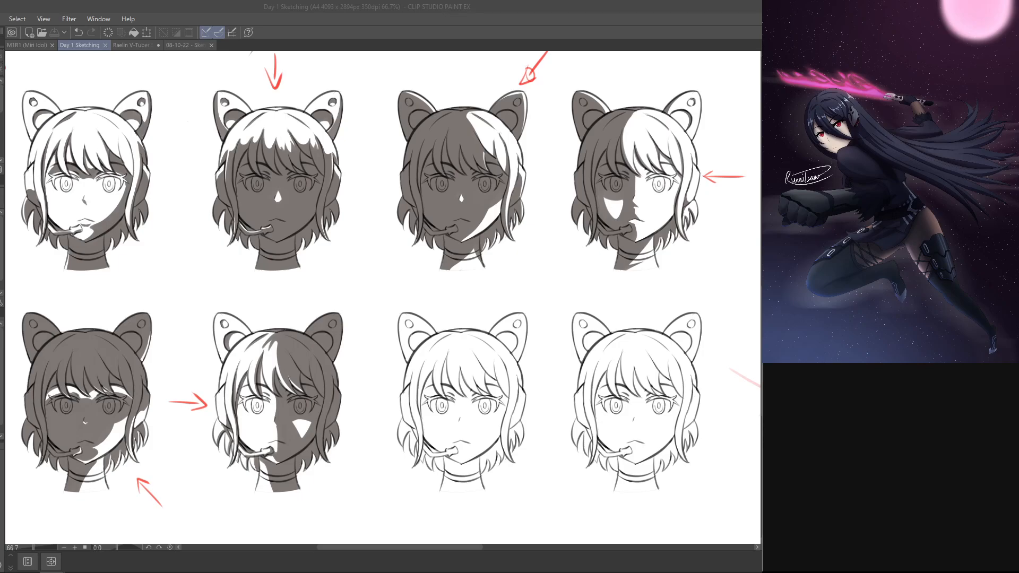
# Step: Switch to the Raelin V-Tuber Sketch document and save it
pyautogui.click(144, 44)
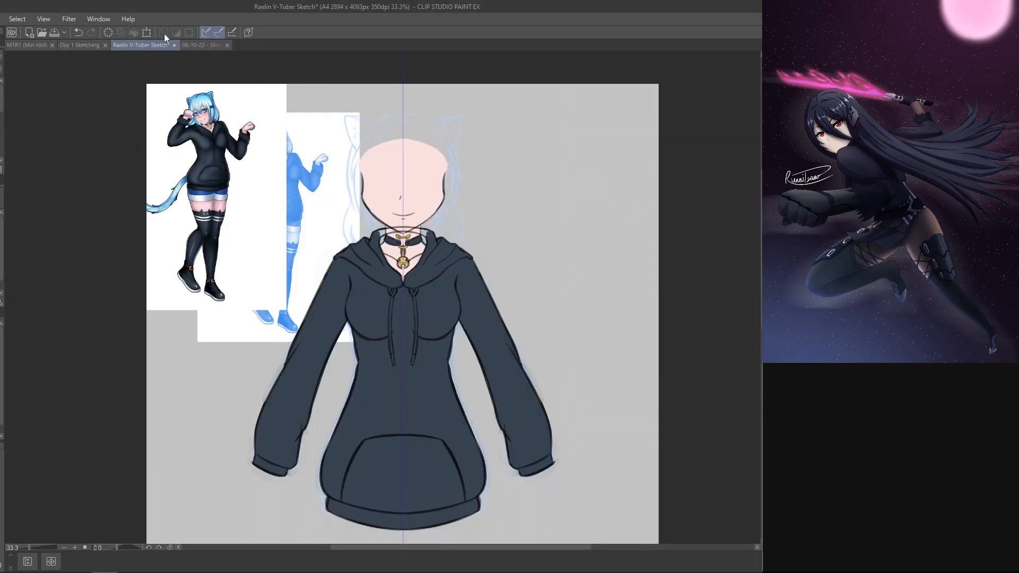
pyautogui.click(79, 47)
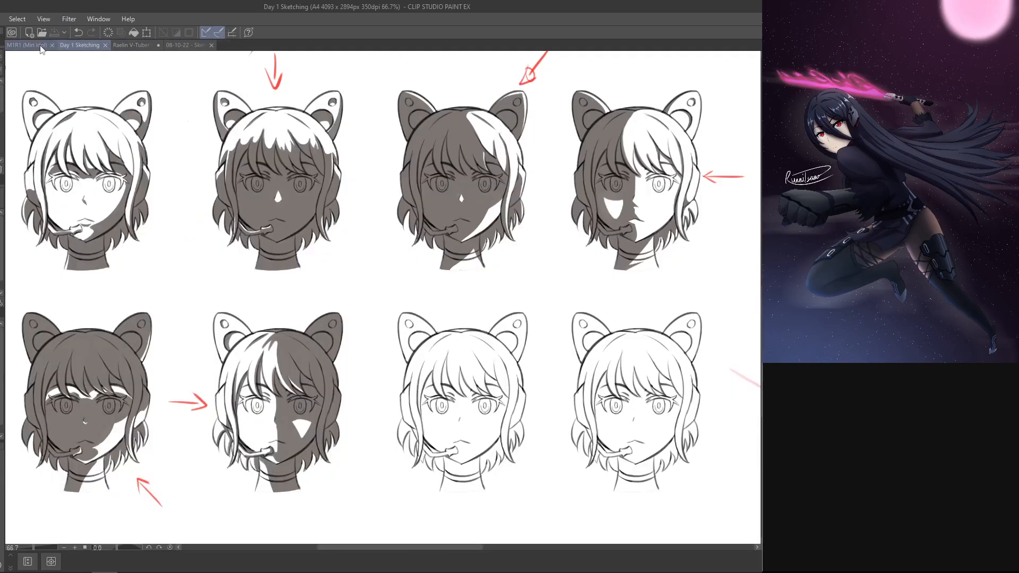
pyautogui.click(142, 45)
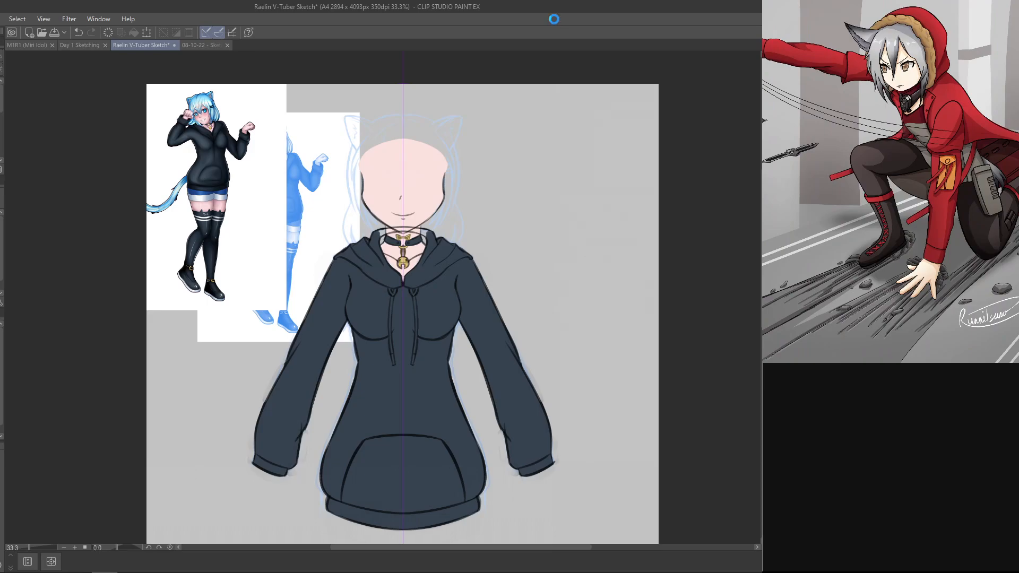
pyautogui.hotkey('ctrl', 's')
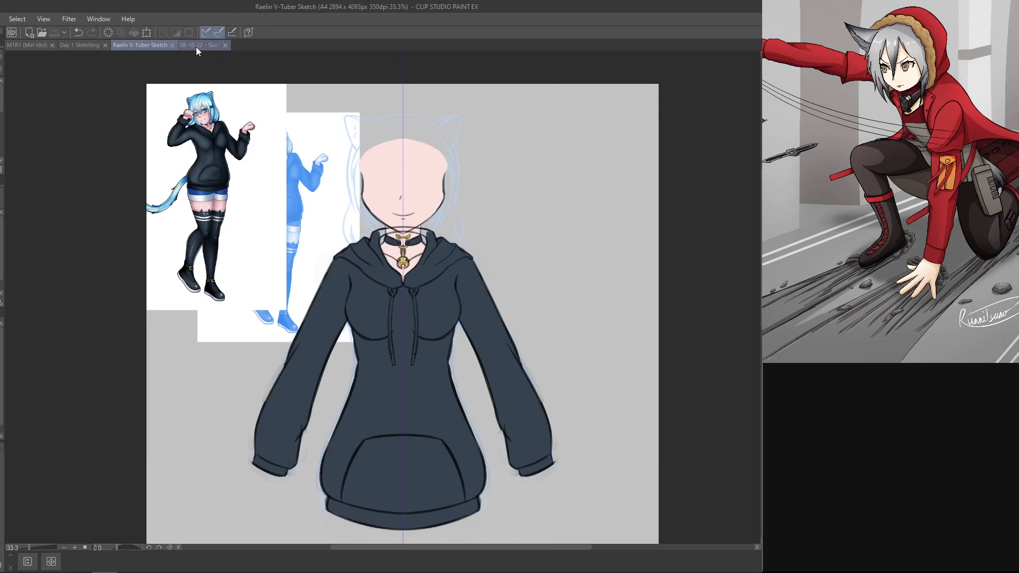
# Step: Close the 08-10-22 - Sketch 01.png document and return to Day 1 Sketching
pyautogui.click(204, 46)
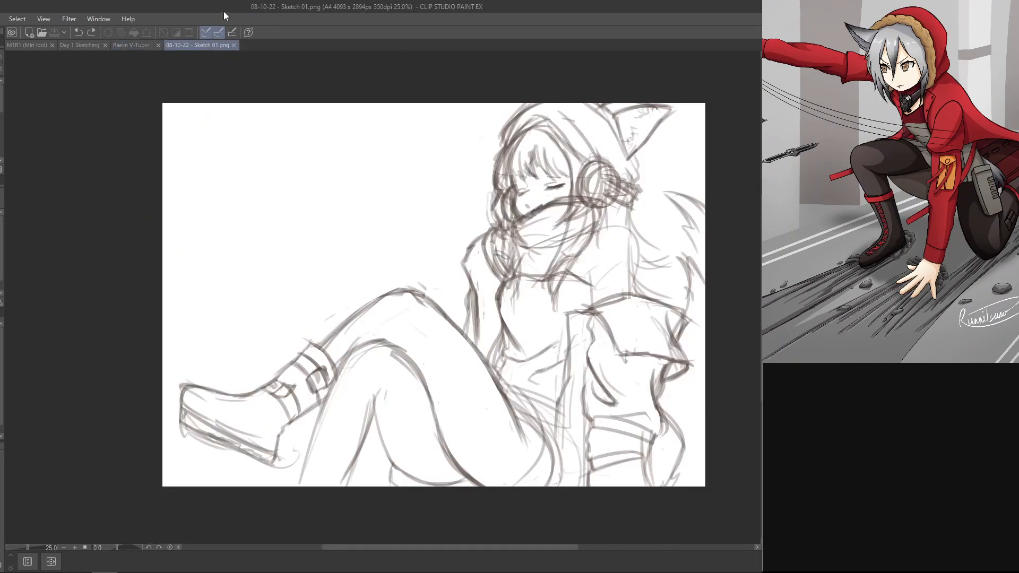
pyautogui.click(233, 46)
pyautogui.click(84, 46)
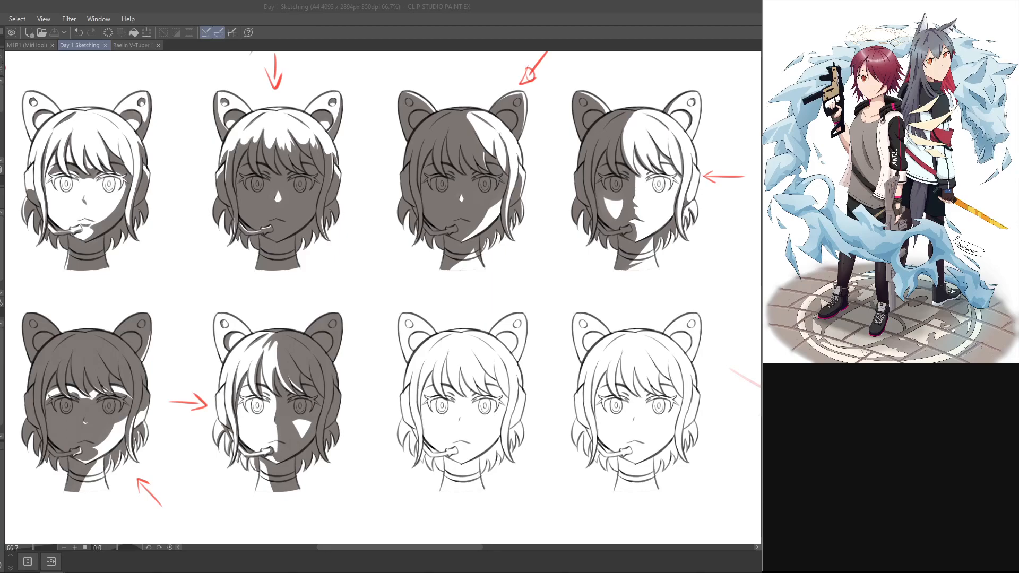
# Step: Draw a red light-direction arrow pointing up at the neck of the third head in the lower row
pyautogui.hotkey('ctrl', '-')
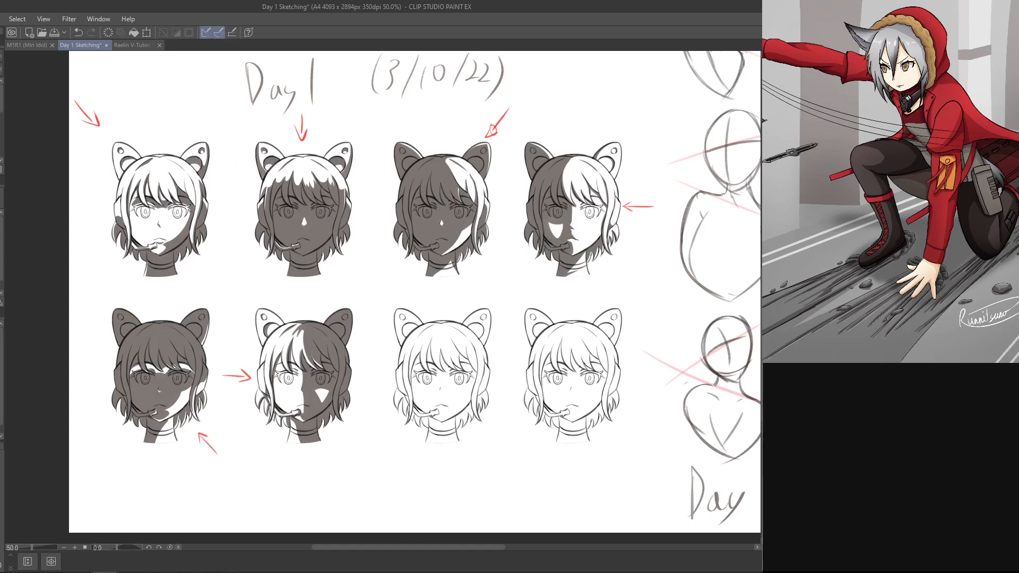
pyautogui.hotkey('ctrl', 'z')
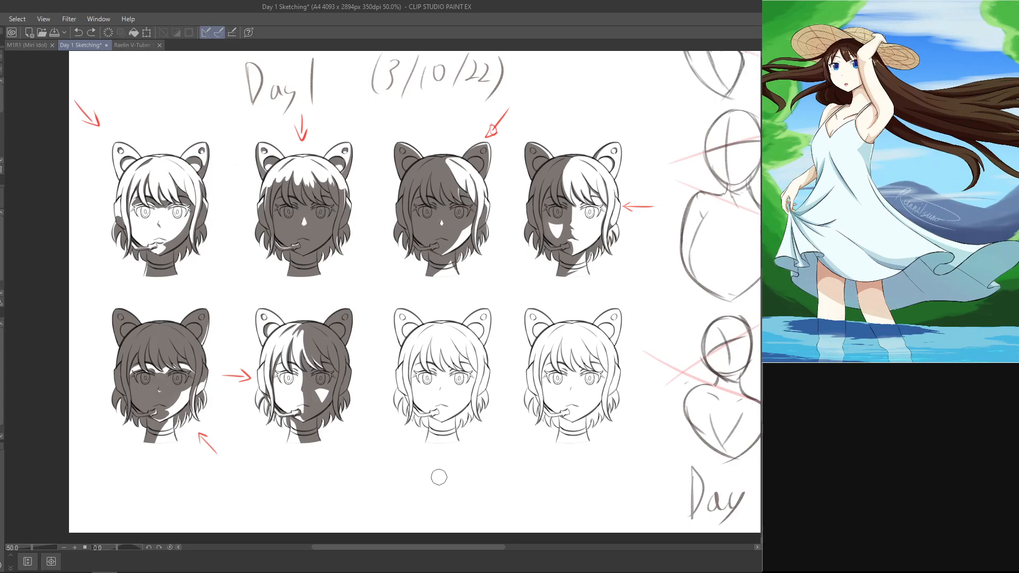
pyautogui.moveTo(439, 477); pyautogui.dragTo(435, 448)
pyautogui.hotkey('ctrl', 'z')
pyautogui.moveTo(442, 468); pyautogui.dragTo(443, 449)
pyautogui.hotkey('ctrl', 'z')
pyautogui.hotkey('ctrl', 'z')
pyautogui.hotkey('ctrl', 'z')
pyautogui.hotkey('ctrl', 'z')
pyautogui.hotkey('ctrl', 'z')
pyautogui.hotkey('ctrl', 'z')
pyautogui.hotkey('ctrl', 'z')
pyautogui.hotkey('ctrl', 'z')
pyautogui.hotkey('ctrl', 'z')
pyautogui.moveTo(443, 450); pyautogui.dragTo(448, 461)
pyautogui.hotkey('ctrl', 'z')
pyautogui.hotkey('ctrl', 'z')
pyautogui.hotkey('ctrl', 'z')
pyautogui.hotkey('ctrl', 'z')
pyautogui.hotkey('ctrl', 'z')
pyautogui.hotkey('ctrl', 'z')
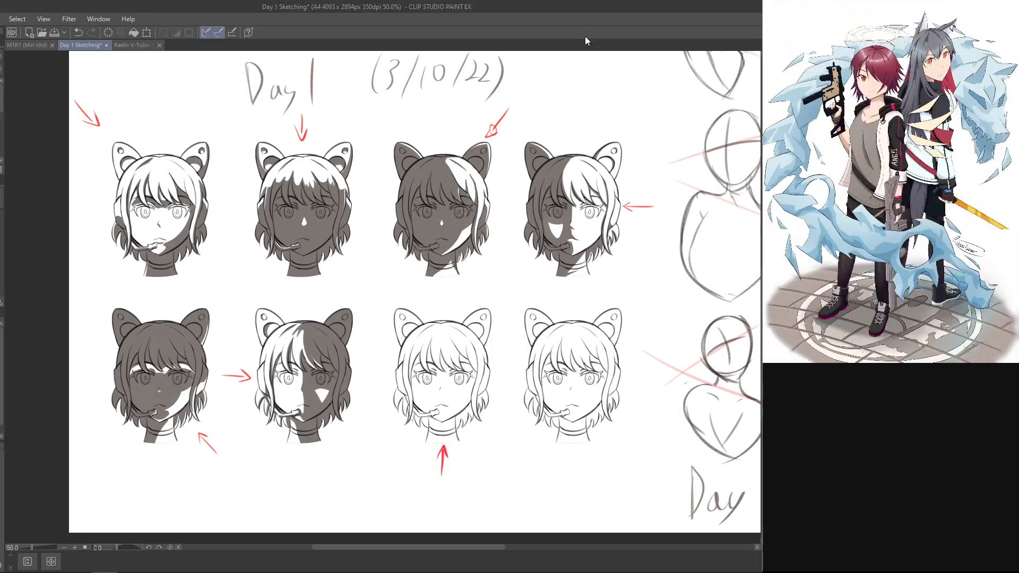
# Step: Shade the ears and hair of the third lower-row head grey, from the top down to a curved edge at the eyes
pyautogui.moveTo(618, 380); pyautogui.dragTo(625, 338)
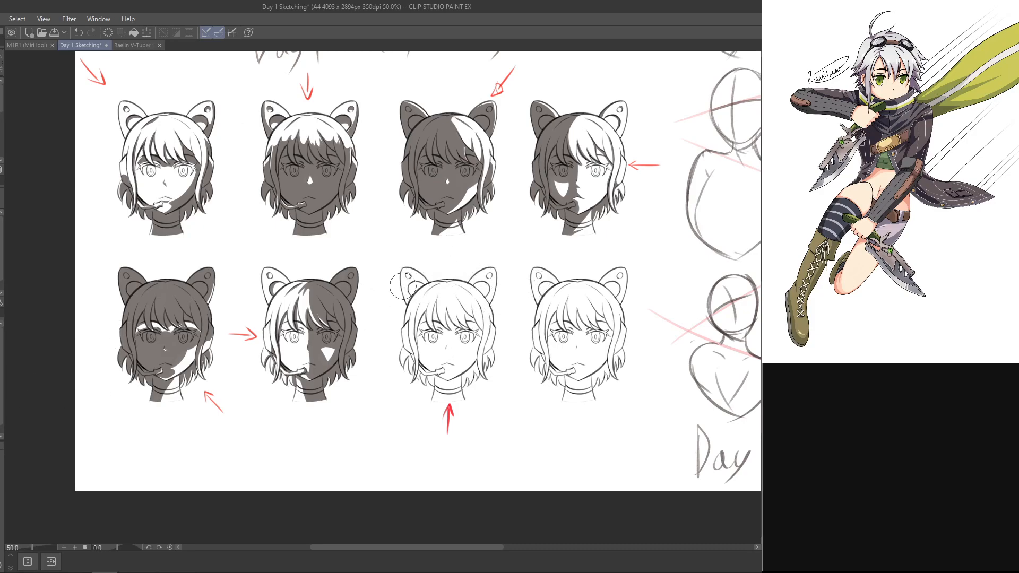
pyautogui.moveTo(408, 264)
pyautogui.mouseDown()
pyautogui.moveTo(444, 266)
pyautogui.moveTo(440, 279)
pyautogui.moveTo(473, 274)
pyautogui.moveTo(467, 291)
pyautogui.moveTo(481, 287)
pyautogui.moveTo(428, 307)
pyautogui.moveTo(500, 334)
pyautogui.mouseUp()
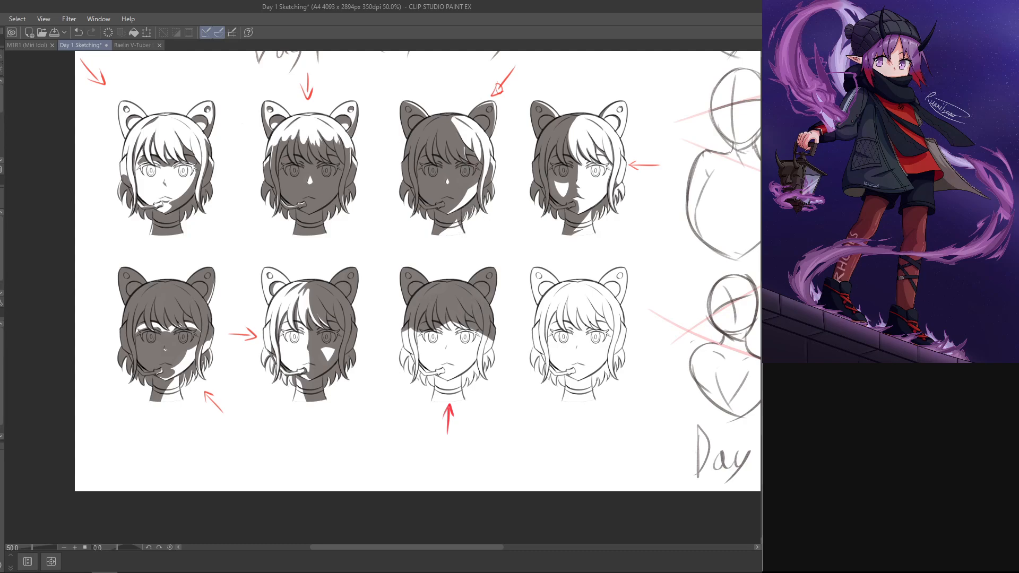
pyautogui.hotkey('ctrl', '+')
pyautogui.hotkey('ctrl', '+')
pyautogui.moveTo(580, 313); pyautogui.dragTo(489, 173)
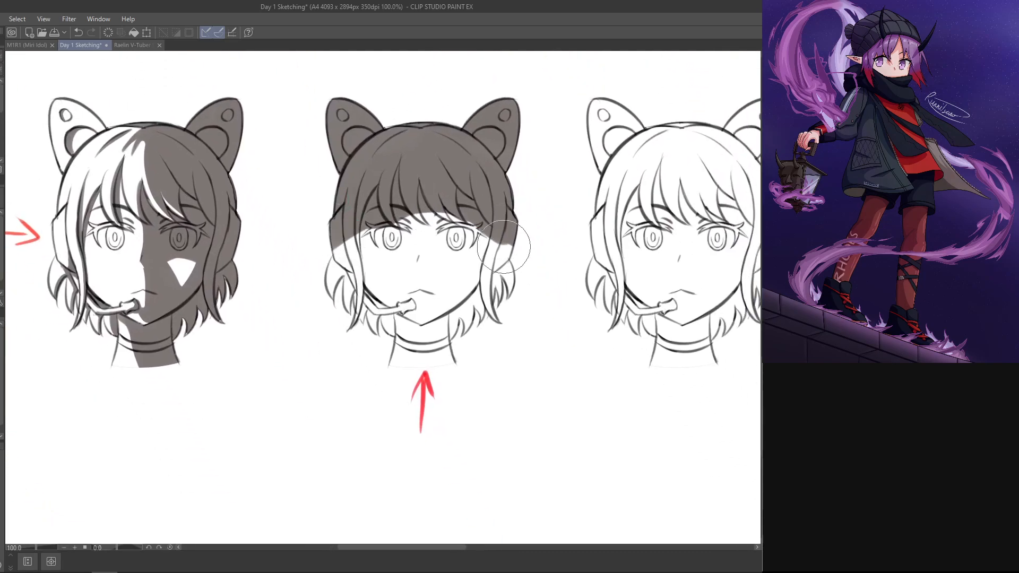
pyautogui.hotkey('ctrl', 'z')
pyautogui.moveTo(345, 260); pyautogui.dragTo(512, 243)
pyautogui.hotkey('ctrl', 'z')
pyautogui.hotkey('ctrl', 'y')
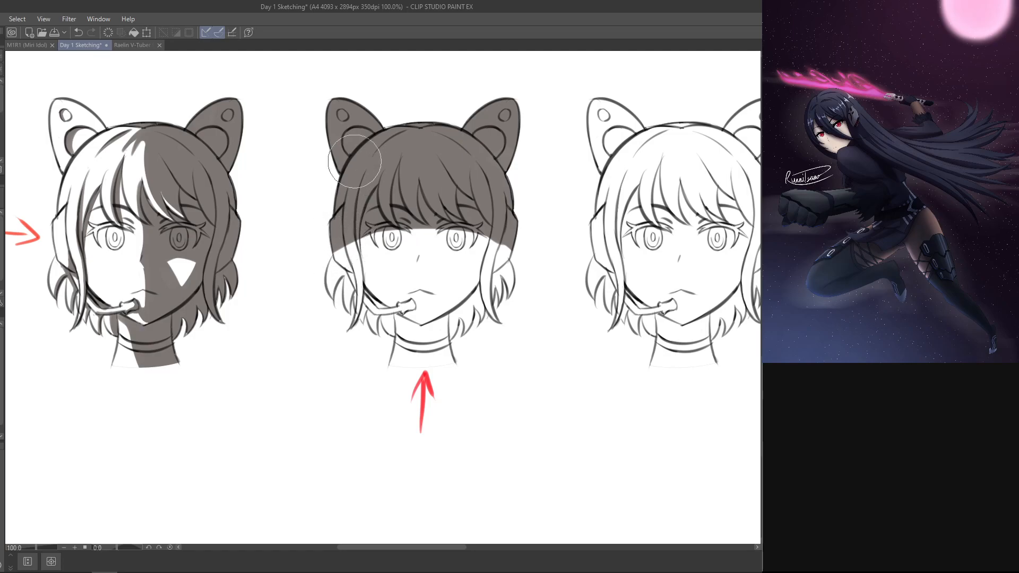
# Step: Extend the grey shadow down over both eyes to the nose, reworking its lower edge across the face
pyautogui.moveTo(404, 236)
pyautogui.mouseDown()
pyautogui.moveTo(426, 250)
pyautogui.moveTo(512, 237)
pyautogui.mouseUp()
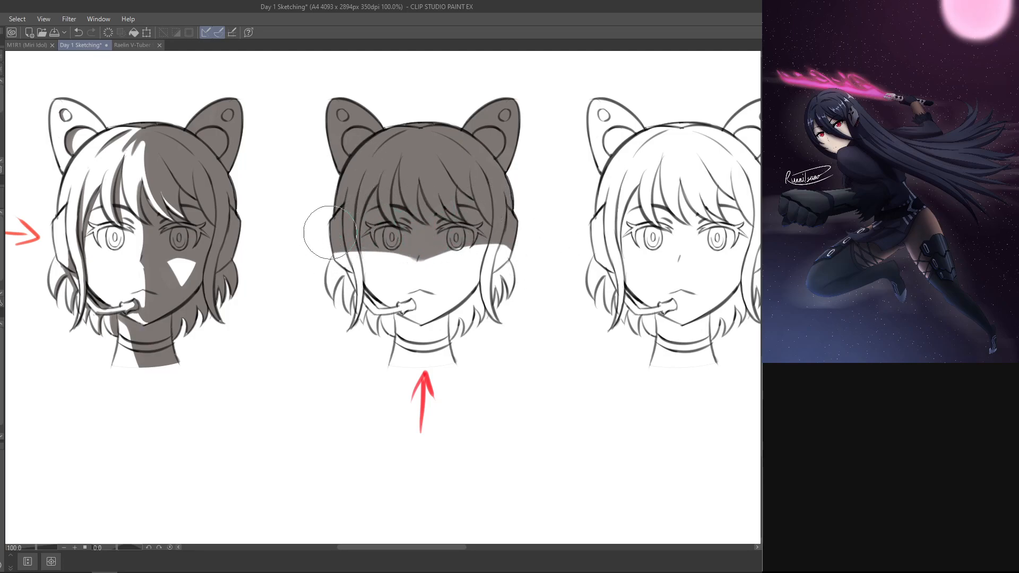
pyautogui.hotkey('ctrl', 'z')
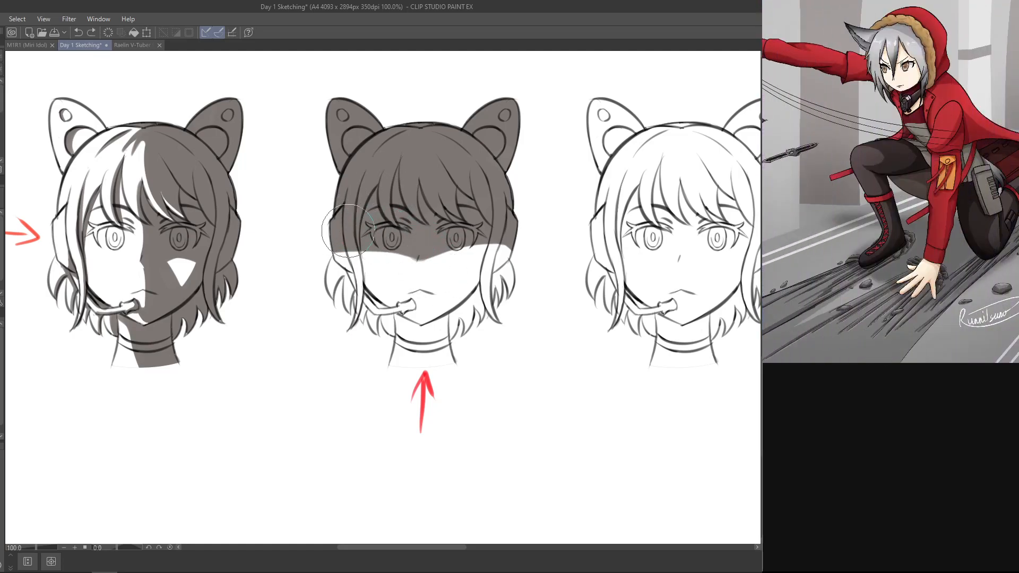
pyautogui.moveTo(391, 248)
pyautogui.mouseDown()
pyautogui.moveTo(508, 264)
pyautogui.moveTo(503, 248)
pyautogui.mouseUp()
pyautogui.hotkey('ctrl', 'z')
pyautogui.hotkey('ctrl', 'z')
pyautogui.moveTo(426, 255)
pyautogui.mouseDown()
pyautogui.moveTo(523, 231)
pyautogui.moveTo(520, 248)
pyautogui.mouseUp()
pyautogui.hotkey('ctrl', 'z')
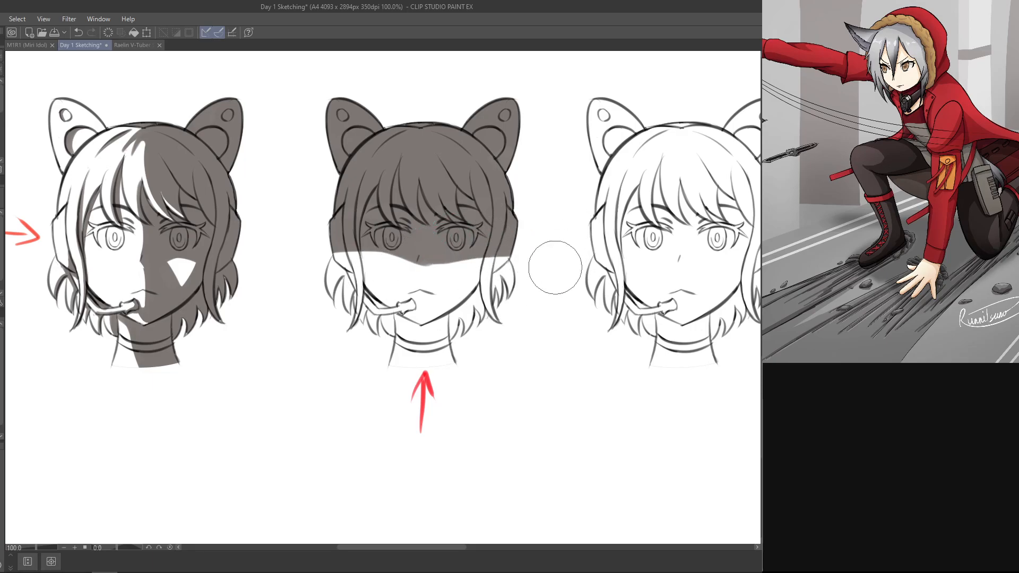
pyautogui.hotkey('ctrl', 'z')
pyautogui.moveTo(423, 257)
pyautogui.mouseDown()
pyautogui.moveTo(527, 242)
pyautogui.moveTo(539, 229)
pyautogui.mouseUp()
pyautogui.hotkey('ctrl', 'z')
pyautogui.hotkey('ctrl', 'z')
pyautogui.moveTo(423, 251); pyautogui.dragTo(510, 254)
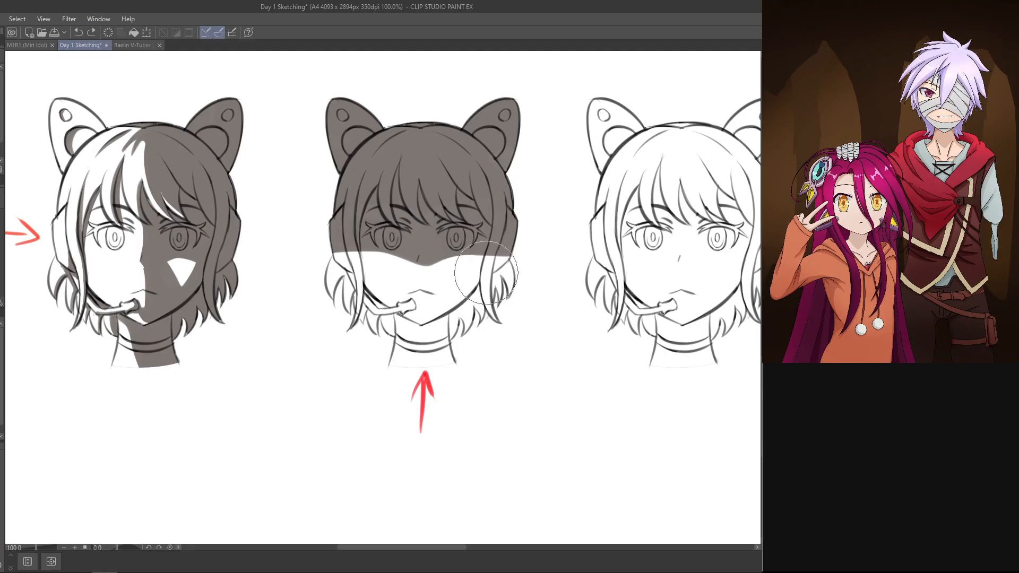
# Step: Erase along the shadow's lower edge on the headset-microphone side, reshaping the curve from the side hair across the cheek to the nose
pyautogui.press('r')
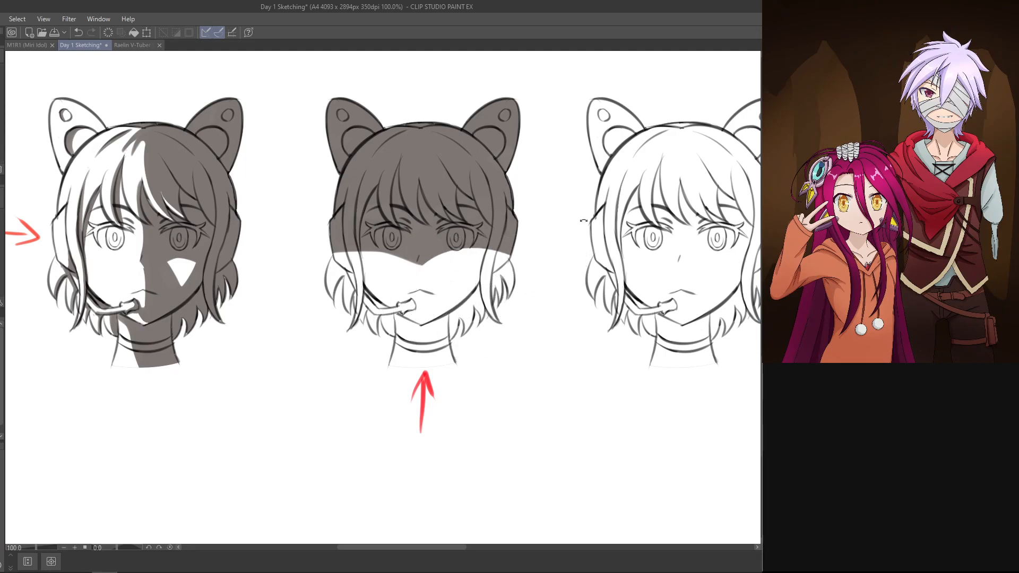
pyautogui.moveTo(452, 268); pyautogui.dragTo(375, 234)
pyautogui.press('e')
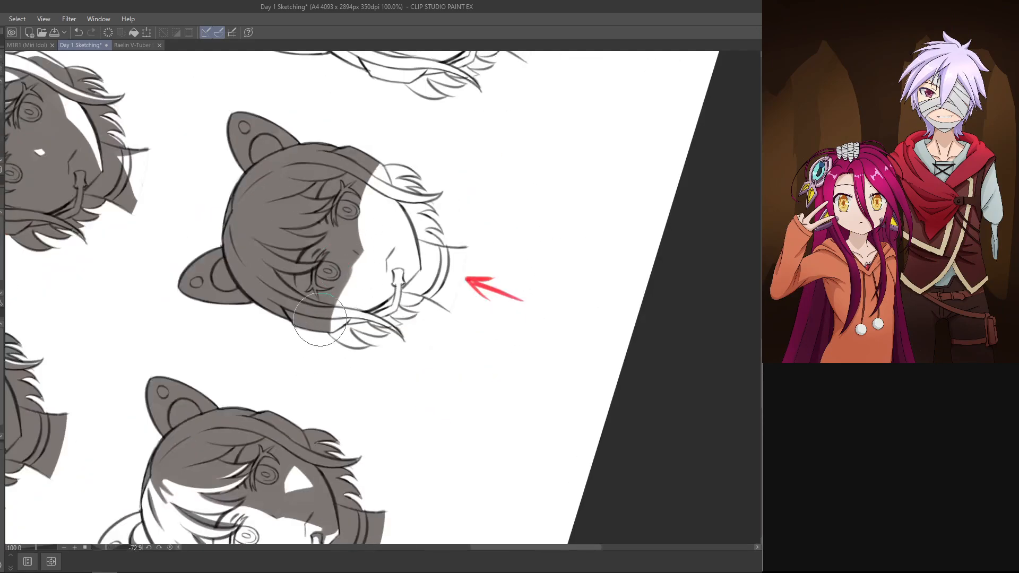
pyautogui.moveTo(320, 321); pyautogui.dragTo(375, 246)
pyautogui.hotkey('ctrl', 'z')
pyautogui.moveTo(320, 339); pyautogui.dragTo(357, 263)
pyautogui.press('e')
pyautogui.moveTo(344, 345); pyautogui.dragTo(397, 271)
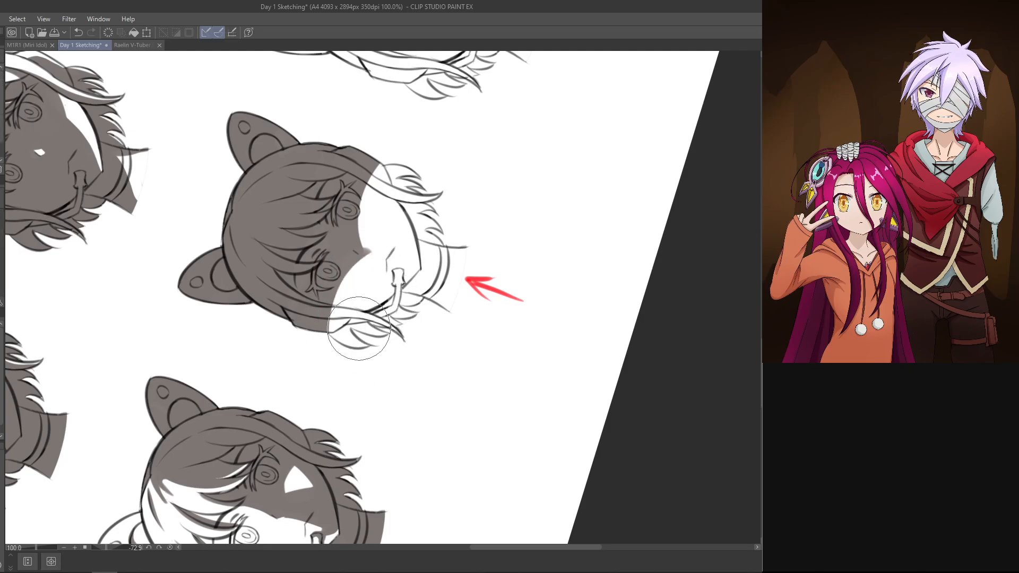
pyautogui.hotkey('ctrl', 'z')
pyautogui.moveTo(343, 329); pyautogui.dragTo(392, 273)
pyautogui.hotkey('ctrl', 'z')
pyautogui.hotkey('ctrl', 'z')
pyautogui.moveTo(342, 325)
pyautogui.mouseDown()
pyautogui.moveTo(403, 277)
pyautogui.moveTo(371, 255)
pyautogui.moveTo(396, 262)
pyautogui.mouseUp()
pyautogui.hotkey('ctrl', 'z')
pyautogui.moveTo(356, 350); pyautogui.dragTo(389, 274)
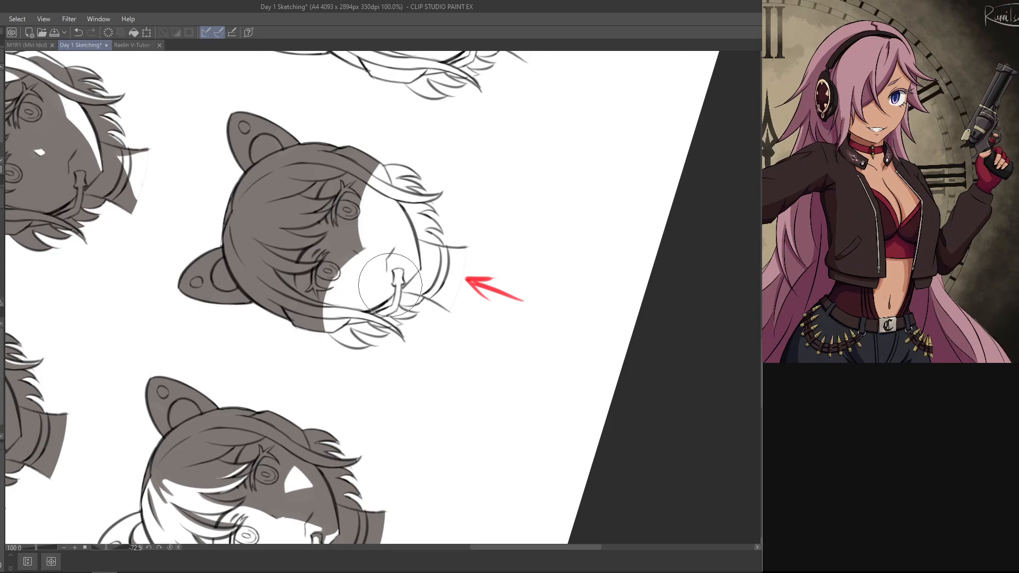
pyautogui.hotkey('ctrl', 'z')
pyautogui.moveTo(352, 360); pyautogui.dragTo(428, 279)
pyautogui.hotkey('ctrl', 'z')
pyautogui.moveTo(348, 360); pyautogui.dragTo(409, 243)
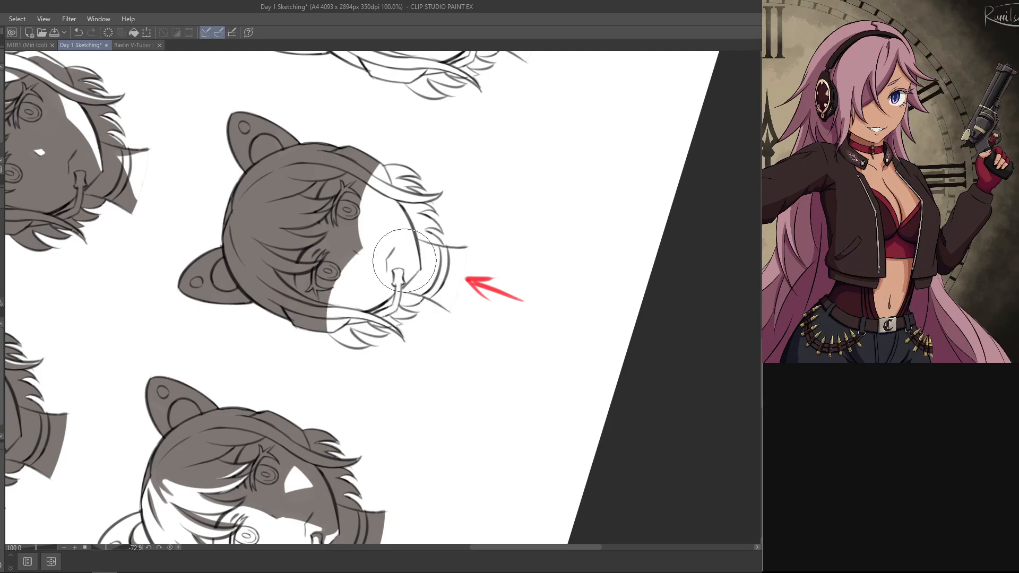
# Step: Brush shadow back over the cheeks and erase it into a smooth curved edge from the nose to the side hair
pyautogui.press('b')
pyautogui.moveTo(340, 306)
pyautogui.mouseDown()
pyautogui.moveTo(339, 259)
pyautogui.moveTo(321, 348)
pyautogui.moveTo(342, 325)
pyautogui.moveTo(374, 192)
pyautogui.moveTo(367, 268)
pyautogui.mouseUp()
pyautogui.press('e')
pyautogui.moveTo(369, 363); pyautogui.dragTo(408, 236)
pyautogui.hotkey('ctrl', 'z')
pyautogui.moveTo(355, 381); pyautogui.dragTo(404, 261)
pyautogui.press('b')
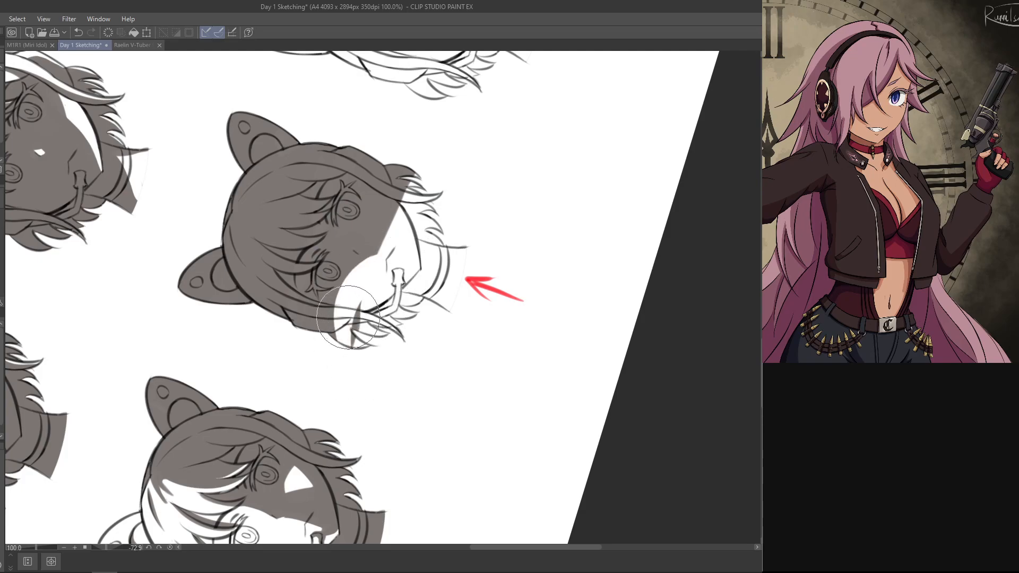
pyautogui.moveTo(359, 304); pyautogui.dragTo(344, 346)
pyautogui.hotkey('ctrl', 'z')
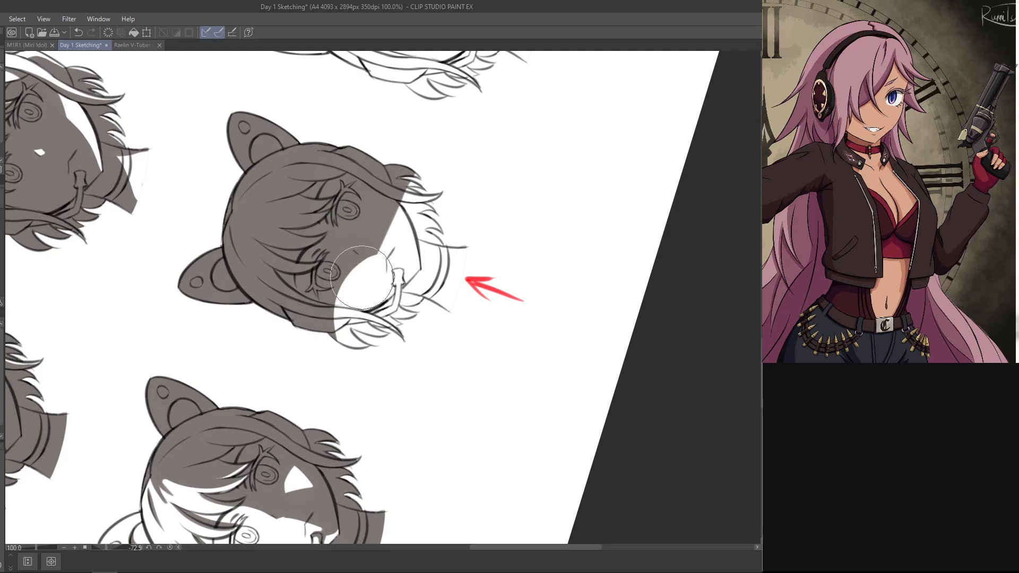
pyautogui.moveTo(363, 283)
pyautogui.mouseDown()
pyautogui.moveTo(386, 213)
pyautogui.moveTo(422, 173)
pyautogui.mouseUp()
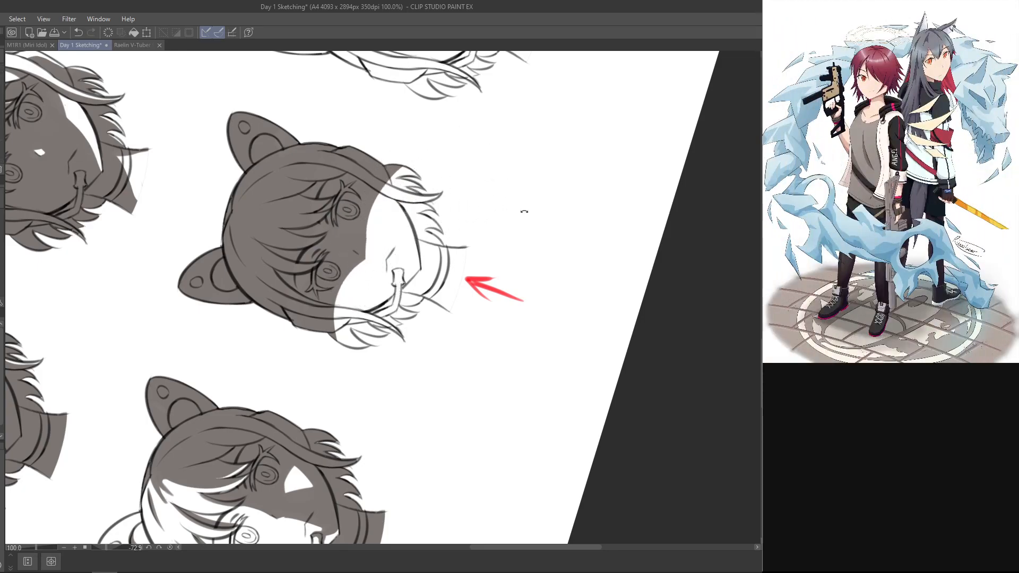
pyautogui.moveTo(523, 212)
pyautogui.mouseDown()
pyautogui.moveTo(480, 358)
pyautogui.moveTo(432, 409)
pyautogui.mouseUp()
pyautogui.moveTo(501, 405); pyautogui.dragTo(510, 302)
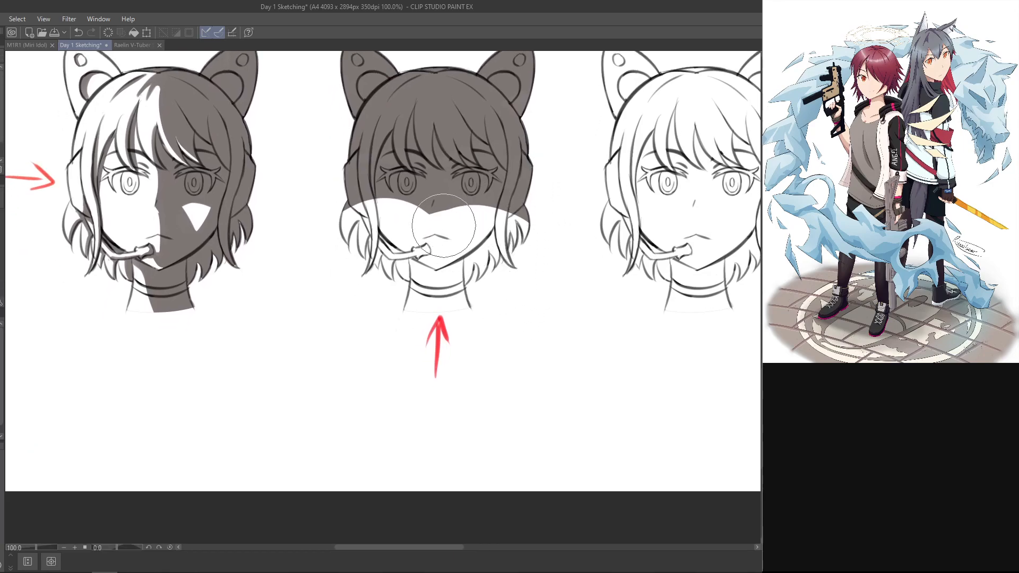
# Step: Refine the shadow edge around the nose tip and cheeks, and extend the shadow lower on the side hair opposite the microphone
pyautogui.hotkey('ctrl', 'z')
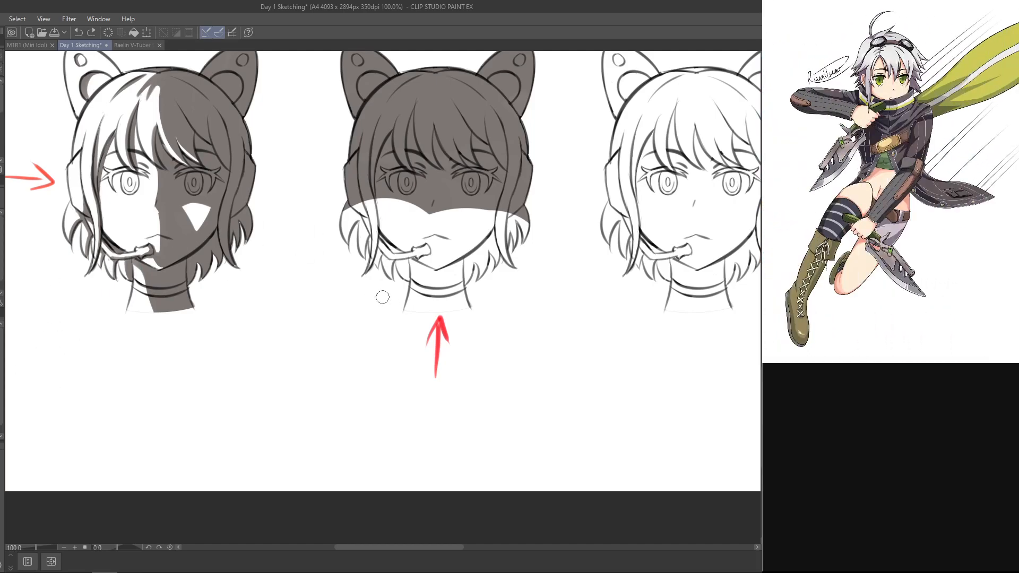
pyautogui.press('e')
pyautogui.moveTo(428, 227); pyautogui.dragTo(527, 265)
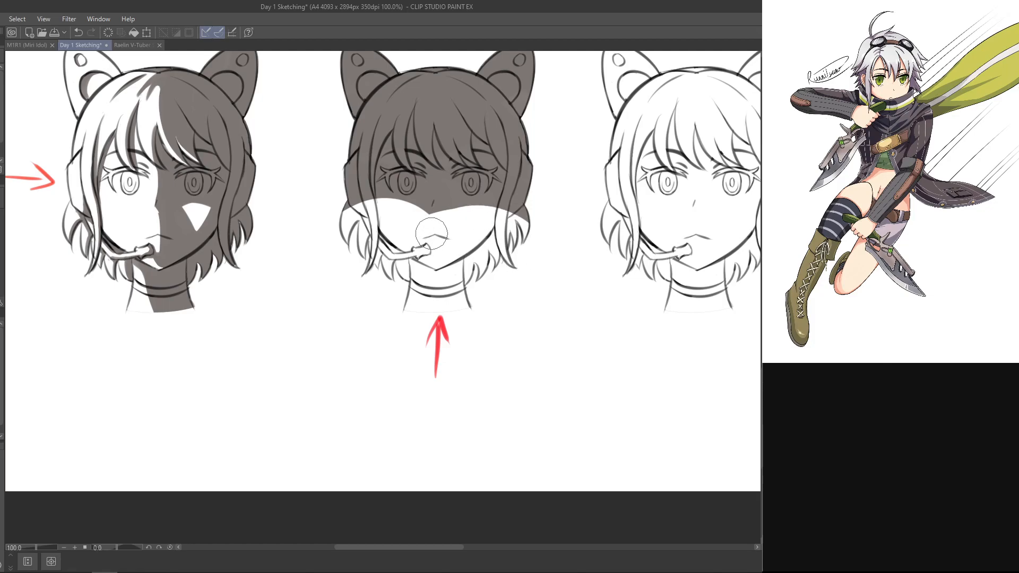
pyautogui.moveTo(432, 233)
pyautogui.mouseDown()
pyautogui.moveTo(534, 241)
pyautogui.moveTo(496, 234)
pyautogui.mouseUp()
pyautogui.hotkey('ctrl', 'z')
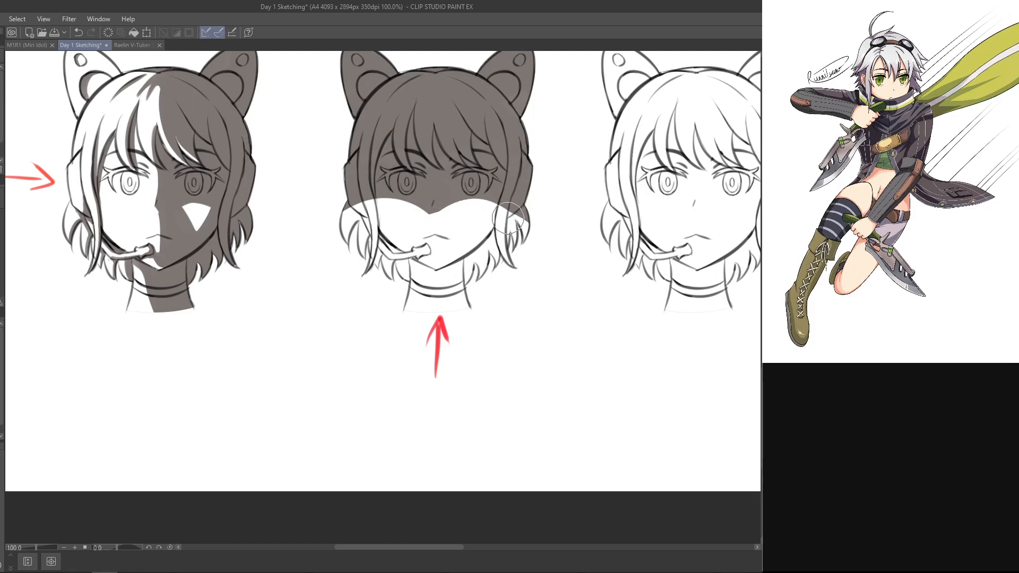
pyautogui.hotkey('ctrl', 'z')
pyautogui.moveTo(534, 208); pyautogui.dragTo(330, 168)
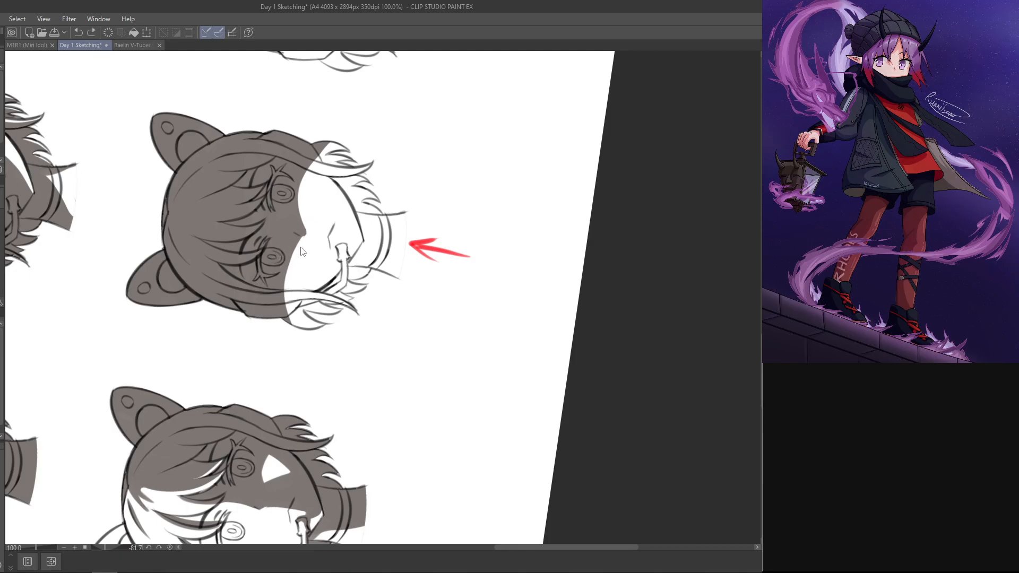
pyautogui.moveTo(299, 253); pyautogui.dragTo(305, 237)
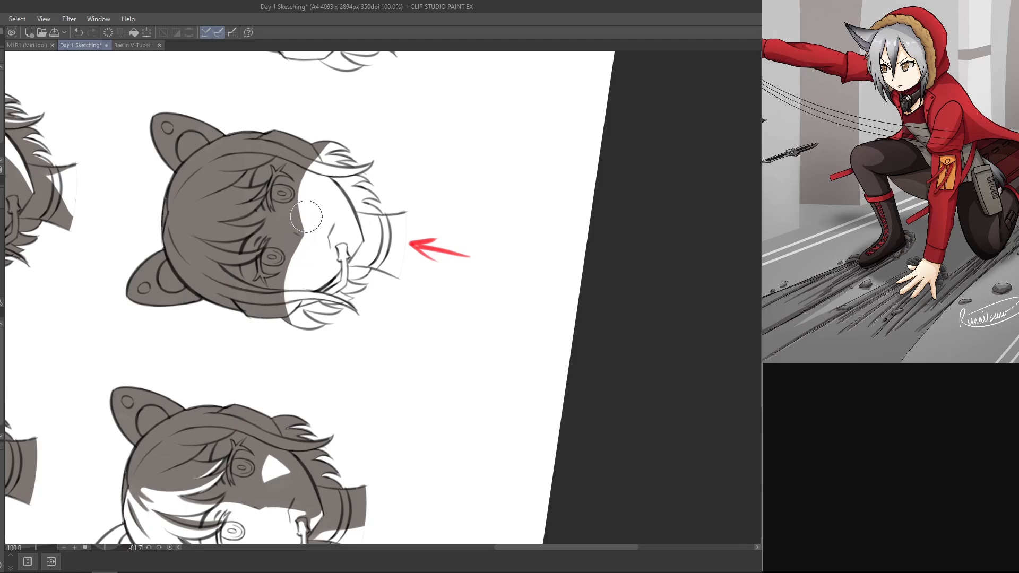
pyautogui.moveTo(387, 173); pyautogui.dragTo(522, 253)
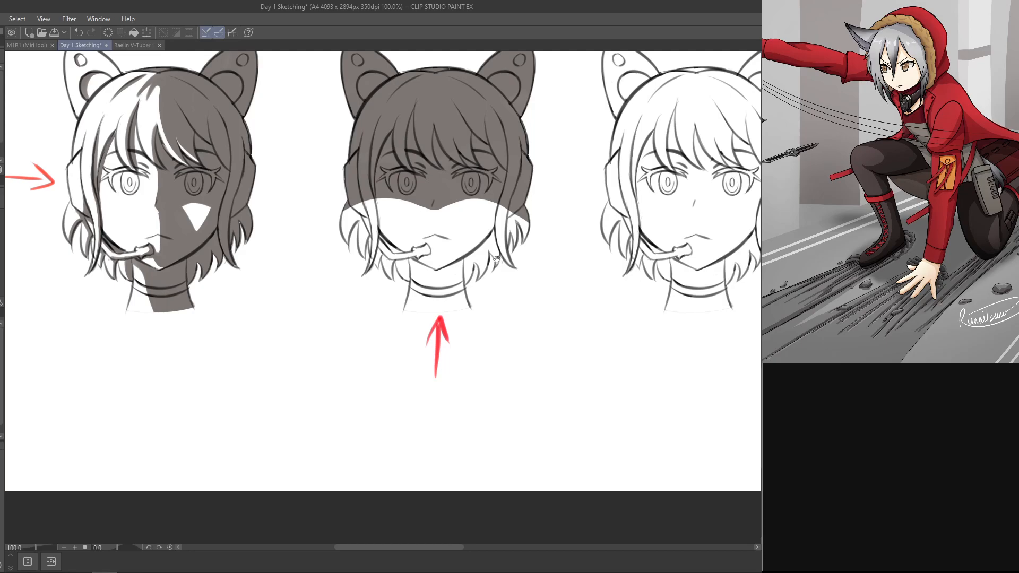
pyautogui.moveTo(496, 259); pyautogui.dragTo(501, 315)
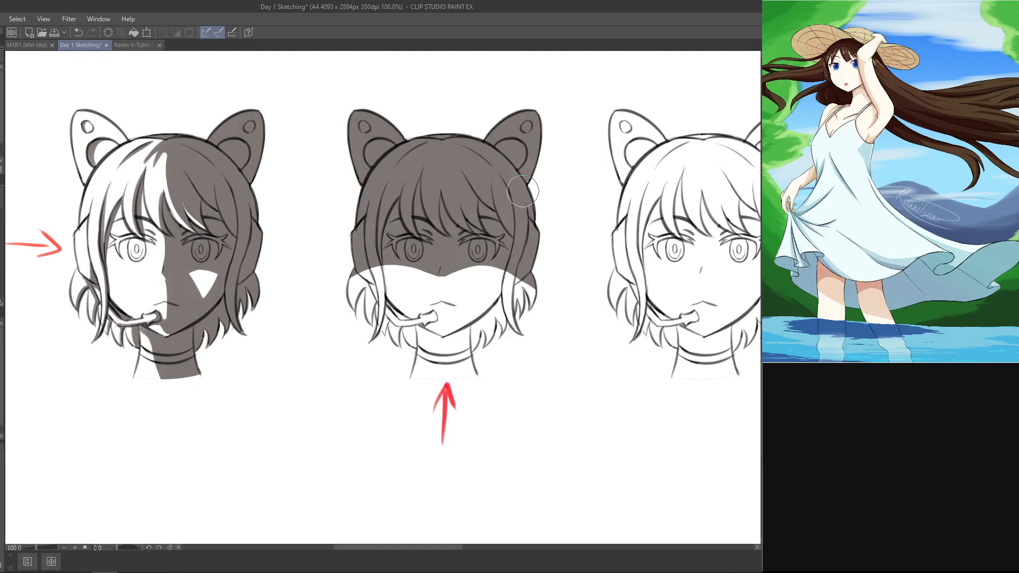
# Step: Erase lit areas from the shadow on the bangs and forehead just above the eyes
pyautogui.moveTo(523, 191); pyautogui.dragTo(351, 172)
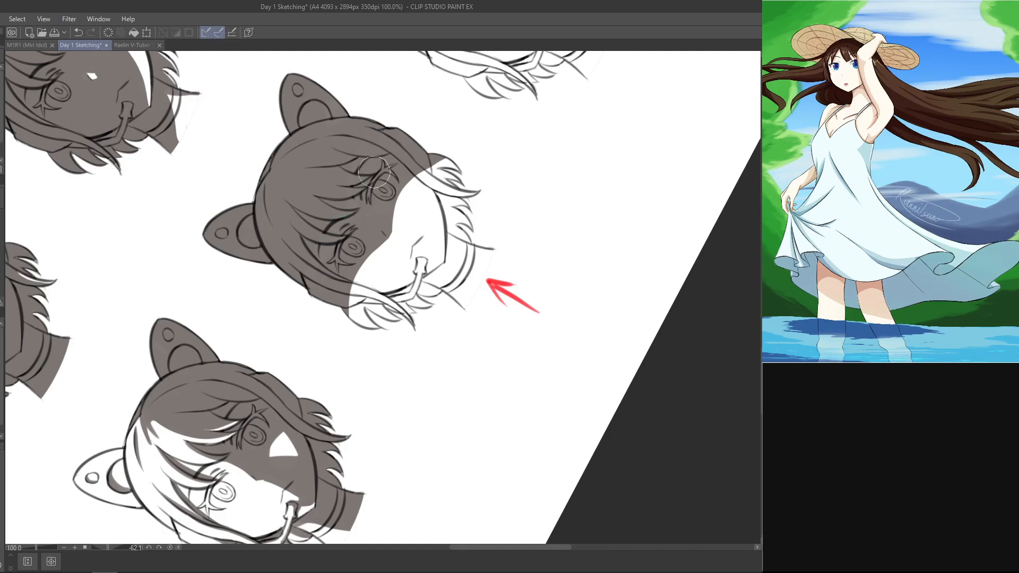
pyautogui.moveTo(342, 227)
pyautogui.mouseDown()
pyautogui.moveTo(371, 193)
pyautogui.moveTo(335, 228)
pyautogui.moveTo(355, 216)
pyautogui.moveTo(356, 190)
pyautogui.moveTo(355, 214)
pyautogui.moveTo(356, 196)
pyautogui.moveTo(345, 221)
pyautogui.moveTo(319, 228)
pyautogui.moveTo(363, 177)
pyautogui.moveTo(354, 199)
pyautogui.moveTo(364, 164)
pyautogui.moveTo(324, 221)
pyautogui.moveTo(347, 192)
pyautogui.moveTo(323, 218)
pyautogui.moveTo(345, 185)
pyautogui.mouseUp()
pyautogui.hotkey('ctrl', 'z')
pyautogui.hotkey('ctrl', 'z')
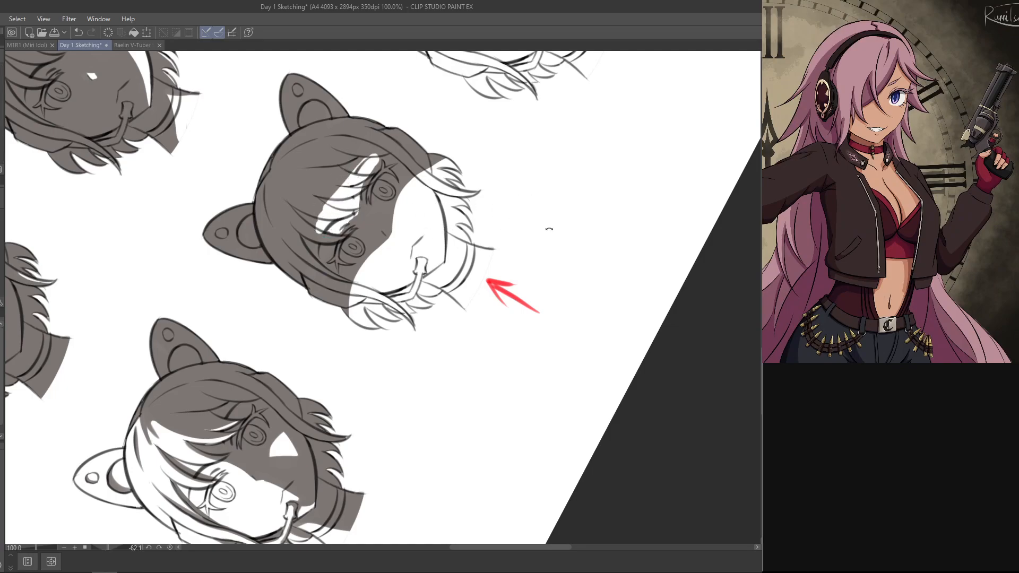
# Step: Extend the lit area on the bangs across to the microphone side above the eye, and compare it with the neighbouring heads' shading
pyautogui.moveTo(549, 227); pyautogui.dragTo(432, 457)
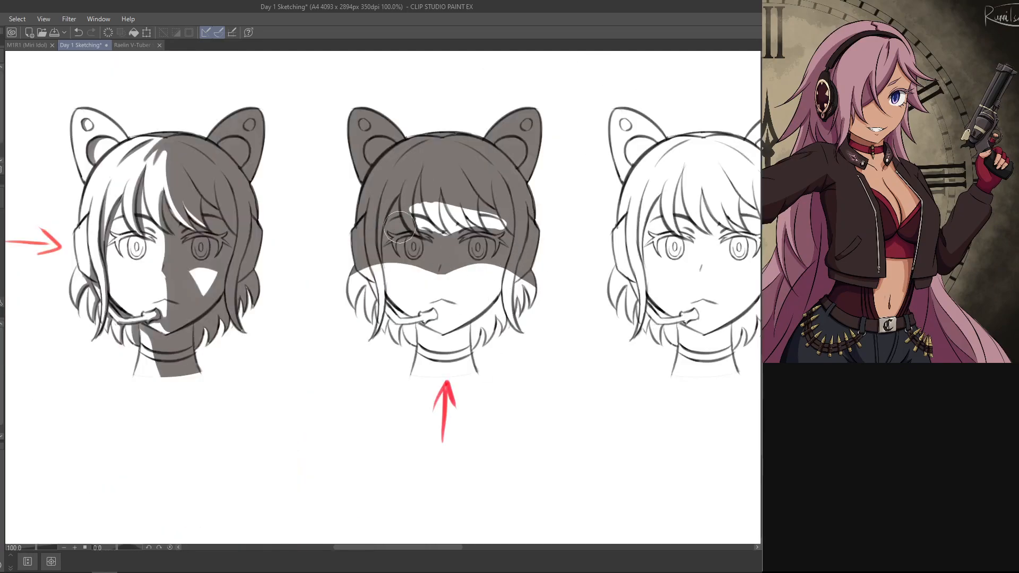
pyautogui.moveTo(399, 228)
pyautogui.mouseDown()
pyautogui.moveTo(392, 223)
pyautogui.moveTo(422, 221)
pyautogui.moveTo(406, 215)
pyautogui.mouseUp()
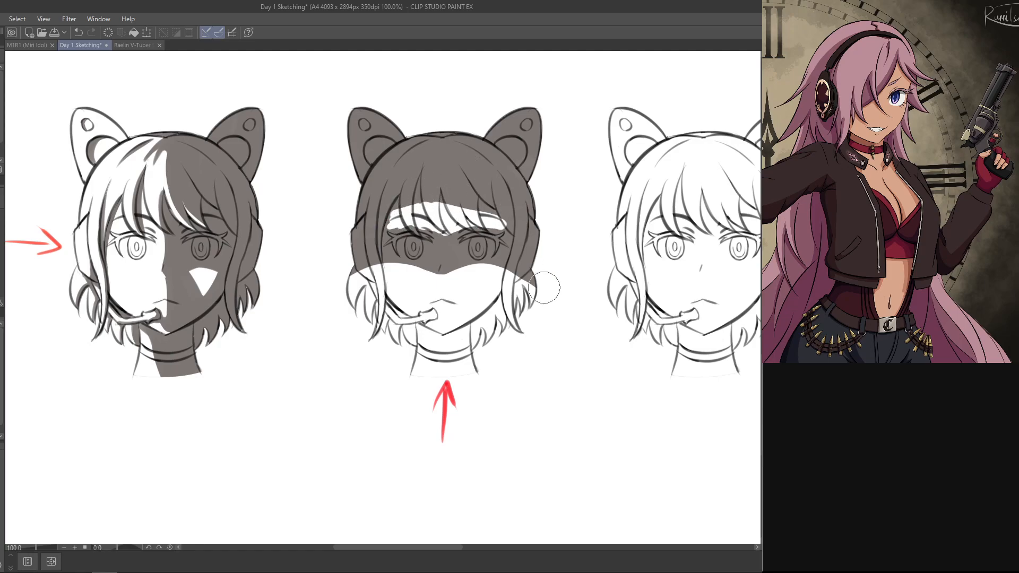
pyautogui.moveTo(504, 269); pyautogui.dragTo(616, 430)
pyautogui.moveTo(443, 425)
pyautogui.mouseDown()
pyautogui.moveTo(662, 311)
pyautogui.moveTo(662, 261)
pyautogui.mouseUp()
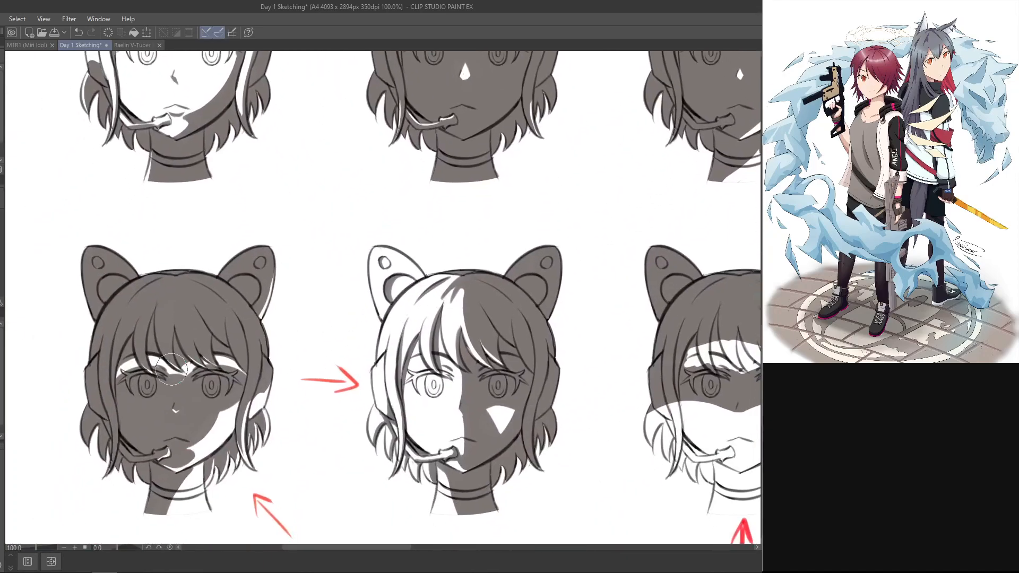
pyautogui.moveTo(551, 463); pyautogui.dragTo(456, 389)
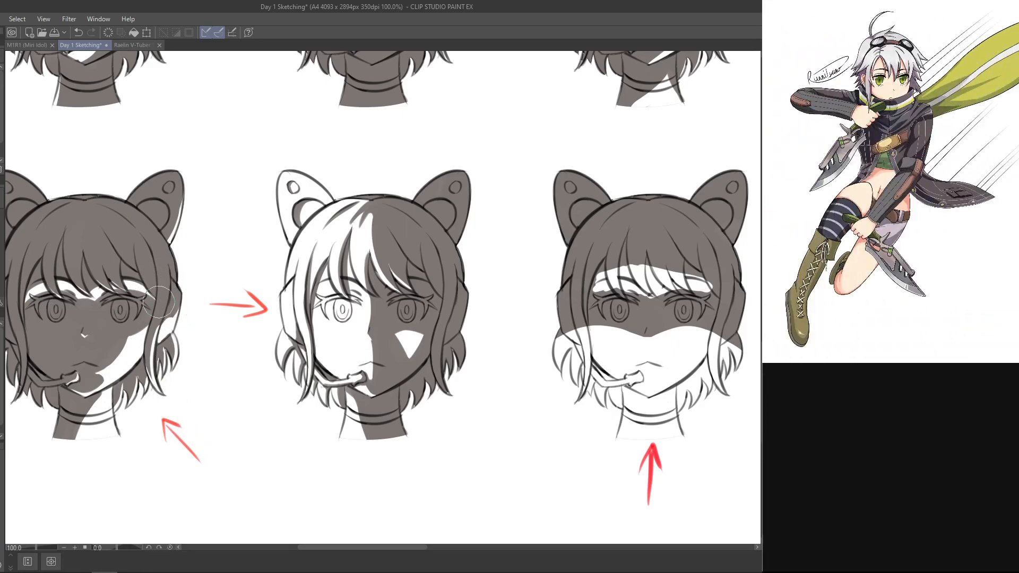
pyautogui.moveTo(569, 438); pyautogui.dragTo(442, 423)
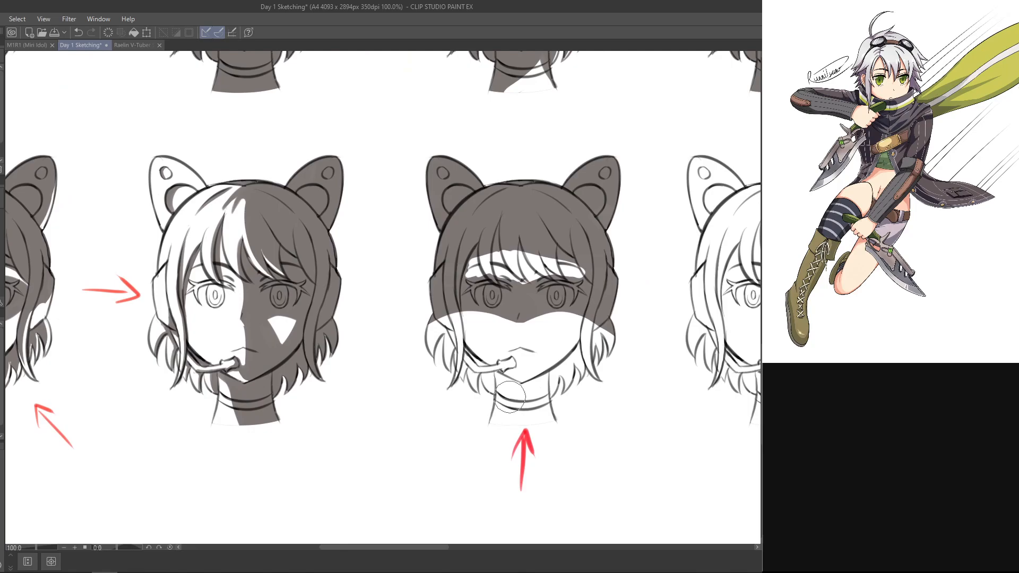
# Step: Trim the shadow edge on the outer hair at both sides and refine the shadow along the long inner side strands
pyautogui.moveTo(573, 388); pyautogui.dragTo(578, 376)
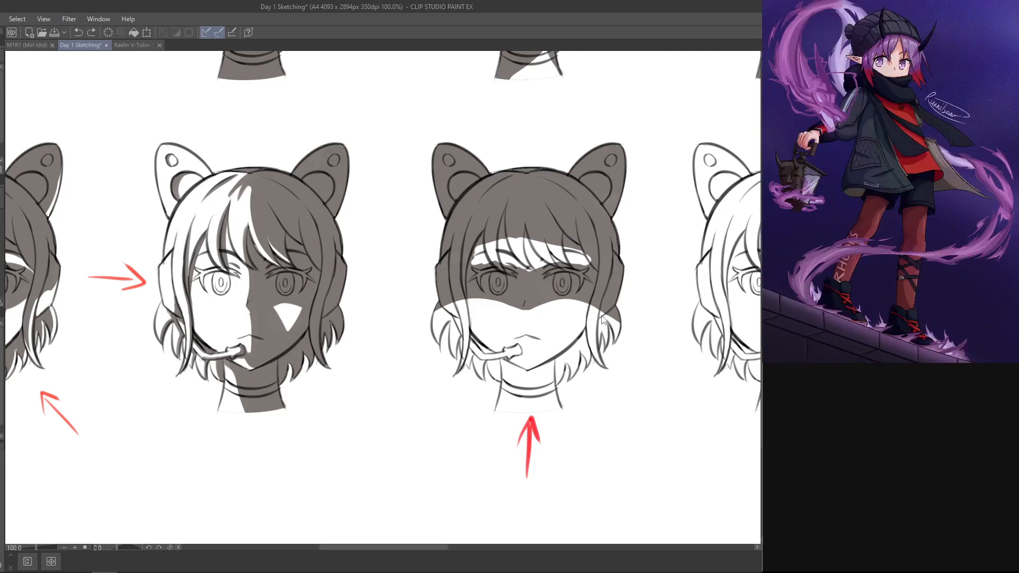
pyautogui.moveTo(601, 311); pyautogui.dragTo(623, 290)
pyautogui.hotkey('ctrl', 'z')
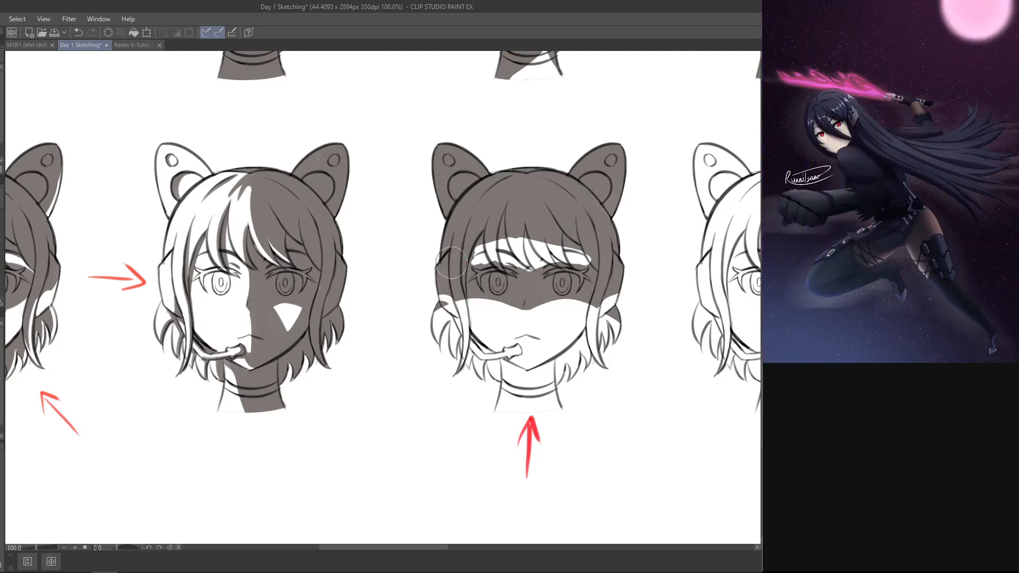
pyautogui.moveTo(447, 304); pyautogui.dragTo(445, 302)
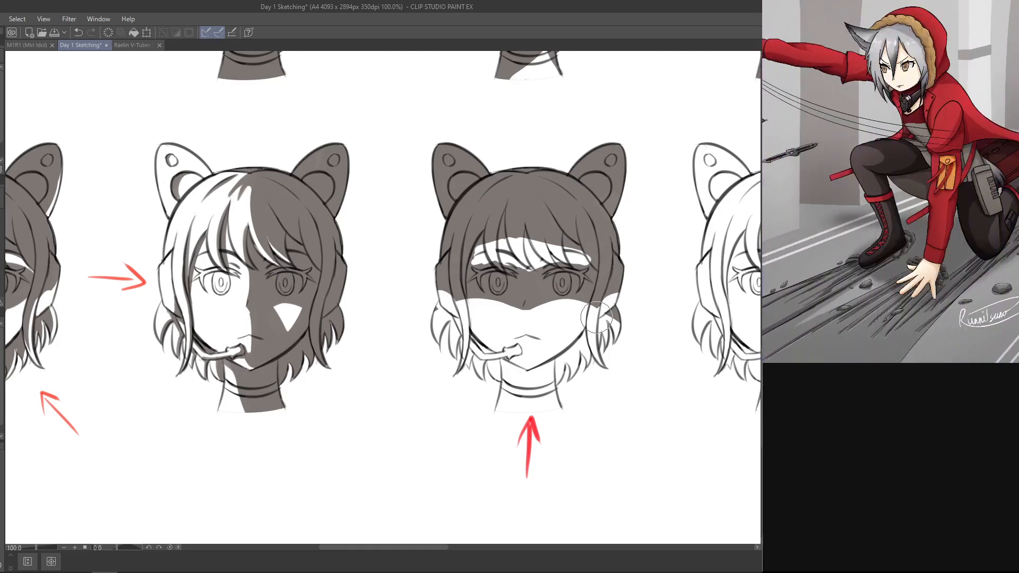
pyautogui.moveTo(596, 317); pyautogui.dragTo(600, 295)
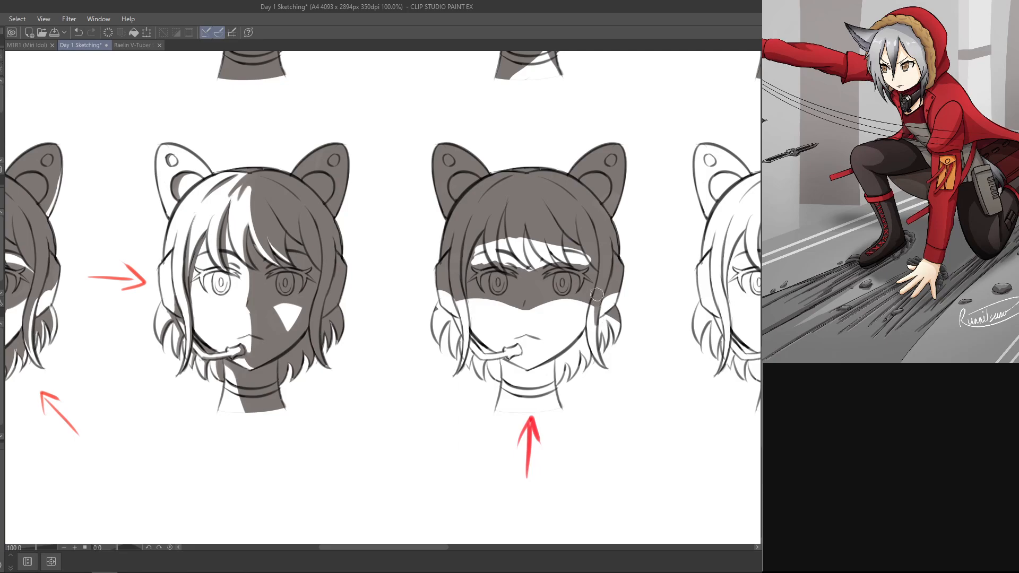
pyautogui.moveTo(598, 295); pyautogui.dragTo(599, 350)
pyautogui.hotkey('ctrl', 'z')
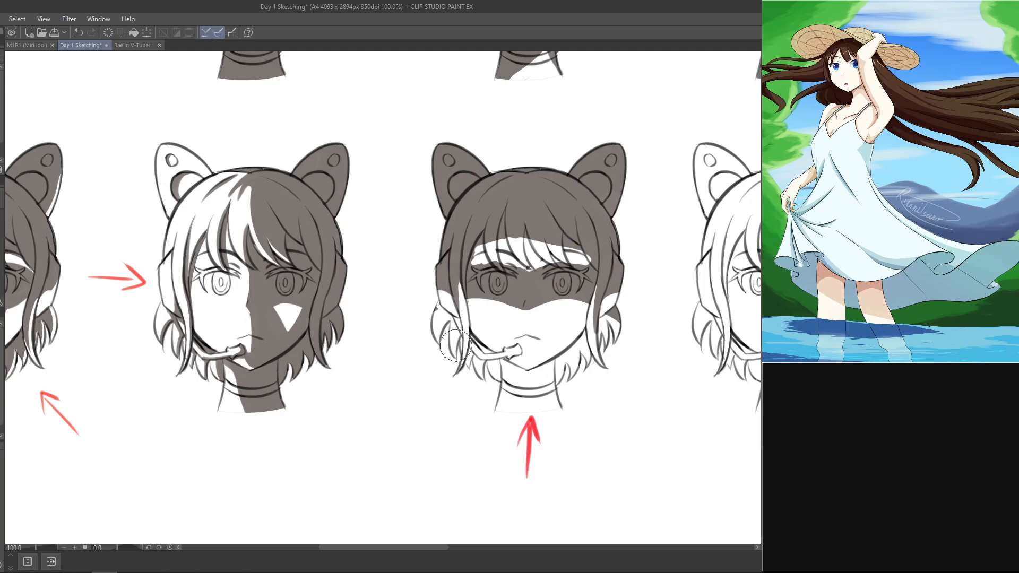
pyautogui.hotkey('ctrl', 'z')
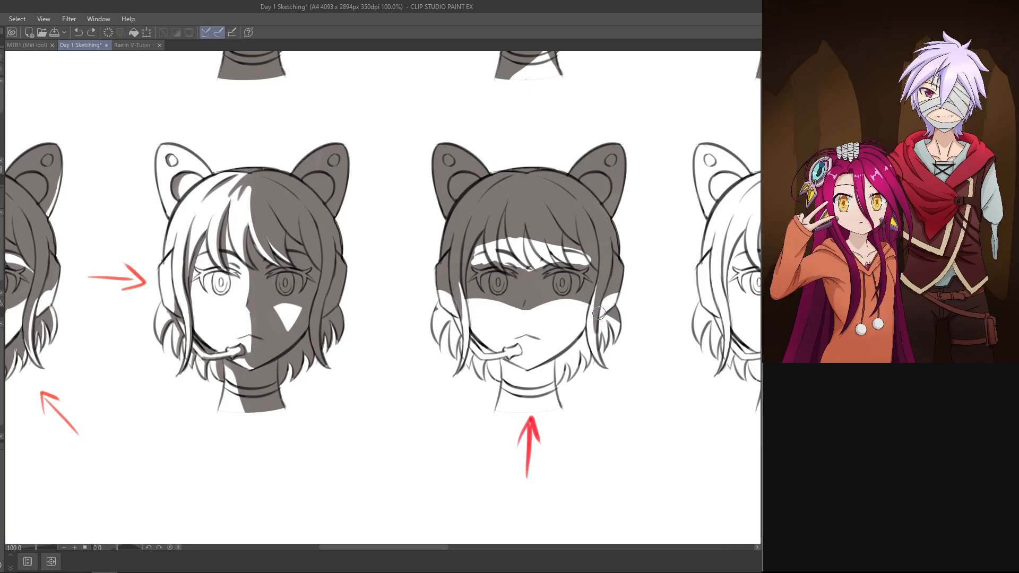
# Step: Brush and erase small shadow shapes on the hair tufts beside both cheeks, just below the main shadow edge
pyautogui.press('e')
pyautogui.moveTo(436, 312); pyautogui.dragTo(437, 342)
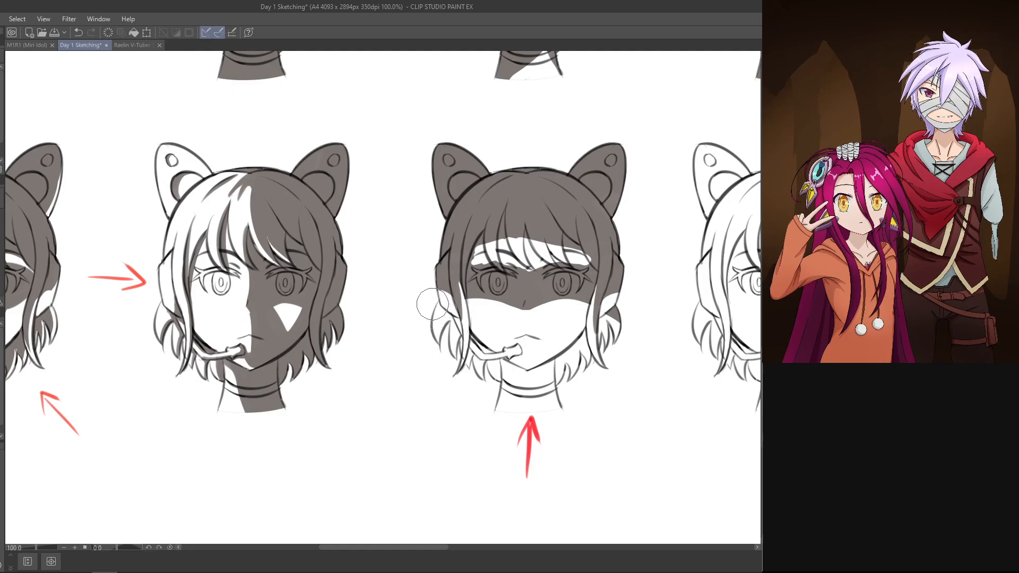
pyautogui.press('p')
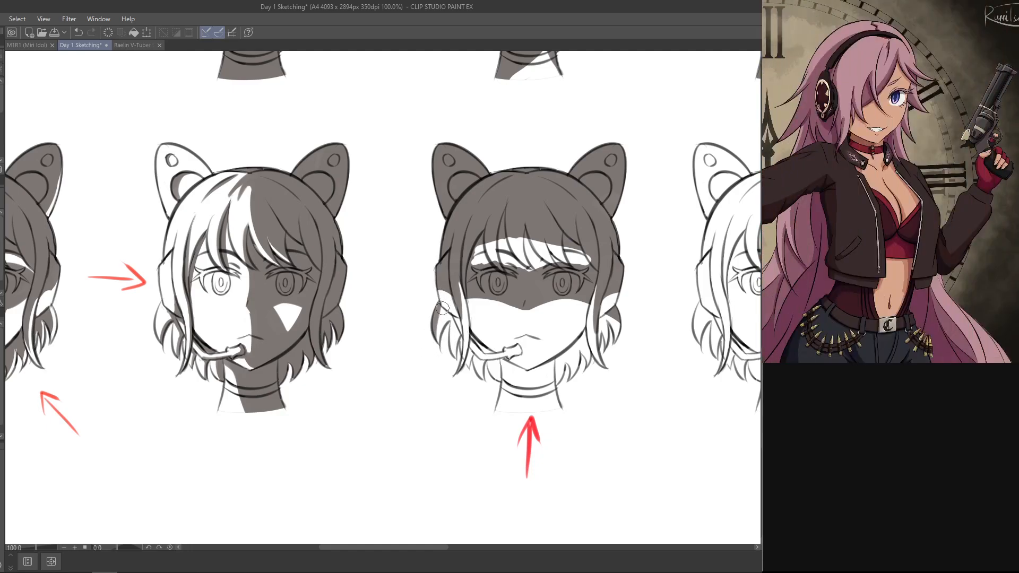
pyautogui.hotkey('ctrl', 'z')
pyautogui.moveTo(435, 339); pyautogui.dragTo(442, 300)
pyautogui.press('e')
pyautogui.moveTo(616, 317); pyautogui.dragTo(617, 336)
pyautogui.press('p')
pyautogui.hotkey('ctrl', 'z')
pyautogui.moveTo(610, 301)
pyautogui.mouseDown()
pyautogui.moveTo(616, 356)
pyautogui.moveTo(617, 335)
pyautogui.mouseUp()
pyautogui.hotkey('ctrl', 'z')
pyautogui.hotkey('ctrl', 'z')
pyautogui.moveTo(611, 300); pyautogui.dragTo(619, 332)
pyautogui.hotkey('ctrl', 'z')
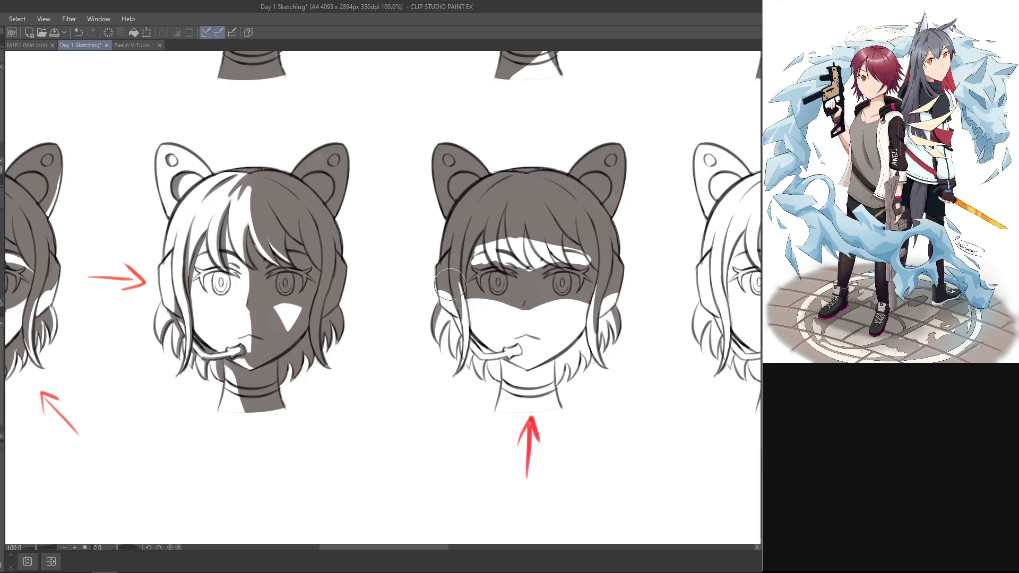
# Step: Brush a narrow shadow along the headset microphone and its arm, and clean its edges with the eraser
pyautogui.press('p')
pyautogui.moveTo(473, 336); pyautogui.dragTo(499, 360)
pyautogui.moveTo(536, 183)
pyautogui.mouseDown()
pyautogui.moveTo(396, 172)
pyautogui.moveTo(311, 192)
pyautogui.mouseUp()
pyautogui.moveTo(441, 164)
pyautogui.mouseDown()
pyautogui.moveTo(438, 212)
pyautogui.moveTo(446, 186)
pyautogui.mouseUp()
pyautogui.press('e')
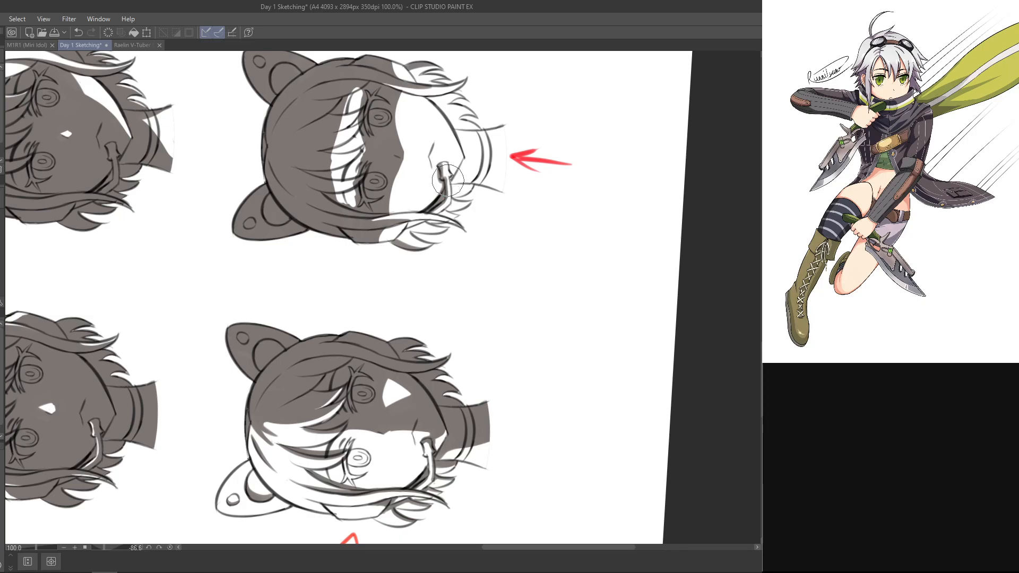
pyautogui.press('p')
pyautogui.press('e')
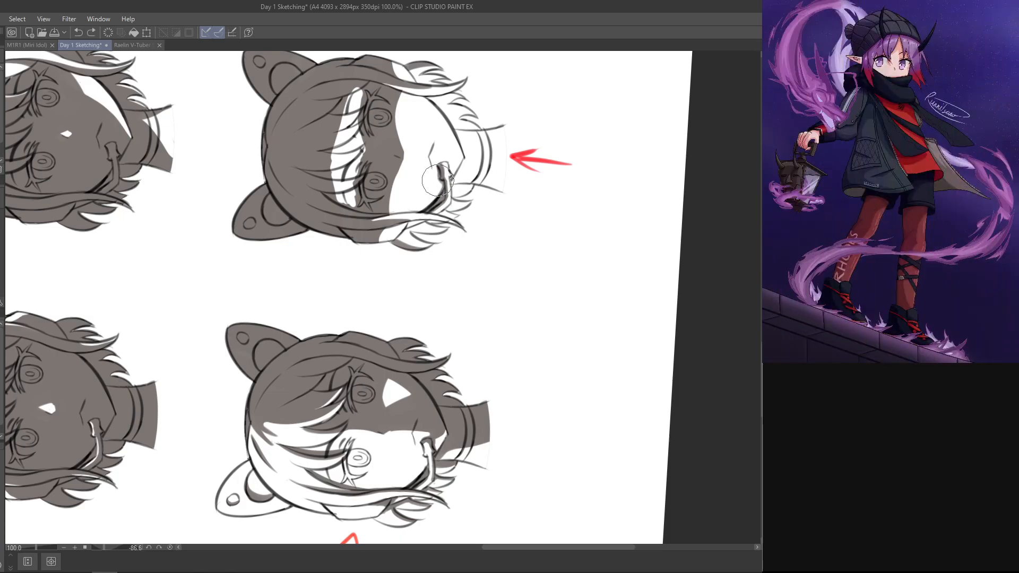
pyautogui.moveTo(465, 161); pyautogui.dragTo(461, 507)
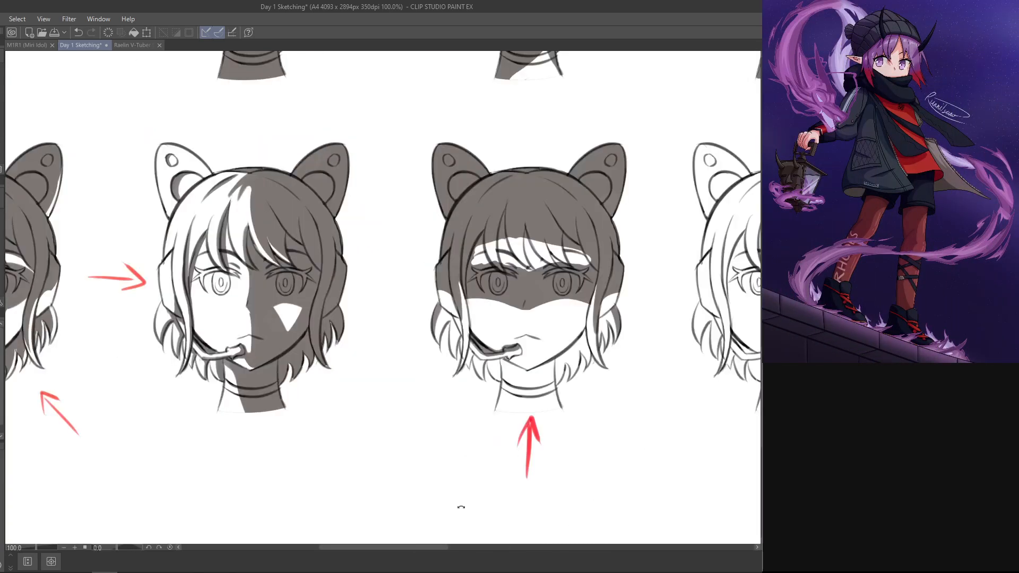
# Step: Brush shadow back over the bangs above the eye opposite the microphone, narrowing the lit band
pyautogui.moveTo(580, 375); pyautogui.dragTo(533, 281)
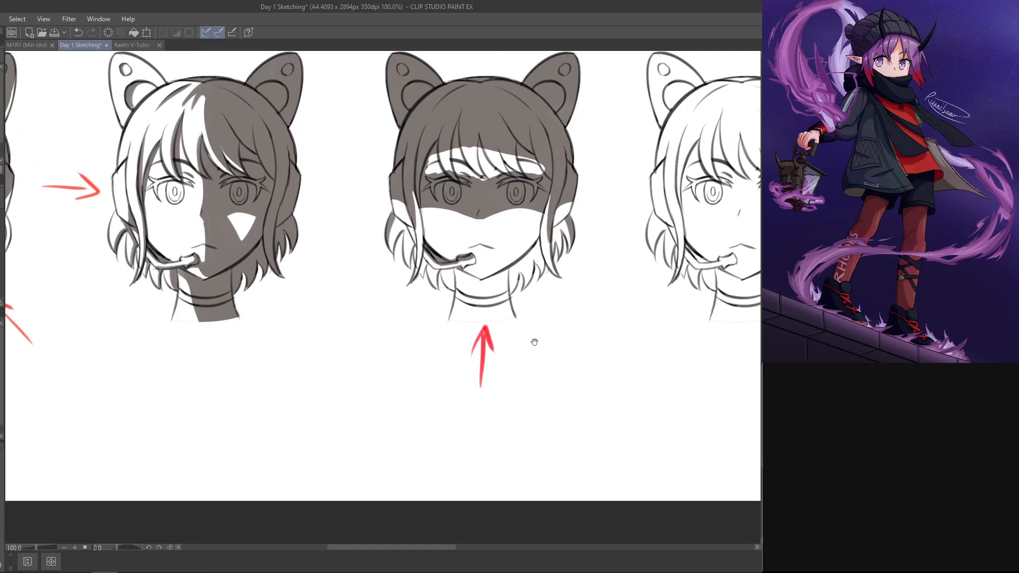
pyautogui.moveTo(528, 320); pyautogui.dragTo(509, 355)
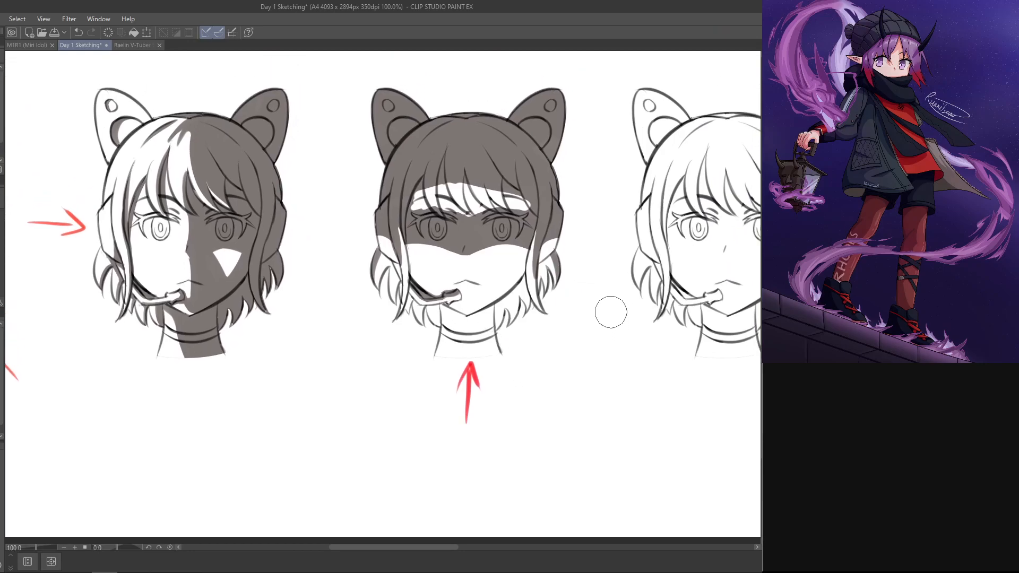
pyautogui.moveTo(607, 185); pyautogui.dragTo(268, 122)
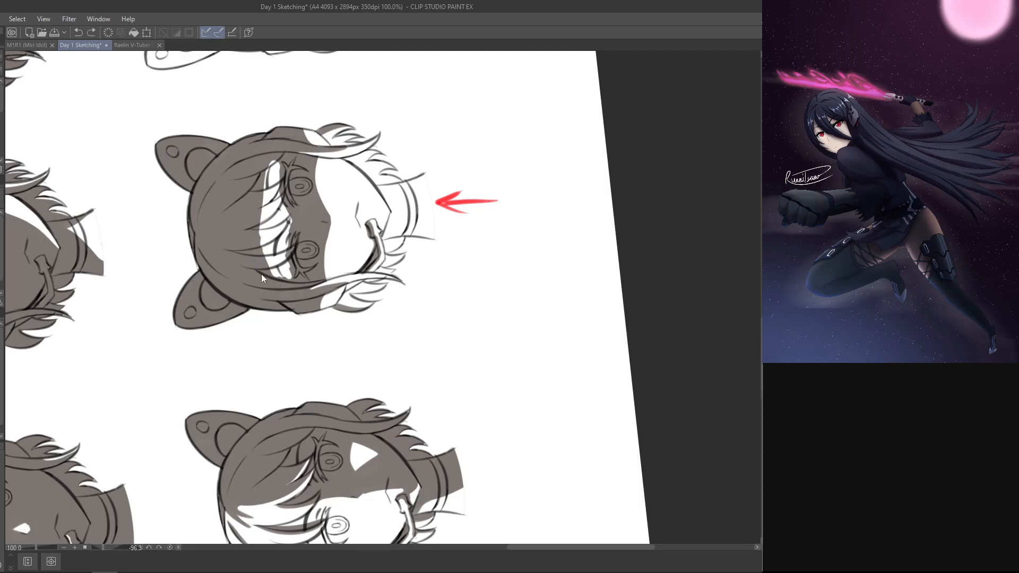
pyautogui.moveTo(263, 236)
pyautogui.mouseDown()
pyautogui.moveTo(288, 188)
pyautogui.moveTo(258, 153)
pyautogui.moveTo(269, 231)
pyautogui.mouseUp()
pyautogui.hotkey('ctrl', 'z')
# Step: Reshape the lit band's upper edge over the bangs above the microphone-side eye, brushing shadow down toward the strand tips
pyautogui.hotkey('ctrl', 'z')
pyautogui.moveTo(257, 170); pyautogui.dragTo(271, 214)
pyautogui.moveTo(253, 171); pyautogui.dragTo(270, 208)
pyautogui.moveTo(274, 276)
pyautogui.mouseDown()
pyautogui.moveTo(265, 256)
pyautogui.moveTo(289, 210)
pyautogui.mouseUp()
pyautogui.hotkey('ctrl', 'z')
pyautogui.hotkey('ctrl', 'z')
pyautogui.moveTo(275, 278)
pyautogui.mouseDown()
pyautogui.moveTo(283, 217)
pyautogui.moveTo(270, 213)
pyautogui.mouseUp()
pyautogui.hotkey('ctrl', 'z')
pyautogui.moveTo(274, 278); pyautogui.dragTo(274, 236)
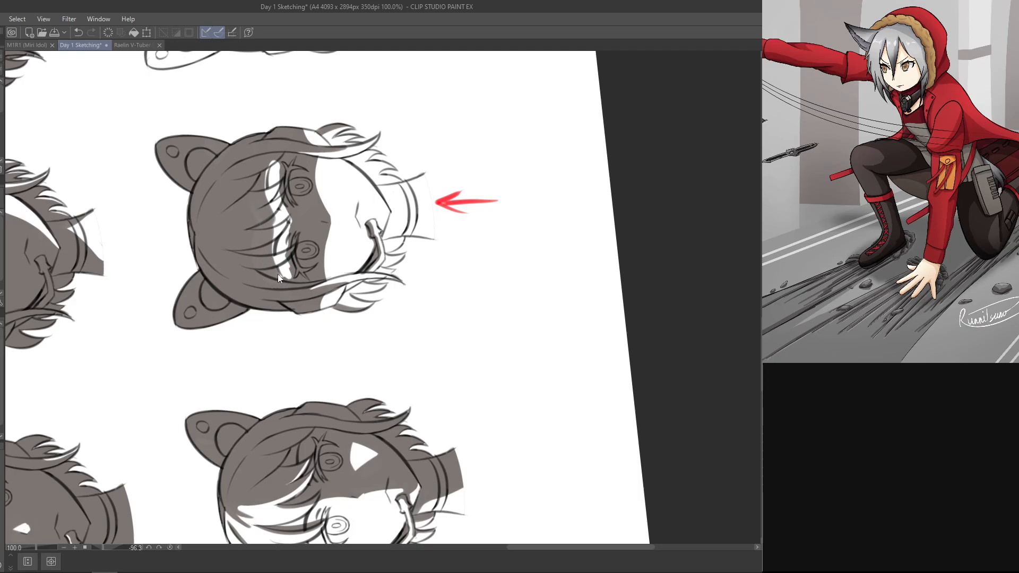
pyautogui.moveTo(270, 276)
pyautogui.mouseDown()
pyautogui.moveTo(290, 204)
pyautogui.moveTo(263, 240)
pyautogui.moveTo(285, 212)
pyautogui.mouseUp()
pyautogui.hotkey('ctrl', 'z')
pyautogui.doubleClick(402, 404)
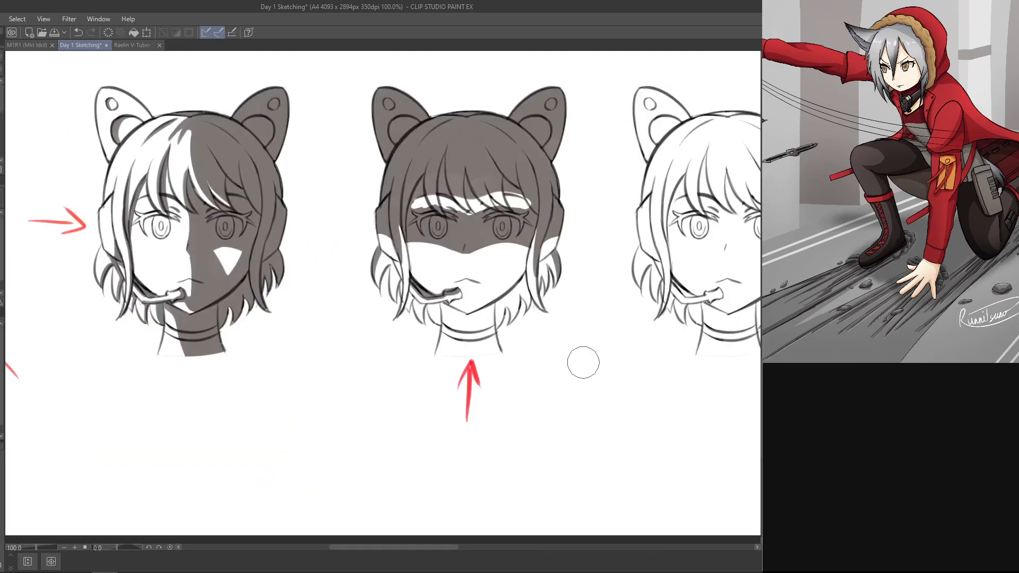
# Step: Shape the lit band's lower edge along the brows, bringing it to a point between the eyes
pyautogui.moveTo(568, 146); pyautogui.dragTo(222, 142)
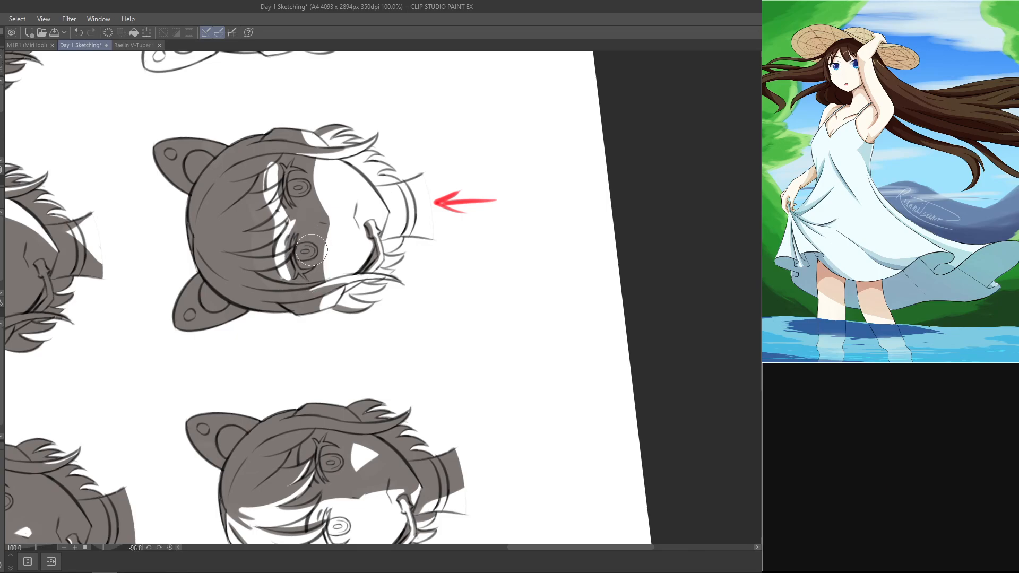
pyautogui.moveTo(311, 211)
pyautogui.mouseDown()
pyautogui.moveTo(318, 205)
pyautogui.moveTo(299, 216)
pyautogui.mouseUp()
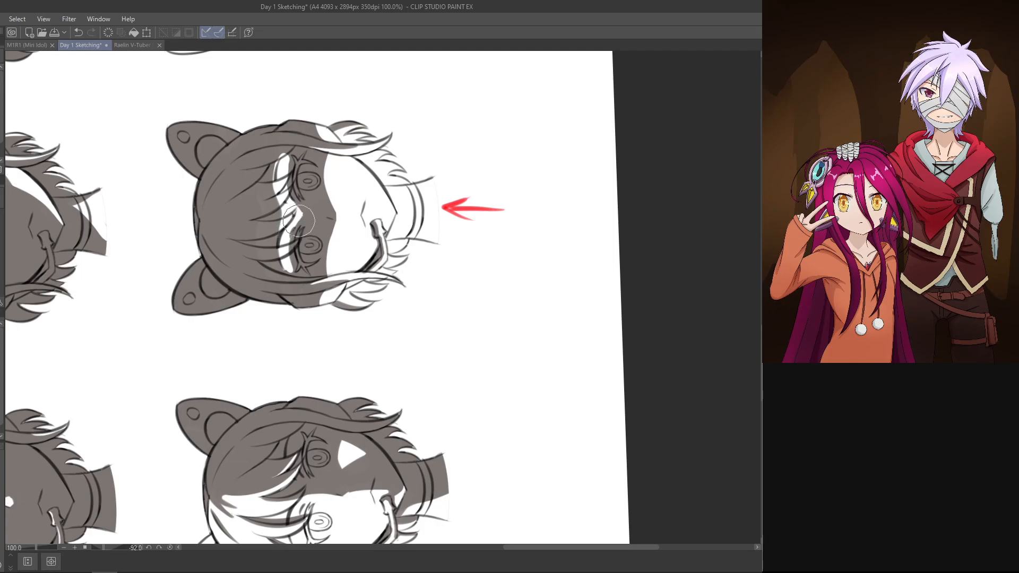
pyautogui.hotkey('ctrl', 'z')
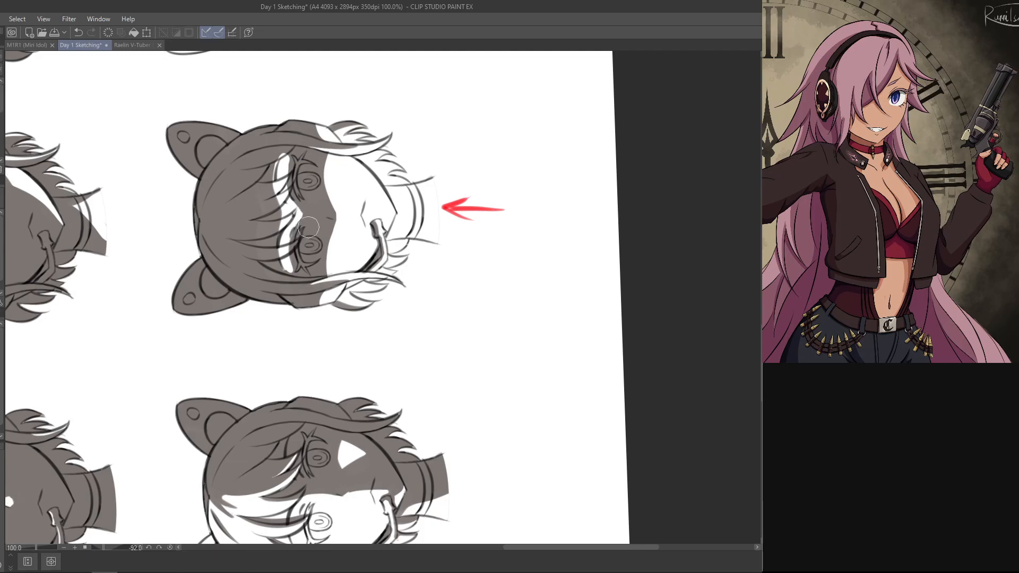
pyautogui.moveTo(310, 224); pyautogui.dragTo(493, 106)
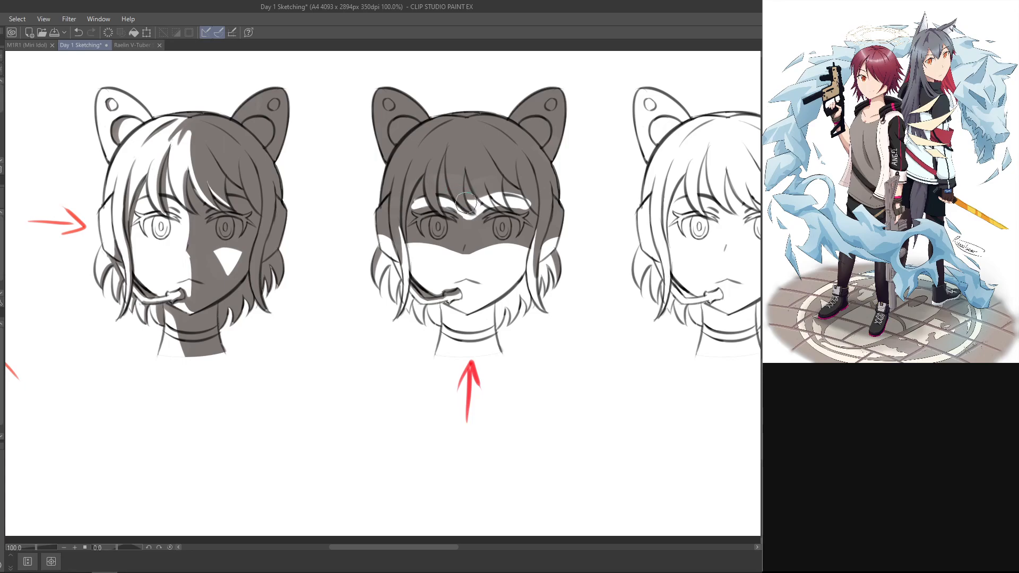
# Step: Refine the lit point between the brows and brush shadow over the adjacent central bang strand to break up the lit band
pyautogui.hotkey('ctrl', 'z')
pyautogui.moveTo(465, 204); pyautogui.dragTo(474, 211)
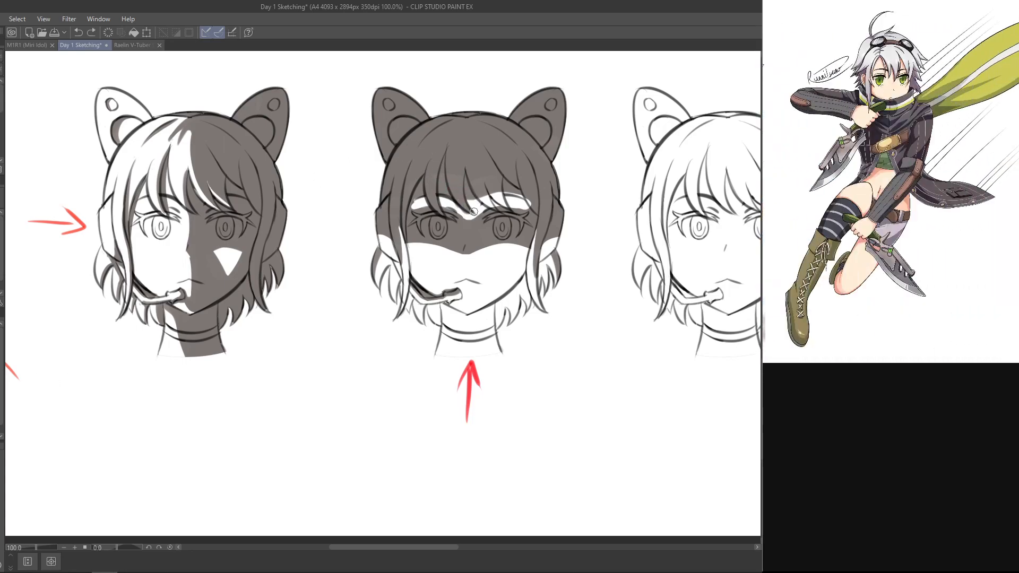
pyautogui.press('e')
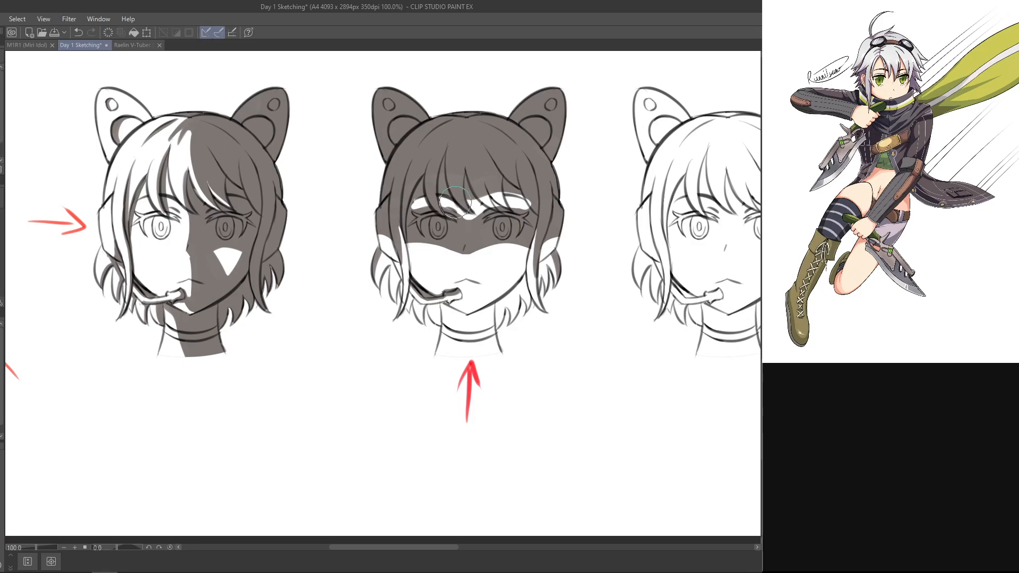
pyautogui.moveTo(474, 212); pyautogui.dragTo(469, 202)
pyautogui.press('p')
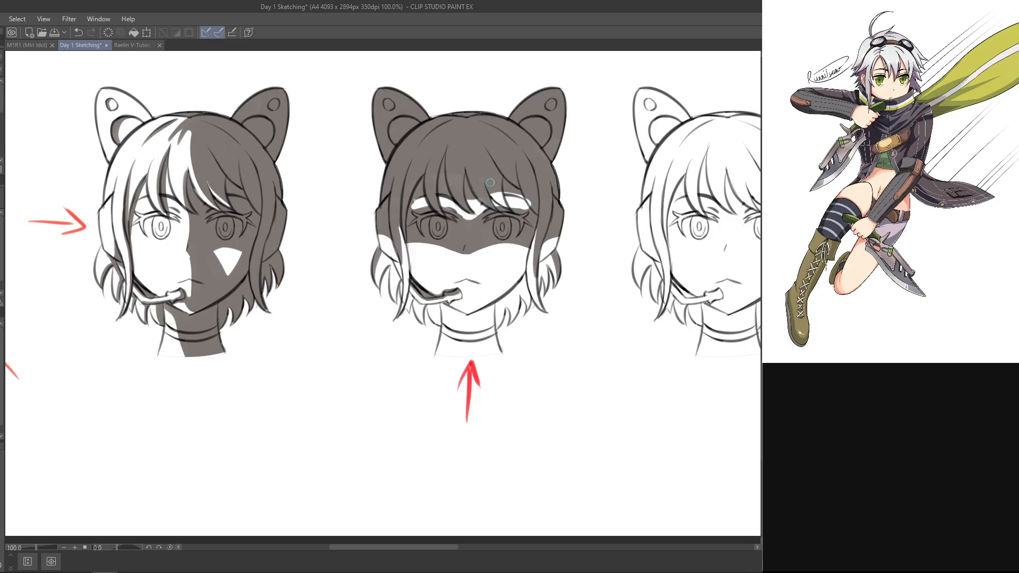
pyautogui.moveTo(491, 193); pyautogui.dragTo(505, 209)
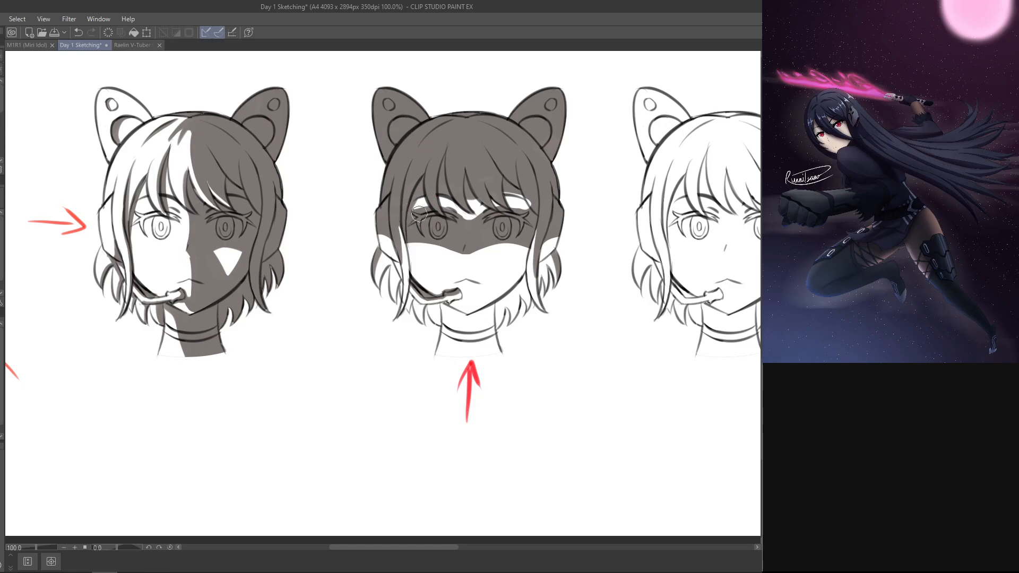
# Step: Refine the lit patch over the brow opposite the microphone, cleaning its outer edge on the upward-arrow head
pyautogui.hotkey('ctrl', 'z')
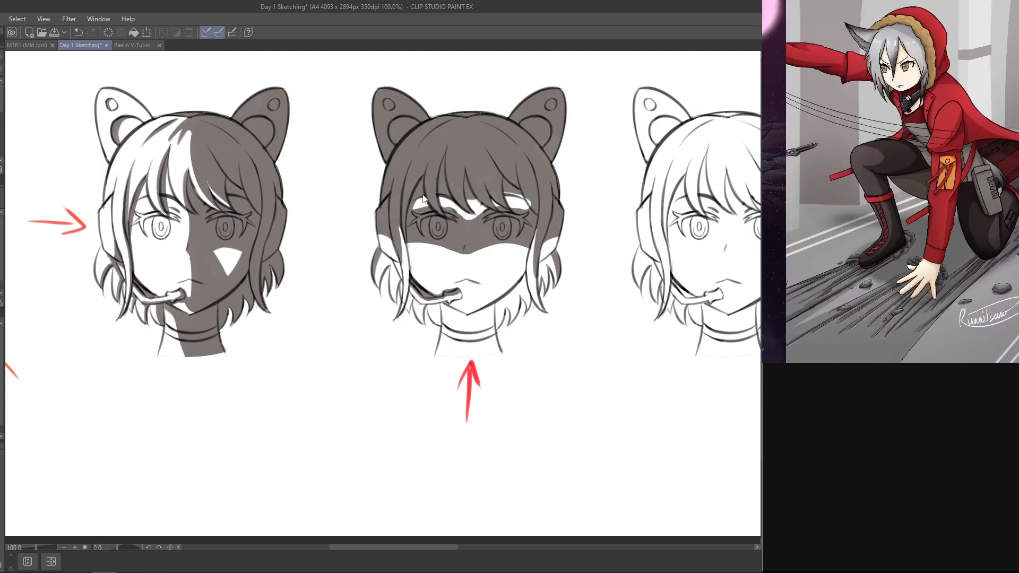
pyautogui.hotkey('ctrl', 'z')
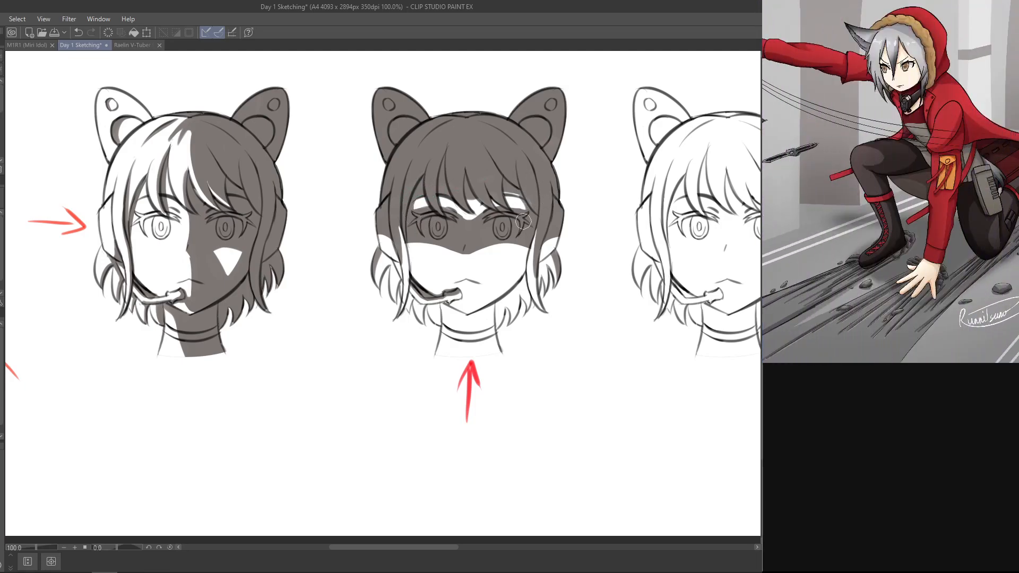
pyautogui.moveTo(528, 201); pyautogui.dragTo(519, 212)
pyautogui.moveTo(556, 168)
pyautogui.mouseDown()
pyautogui.moveTo(430, 106)
pyautogui.moveTo(365, 134)
pyautogui.moveTo(550, 179)
pyautogui.mouseUp()
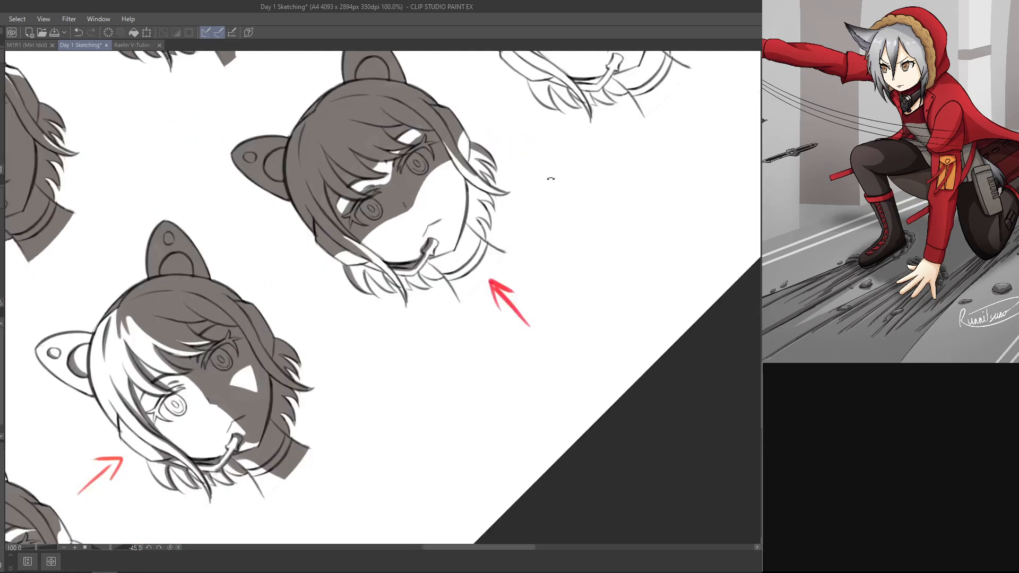
pyautogui.moveTo(535, 138); pyautogui.dragTo(524, 194)
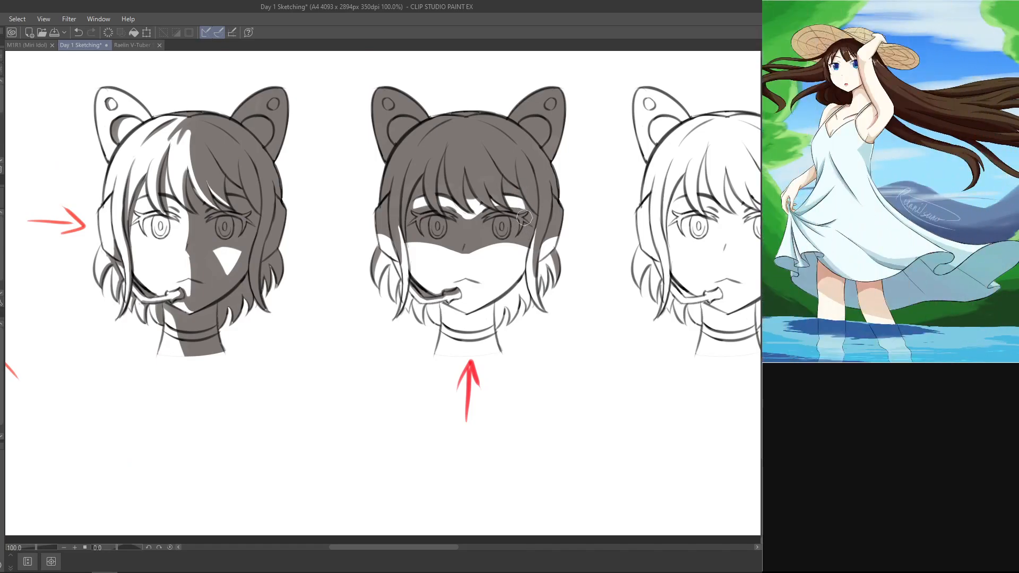
pyautogui.moveTo(529, 200); pyautogui.dragTo(304, 188)
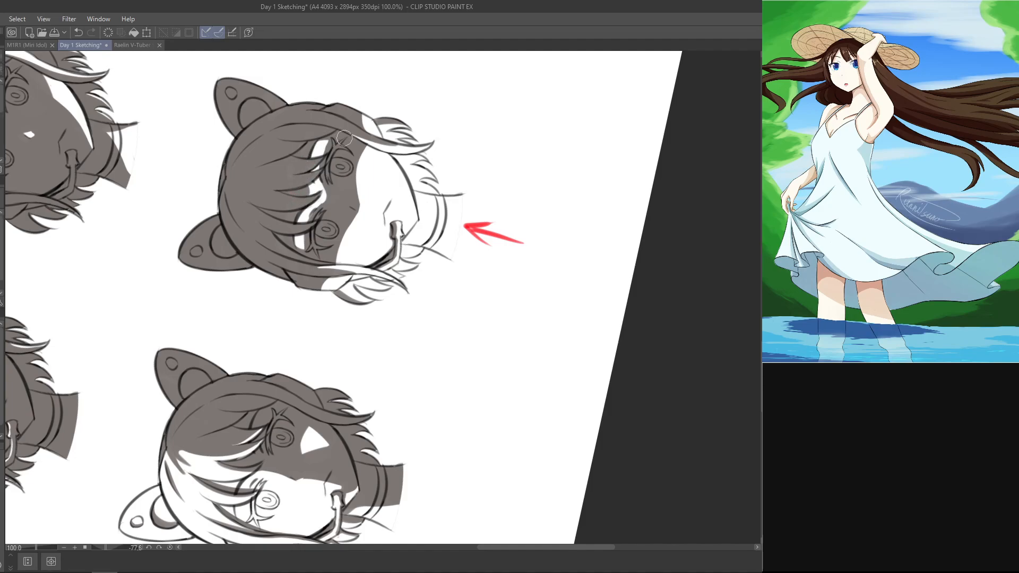
pyautogui.moveTo(429, 107); pyautogui.dragTo(598, 231)
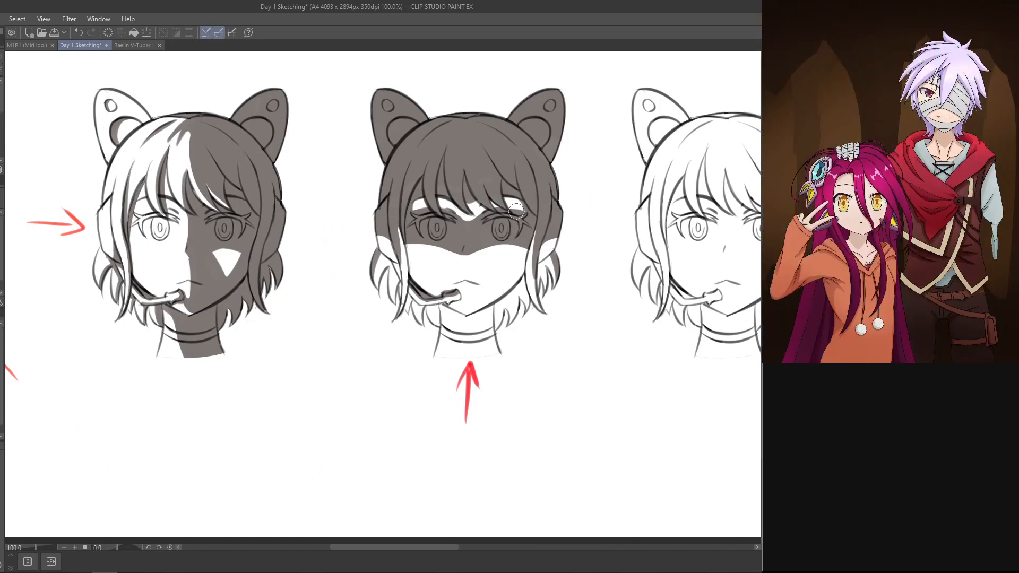
# Step: Reduce the brush size and erase a thin lit streak up the bang strand above the microphone-side eye
pyautogui.moveTo(596, 416); pyautogui.dragTo(609, 397)
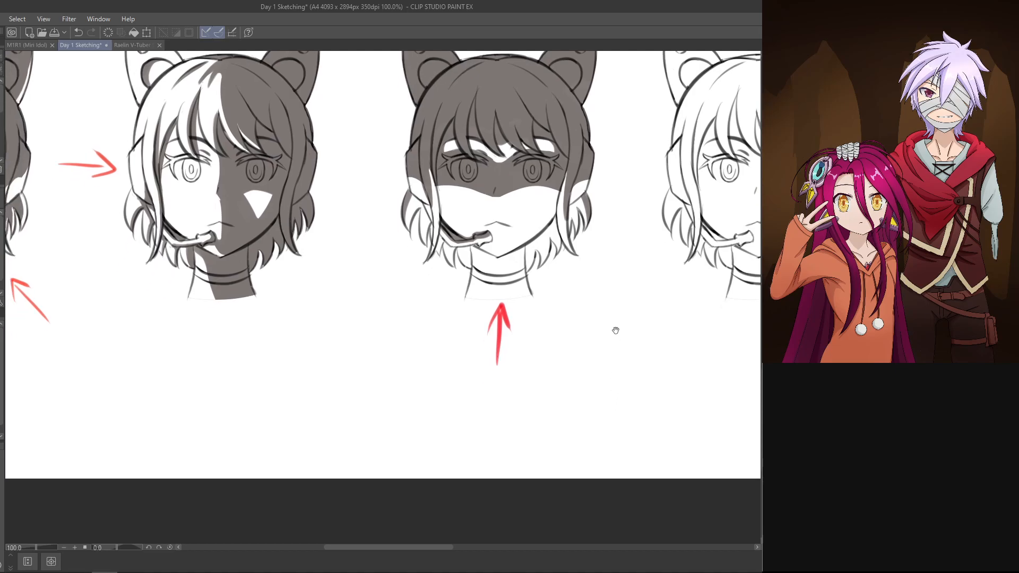
pyautogui.moveTo(616, 331); pyautogui.dragTo(614, 377)
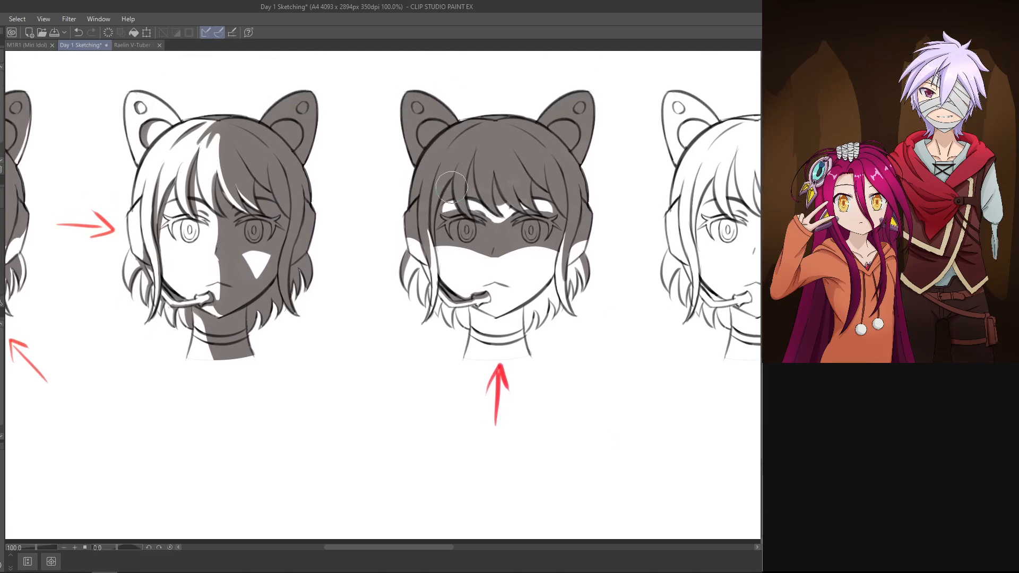
pyautogui.press('[')
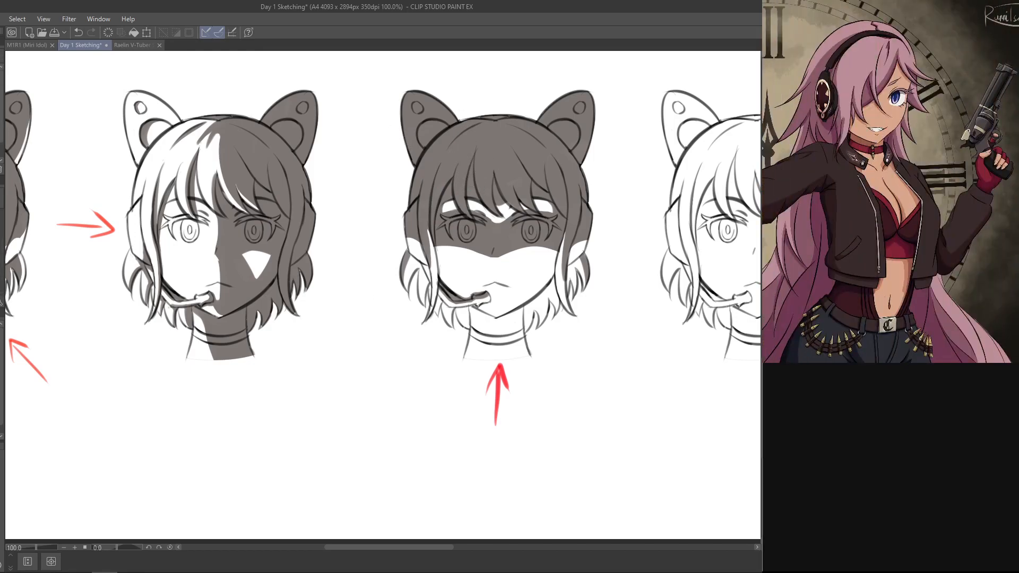
pyautogui.hotkey('alt', 'Tab')
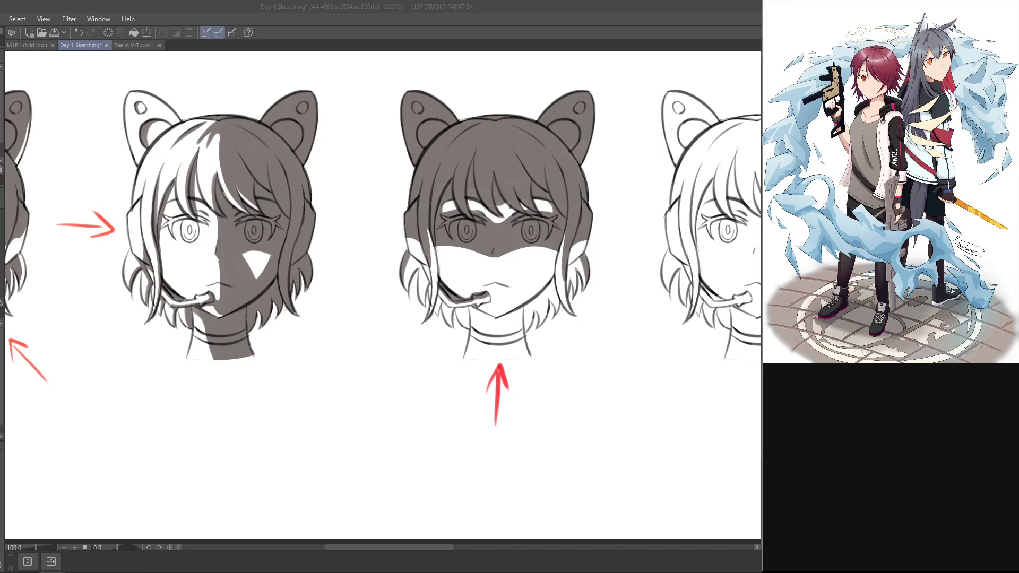
pyautogui.click(599, 19)
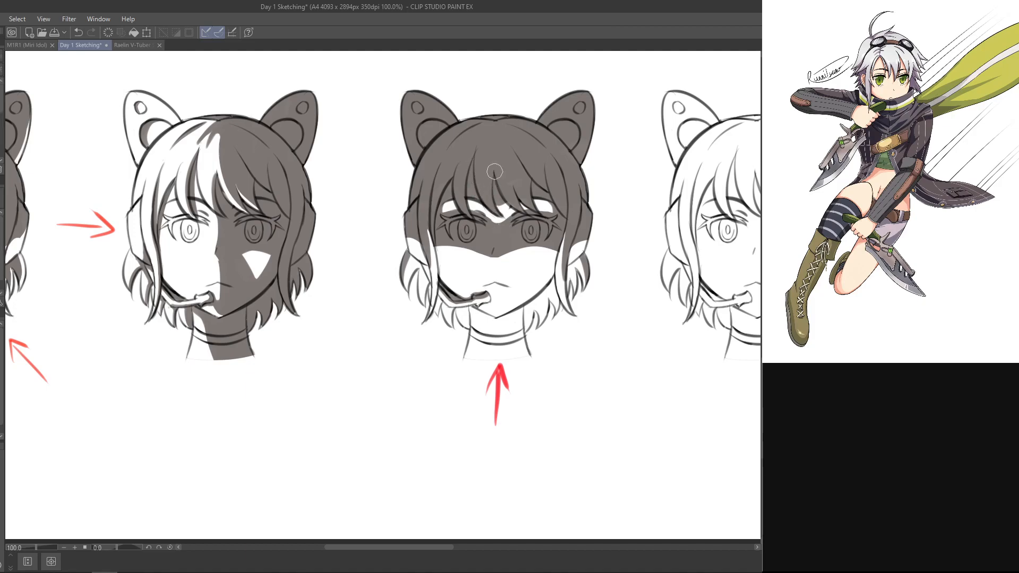
pyautogui.press('e')
pyautogui.moveTo(452, 183); pyautogui.dragTo(476, 216)
pyautogui.hotkey('ctrl', 'z')
pyautogui.moveTo(453, 182); pyautogui.dragTo(476, 218)
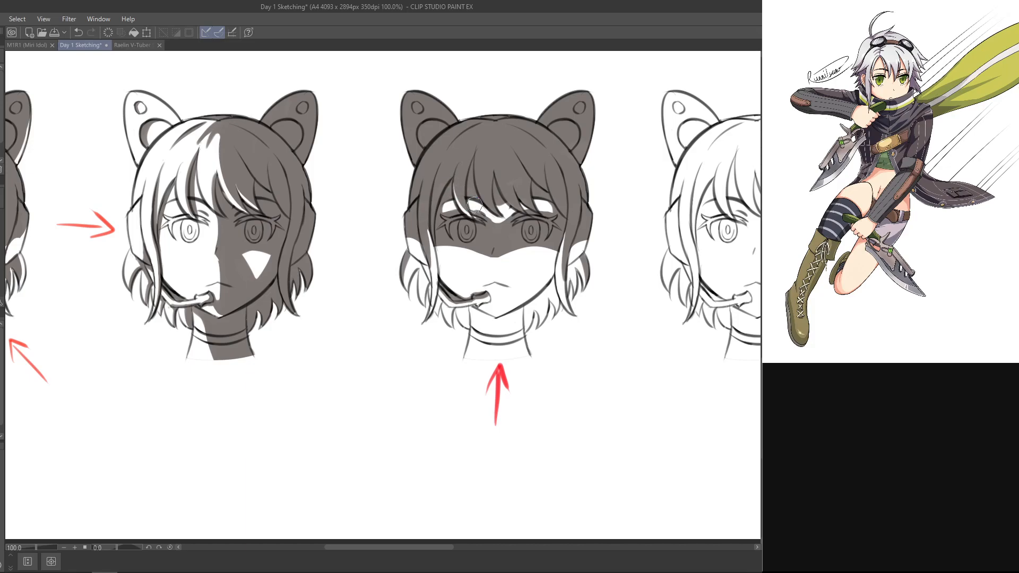
pyautogui.hotkey('ctrl', 'z')
pyautogui.moveTo(454, 183); pyautogui.dragTo(476, 221)
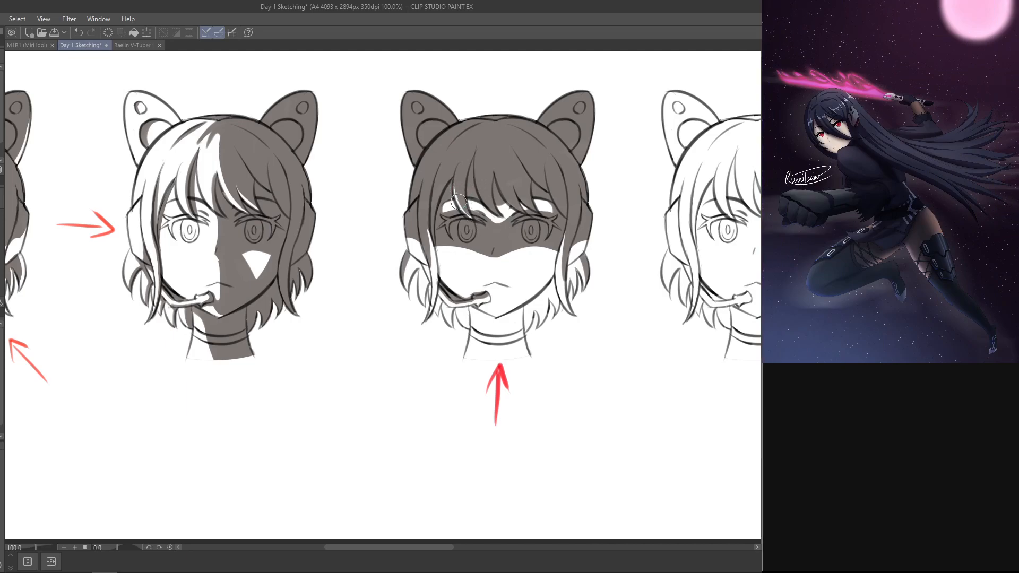
pyautogui.hotkey('ctrl', 'z')
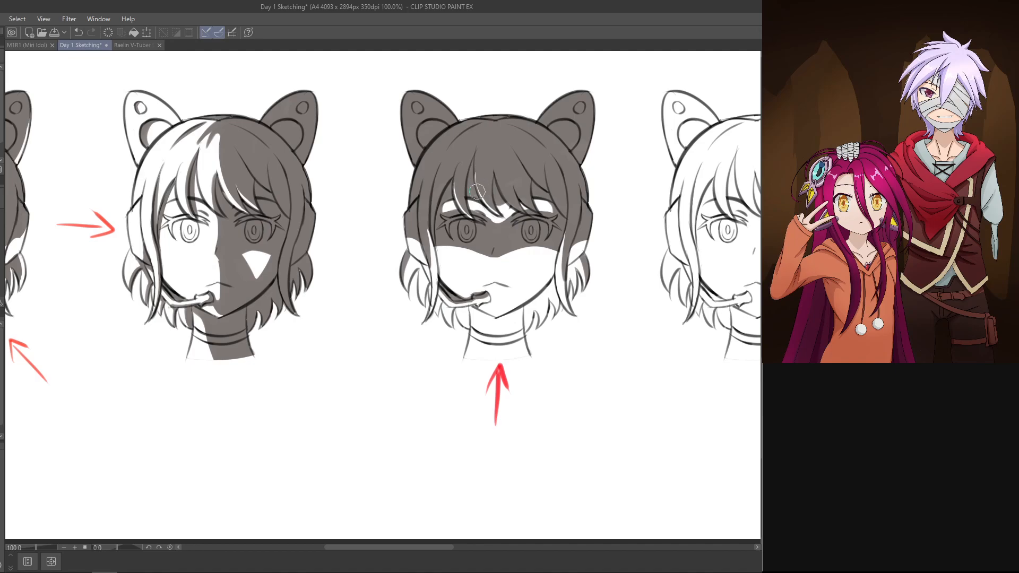
# Step: Erase thin lit streaks along the central bang strands, tapering them upward from the lit tips between the brows
pyautogui.hotkey('ctrl', 'z')
pyautogui.moveTo(475, 180); pyautogui.dragTo(498, 213)
pyautogui.hotkey('ctrl', 'z')
pyautogui.moveTo(474, 178); pyautogui.dragTo(499, 214)
pyautogui.hotkey('ctrl', 'z')
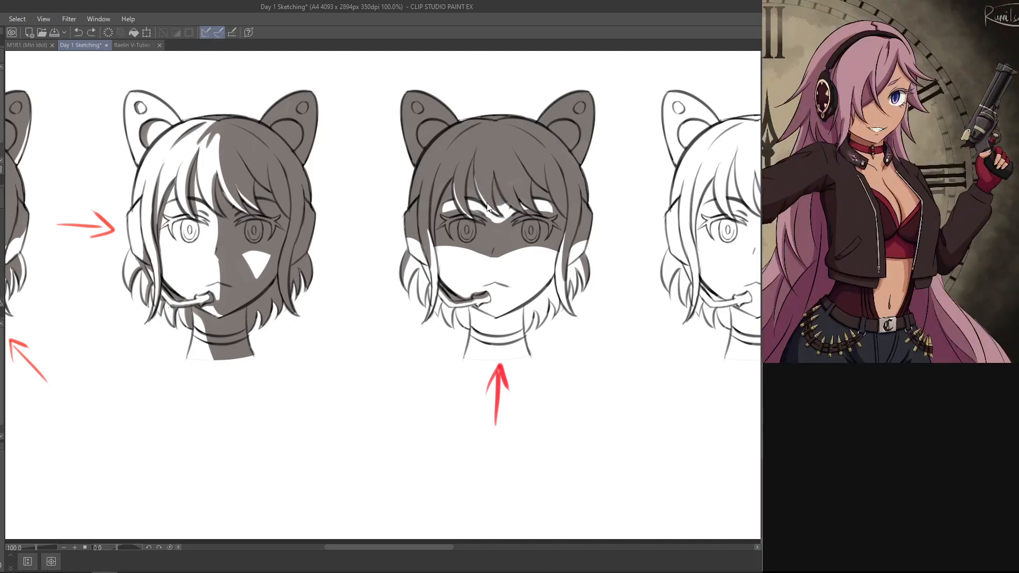
pyautogui.moveTo(494, 203); pyautogui.dragTo(502, 214)
pyautogui.moveTo(498, 172); pyautogui.dragTo(520, 210)
pyautogui.moveTo(494, 173); pyautogui.dragTo(530, 215)
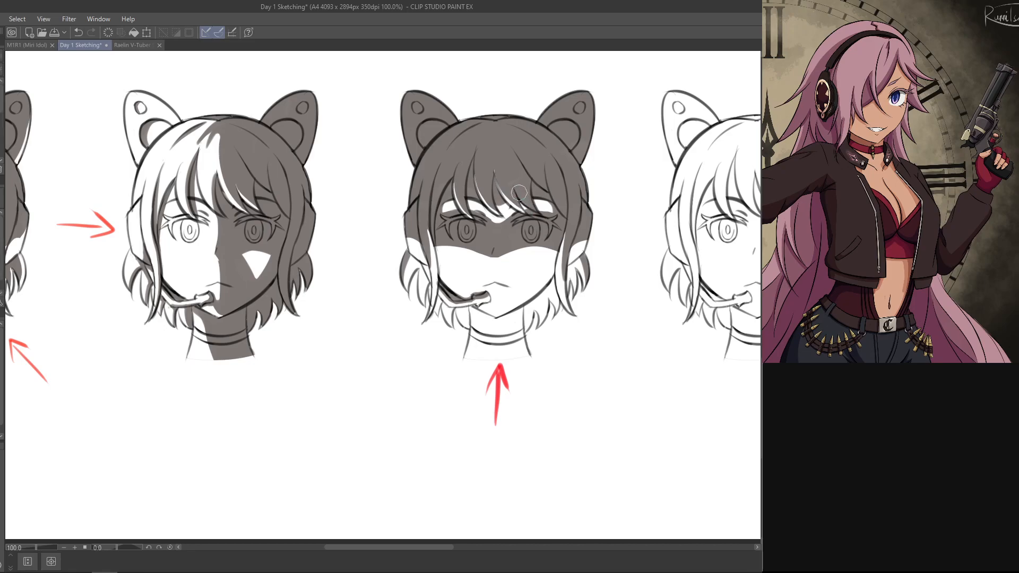
# Step: Erase thin lit streaks along the bang strands above the eye opposite the microphone, out to the outer strand
pyautogui.press('e')
pyautogui.moveTo(518, 190); pyautogui.dragTo(540, 217)
pyautogui.hotkey('ctrl', 'z')
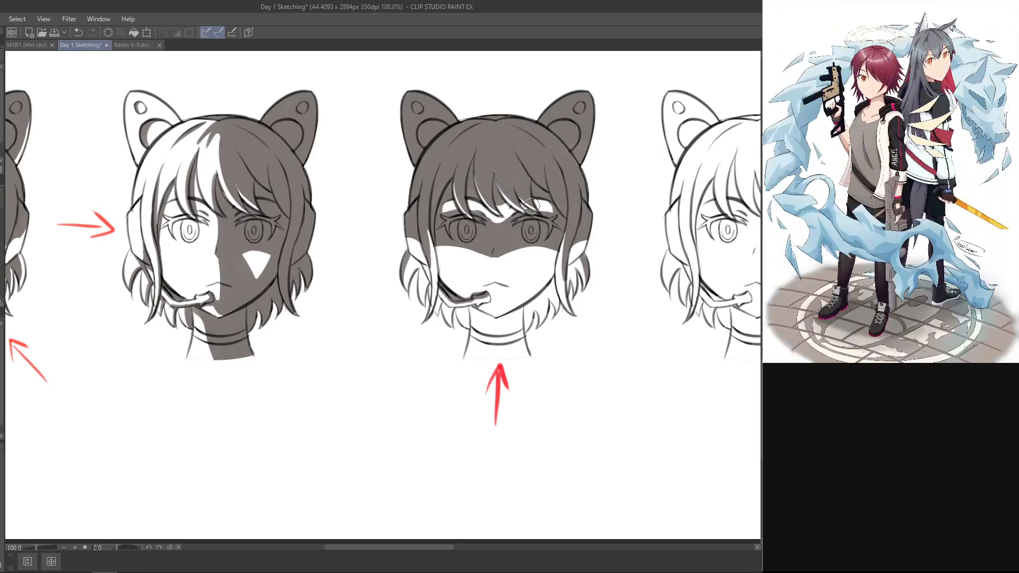
pyautogui.moveTo(551, 184); pyautogui.dragTo(565, 215)
pyautogui.hotkey('ctrl', 'z')
pyautogui.hotkey('ctrl', 'z')
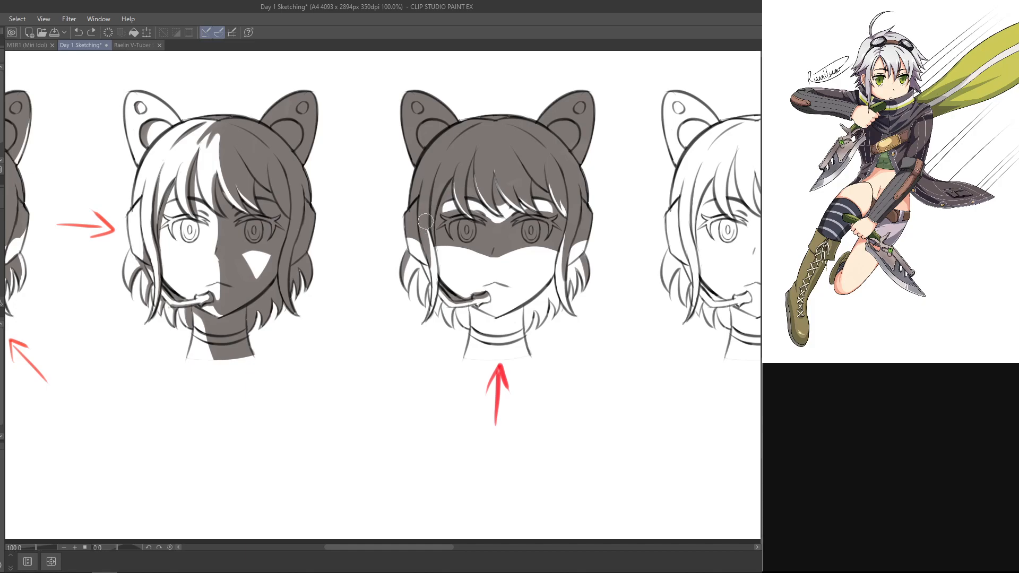
# Step: Extend a thin lit streak up the long side lock beside the microphone-side cheek
pyautogui.moveTo(426, 222); pyautogui.dragTo(428, 233)
pyautogui.hotkey('ctrl', 'z')
pyautogui.moveTo(427, 222); pyautogui.dragTo(428, 275)
pyautogui.hotkey('ctrl', 'z')
pyautogui.hotkey('ctrl', 'z')
pyautogui.hotkey('ctrl', 'z')
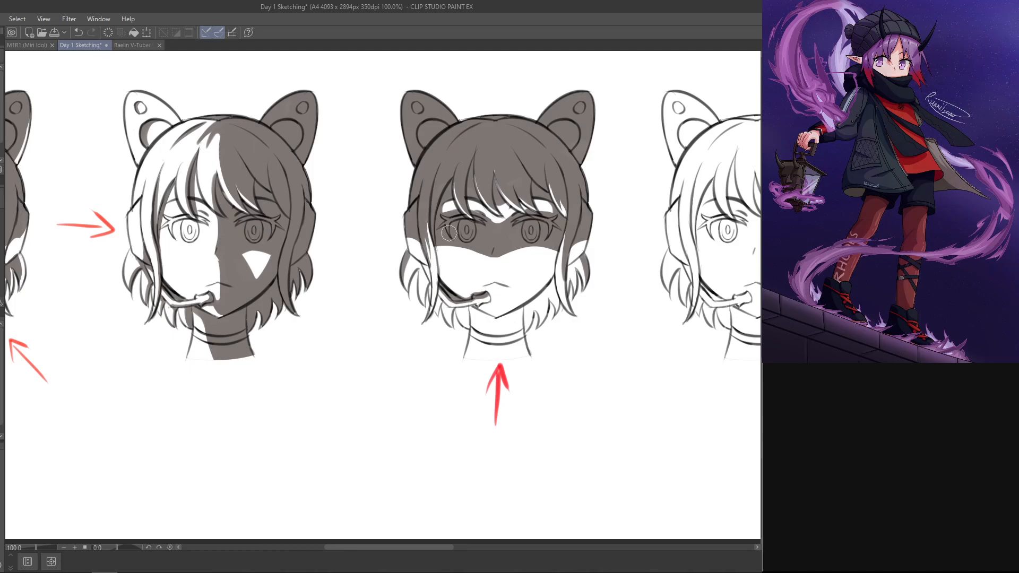
# Step: Extend a tapered lit streak up the long side lock on the side opposite the microphone
pyautogui.moveTo(565, 272); pyautogui.dragTo(569, 233)
pyautogui.hotkey('ctrl', 'z')
pyautogui.moveTo(560, 268); pyautogui.dragTo(565, 240)
pyautogui.hotkey('ctrl', 'z')
pyautogui.hotkey('ctrl', 'z')
pyautogui.moveTo(566, 289); pyautogui.dragTo(568, 244)
pyautogui.moveTo(568, 287)
pyautogui.mouseDown()
pyautogui.moveTo(568, 244)
pyautogui.moveTo(568, 296)
pyautogui.mouseUp()
pyautogui.hotkey('ctrl', 'z')
pyautogui.hotkey('ctrl', 'z')
pyautogui.hotkey('ctrl', 'z')
pyautogui.moveTo(563, 261); pyautogui.dragTo(571, 298)
pyautogui.hotkey('ctrl', 'z')
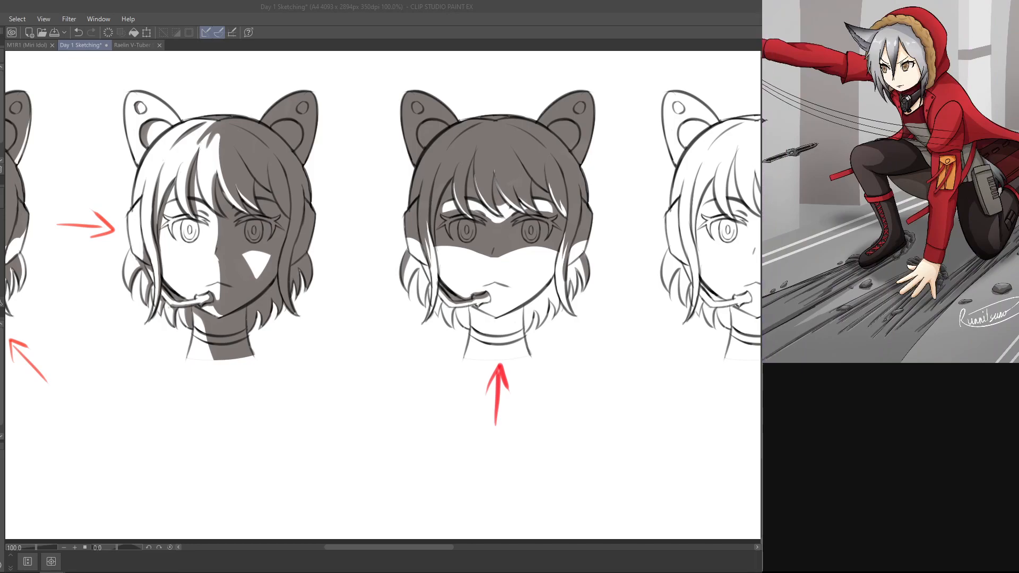
# Step: Rework the thin lit streak on the bang strand above the microphone-side brow of the upward-arrow head
pyautogui.click(587, 28)
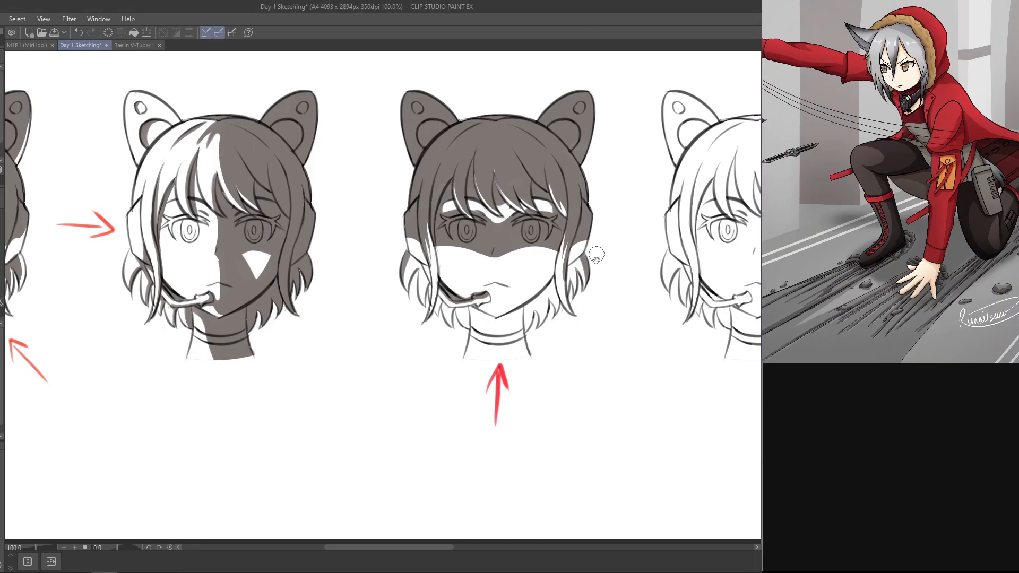
pyautogui.moveTo(608, 348)
pyautogui.mouseDown()
pyautogui.moveTo(614, 414)
pyautogui.moveTo(568, 350)
pyautogui.mouseUp()
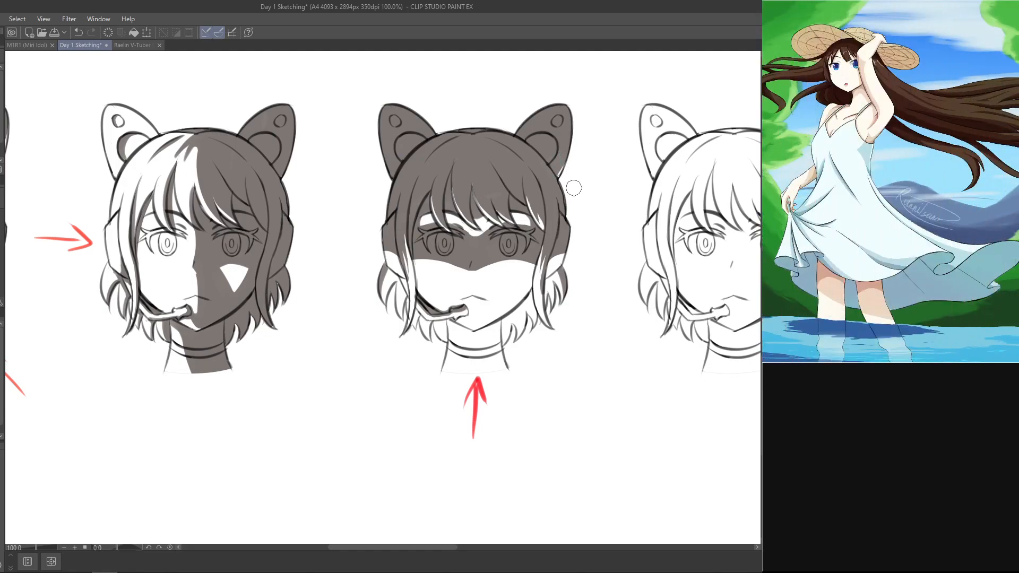
pyautogui.hotkey('ctrl', 'z')
pyautogui.moveTo(438, 214); pyautogui.dragTo(451, 233)
pyautogui.hotkey('ctrl', 'z')
pyautogui.hotkey('ctrl', 'z')
pyautogui.hotkey('ctrl', 'z')
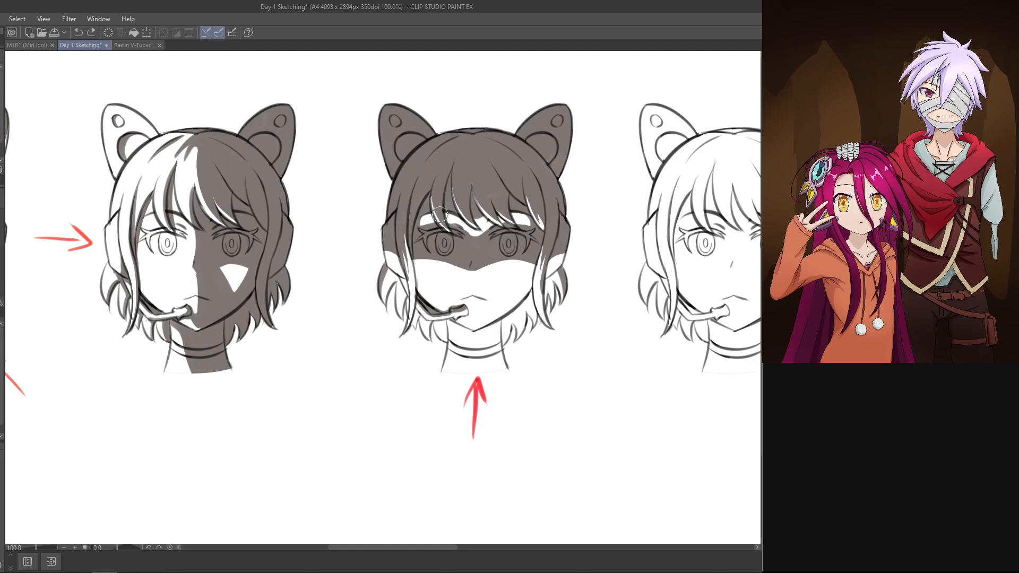
pyautogui.moveTo(435, 208); pyautogui.dragTo(448, 232)
pyautogui.hotkey('ctrl', 'z')
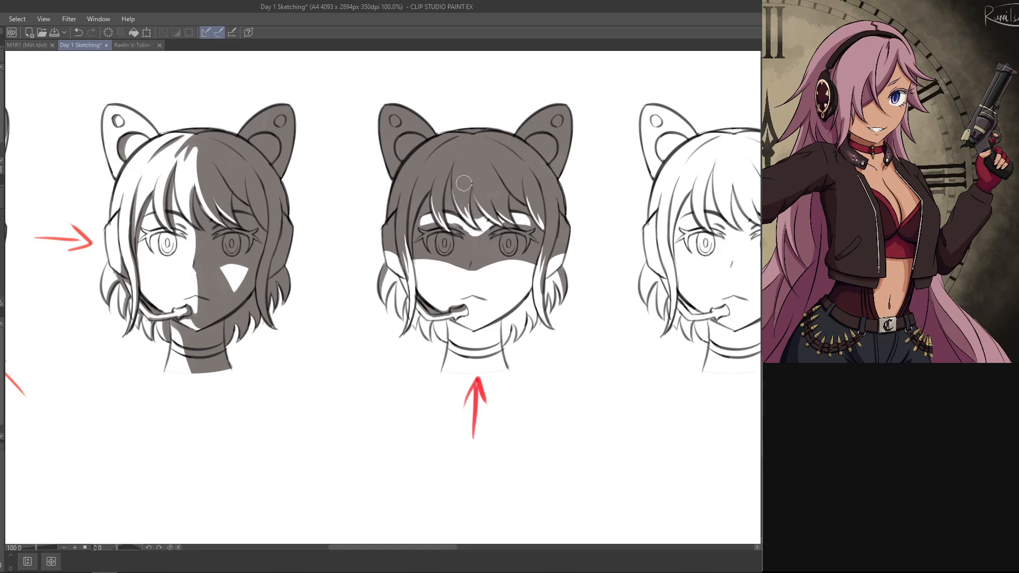
# Step: Touch up the lit streaks on the central bang strands and the neighbouring strand over the far brow
pyautogui.moveTo(469, 193); pyautogui.dragTo(470, 210)
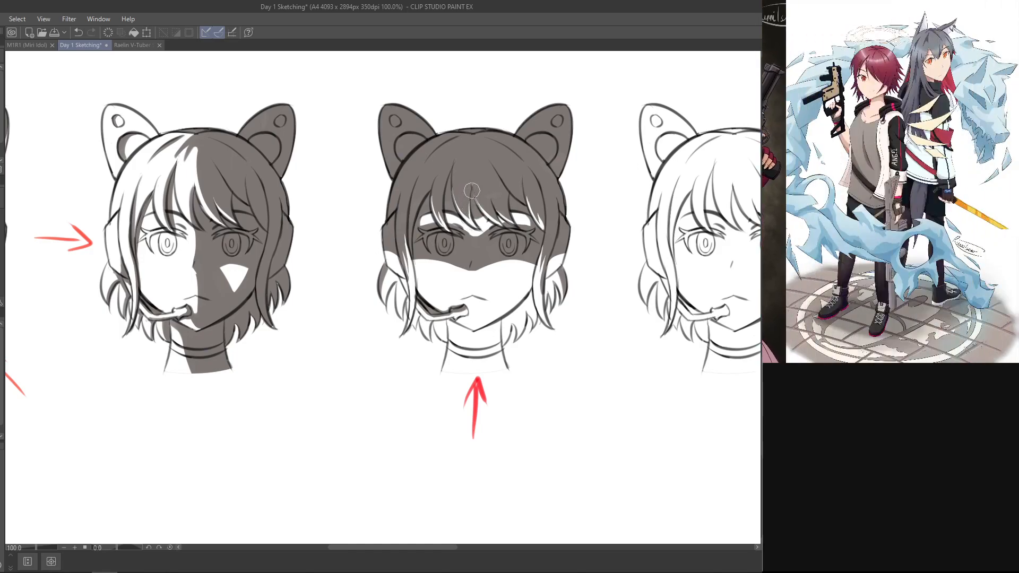
pyautogui.hotkey('ctrl', 'z')
pyautogui.moveTo(472, 216)
pyautogui.mouseDown()
pyautogui.moveTo(470, 195)
pyautogui.moveTo(466, 208)
pyautogui.mouseUp()
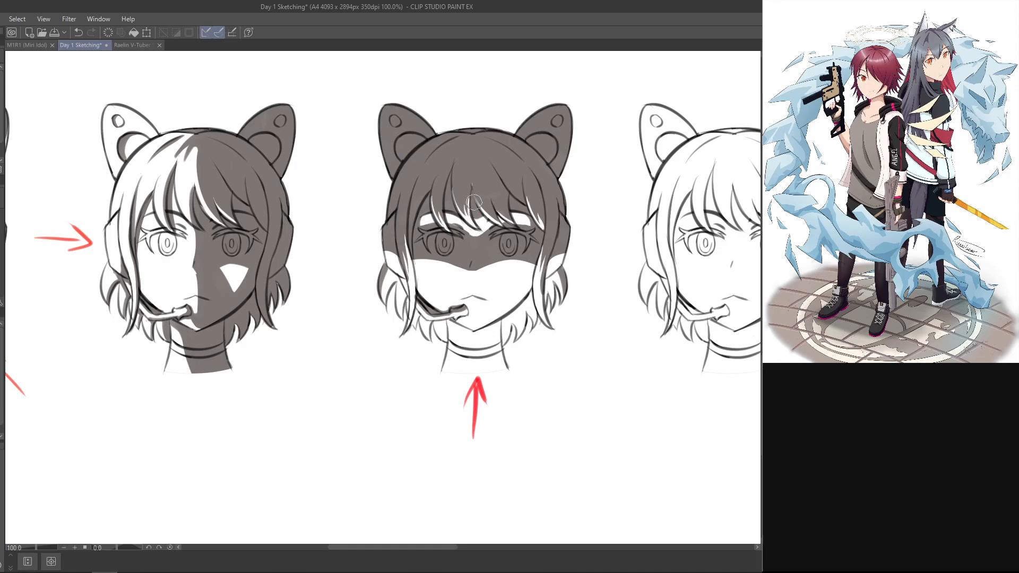
pyautogui.moveTo(493, 213); pyautogui.dragTo(502, 226)
pyautogui.hotkey('ctrl', 'z')
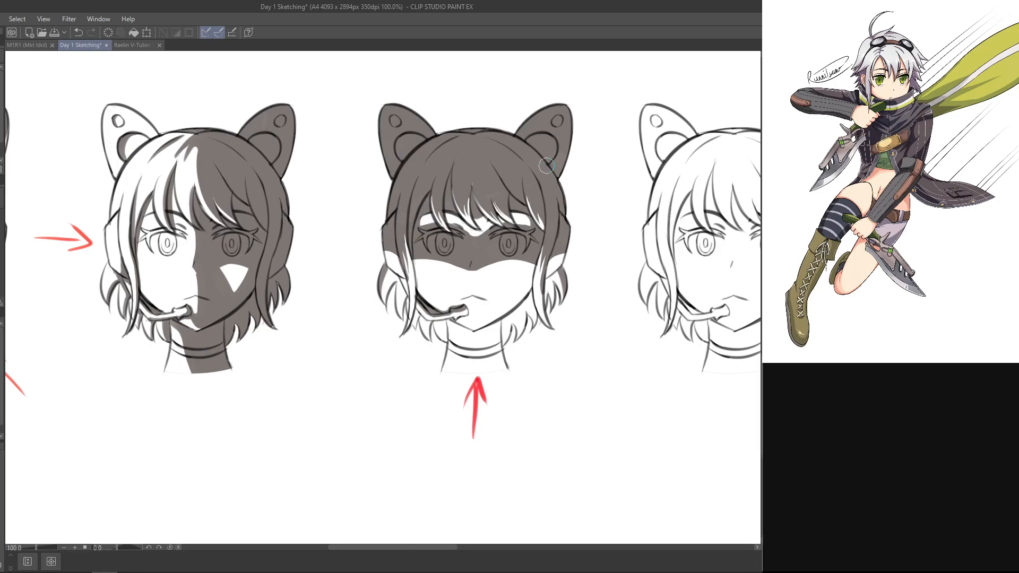
# Step: Refine the lit streak on the outermost bang strand beside the eye opposite the microphone
pyautogui.hotkey('ctrl', 'z')
pyautogui.moveTo(538, 219); pyautogui.dragTo(543, 226)
pyautogui.press('p')
pyautogui.moveTo(534, 194)
pyautogui.mouseDown()
pyautogui.moveTo(550, 232)
pyautogui.moveTo(542, 226)
pyautogui.mouseUp()
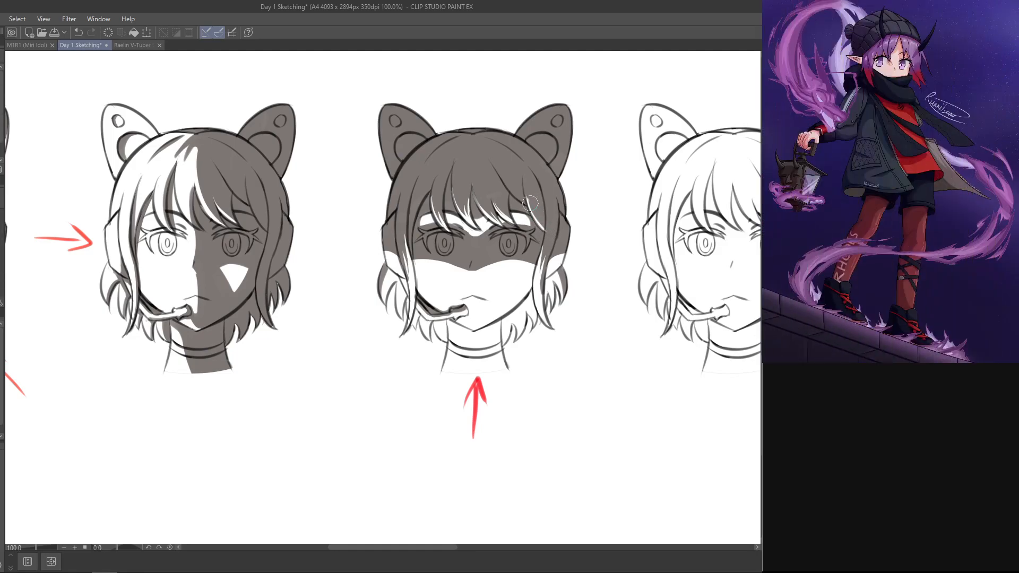
pyautogui.hotkey('ctrl', 'z')
pyautogui.moveTo(538, 207); pyautogui.dragTo(545, 230)
pyautogui.press('p')
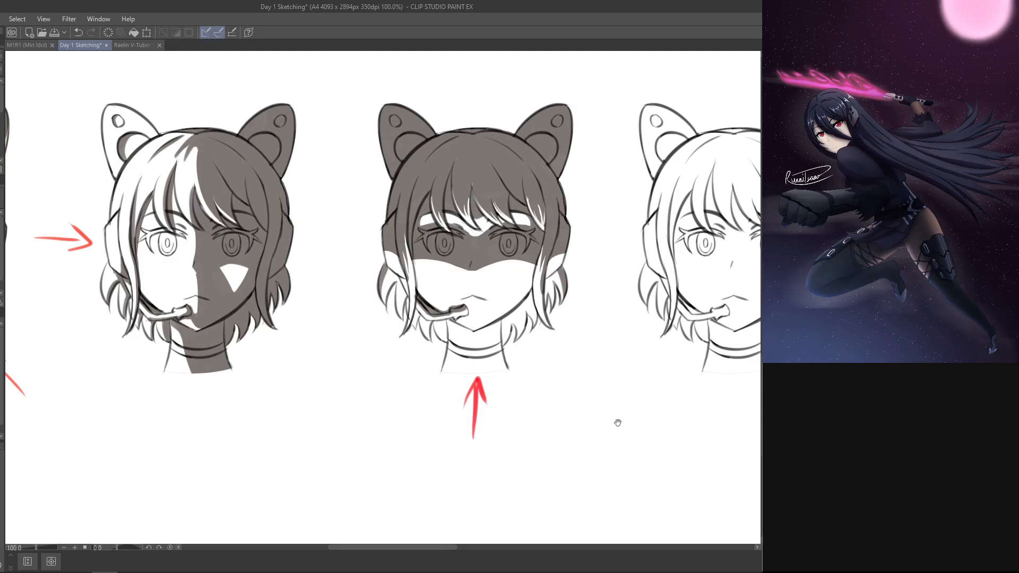
# Step: Rework the shadow's lower edge across the cheek below the eye opposite the microphone, up to the side lock
pyautogui.moveTo(621, 410); pyautogui.dragTo(637, 336)
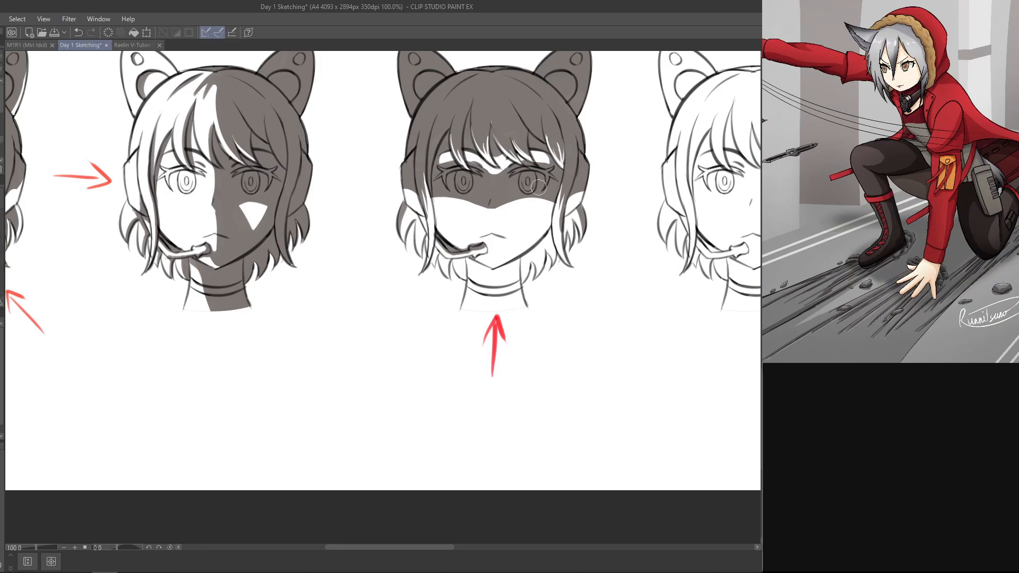
pyautogui.moveTo(536, 202)
pyautogui.mouseDown()
pyautogui.moveTo(552, 203)
pyautogui.moveTo(548, 216)
pyautogui.mouseUp()
pyautogui.hotkey('ctrl', 'z')
pyautogui.hotkey('ctrl', 'z')
pyautogui.hotkey('ctrl', 'z')
pyautogui.press('space')
pyautogui.moveTo(573, 130); pyautogui.dragTo(202, 256)
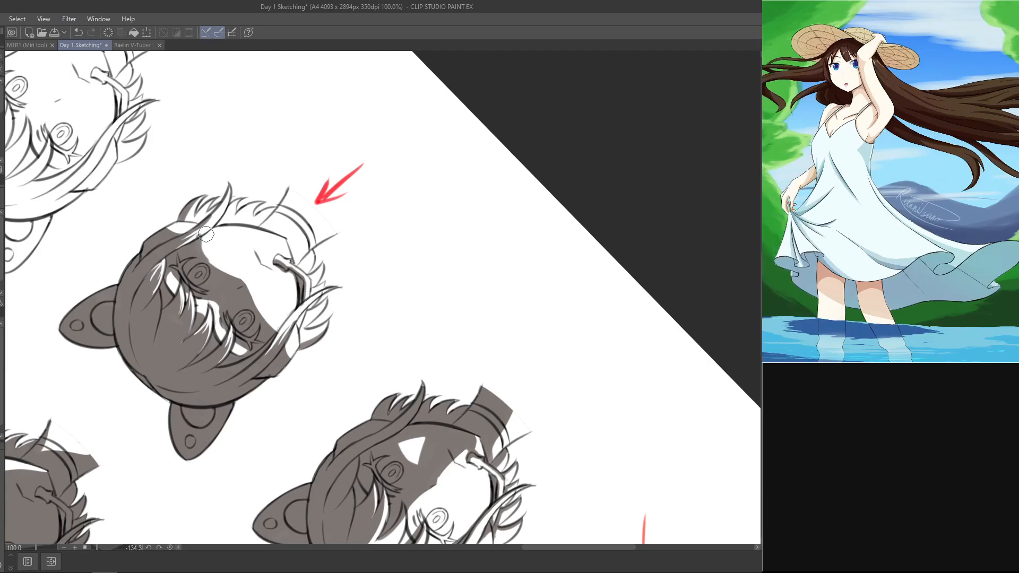
pyautogui.press('e')
pyautogui.press('p')
pyautogui.moveTo(205, 260); pyautogui.dragTo(203, 240)
pyautogui.hotkey('ctrl', 'z')
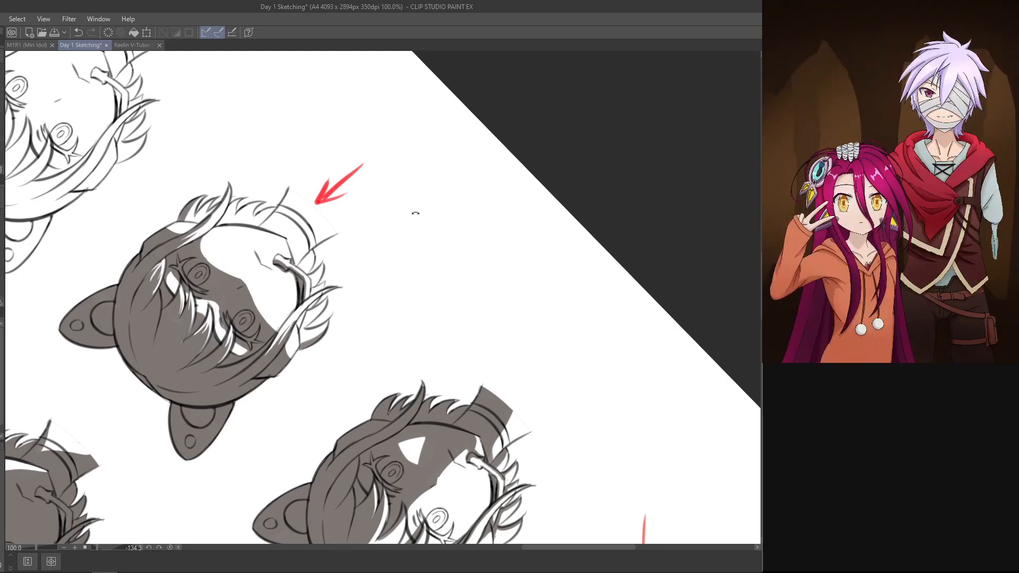
# Step: Rework the shadow's lower edge across the cheek below the microphone-side eye of the upward-arrow head
pyautogui.moveTo(415, 213); pyautogui.dragTo(464, 258)
pyautogui.moveTo(281, 228)
pyautogui.mouseDown()
pyautogui.moveTo(294, 246)
pyautogui.moveTo(285, 249)
pyautogui.mouseUp()
pyautogui.hotkey('ctrl', 'z')
pyautogui.hotkey('ctrl', 'z')
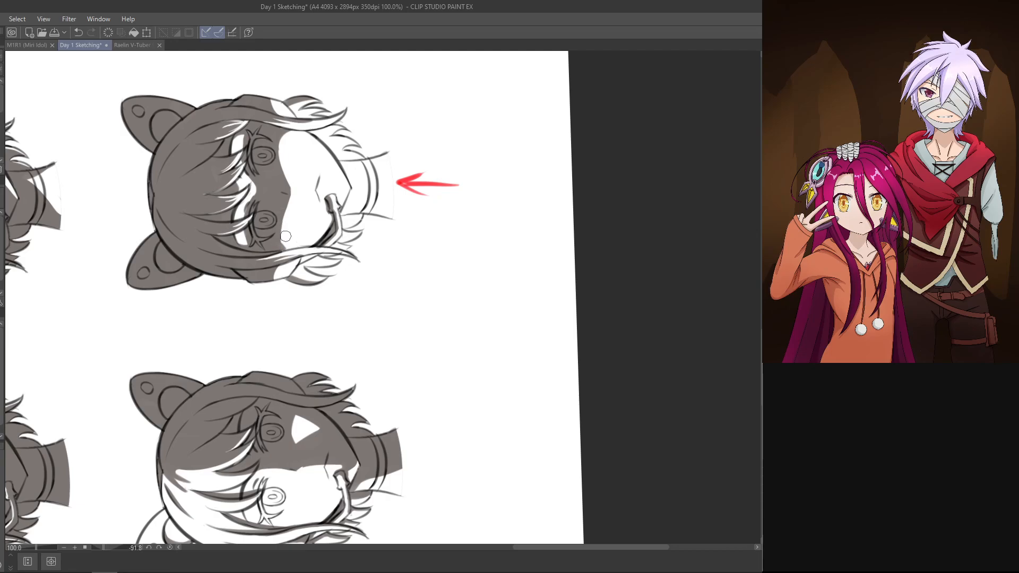
pyautogui.moveTo(285, 210)
pyautogui.mouseDown()
pyautogui.moveTo(297, 260)
pyautogui.moveTo(285, 217)
pyautogui.moveTo(278, 235)
pyautogui.moveTo(286, 244)
pyautogui.moveTo(278, 221)
pyautogui.moveTo(286, 251)
pyautogui.moveTo(278, 232)
pyautogui.moveTo(287, 250)
pyautogui.mouseUp()
pyautogui.hotkey('ctrl', 'z')
pyautogui.moveTo(431, 236)
pyautogui.mouseDown()
pyautogui.moveTo(501, 289)
pyautogui.moveTo(617, 247)
pyautogui.moveTo(427, 117)
pyautogui.moveTo(405, 121)
pyautogui.mouseUp()
pyautogui.moveTo(309, 213); pyautogui.dragTo(325, 183)
pyautogui.hotkey('ctrl', 'z')
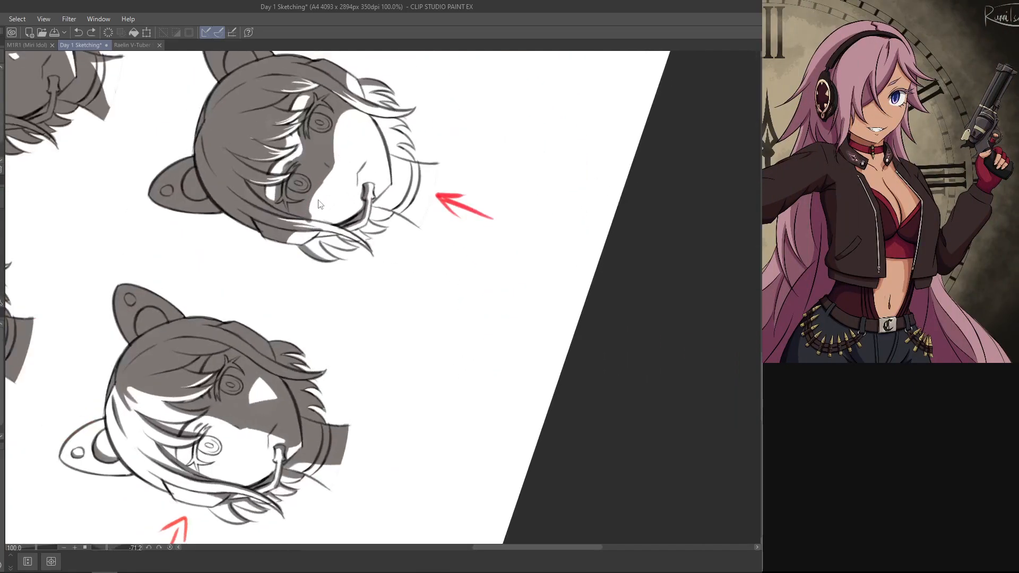
pyautogui.moveTo(313, 217); pyautogui.dragTo(345, 173)
# Step: Touch up the shading along the jaw and side lock opposite the microphone on the upward-arrow head
pyautogui.moveTo(527, 255)
pyautogui.mouseDown()
pyautogui.moveTo(550, 297)
pyautogui.moveTo(523, 378)
pyautogui.moveTo(539, 439)
pyautogui.mouseUp()
pyautogui.moveTo(539, 388)
pyautogui.mouseDown()
pyautogui.moveTo(485, 332)
pyautogui.moveTo(501, 365)
pyautogui.mouseUp()
pyautogui.moveTo(579, 189); pyautogui.dragTo(419, 113)
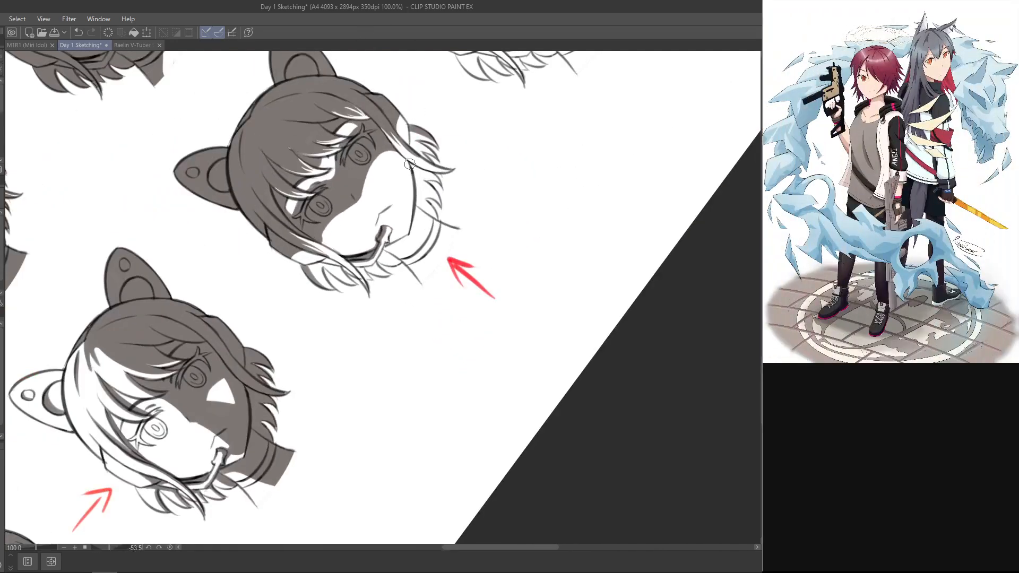
pyautogui.moveTo(410, 164)
pyautogui.mouseDown()
pyautogui.moveTo(417, 212)
pyautogui.moveTo(417, 201)
pyautogui.mouseUp()
pyautogui.hotkey('ctrl', 'z')
pyautogui.hotkey('ctrl', 'z')
pyautogui.hotkey('ctrl', 'z')
pyautogui.moveTo(413, 163); pyautogui.dragTo(418, 204)
pyautogui.moveTo(410, 135); pyautogui.dragTo(411, 145)
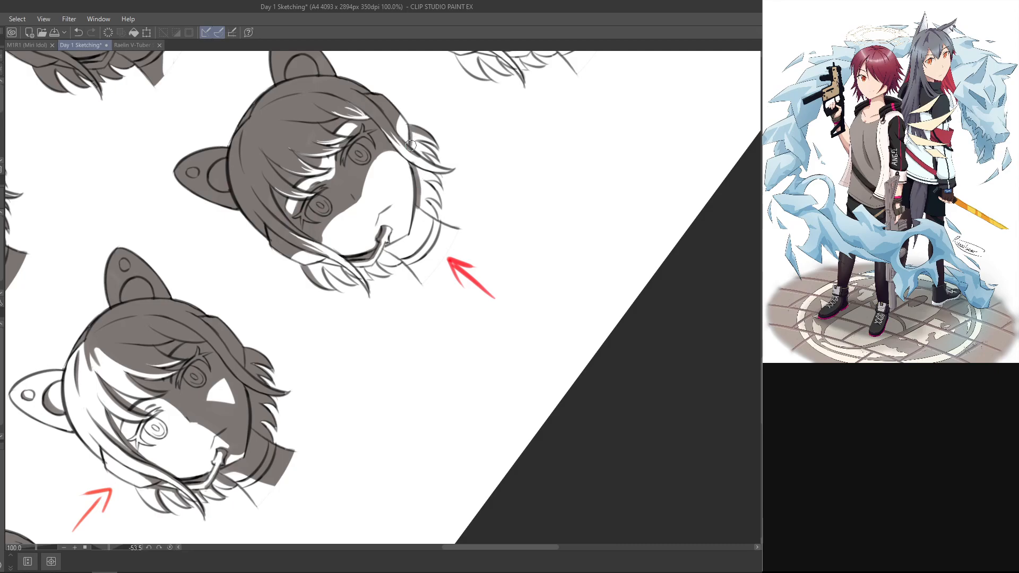
pyautogui.moveTo(384, 248); pyautogui.dragTo(383, 254)
pyautogui.hotkey('ctrl', 'z')
# Step: Touch up the shadows on the lower hair strands opposite the microphone and beside the microphone arm
pyautogui.moveTo(561, 303); pyautogui.dragTo(492, 438)
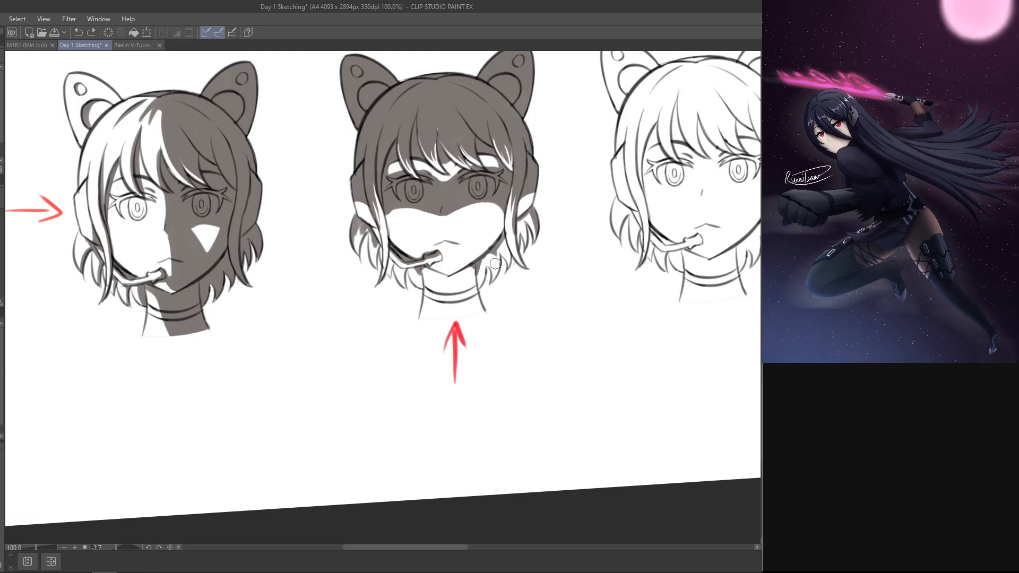
pyautogui.moveTo(495, 264); pyautogui.dragTo(501, 252)
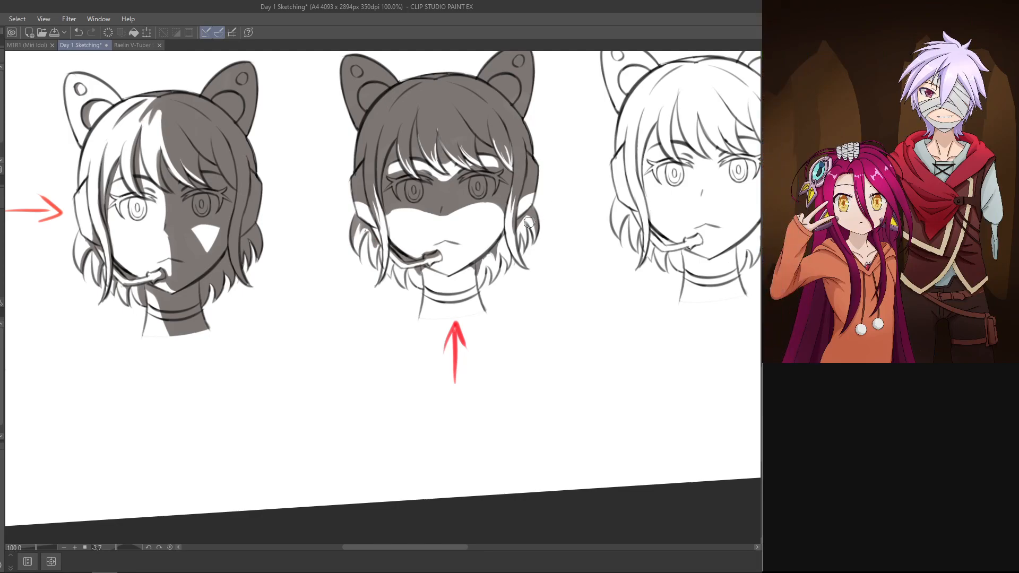
pyautogui.hotkey('ctrl', 'z')
pyautogui.moveTo(531, 219); pyautogui.dragTo(530, 243)
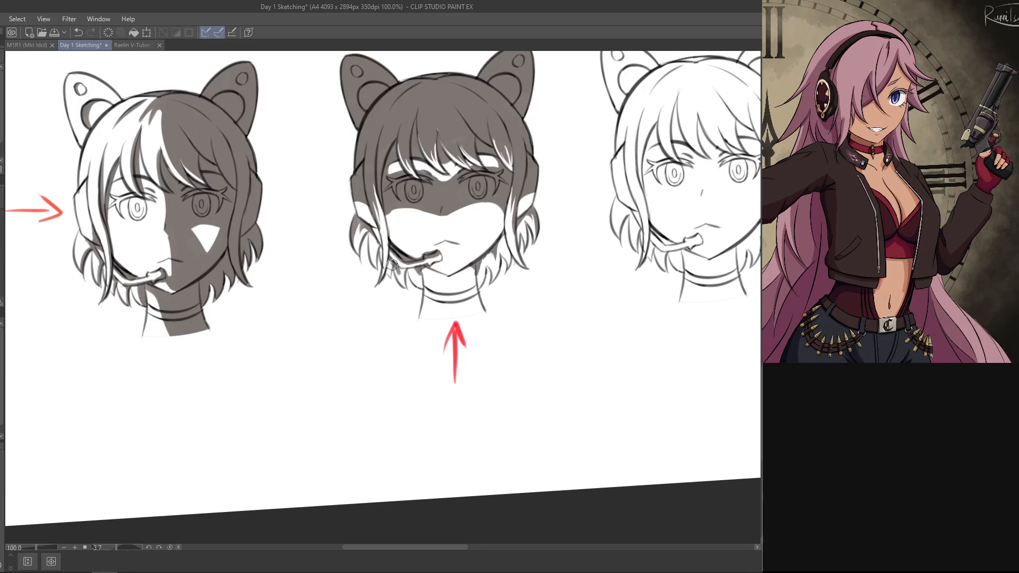
pyautogui.hotkey('ctrl', 'z')
pyautogui.moveTo(396, 264); pyautogui.dragTo(397, 269)
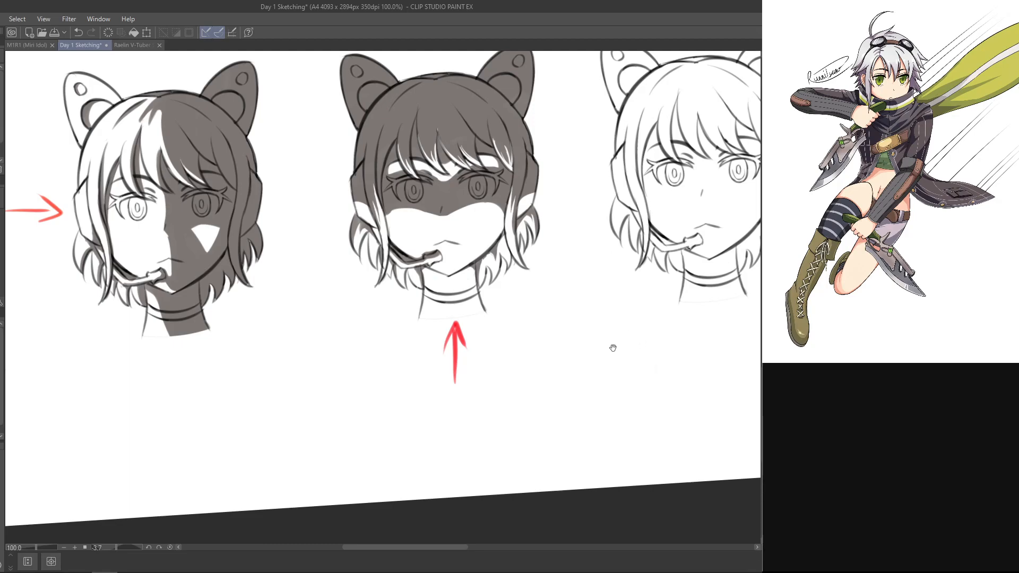
# Step: Save the Day 1 Sketching file
pyautogui.moveTo(606, 326); pyautogui.dragTo(601, 387)
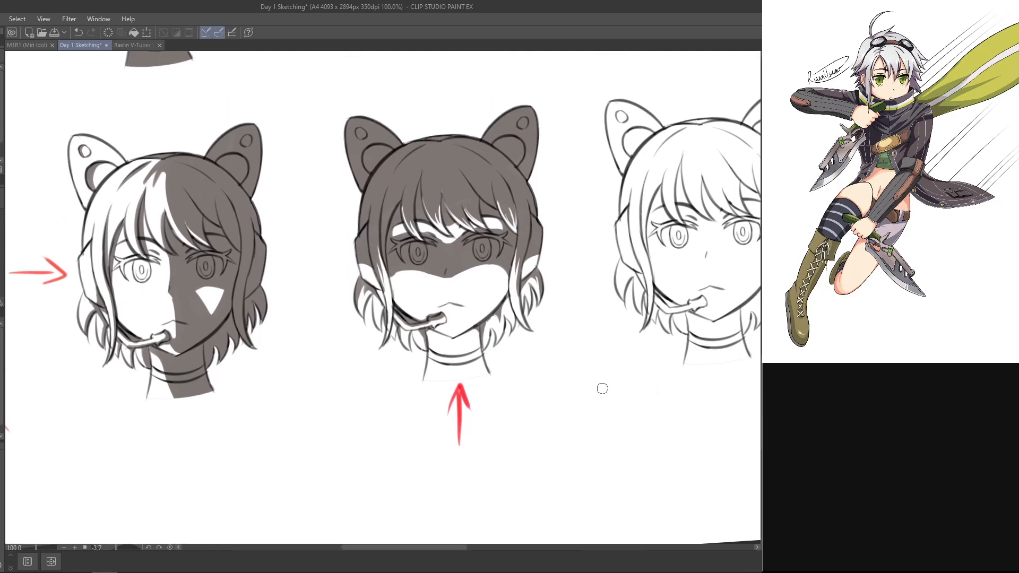
pyautogui.hotkey('ctrl', '-')
pyautogui.hotkey('ctrl', '-')
pyautogui.hotkey('ctrl', '-')
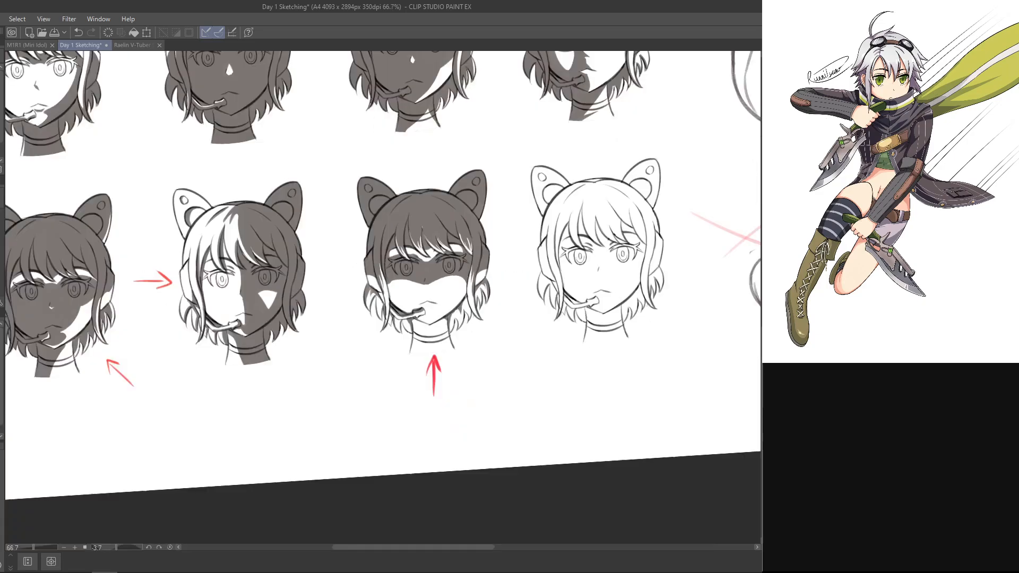
pyautogui.moveTo(604, 271); pyautogui.dragTo(614, 298)
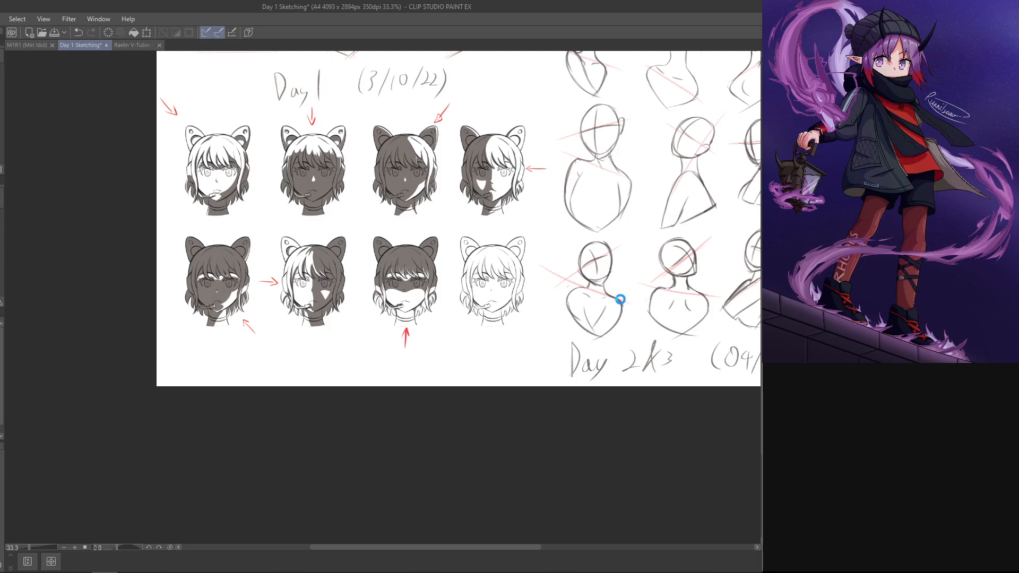
pyautogui.hotkey('ctrl', 's')
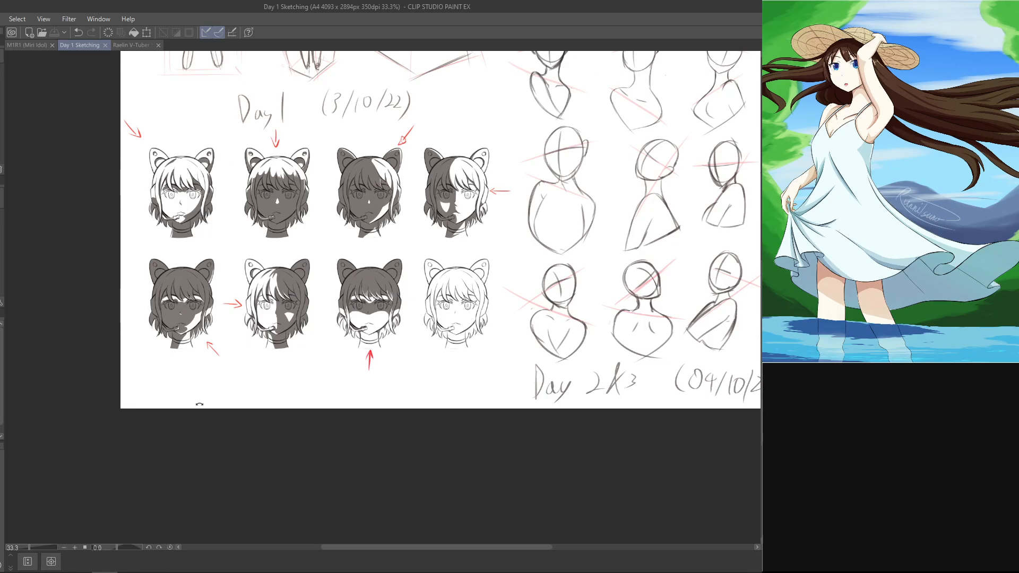
# Step: Rework the lit patches above both brows, under the bangs of the upward-arrow head
pyautogui.moveTo(369, 300); pyautogui.dragTo(393, 306)
pyautogui.hotkey('ctrl', 'alt', '0')
pyautogui.doubleClick(403, 277)
pyautogui.hotkey('ctrl', 'z')
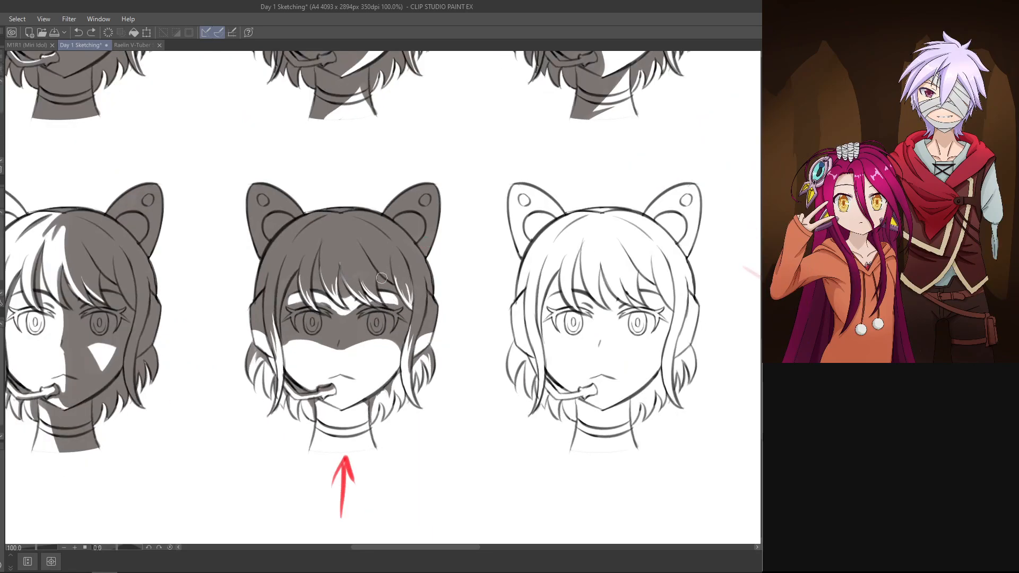
pyautogui.moveTo(377, 294); pyautogui.dragTo(384, 296)
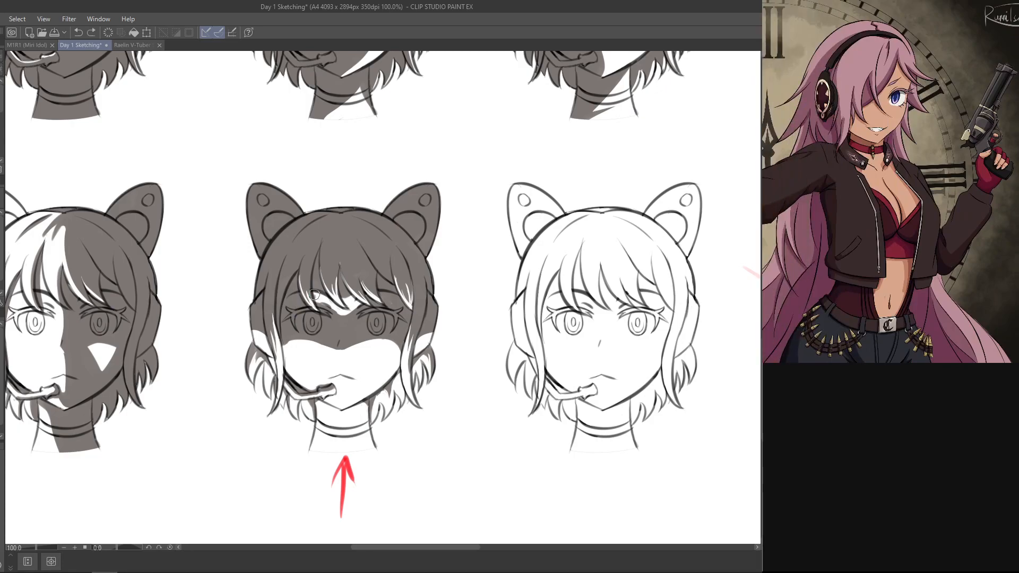
pyautogui.hotkey('ctrl', 'z')
pyautogui.moveTo(317, 289); pyautogui.dragTo(316, 292)
pyautogui.press('p')
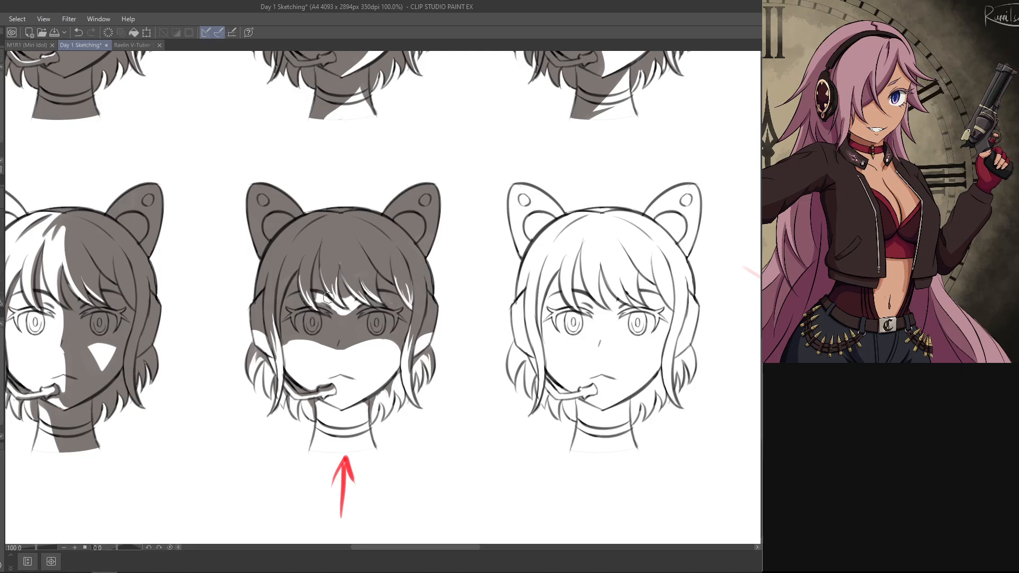
# Step: Examine the shading of all the cat-eared heads together and the remaining unshaded head
pyautogui.scroll(-4, 383, 296)
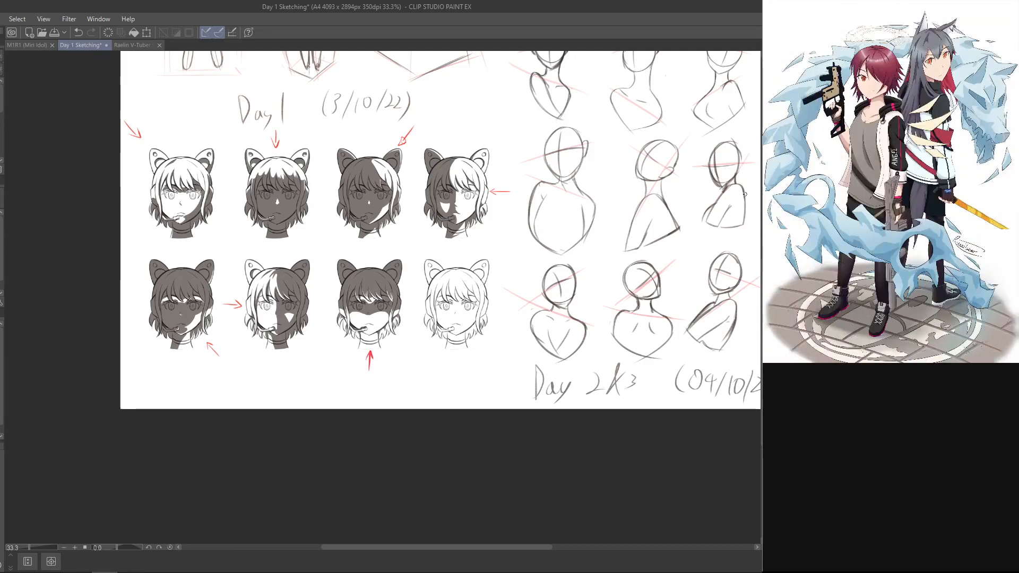
pyautogui.scroll(4, 382, 296)
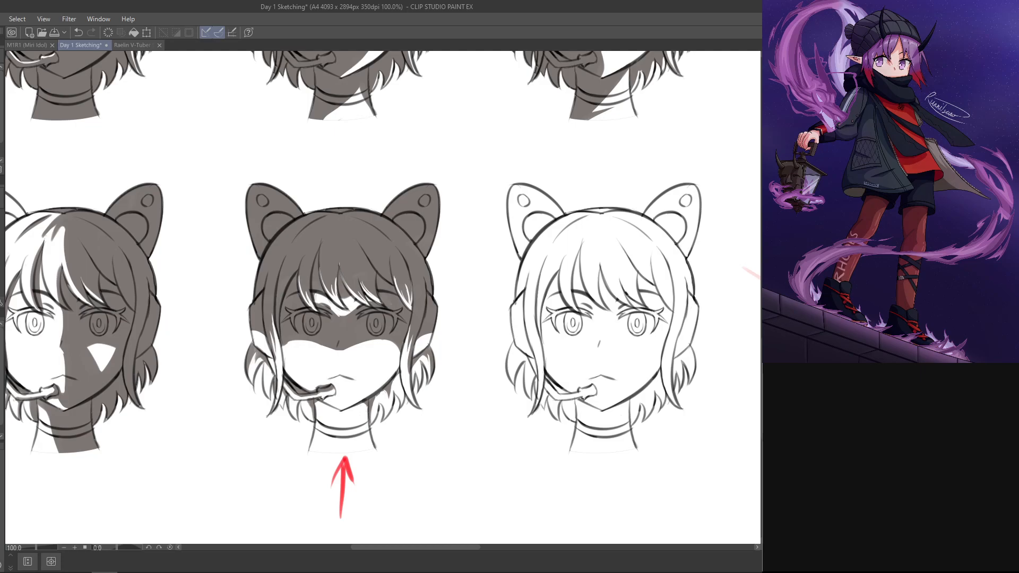
pyautogui.hotkey('ctrl', '-')
pyautogui.moveTo(563, 327); pyautogui.dragTo(526, 354)
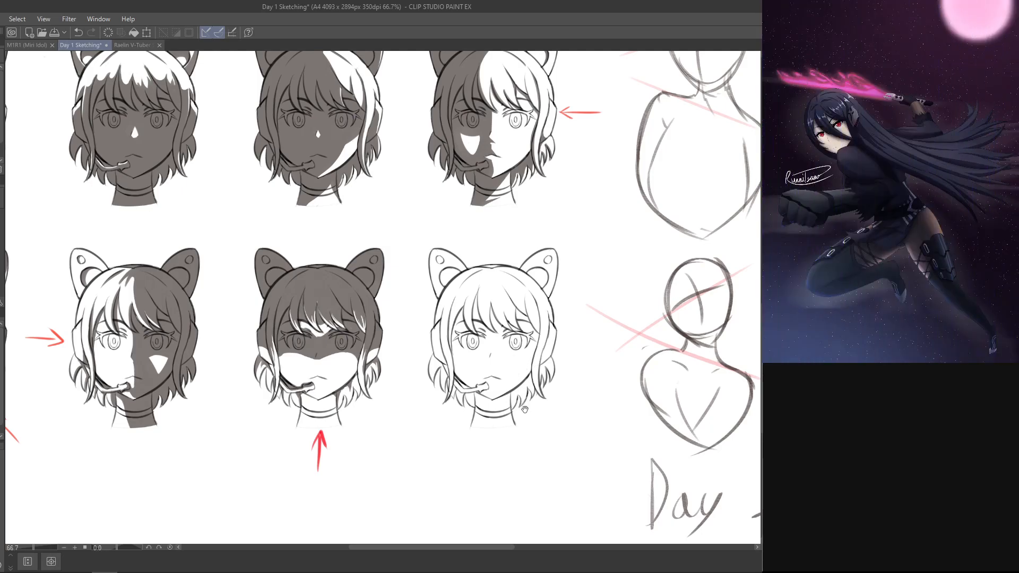
pyautogui.moveTo(514, 401); pyautogui.dragTo(505, 472)
pyautogui.hotkey('ctrl', '-')
pyautogui.hotkey('ctrl', '-')
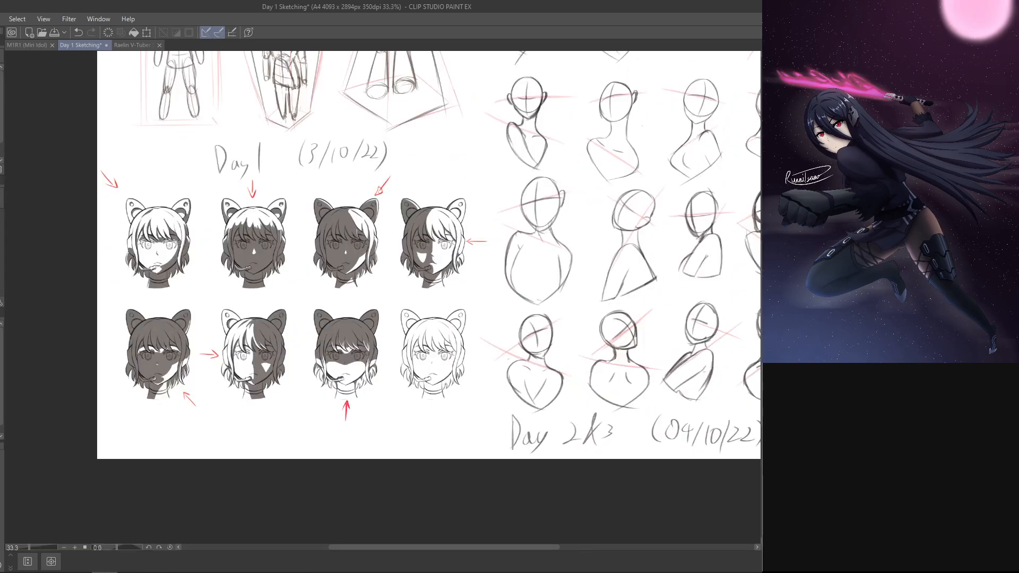
pyautogui.hotkey('ctrl', '+')
pyautogui.hotkey('ctrl', '+')
pyautogui.hotkey('ctrl', '+')
pyautogui.moveTo(629, 404); pyautogui.dragTo(437, 264)
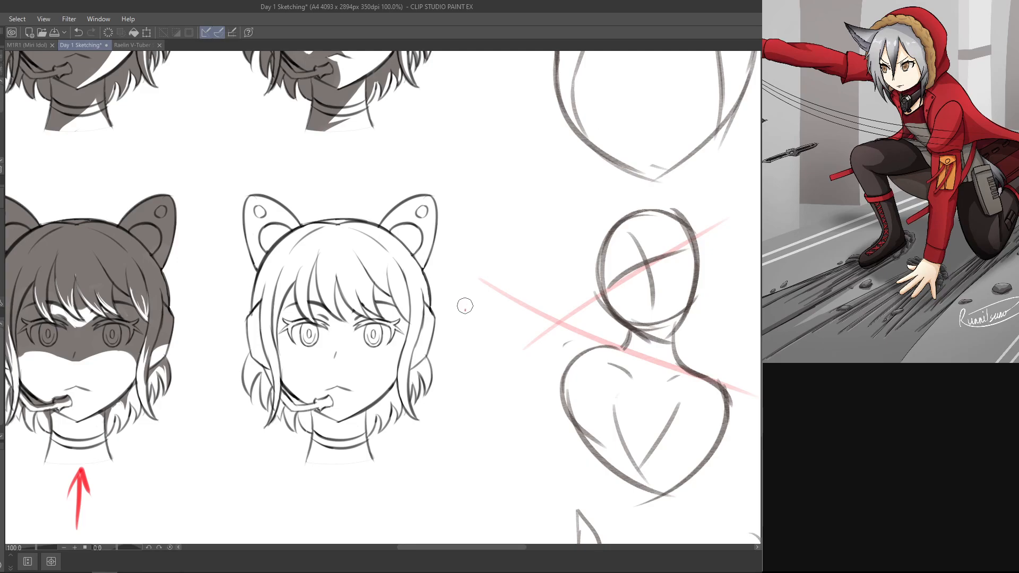
# Step: Try to draw a small red light-direction marker beside the unshaded head
pyautogui.hotkey('ctrl', 'z')
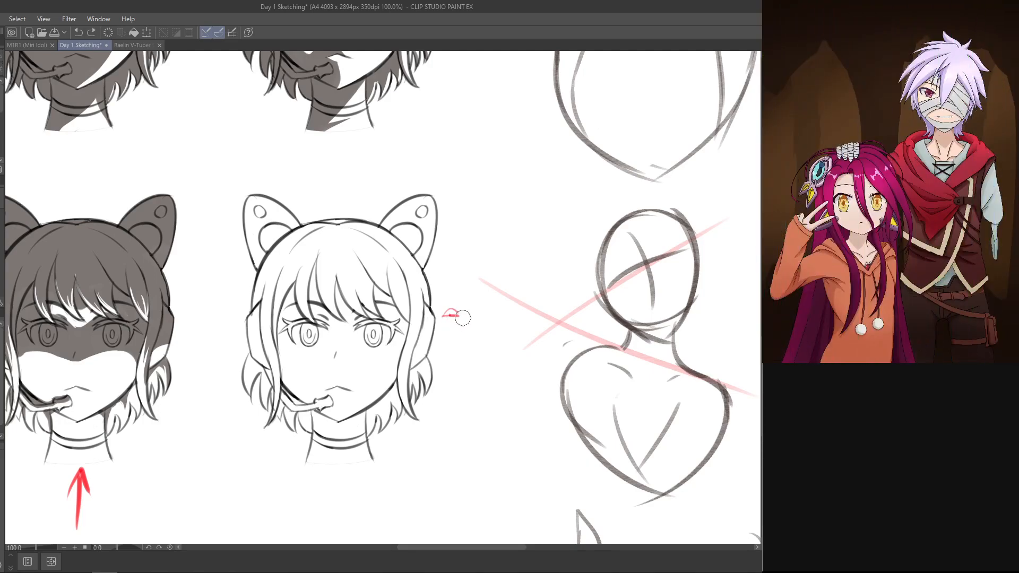
pyautogui.moveTo(463, 318); pyautogui.dragTo(448, 315)
pyautogui.moveTo(449, 316)
pyautogui.mouseDown()
pyautogui.moveTo(458, 316)
pyautogui.moveTo(449, 312)
pyautogui.mouseUp()
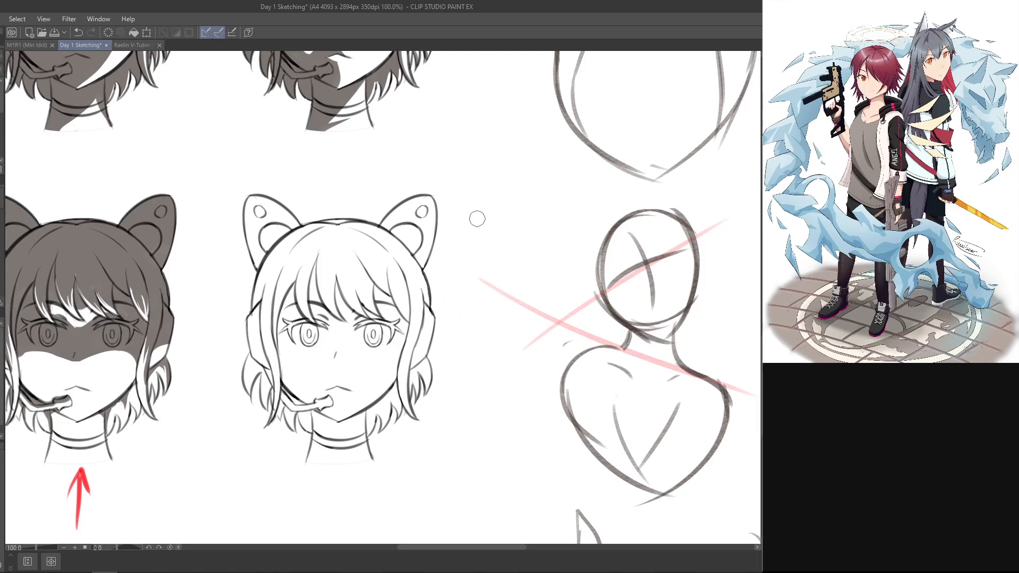
# Step: Fill the entire last unshaded head, including its ears, hair, face and neck, with flat grey shadow
pyautogui.moveTo(463, 328); pyautogui.dragTo(546, 318)
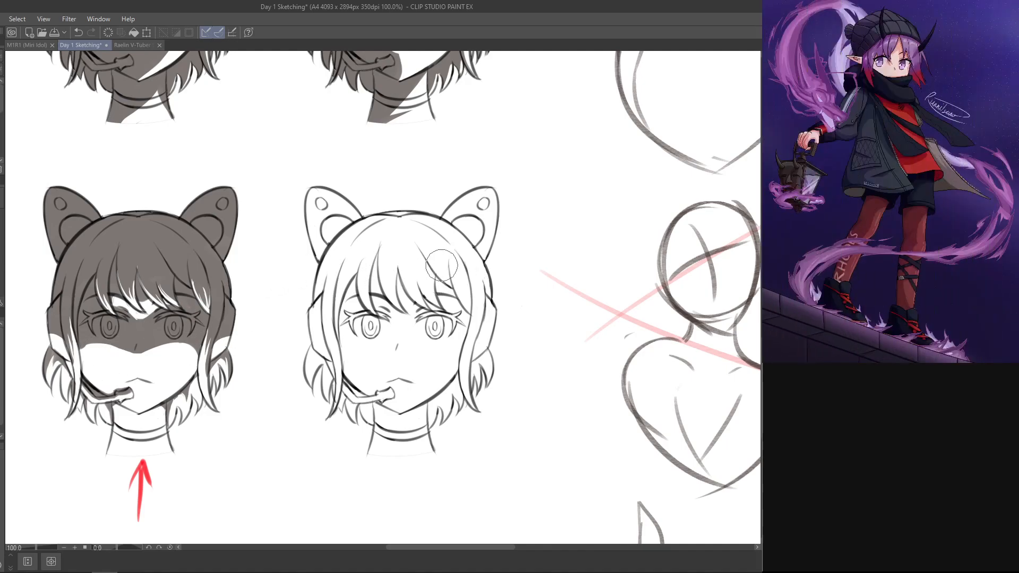
pyautogui.moveTo(421, 247)
pyautogui.mouseDown()
pyautogui.moveTo(390, 238)
pyautogui.moveTo(375, 355)
pyautogui.mouseUp()
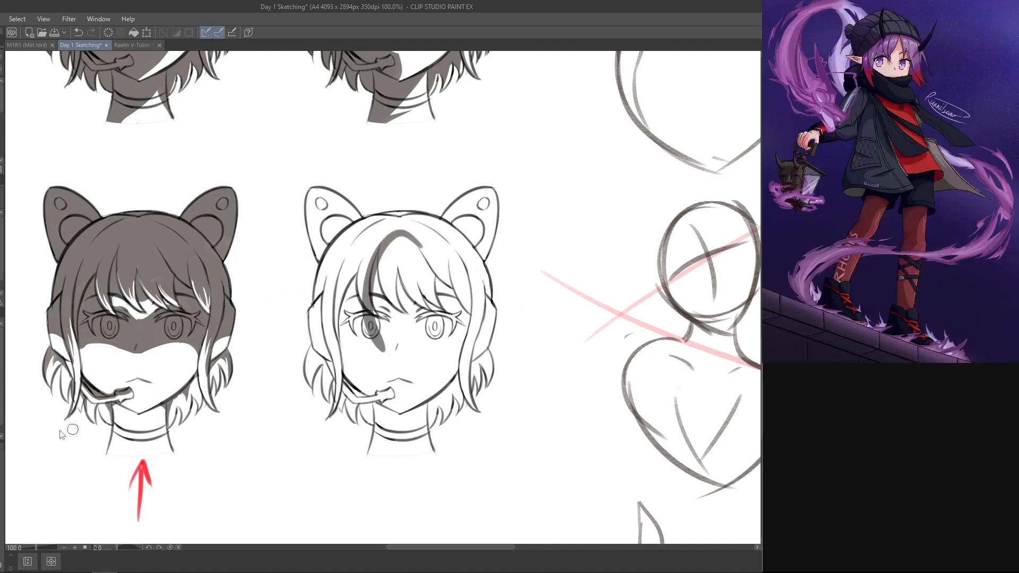
pyautogui.hotkey('ctrl', 'z')
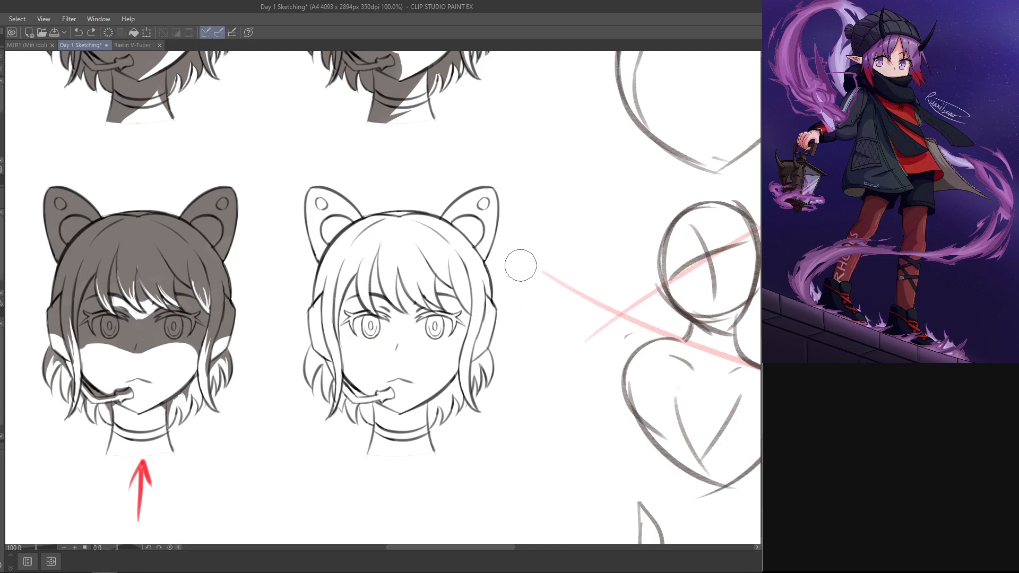
pyautogui.moveTo(371, 207)
pyautogui.mouseDown()
pyautogui.moveTo(305, 389)
pyautogui.moveTo(304, 337)
pyautogui.moveTo(335, 176)
pyautogui.moveTo(319, 333)
pyautogui.moveTo(349, 415)
pyautogui.moveTo(349, 480)
pyautogui.moveTo(419, 486)
pyautogui.mouseUp()
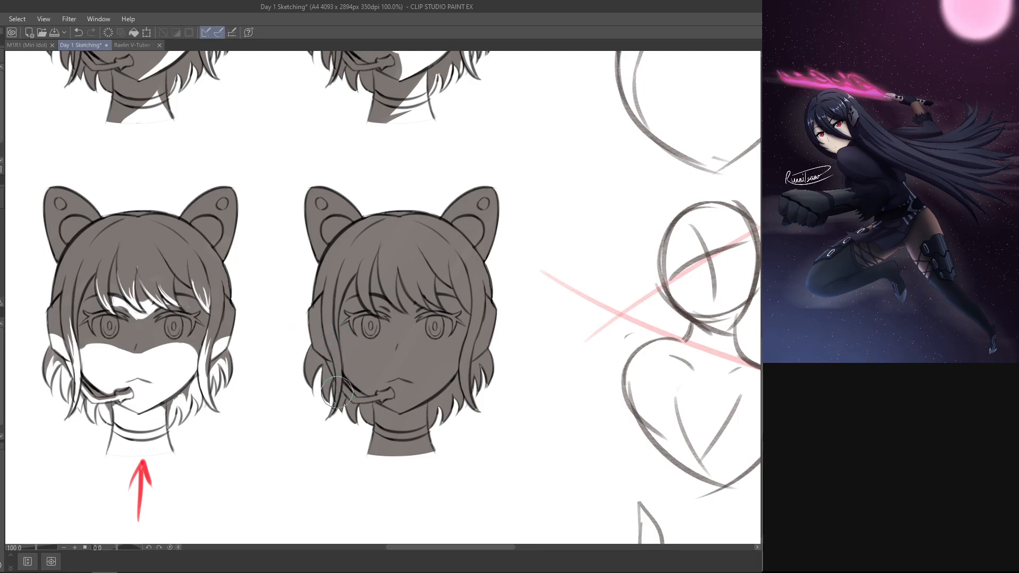
pyautogui.hotkey('ctrl', 'z')
pyautogui.hotkey('ctrl', 'z')
pyautogui.hotkey('ctrl', 'z')
pyautogui.hotkey('ctrl', 'y')
pyautogui.hotkey('ctrl', 'y')
pyautogui.hotkey('ctrl', 'y')
pyautogui.hotkey('ctrl', 'y')
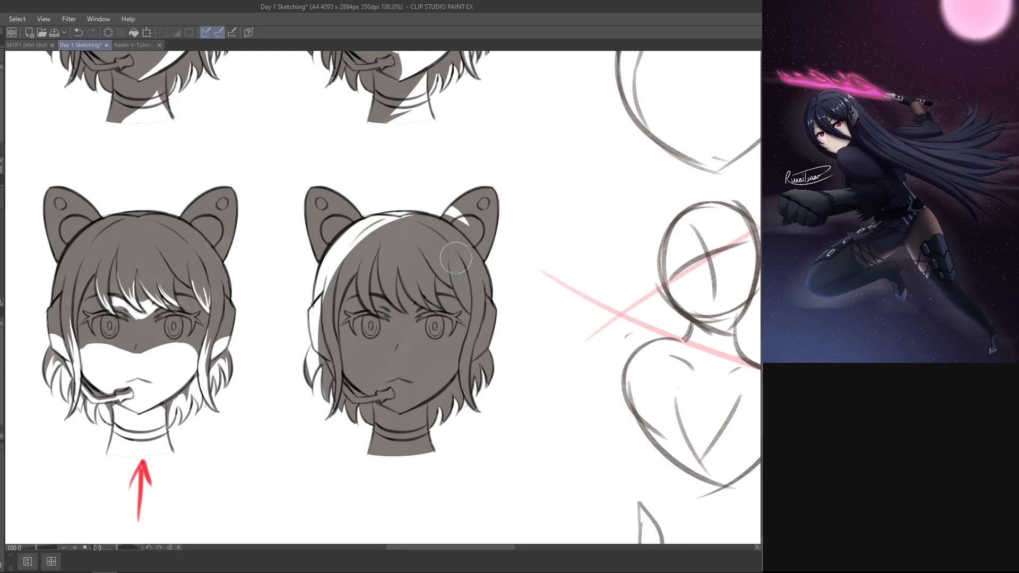
# Step: Erase the shadow in a curved lit band along the crown of the last head
pyautogui.moveTo(330, 289)
pyautogui.mouseDown()
pyautogui.moveTo(481, 263)
pyautogui.moveTo(482, 280)
pyautogui.mouseUp()
pyautogui.hotkey('ctrl', 'z')
pyautogui.moveTo(332, 257); pyautogui.dragTo(488, 278)
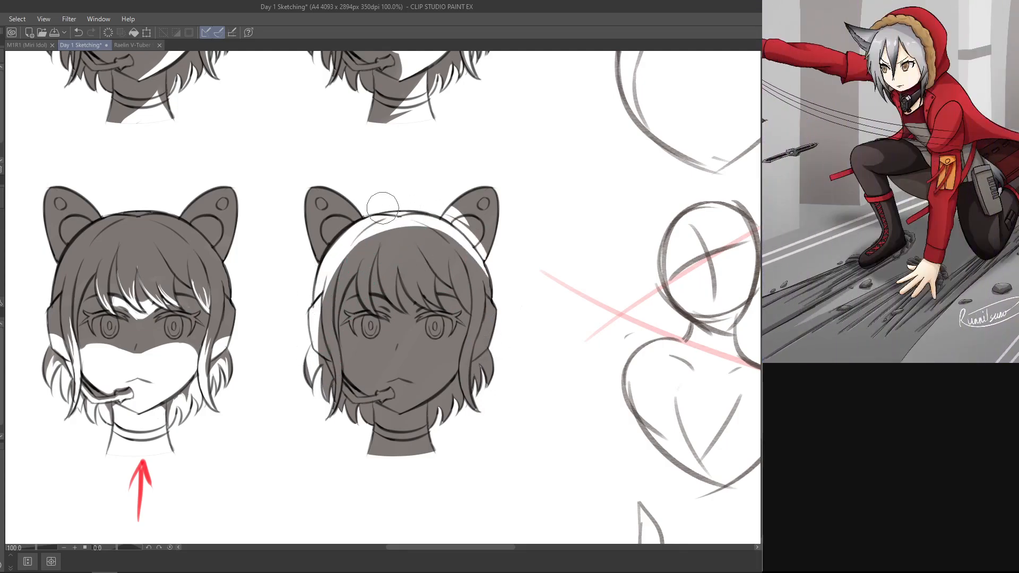
# Step: Extend the lit rim down the outer hair on both sides of the last head
pyautogui.moveTo(424, 214)
pyautogui.mouseDown()
pyautogui.moveTo(435, 460)
pyautogui.moveTo(445, 447)
pyautogui.mouseUp()
pyautogui.hotkey('ctrl', 'z')
pyautogui.moveTo(455, 240); pyautogui.dragTo(486, 319)
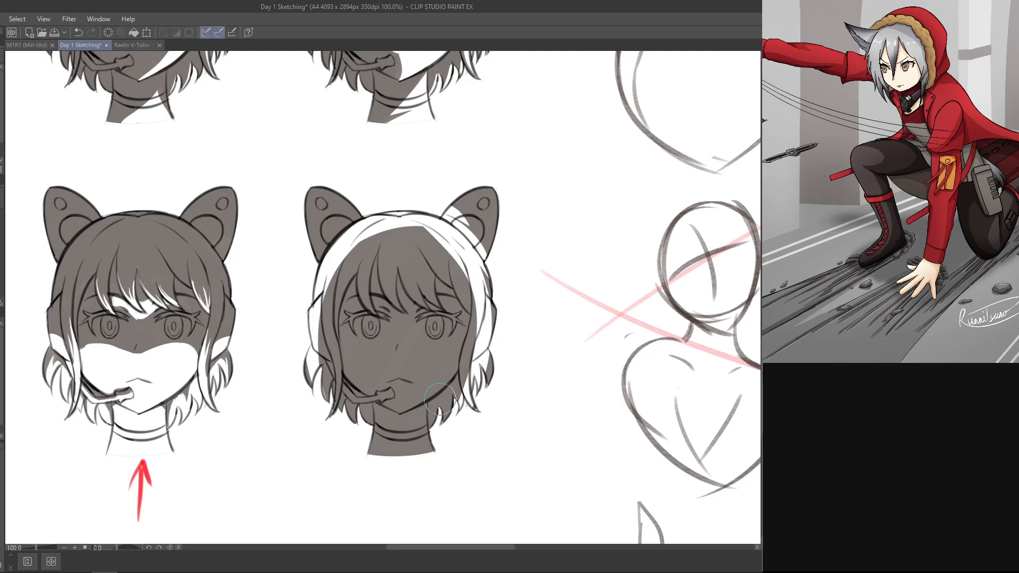
pyautogui.moveTo(489, 281); pyautogui.dragTo(411, 481)
pyautogui.moveTo(316, 289)
pyautogui.mouseDown()
pyautogui.moveTo(361, 484)
pyautogui.moveTo(370, 463)
pyautogui.mouseUp()
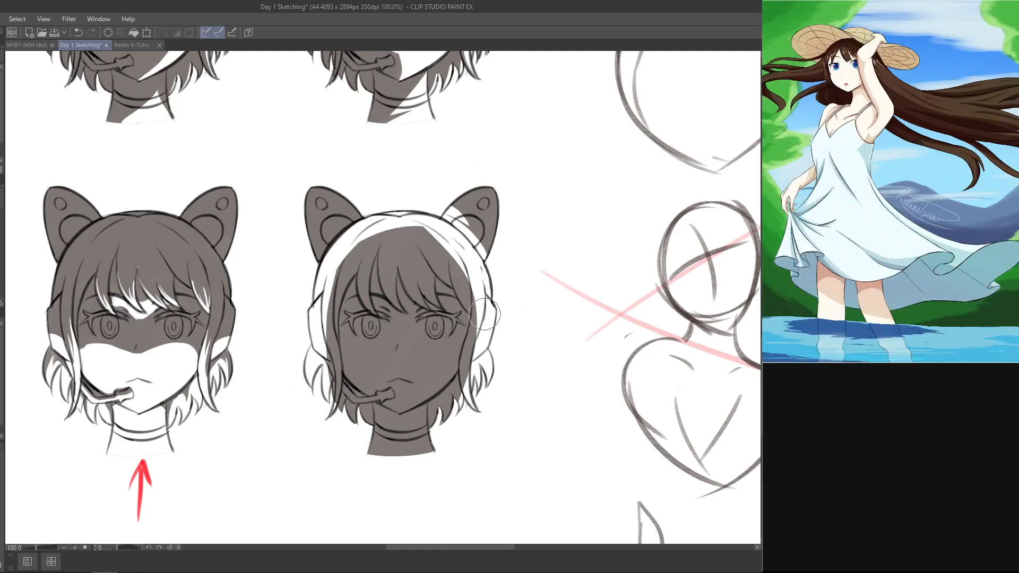
# Step: Restore the grey shadow on the ear opposite the microphone where the lit rim crosses it
pyautogui.moveTo(455, 450); pyautogui.dragTo(521, 373)
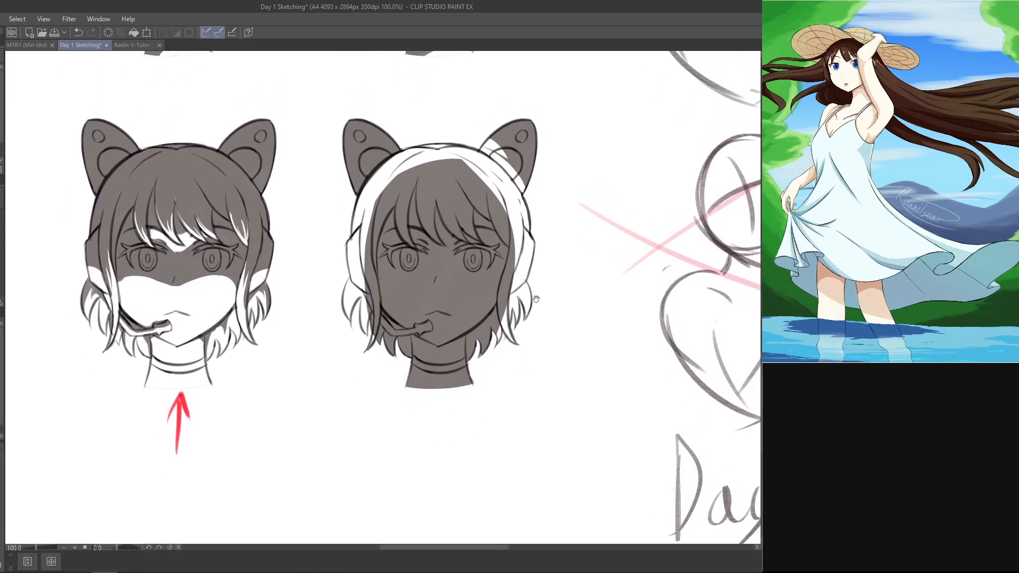
pyautogui.moveTo(592, 245); pyautogui.dragTo(561, 316)
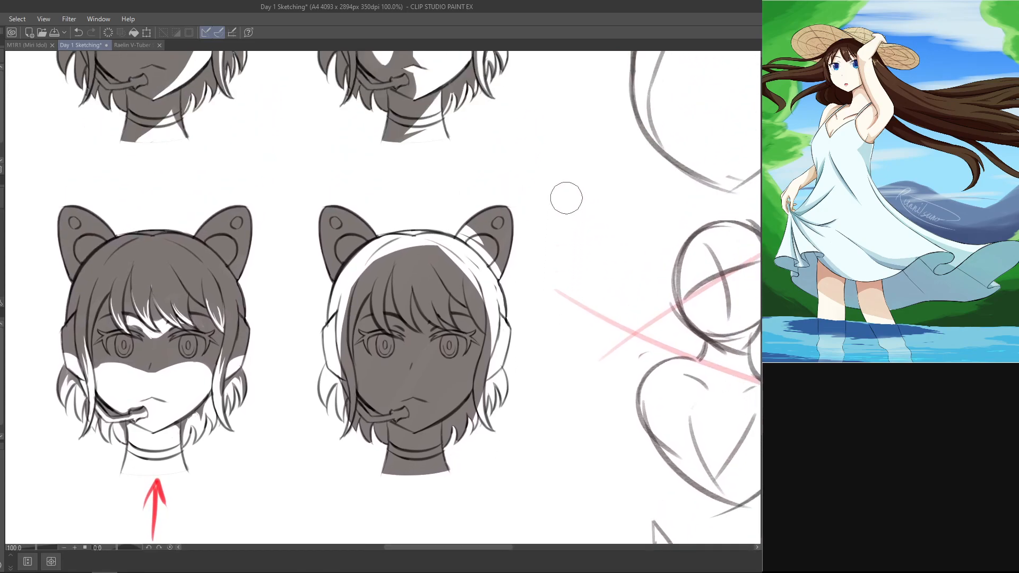
pyautogui.hotkey('ctrl', 'z')
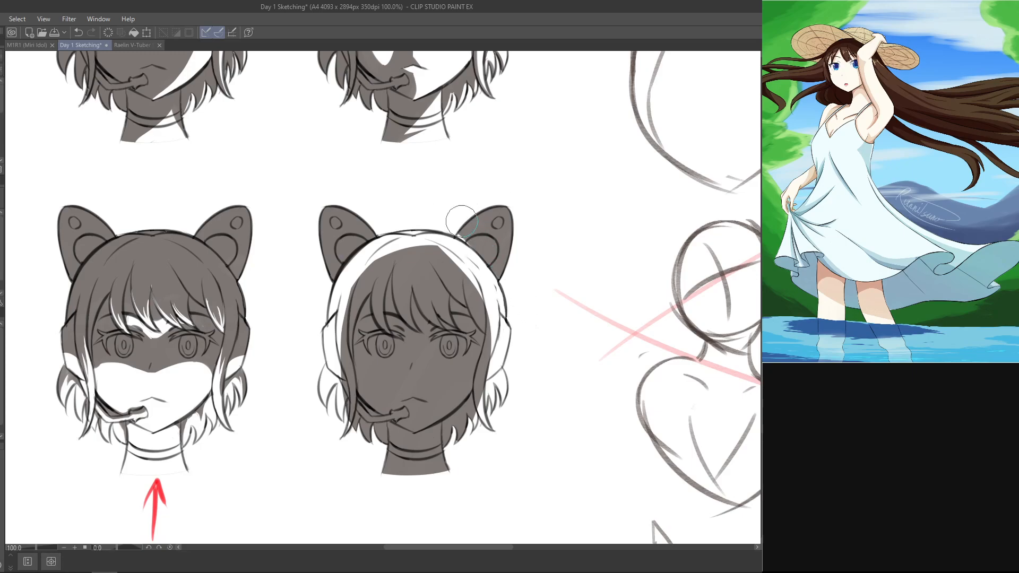
pyautogui.moveTo(491, 259); pyautogui.dragTo(486, 246)
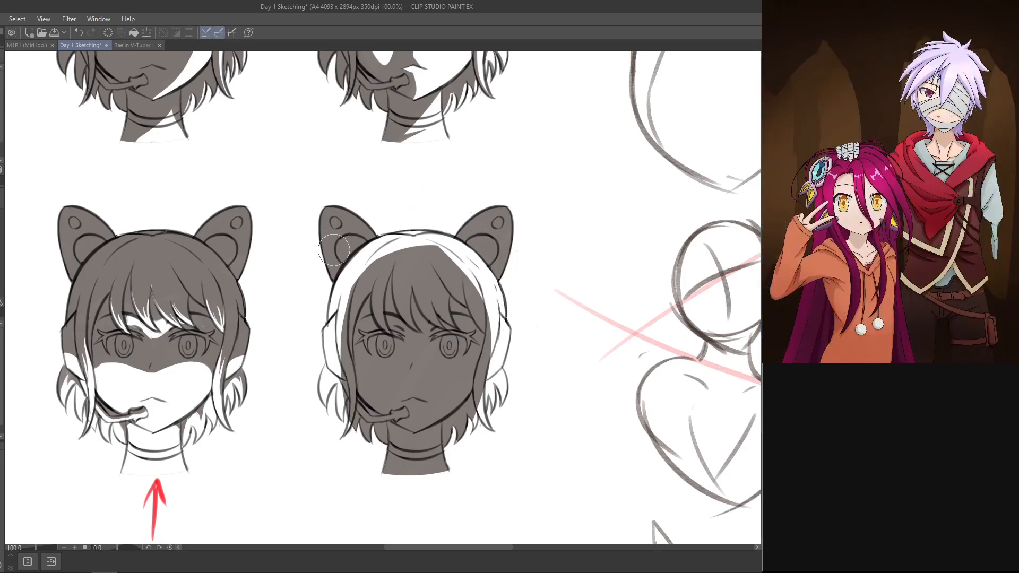
pyautogui.moveTo(325, 206); pyautogui.dragTo(329, 198)
pyautogui.hotkey('ctrl', 'z')
pyautogui.moveTo(332, 280); pyautogui.dragTo(339, 186)
pyautogui.hotkey('ctrl', 'z')
pyautogui.moveTo(334, 279); pyautogui.dragTo(329, 193)
pyautogui.hotkey('ctrl', 'z')
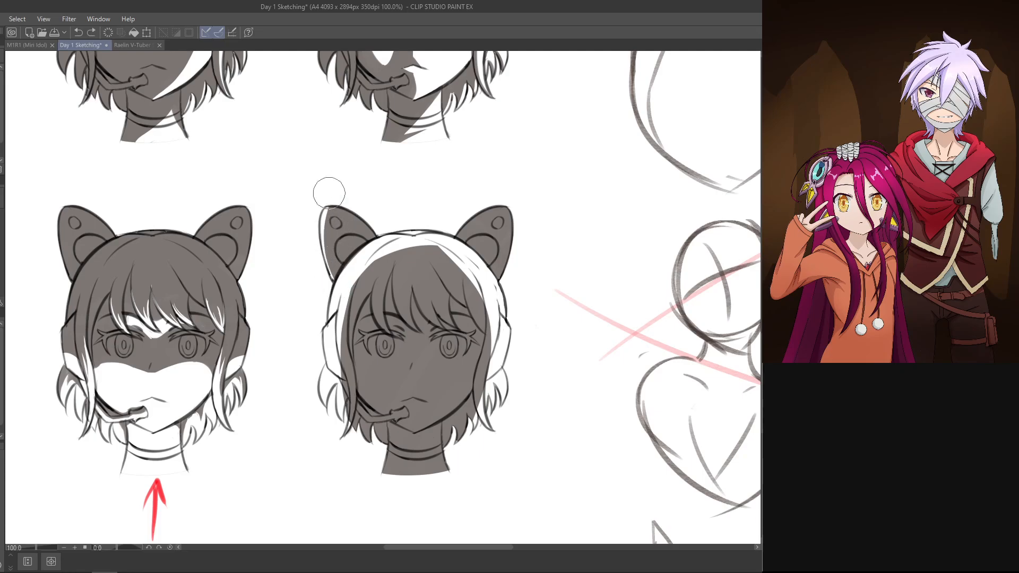
# Step: Erase a thin lit rim around the outer edge of the last head's ear on the microphone side
pyautogui.moveTo(336, 281)
pyautogui.mouseDown()
pyautogui.moveTo(334, 197)
pyautogui.moveTo(341, 375)
pyautogui.mouseUp()
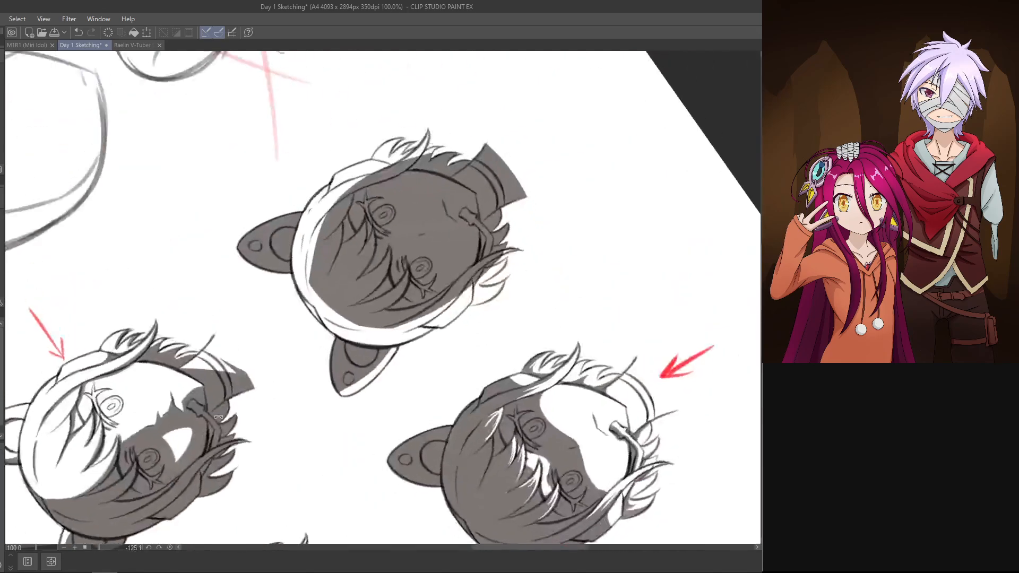
pyautogui.moveTo(337, 337); pyautogui.dragTo(355, 399)
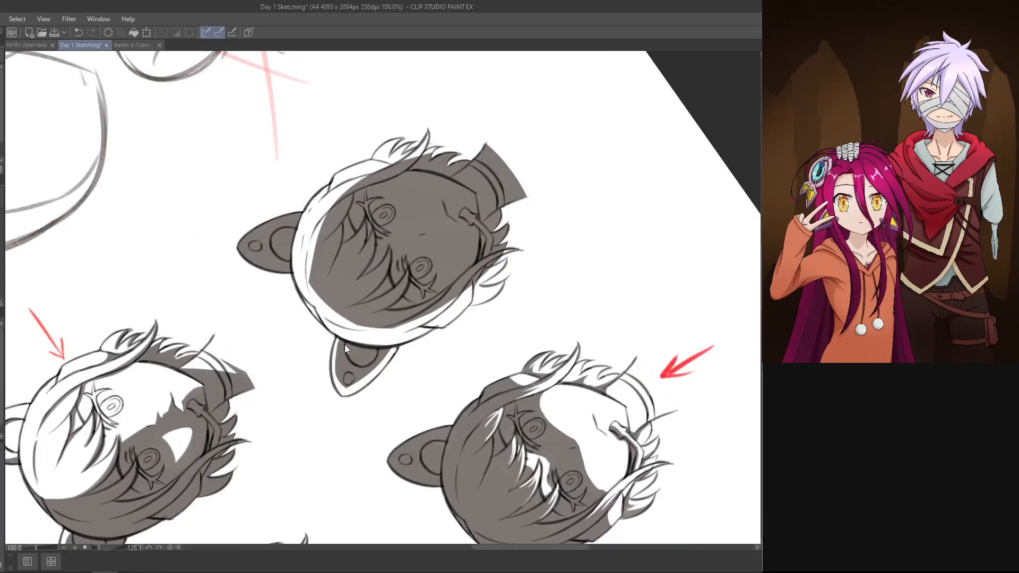
pyautogui.hotkey('ctrl', 'z')
pyautogui.moveTo(338, 342); pyautogui.dragTo(360, 400)
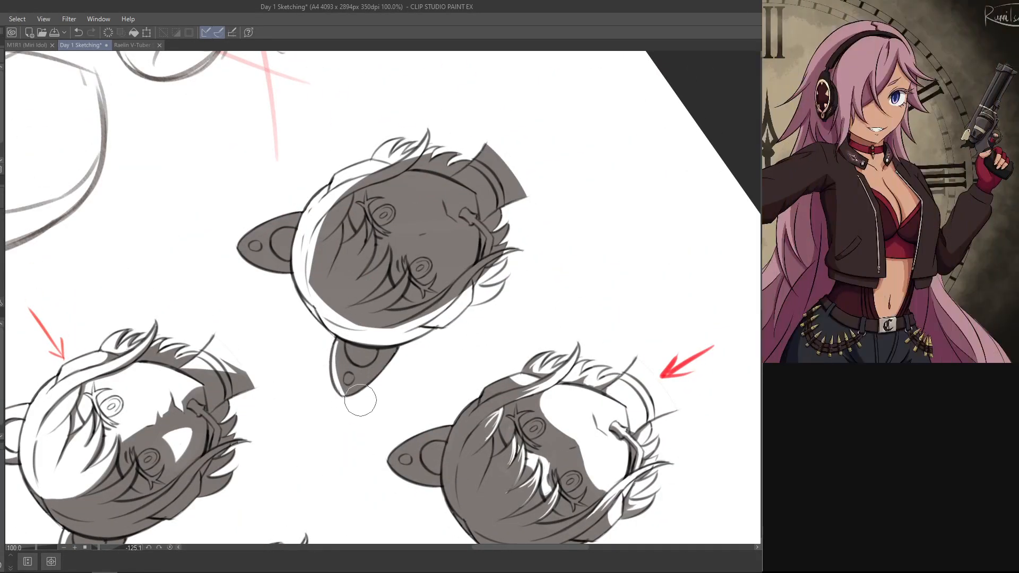
pyautogui.moveTo(332, 353); pyautogui.dragTo(369, 399)
pyautogui.hotkey('ctrl', 'z')
pyautogui.hotkey('ctrl', 'z')
pyautogui.hotkey('ctrl', 'z')
pyautogui.moveTo(340, 337); pyautogui.dragTo(364, 417)
pyautogui.moveTo(459, 200)
pyautogui.mouseDown()
pyautogui.moveTo(376, 182)
pyautogui.moveTo(371, 236)
pyautogui.mouseUp()
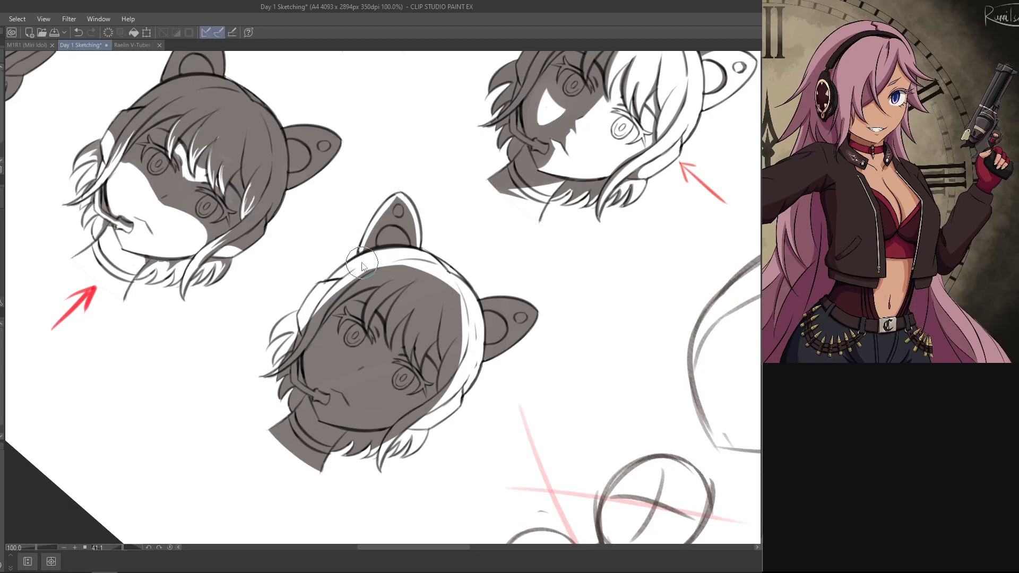
pyautogui.moveTo(365, 256); pyautogui.dragTo(384, 206)
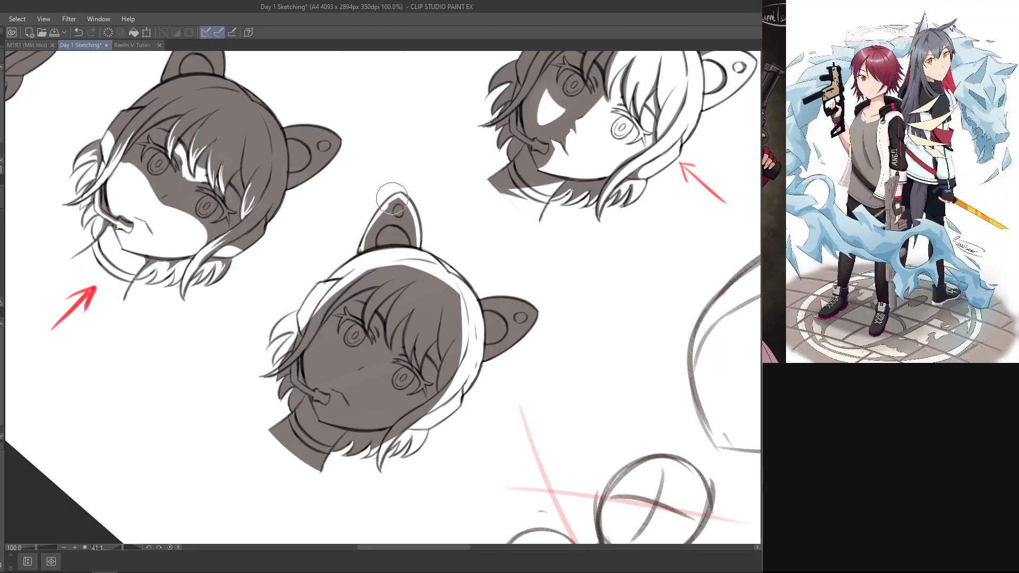
pyautogui.moveTo(362, 264); pyautogui.dragTo(389, 203)
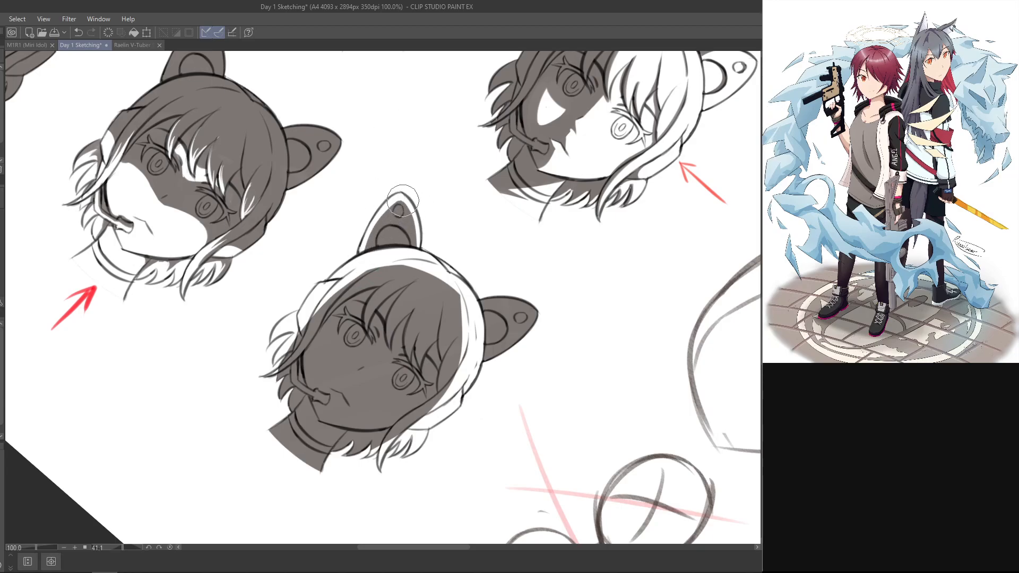
pyautogui.hotkey('ctrl', 'z')
# Step: Erase a matching thin lit rim around the edge of the last head's ear opposite the microphone
pyautogui.click(594, 234)
pyautogui.press('r')
pyautogui.moveTo(594, 234)
pyautogui.mouseDown()
pyautogui.moveTo(374, 196)
pyautogui.moveTo(417, 143)
pyautogui.mouseUp()
pyautogui.moveTo(410, 216)
pyautogui.mouseDown()
pyautogui.moveTo(429, 148)
pyautogui.moveTo(350, 117)
pyautogui.moveTo(233, 374)
pyautogui.moveTo(265, 300)
pyautogui.mouseUp()
pyautogui.hotkey('ctrl', 'z')
pyautogui.press('r')
pyautogui.hotkey('ctrl', 'z')
pyautogui.moveTo(251, 373); pyautogui.dragTo(267, 299)
pyautogui.press('r')
pyautogui.moveTo(502, 134)
pyautogui.mouseDown()
pyautogui.moveTo(580, 257)
pyautogui.moveTo(425, 504)
pyautogui.mouseUp()
pyautogui.moveTo(594, 278); pyautogui.dragTo(523, 451)
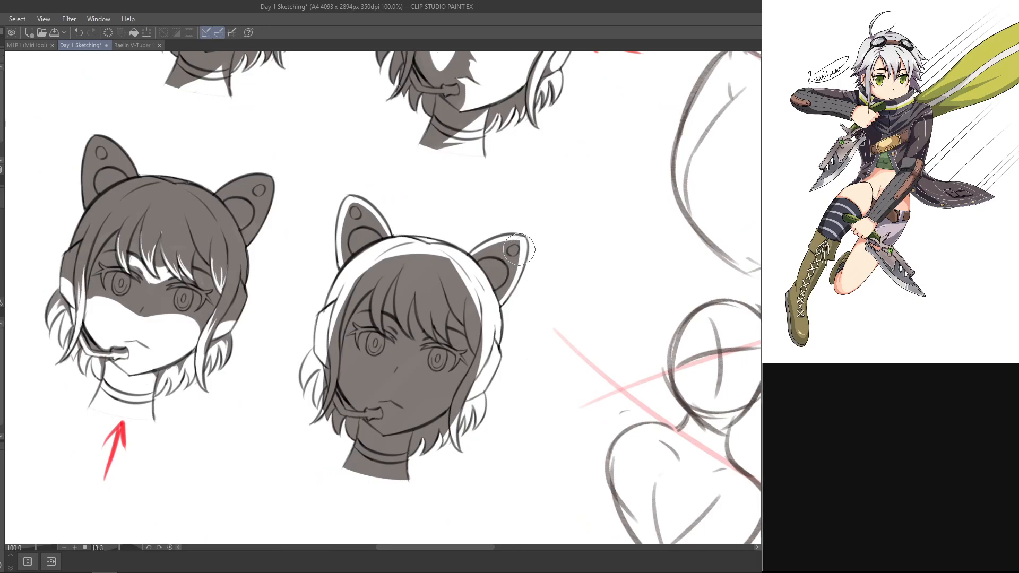
pyautogui.press('p')
pyautogui.moveTo(504, 277); pyautogui.dragTo(517, 245)
pyautogui.hotkey('ctrl', 'z')
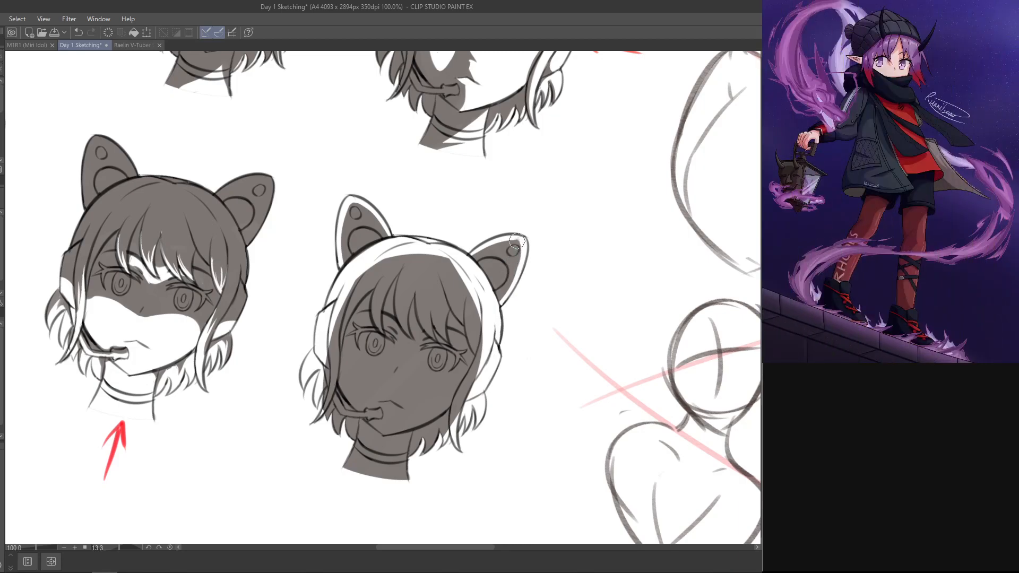
pyautogui.hotkey('ctrl', 'z')
pyautogui.hotkey('ctrl', 'z')
# Step: Paint grey shadow over the inner part of the lit hair band on the last head's microphone side, narrowing it to a rim
pyautogui.press('e')
pyautogui.moveTo(512, 319)
pyautogui.mouseDown()
pyautogui.moveTo(516, 230)
pyautogui.moveTo(473, 92)
pyautogui.mouseUp()
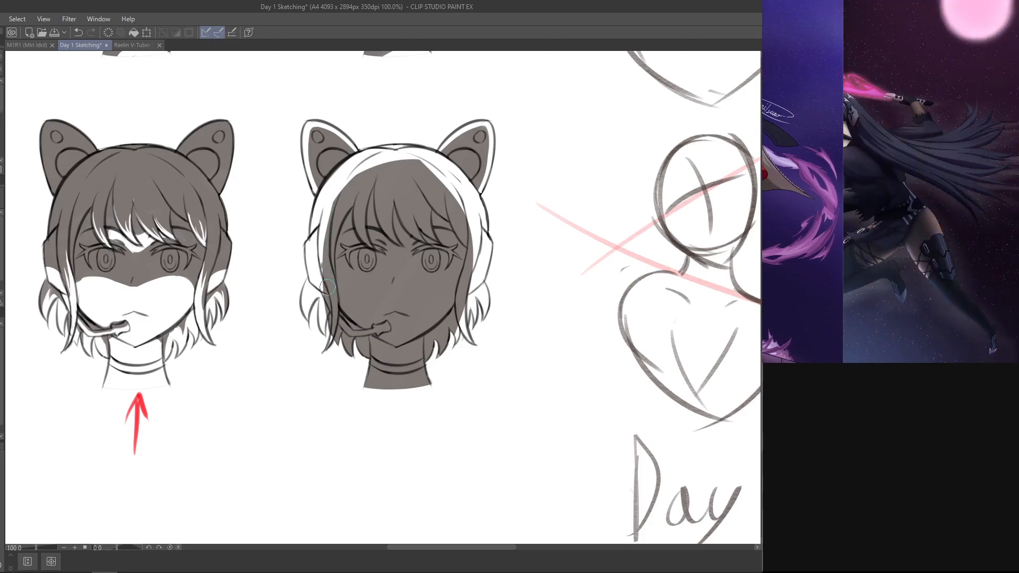
pyautogui.moveTo(326, 288); pyautogui.dragTo(341, 192)
pyautogui.moveTo(325, 267)
pyautogui.mouseDown()
pyautogui.moveTo(365, 179)
pyautogui.moveTo(337, 223)
pyautogui.moveTo(404, 177)
pyautogui.moveTo(342, 223)
pyautogui.moveTo(421, 202)
pyautogui.moveTo(345, 201)
pyautogui.moveTo(437, 218)
pyautogui.mouseUp()
pyautogui.moveTo(324, 257)
pyautogui.mouseDown()
pyautogui.moveTo(353, 183)
pyautogui.moveTo(327, 217)
pyautogui.moveTo(386, 168)
pyautogui.moveTo(354, 201)
pyautogui.moveTo(358, 158)
pyautogui.moveTo(390, 198)
pyautogui.moveTo(375, 190)
pyautogui.moveTo(408, 186)
pyautogui.mouseUp()
pyautogui.hotkey('ctrl', 'z')
pyautogui.hotkey('ctrl', 'z')
pyautogui.moveTo(334, 203)
pyautogui.mouseDown()
pyautogui.moveTo(412, 206)
pyautogui.moveTo(332, 202)
pyautogui.moveTo(331, 238)
pyautogui.mouseUp()
pyautogui.hotkey('ctrl', 'z')
pyautogui.moveTo(438, 185); pyautogui.dragTo(265, 229)
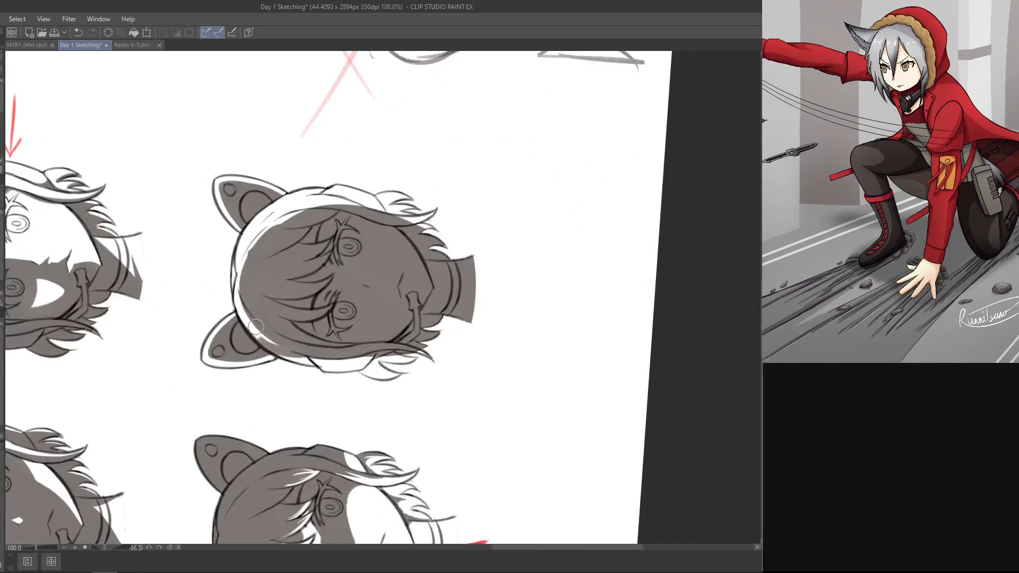
pyautogui.moveTo(257, 302)
pyautogui.mouseDown()
pyautogui.moveTo(285, 328)
pyautogui.moveTo(249, 298)
pyautogui.mouseUp()
# Step: Start covering the lit hair band opposite the microphone with grey shadow below the ear
pyautogui.moveTo(491, 191)
pyautogui.mouseDown()
pyautogui.moveTo(512, 353)
pyautogui.moveTo(248, 161)
pyautogui.mouseUp()
pyautogui.press('e')
pyautogui.moveTo(241, 256)
pyautogui.mouseDown()
pyautogui.moveTo(270, 247)
pyautogui.moveTo(268, 231)
pyautogui.mouseUp()
pyautogui.hotkey('ctrl', 'z')
pyautogui.hotkey('ctrl', 'z')
pyautogui.hotkey('ctrl', 'z')
pyautogui.moveTo(247, 267)
pyautogui.mouseDown()
pyautogui.moveTo(254, 233)
pyautogui.moveTo(249, 259)
pyautogui.moveTo(282, 223)
pyautogui.mouseUp()
pyautogui.hotkey('ctrl', 'z')
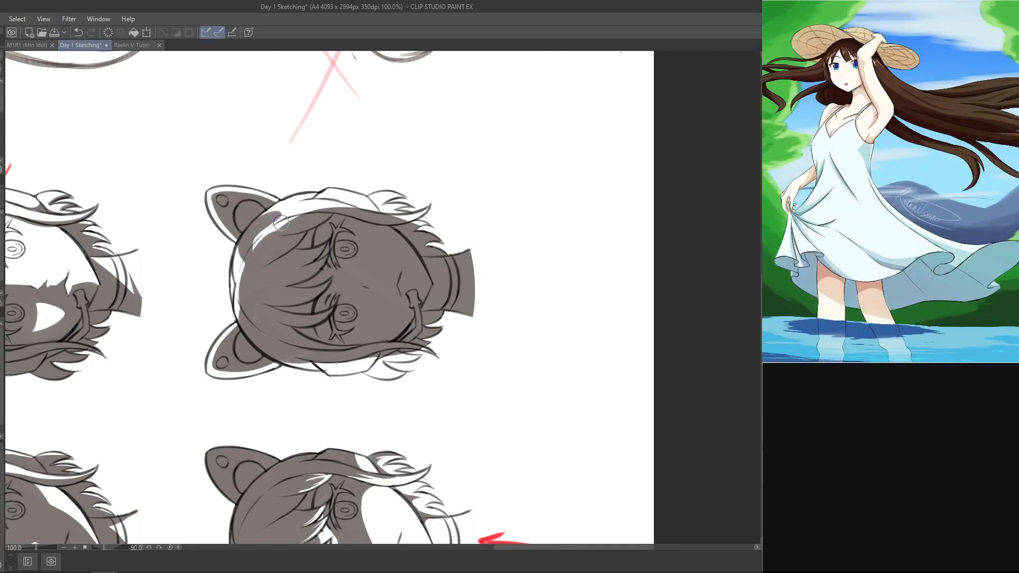
pyautogui.hotkey('ctrl', 'z')
pyautogui.moveTo(247, 259); pyautogui.dragTo(295, 217)
pyautogui.press('r')
pyautogui.moveTo(298, 145)
pyautogui.mouseDown()
pyautogui.moveTo(250, 146)
pyautogui.moveTo(156, 276)
pyautogui.mouseUp()
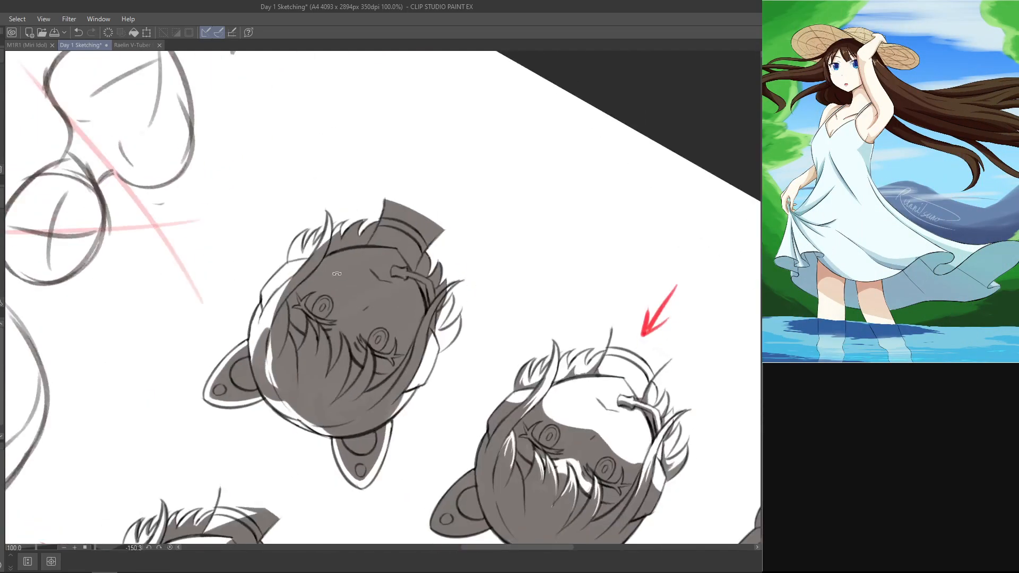
pyautogui.hotkey('ctrl', 'z')
# Step: Shade the remaining inner lit band opposite the microphone up to the crown, leaving only a thin outer rim
pyautogui.moveTo(332, 298)
pyautogui.mouseDown()
pyautogui.moveTo(496, 285)
pyautogui.moveTo(509, 324)
pyautogui.mouseUp()
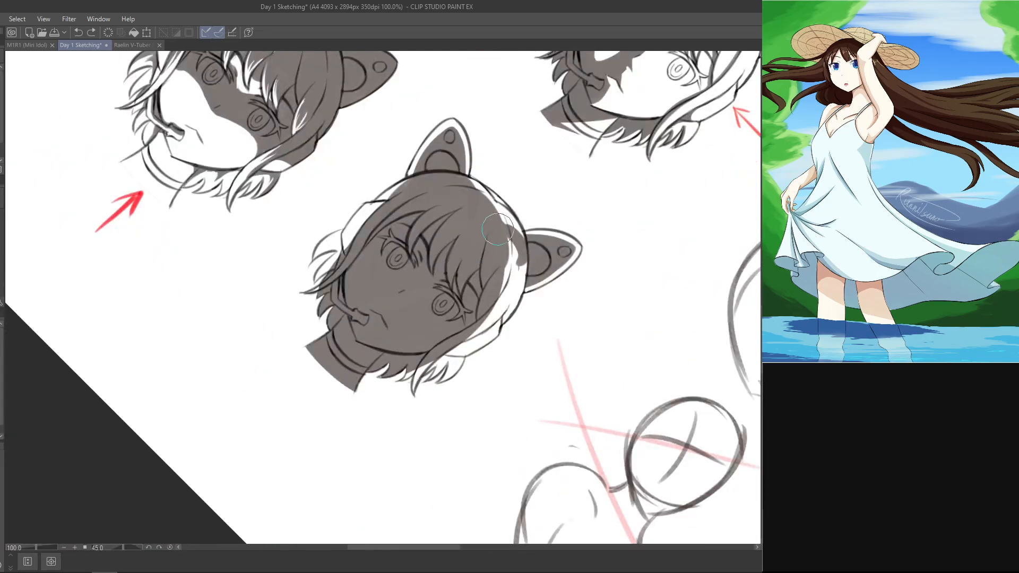
pyautogui.press('r')
pyautogui.moveTo(498, 234)
pyautogui.mouseDown()
pyautogui.moveTo(273, 250)
pyautogui.moveTo(276, 319)
pyautogui.moveTo(332, 248)
pyautogui.mouseUp()
pyautogui.press('p')
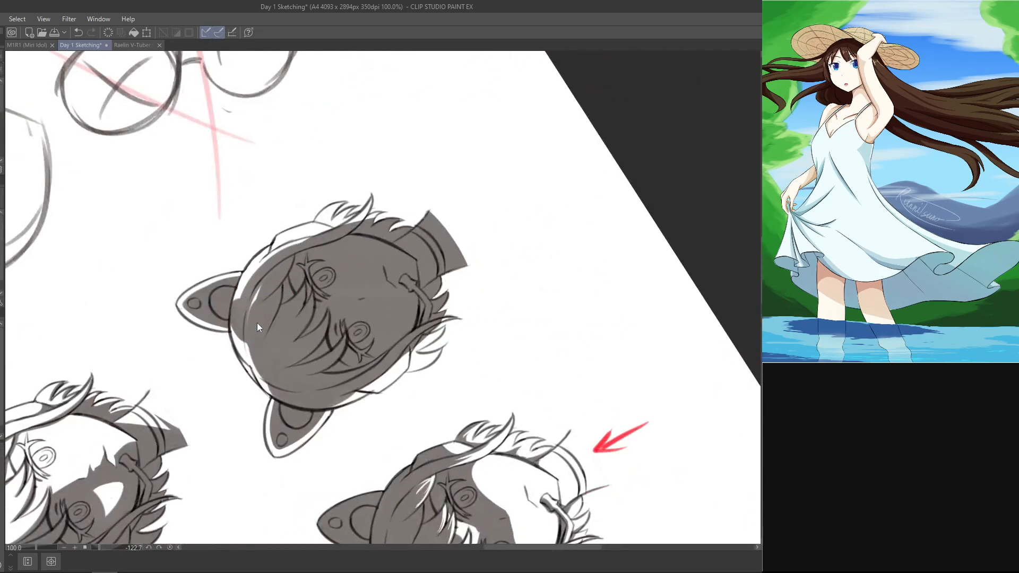
pyautogui.hotkey('ctrl', 'z')
pyautogui.moveTo(252, 298); pyautogui.dragTo(278, 262)
pyautogui.moveTo(257, 327); pyautogui.dragTo(286, 259)
pyautogui.moveTo(235, 317)
pyautogui.mouseDown()
pyautogui.moveTo(299, 244)
pyautogui.moveTo(255, 264)
pyautogui.mouseUp()
pyautogui.press('r')
pyautogui.moveTo(402, 167)
pyautogui.mouseDown()
pyautogui.moveTo(450, 327)
pyautogui.moveTo(539, 298)
pyautogui.mouseUp()
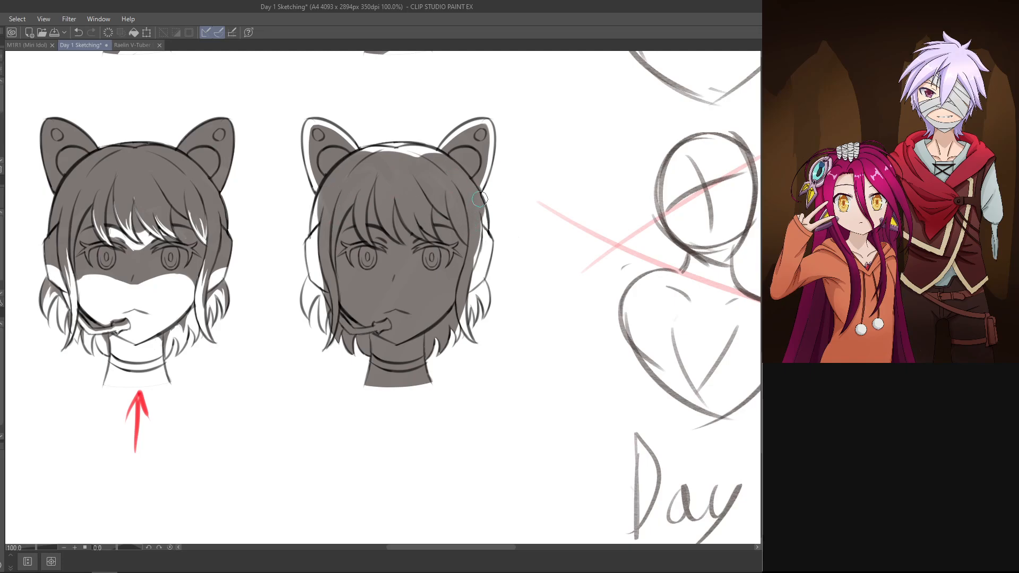
# Step: Erase a small sliver of shadow at the outer hair edge just below the ear opposite the microphone
pyautogui.hotkey('ctrl', 'z')
pyautogui.press('e')
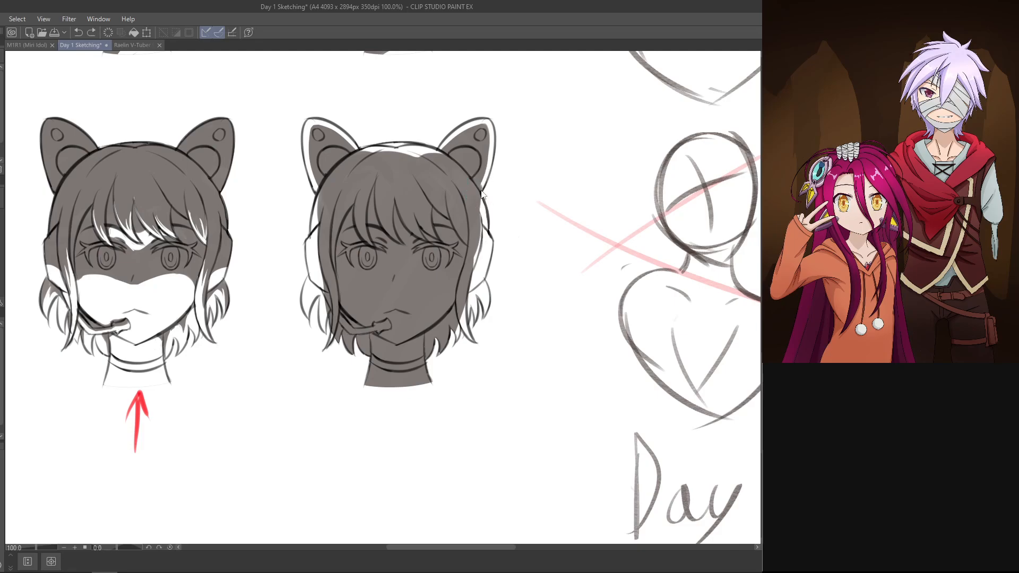
pyautogui.moveTo(486, 181); pyautogui.dragTo(482, 192)
pyautogui.moveTo(451, 152)
pyautogui.mouseDown()
pyautogui.moveTo(328, 151)
pyautogui.moveTo(478, 133)
pyautogui.moveTo(563, 166)
pyautogui.moveTo(588, 208)
pyautogui.mouseUp()
# Step: Shade both ends of the lit crown band to shorten it to a small highlight between the ears
pyautogui.press('p')
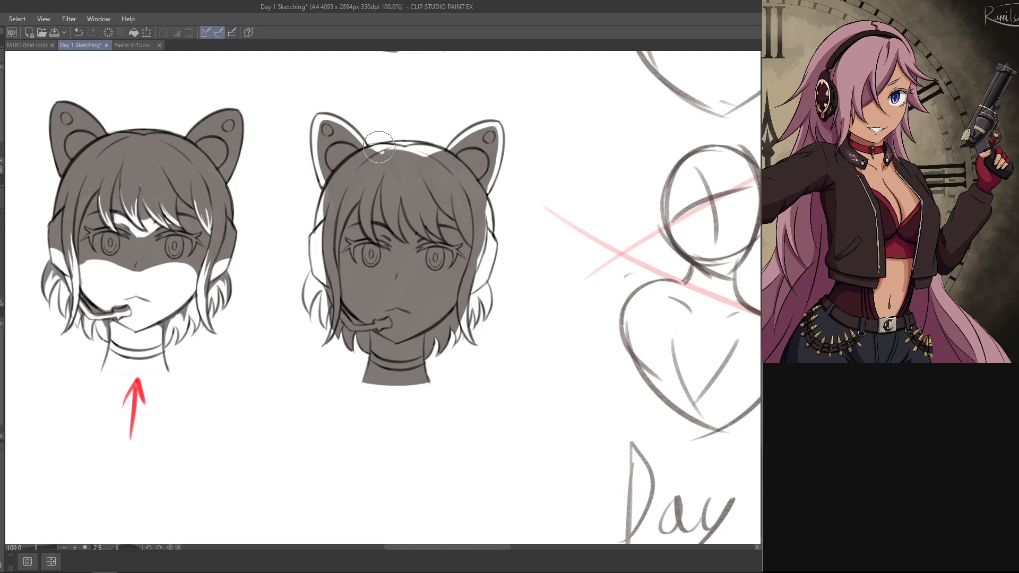
pyautogui.moveTo(379, 147); pyautogui.dragTo(247, 260)
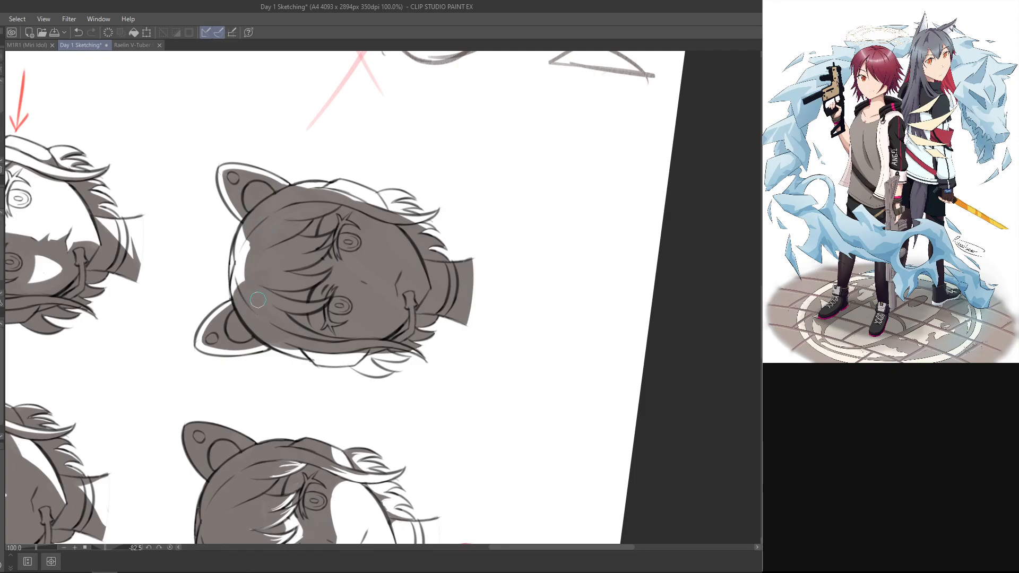
pyautogui.moveTo(255, 281); pyautogui.dragTo(255, 270)
pyautogui.moveTo(368, 227); pyautogui.dragTo(438, 337)
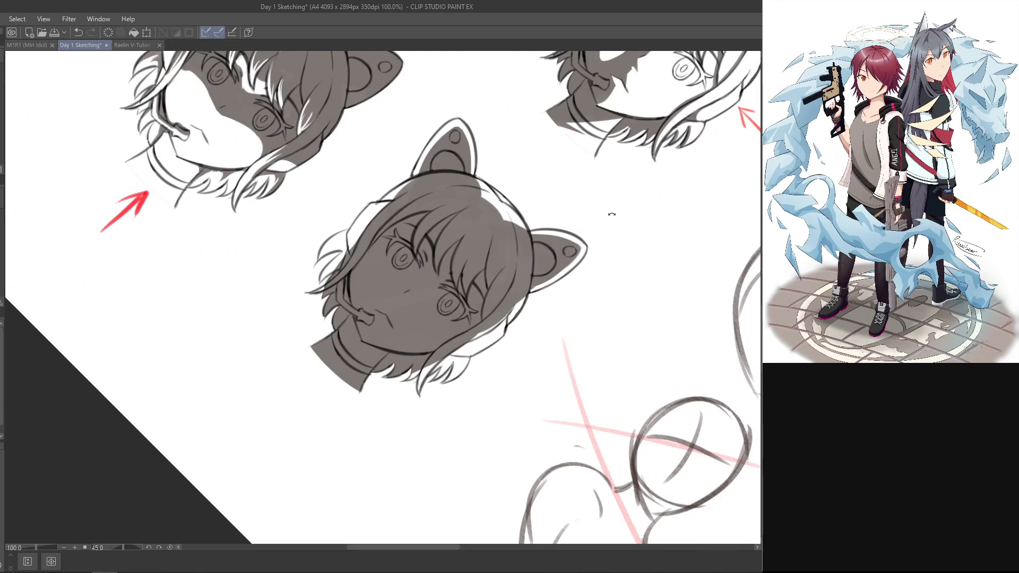
pyautogui.moveTo(612, 215); pyautogui.dragTo(424, 126)
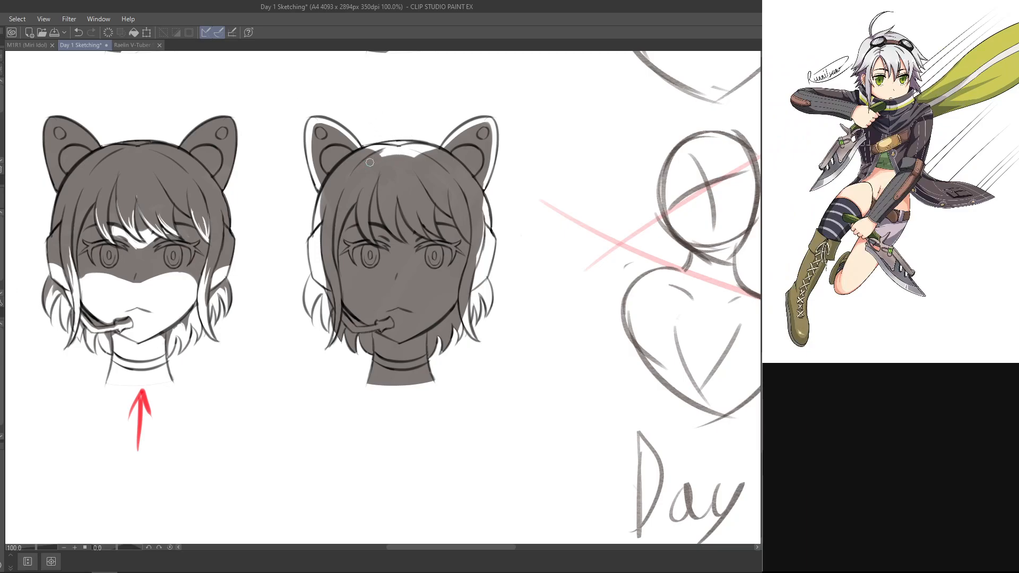
pyautogui.moveTo(374, 157); pyautogui.dragTo(391, 141)
# Step: Reshape the lower edge of the small crown highlight into jagged hair-strand points
pyautogui.press('e')
pyautogui.hotkey('ctrl', 'z')
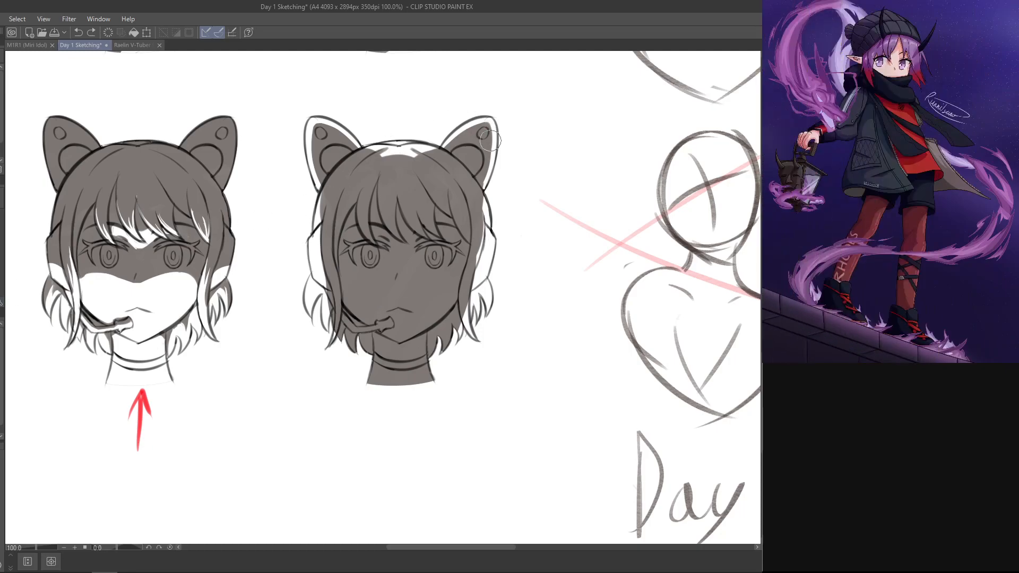
pyautogui.moveTo(412, 146); pyautogui.dragTo(422, 153)
pyautogui.moveTo(383, 154); pyautogui.dragTo(394, 145)
pyautogui.moveTo(520, 261); pyautogui.dragTo(569, 198)
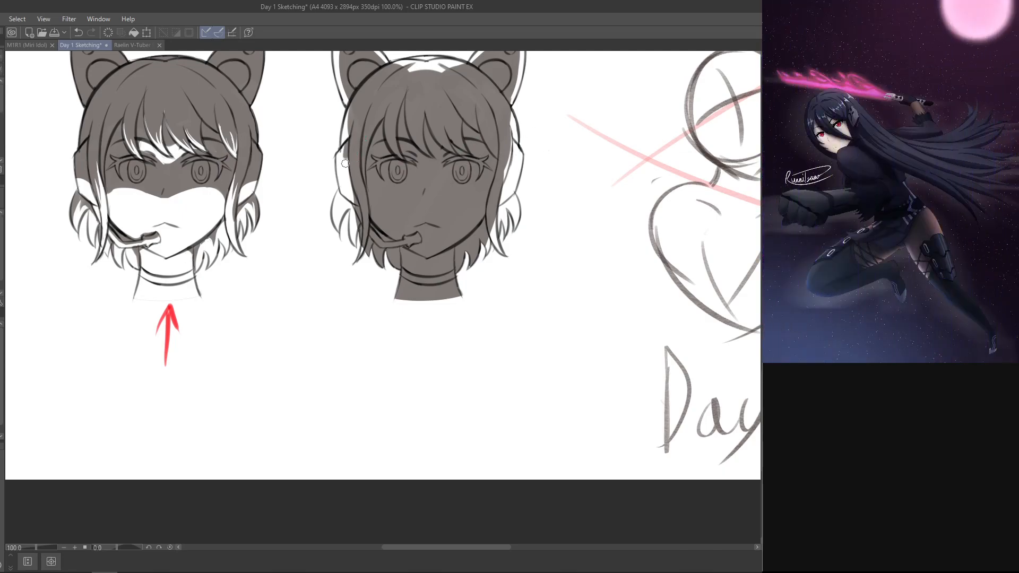
# Step: Shade the headphone cup on the microphone side in grey, leaving a thin lit outer rim
pyautogui.moveTo(350, 154); pyautogui.dragTo(355, 210)
pyautogui.hotkey('ctrl', 'z')
pyautogui.moveTo(346, 154)
pyautogui.mouseDown()
pyautogui.moveTo(358, 201)
pyautogui.moveTo(357, 192)
pyautogui.mouseUp()
pyautogui.hotkey('ctrl', 'z')
pyautogui.hotkey('ctrl', 'z')
pyautogui.hotkey('ctrl', 'z')
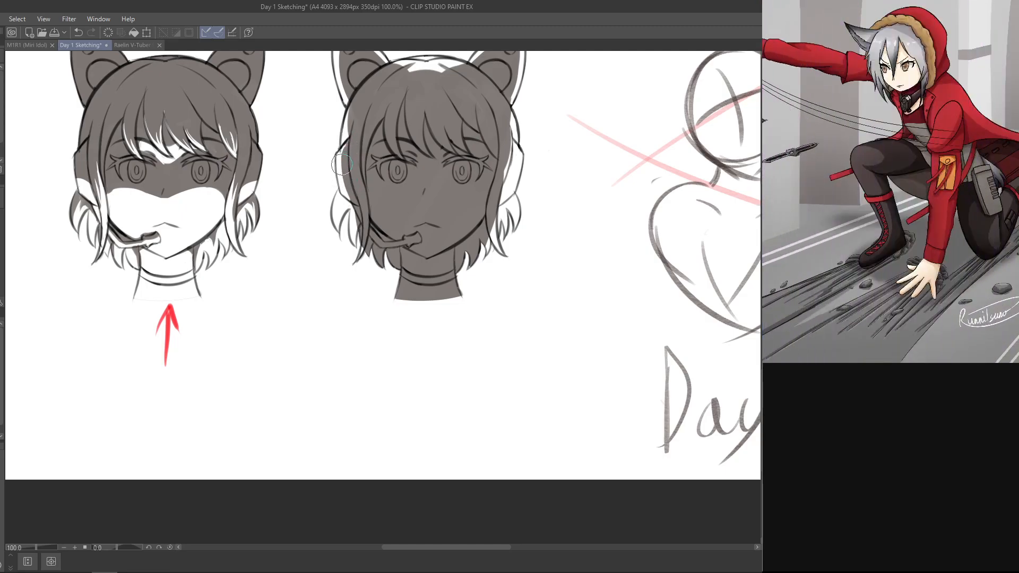
pyautogui.moveTo(341, 164); pyautogui.dragTo(360, 210)
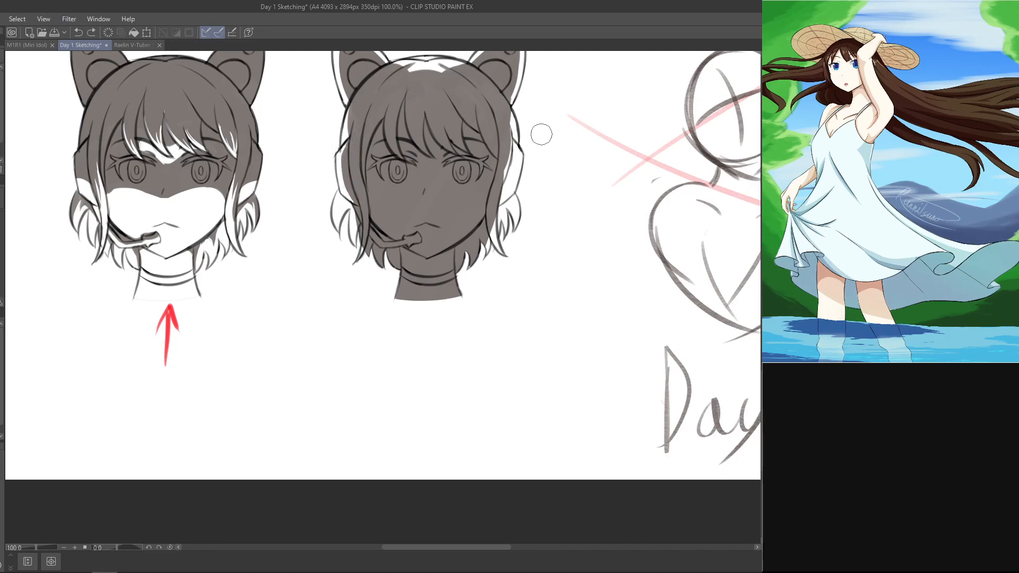
# Step: Shade the headphone cup opposite the microphone in grey, keeping a thin lit outer rim
pyautogui.press('b')
pyautogui.moveTo(511, 144); pyautogui.dragTo(503, 188)
pyautogui.hotkey('ctrl', 'z')
pyautogui.moveTo(512, 146); pyautogui.dragTo(502, 186)
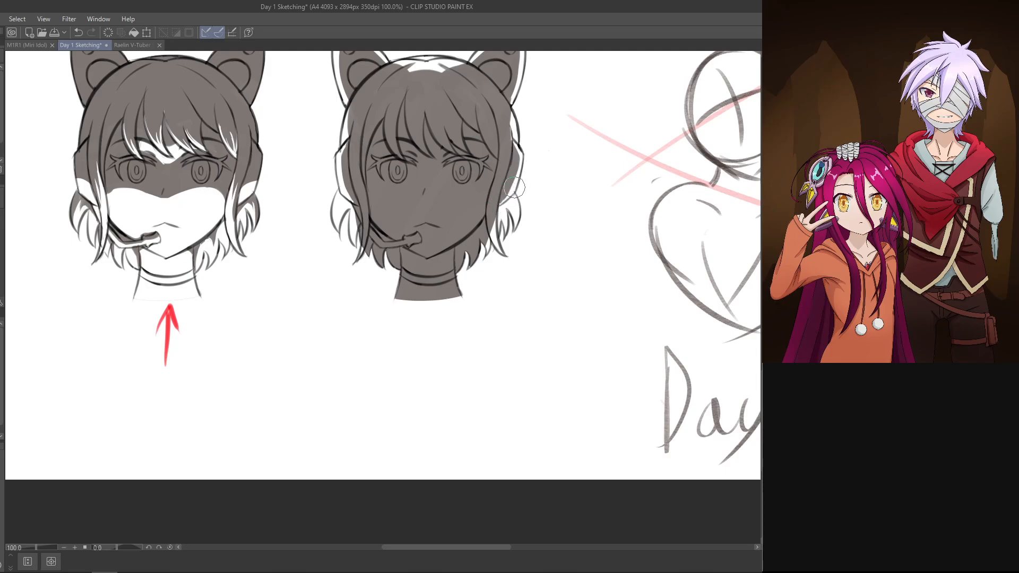
pyautogui.moveTo(514, 187); pyautogui.dragTo(520, 154)
pyautogui.hotkey('ctrl', 'z')
pyautogui.moveTo(512, 195)
pyautogui.mouseDown()
pyautogui.moveTo(521, 162)
pyautogui.moveTo(512, 148)
pyautogui.mouseUp()
pyautogui.hotkey('ctrl', 'z')
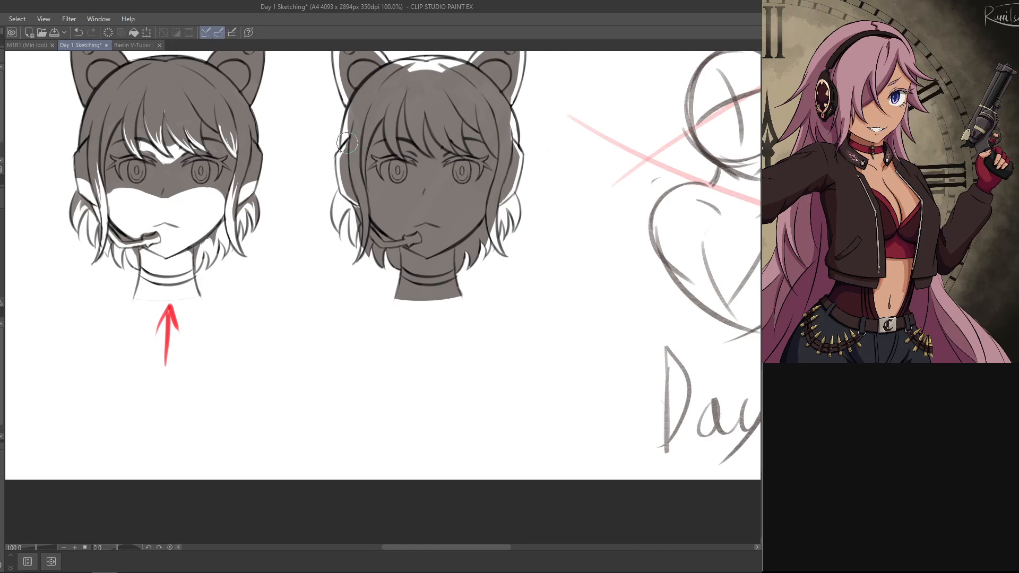
pyautogui.moveTo(518, 128); pyautogui.dragTo(528, 190)
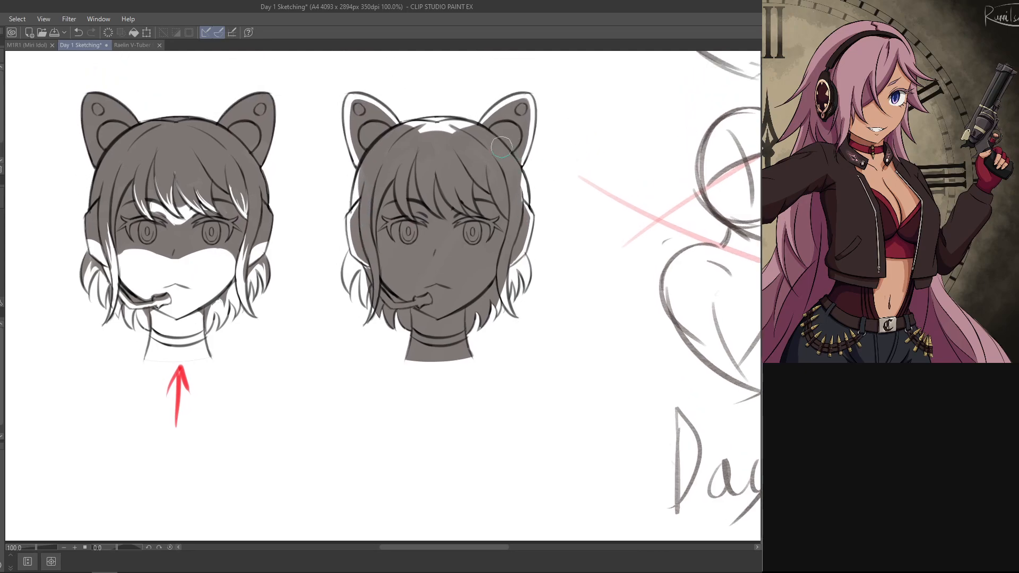
# Step: Fill the lower side-hair tufts on both sides of the last head with grey shadow
pyautogui.moveTo(428, 259); pyautogui.dragTo(464, 163)
pyautogui.moveTo(401, 172)
pyautogui.mouseDown()
pyautogui.moveTo(390, 176)
pyautogui.moveTo(398, 209)
pyautogui.moveTo(385, 164)
pyautogui.moveTo(392, 180)
pyautogui.moveTo(393, 156)
pyautogui.moveTo(403, 170)
pyautogui.mouseUp()
pyautogui.press('e')
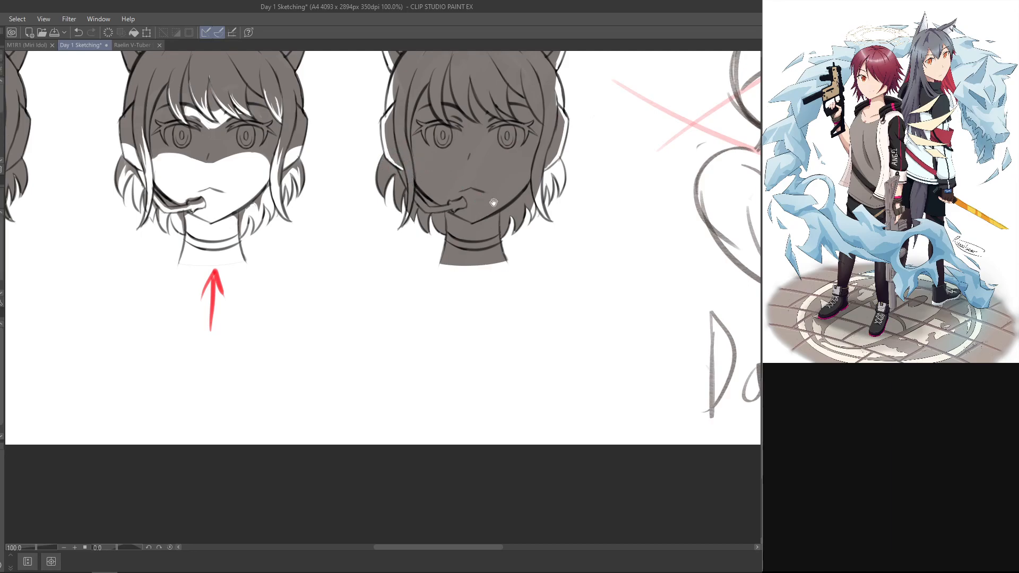
pyautogui.moveTo(493, 203)
pyautogui.mouseDown()
pyautogui.moveTo(500, 250)
pyautogui.moveTo(550, 263)
pyautogui.moveTo(536, 269)
pyautogui.moveTo(573, 209)
pyautogui.moveTo(584, 214)
pyautogui.moveTo(554, 266)
pyautogui.mouseUp()
pyautogui.moveTo(496, 206); pyautogui.dragTo(512, 278)
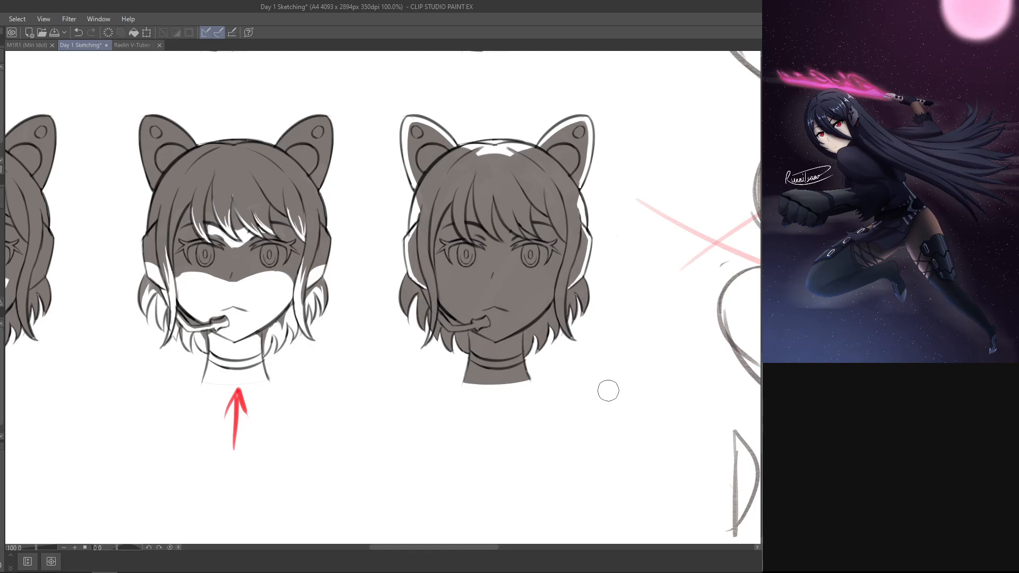
pyautogui.moveTo(409, 275)
pyautogui.mouseDown()
pyautogui.moveTo(415, 317)
pyautogui.moveTo(401, 307)
pyautogui.moveTo(408, 301)
pyautogui.moveTo(411, 310)
pyautogui.mouseUp()
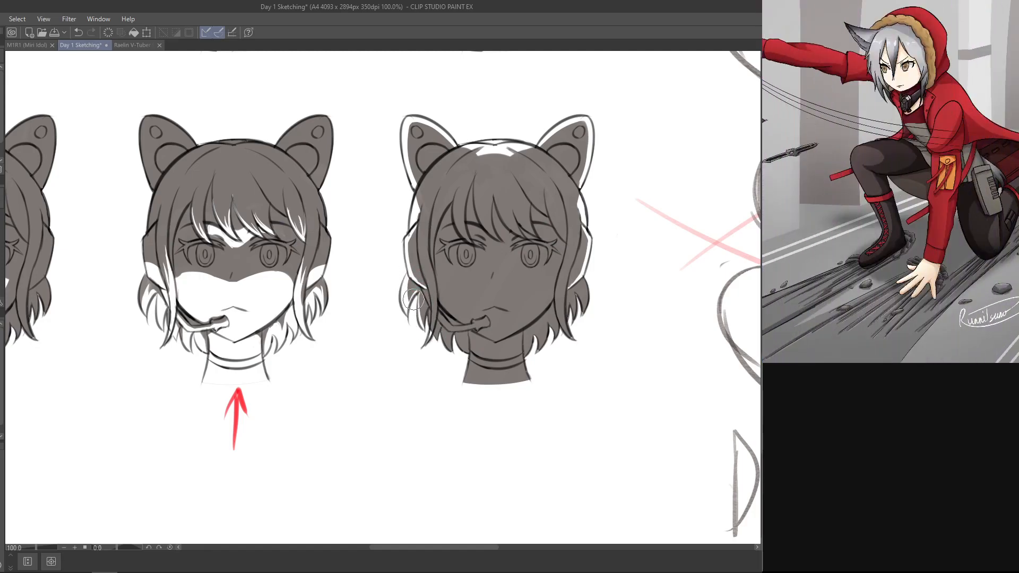
pyautogui.press('p')
pyautogui.moveTo(410, 282)
pyautogui.mouseDown()
pyautogui.moveTo(408, 309)
pyautogui.moveTo(406, 297)
pyautogui.mouseUp()
pyautogui.hotkey('ctrl', 'z')
pyautogui.hotkey('ctrl', 'z')
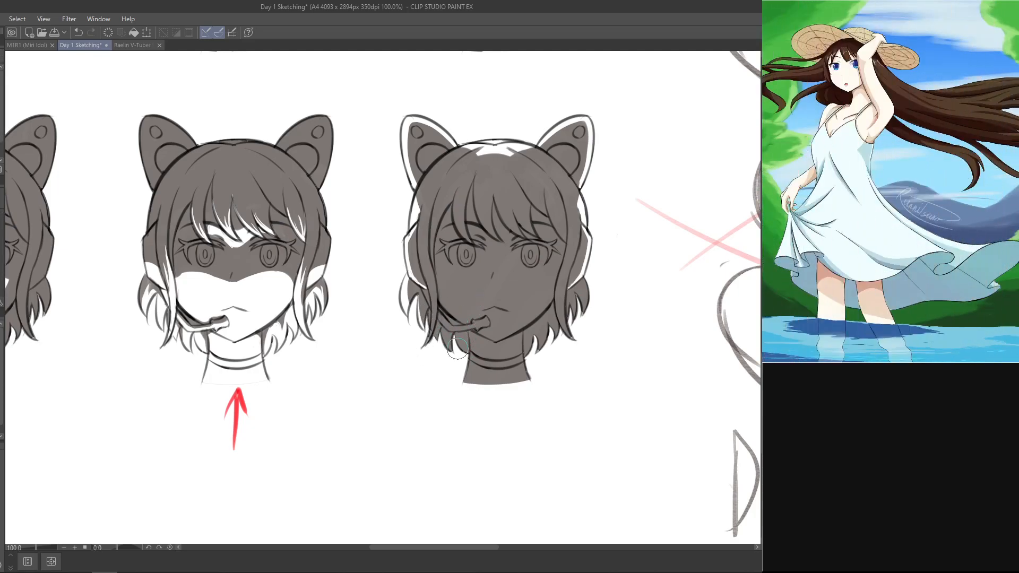
pyautogui.hotkey('ctrl', 'z')
# Step: Erase the shadow along both sides of the neck and on the hair tips beside it as lit edges
pyautogui.moveTo(461, 346)
pyautogui.mouseDown()
pyautogui.moveTo(475, 362)
pyautogui.moveTo(445, 329)
pyautogui.moveTo(456, 346)
pyautogui.mouseUp()
pyautogui.moveTo(471, 340); pyautogui.dragTo(465, 382)
pyautogui.moveTo(524, 341)
pyautogui.mouseDown()
pyautogui.moveTo(529, 387)
pyautogui.moveTo(520, 364)
pyautogui.moveTo(527, 374)
pyautogui.moveTo(529, 345)
pyautogui.mouseUp()
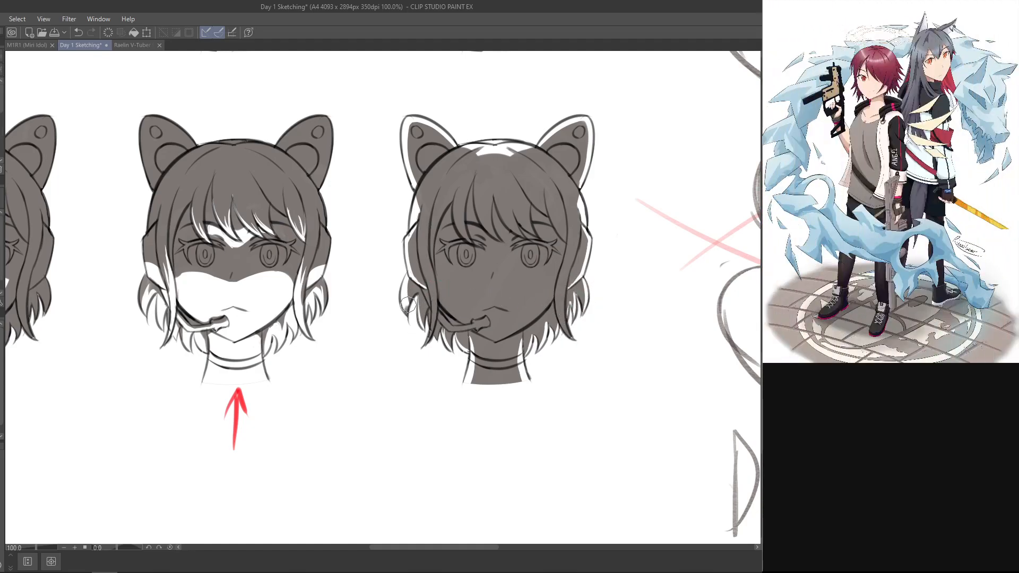
# Step: Erase a thin lit rim along the outer edge of the lower hair tuft on the microphone side
pyautogui.hotkey('ctrl', 'z')
pyautogui.moveTo(406, 280); pyautogui.dragTo(407, 320)
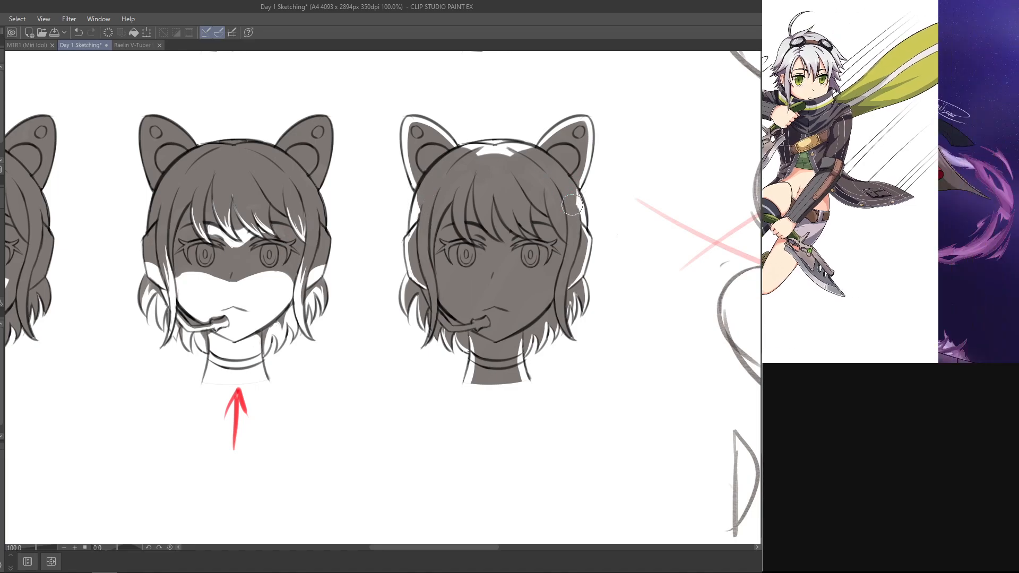
pyautogui.hotkey('ctrl', 'z')
pyautogui.moveTo(578, 191); pyautogui.dragTo(574, 202)
pyautogui.hotkey('ctrl', 'z')
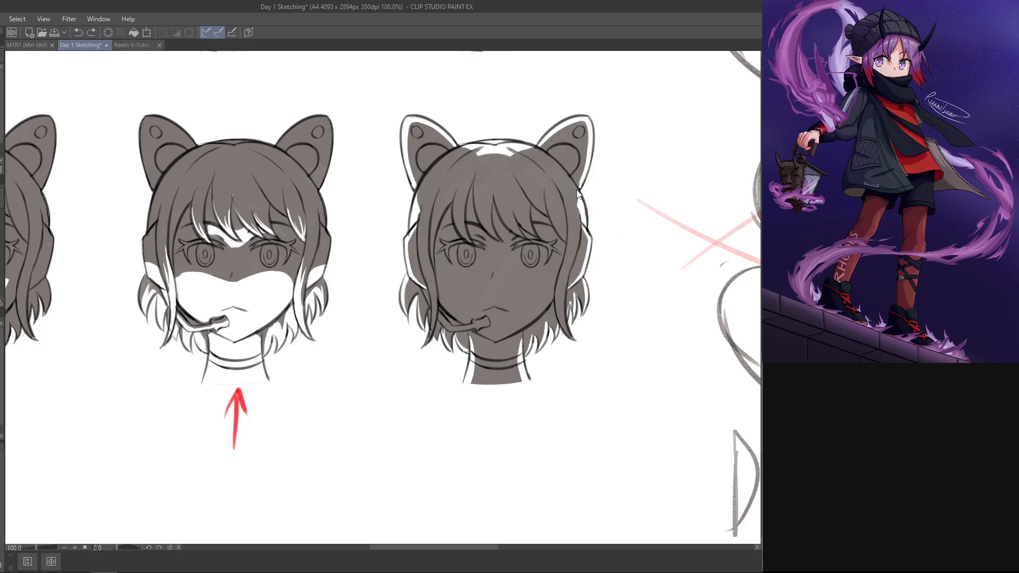
# Step: Erase a thin lit edge along the long front hair strand on the microphone side of the last head
pyautogui.press('space')
pyautogui.hotkey('ctrl', 'z')
pyautogui.moveTo(432, 312)
pyautogui.mouseDown()
pyautogui.moveTo(423, 275)
pyautogui.moveTo(432, 320)
pyautogui.moveTo(429, 298)
pyautogui.moveTo(434, 307)
pyautogui.moveTo(428, 318)
pyautogui.moveTo(427, 284)
pyautogui.moveTo(424, 350)
pyautogui.mouseUp()
pyautogui.hotkey('ctrl', 'z')
pyautogui.hotkey('ctrl', 'z')
# Step: Erase a matching thin lit edge along the long side strand opposite the microphone
pyautogui.hotkey('ctrl', 'z')
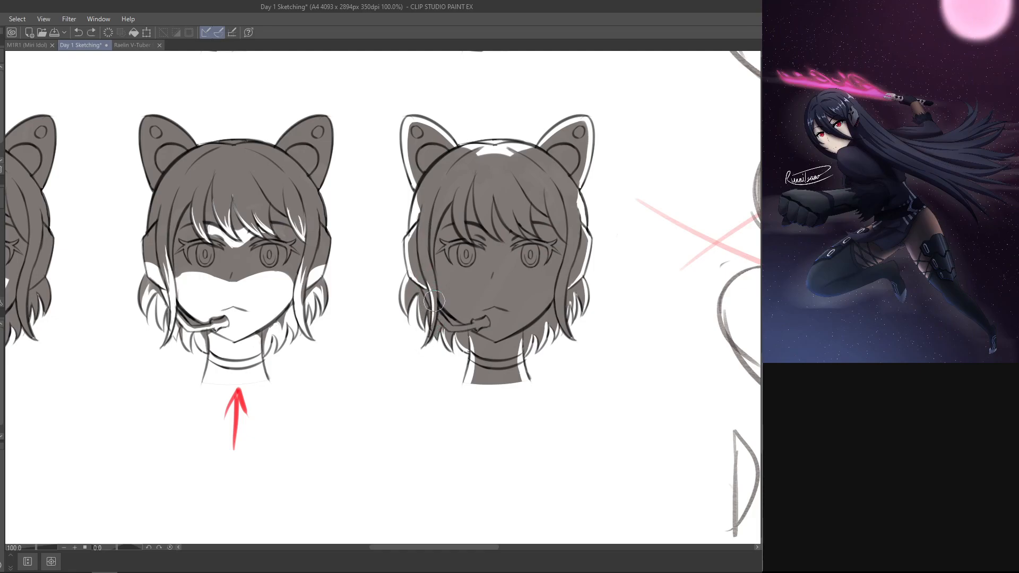
pyautogui.moveTo(434, 301); pyautogui.dragTo(424, 350)
pyautogui.hotkey('ctrl', 'z')
pyautogui.hotkey('ctrl', 'z')
pyautogui.moveTo(432, 297); pyautogui.dragTo(424, 349)
pyautogui.moveTo(570, 274); pyautogui.dragTo(570, 322)
pyautogui.moveTo(570, 276); pyautogui.dragTo(570, 327)
pyautogui.hotkey('ctrl', 'z')
pyautogui.moveTo(568, 278); pyautogui.dragTo(571, 339)
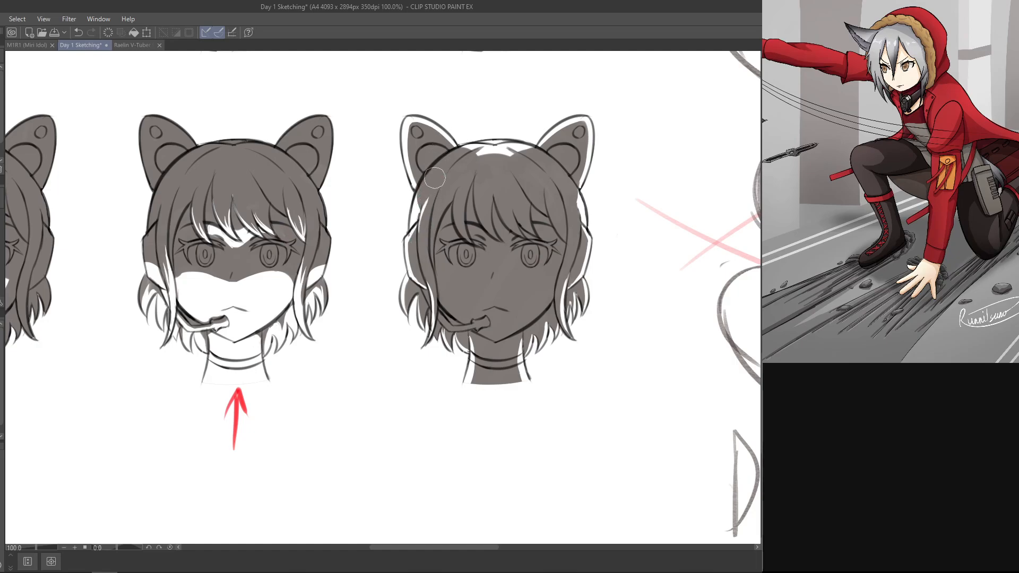
# Step: Try to extend the lit edges along the hair beside the headphone band on both sides of the last head
pyautogui.hotkey('ctrl', 'z')
pyautogui.moveTo(422, 230); pyautogui.dragTo(427, 197)
pyautogui.hotkey('ctrl', 'z')
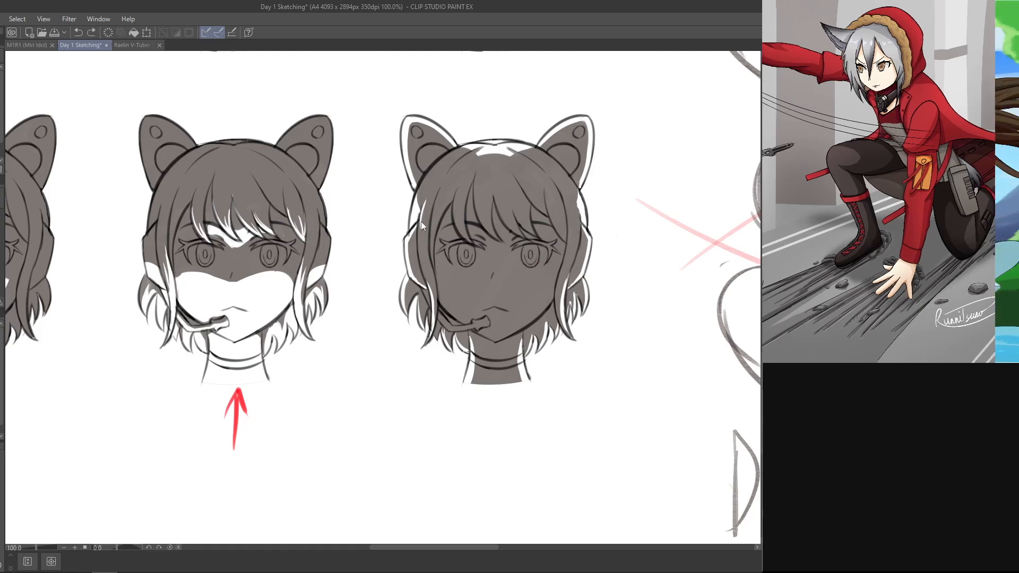
pyautogui.moveTo(577, 202)
pyautogui.mouseDown()
pyautogui.moveTo(575, 201)
pyautogui.moveTo(576, 245)
pyautogui.mouseUp()
pyautogui.hotkey('ctrl', 'z')
pyautogui.hotkey('ctrl', 'z')
pyautogui.hotkey('ctrl', 'z')
pyautogui.moveTo(578, 204); pyautogui.dragTo(576, 245)
# Step: Touch up the lit rim where the upper side hair meets the headphone band
pyautogui.hotkey('ctrl', 'z')
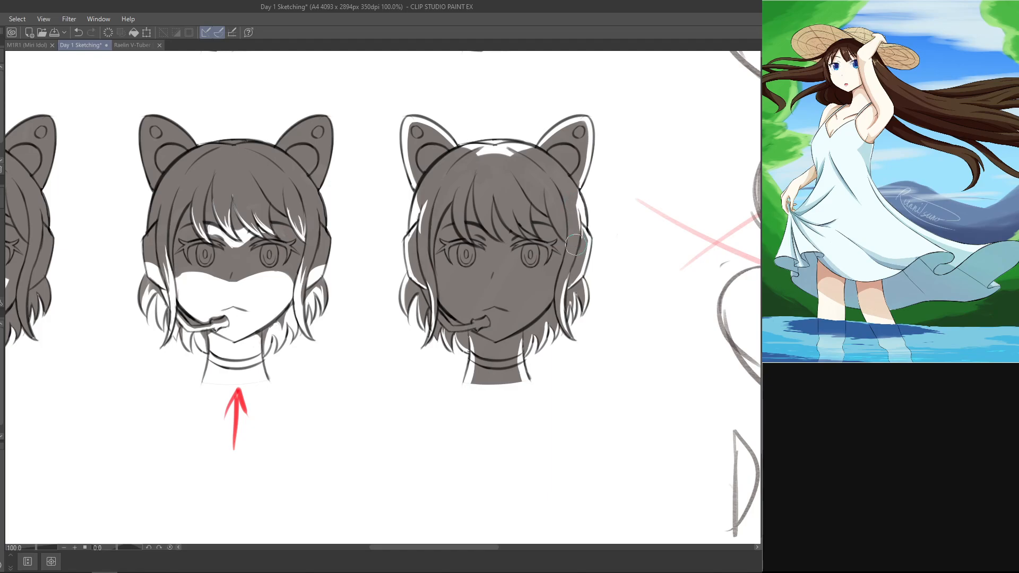
pyautogui.moveTo(577, 206); pyautogui.dragTo(578, 238)
pyautogui.hotkey('ctrl', 'z')
pyautogui.moveTo(579, 200)
pyautogui.mouseDown()
pyautogui.moveTo(583, 214)
pyautogui.moveTo(580, 199)
pyautogui.mouseUp()
pyautogui.hotkey('ctrl', 'z')
pyautogui.moveTo(416, 199); pyautogui.dragTo(419, 201)
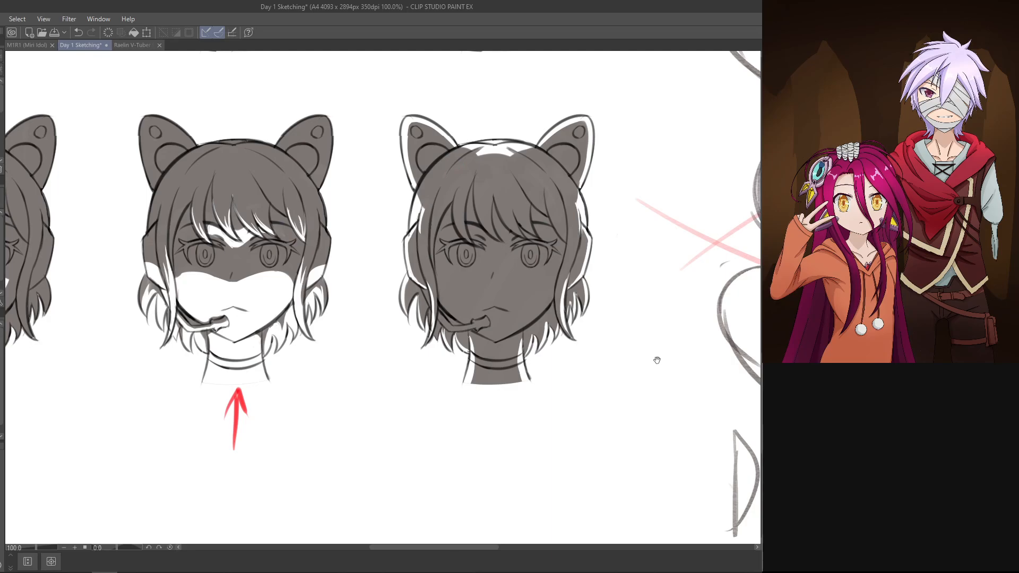
# Step: Rework the thin lit rim along the outer edge of the cat ear opposite the microphone
pyautogui.moveTo(657, 361); pyautogui.dragTo(667, 313)
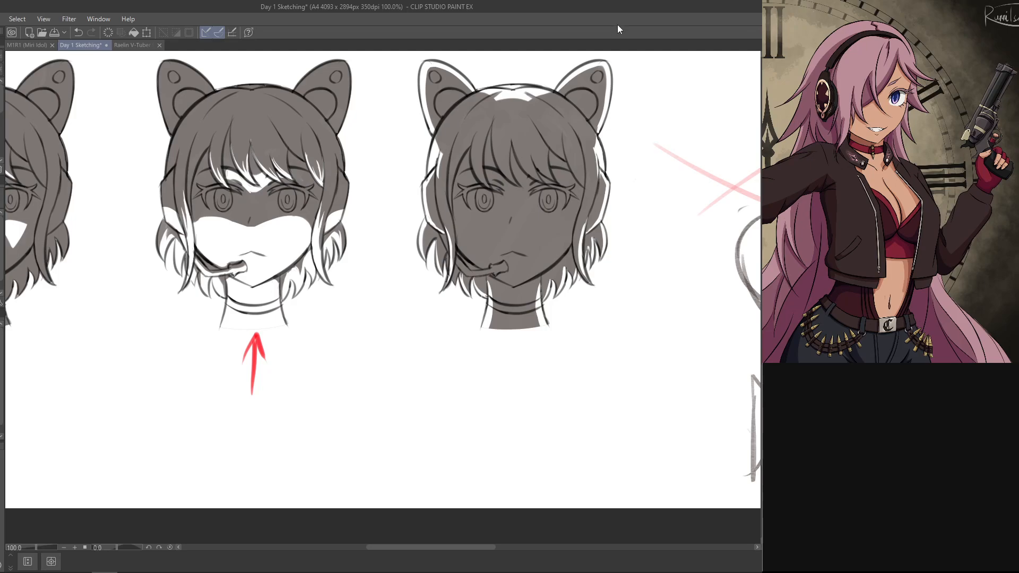
pyautogui.moveTo(640, 268); pyautogui.dragTo(598, 348)
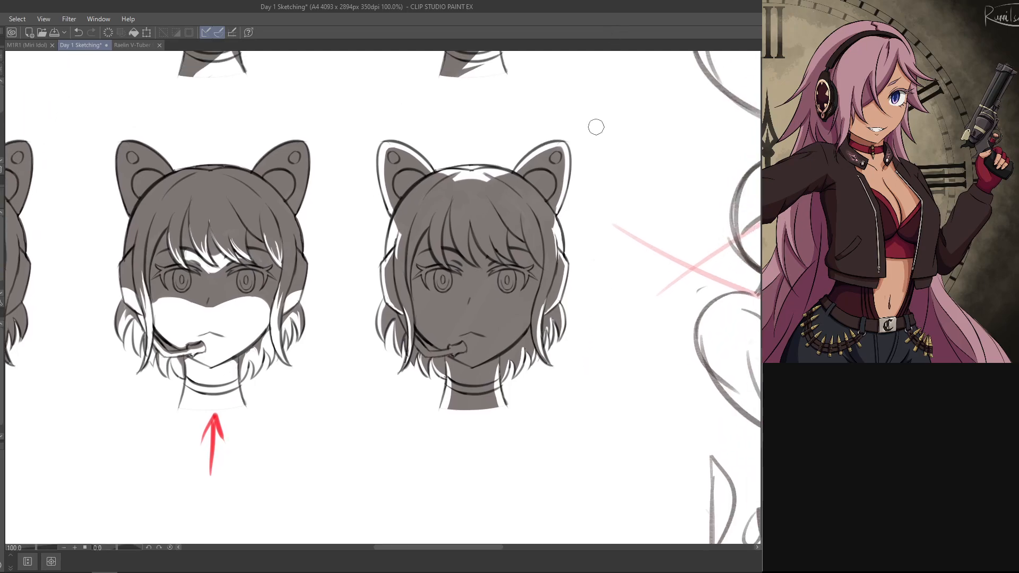
pyautogui.moveTo(591, 107); pyautogui.dragTo(96, 405)
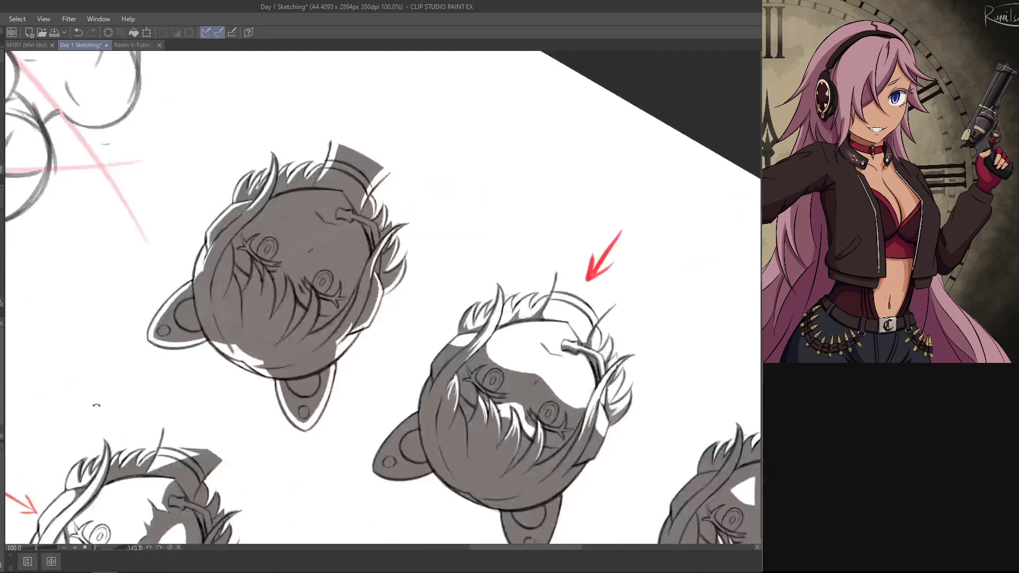
pyautogui.moveTo(154, 337)
pyautogui.mouseDown()
pyautogui.moveTo(200, 284)
pyautogui.moveTo(192, 283)
pyautogui.mouseUp()
pyautogui.hotkey('ctrl', 'z')
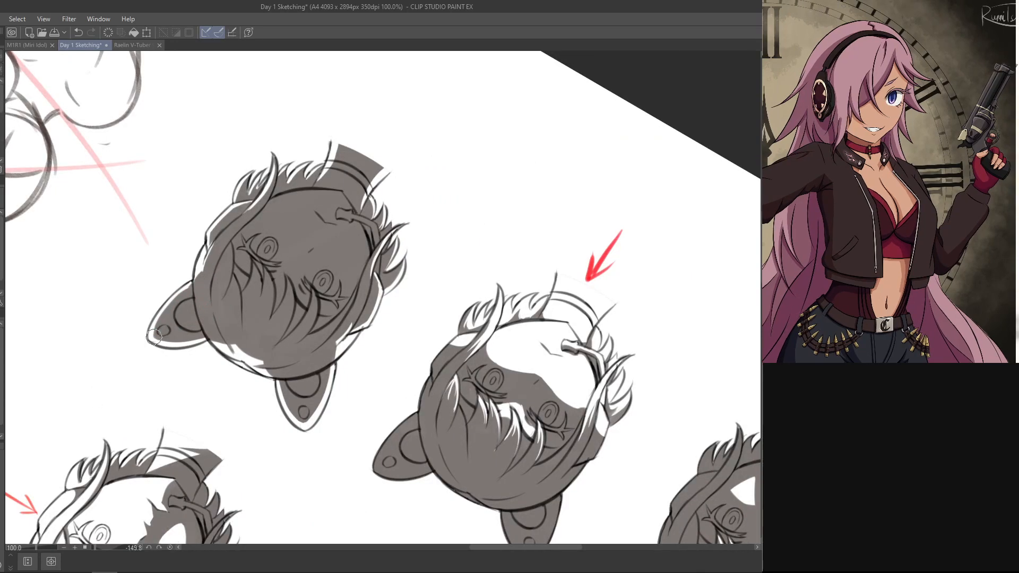
pyautogui.hotkey('ctrl', 'z')
pyautogui.moveTo(158, 335); pyautogui.dragTo(196, 287)
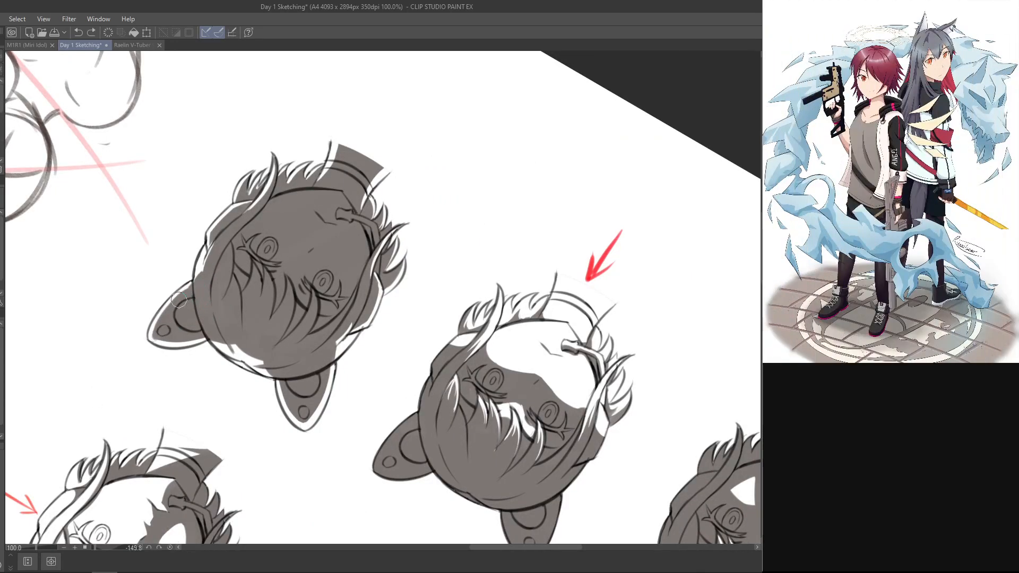
pyautogui.moveTo(159, 336); pyautogui.dragTo(186, 301)
pyautogui.moveTo(263, 283); pyautogui.dragTo(420, 374)
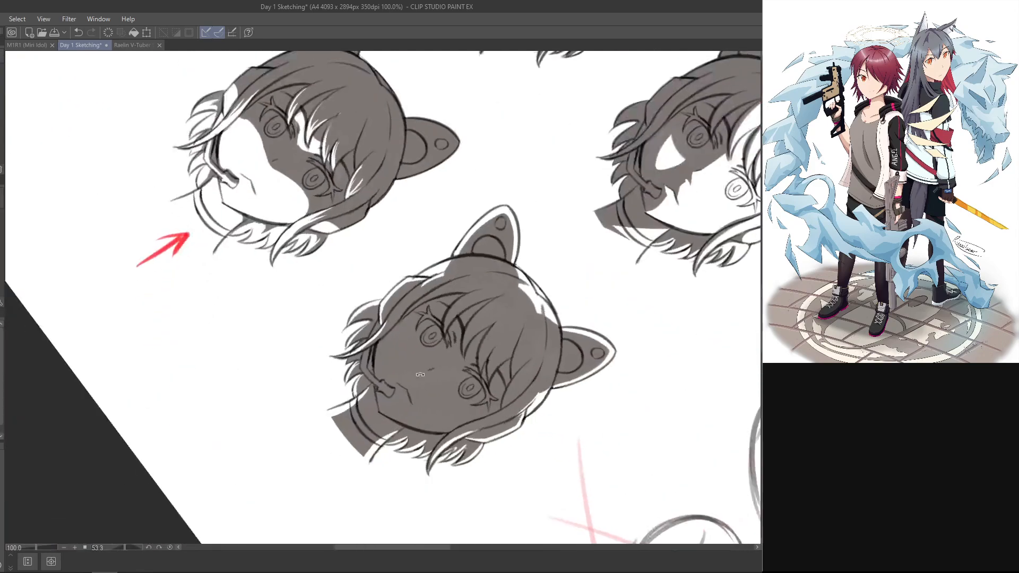
pyautogui.moveTo(600, 218); pyautogui.dragTo(426, 99)
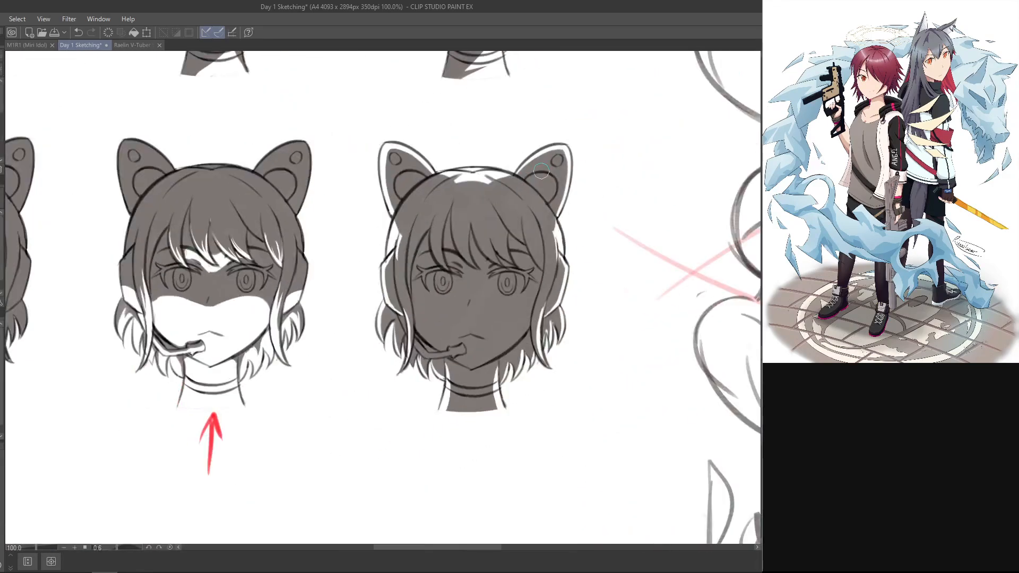
# Step: Try to refine the lit rim along the outer edge of the cat ear on the microphone side
pyautogui.moveTo(409, 142)
pyautogui.mouseDown()
pyautogui.moveTo(407, 98)
pyautogui.moveTo(435, 180)
pyautogui.mouseUp()
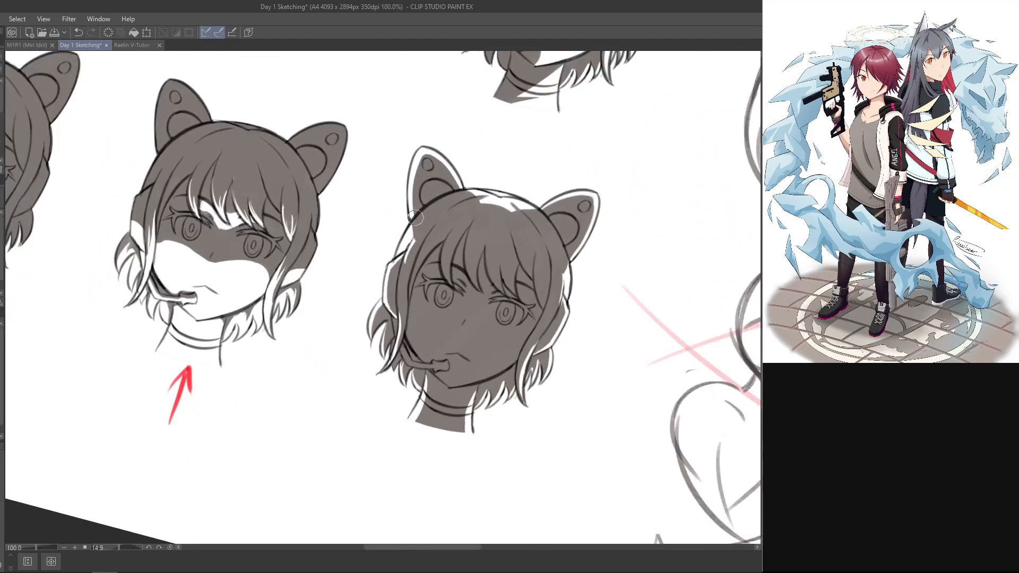
pyautogui.moveTo(416, 217)
pyautogui.mouseDown()
pyautogui.moveTo(415, 183)
pyautogui.moveTo(416, 219)
pyautogui.moveTo(429, 159)
pyautogui.mouseUp()
pyautogui.hotkey('ctrl', 'z')
pyautogui.hotkey('ctrl', 'z')
pyautogui.moveTo(418, 216); pyautogui.dragTo(427, 164)
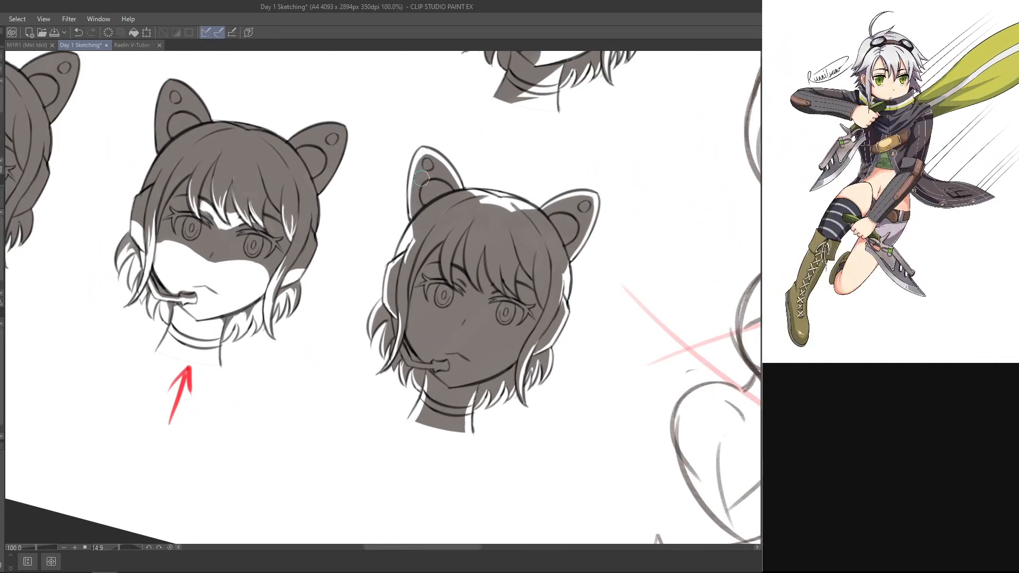
pyautogui.hotkey('ctrl', 'z')
pyautogui.moveTo(418, 220); pyautogui.dragTo(424, 169)
pyautogui.moveTo(417, 215); pyautogui.dragTo(433, 150)
pyautogui.hotkey('ctrl', 'z')
pyautogui.hotkey('ctrl', 'z')
pyautogui.hotkey('ctrl', 'z')
pyautogui.moveTo(416, 192); pyautogui.dragTo(331, 313)
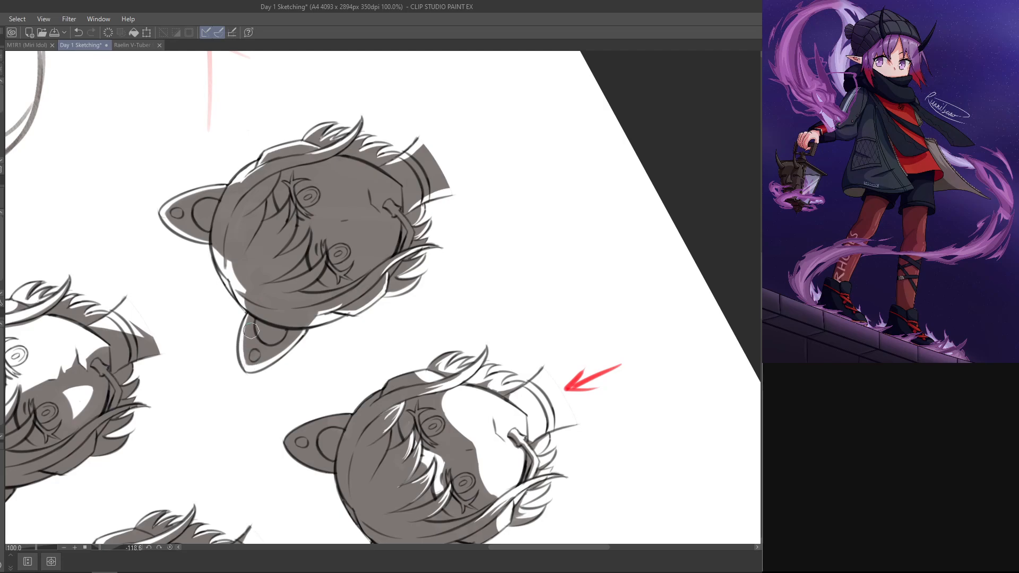
pyautogui.moveTo(593, 223); pyautogui.dragTo(364, 478)
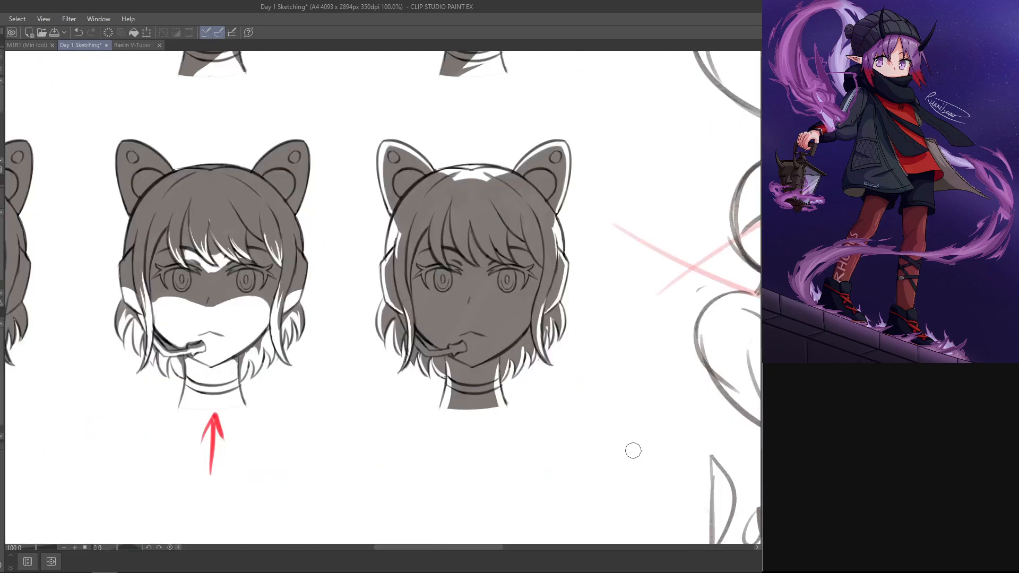
pyautogui.hotkey('alt', 'Tab')
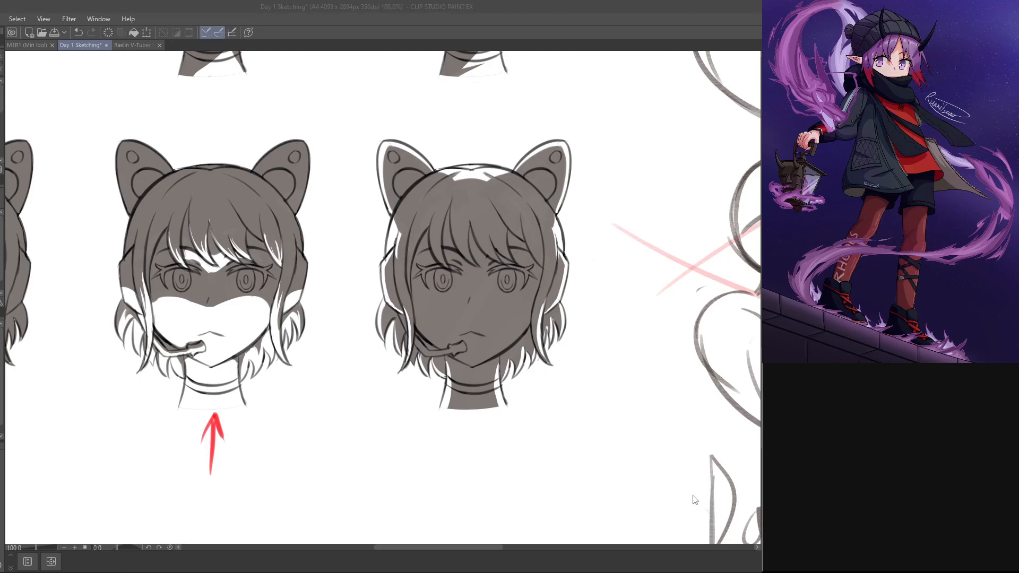
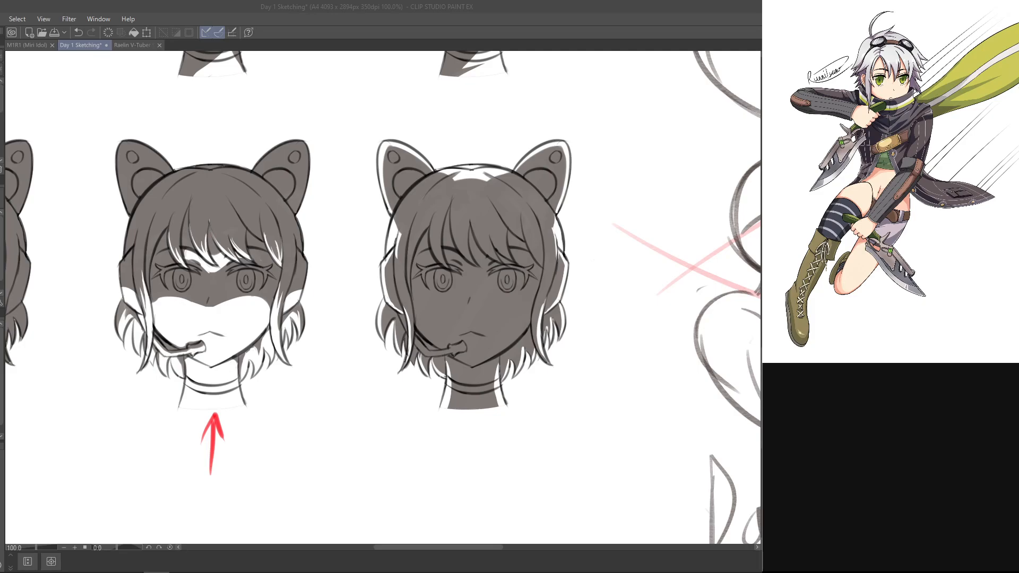
pyautogui.click(457, 20)
pyautogui.moveTo(526, 242); pyautogui.dragTo(497, 253)
pyautogui.scroll(-5, 382, 297)
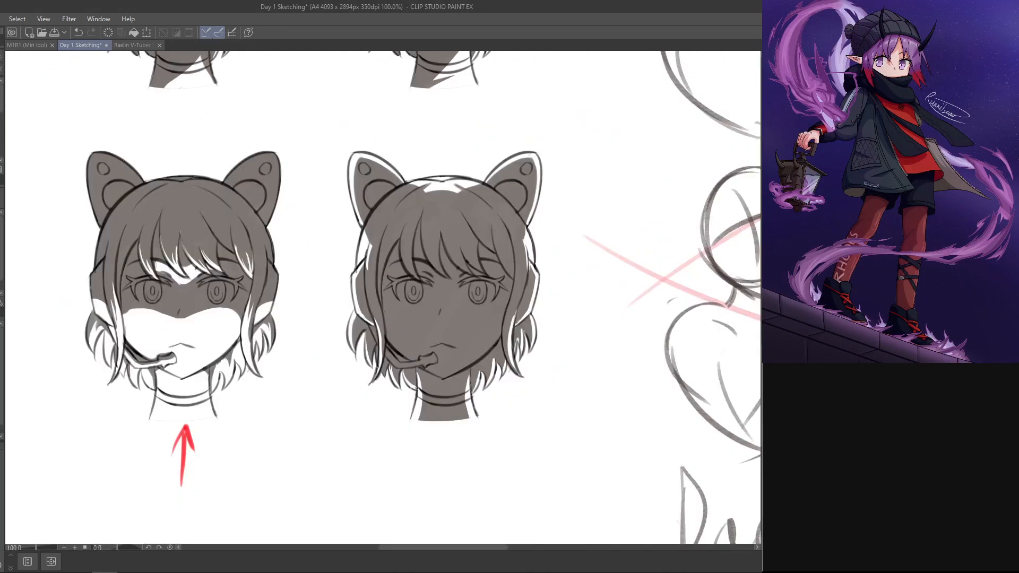
pyautogui.scroll(-3, 530, 286)
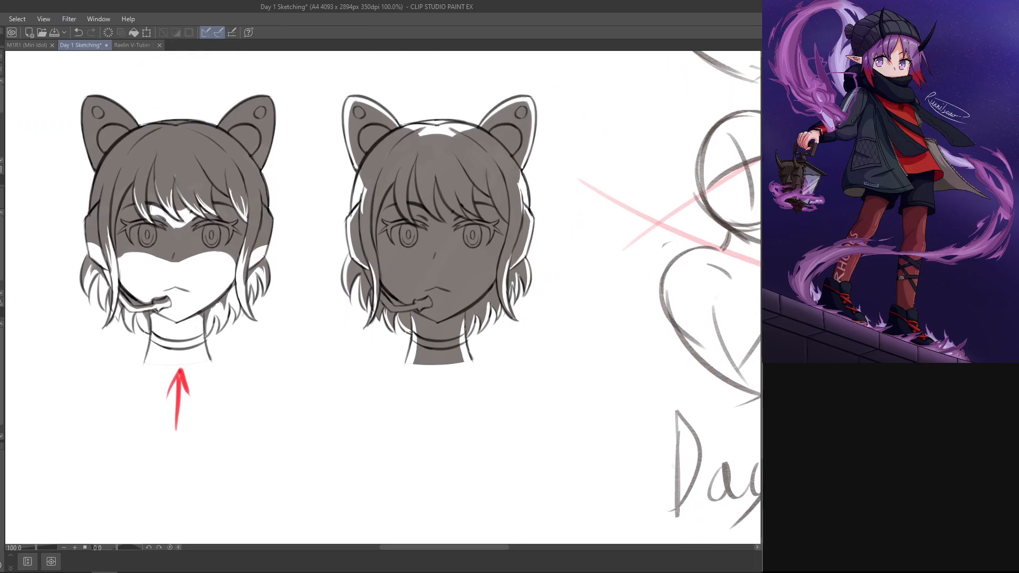
pyautogui.scroll(5, 451, 265)
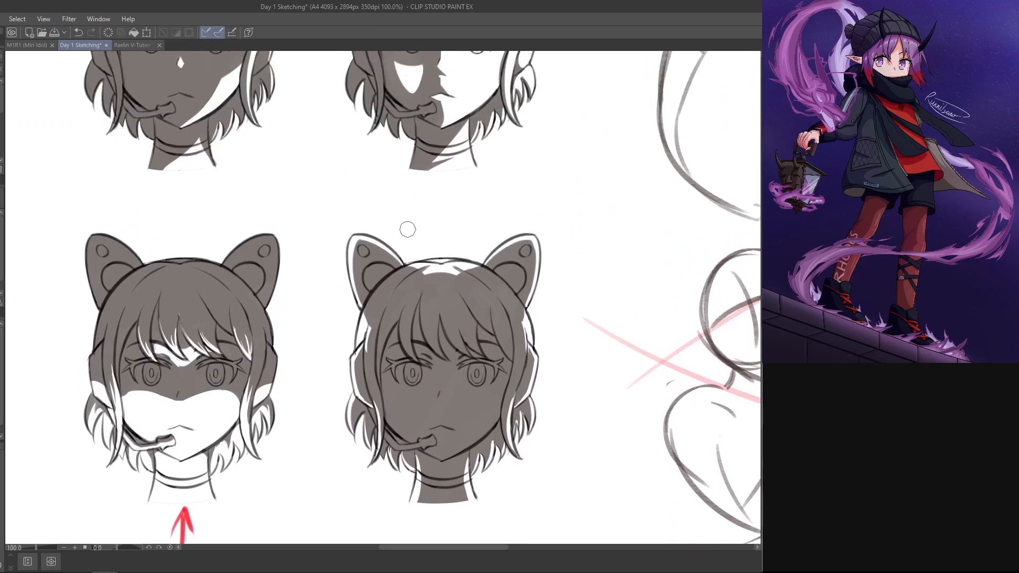
pyautogui.moveTo(396, 239)
pyautogui.mouseDown()
pyautogui.moveTo(400, 208)
pyautogui.moveTo(403, 234)
pyautogui.moveTo(435, 203)
pyautogui.moveTo(401, 204)
pyautogui.moveTo(423, 212)
pyautogui.moveTo(452, 156)
pyautogui.moveTo(488, 137)
pyautogui.moveTo(457, 133)
pyautogui.moveTo(458, 121)
pyautogui.moveTo(467, 196)
pyautogui.mouseUp()
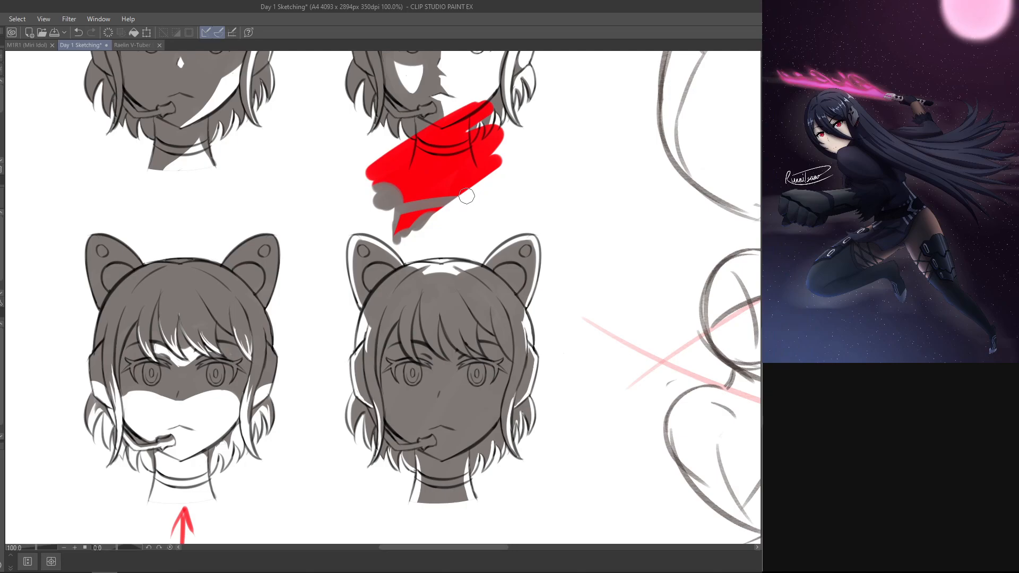
pyautogui.hotkey('ctrl', 'z')
pyautogui.hotkey('ctrl', 'z')
pyautogui.hotkey('ctrl', 'z')
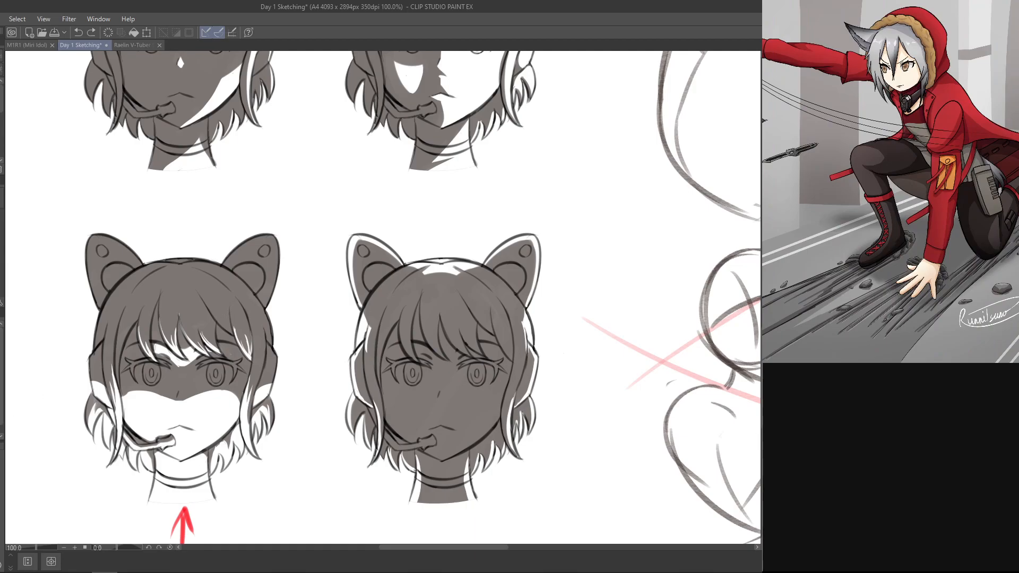
# Step: Try to hand-letter a small caption in the space above the last head
pyautogui.moveTo(354, 212)
pyautogui.mouseDown()
pyautogui.moveTo(348, 189)
pyautogui.moveTo(365, 183)
pyautogui.mouseUp()
pyautogui.moveTo(350, 196); pyautogui.dragTo(363, 194)
pyautogui.moveTo(370, 192)
pyautogui.mouseDown()
pyautogui.moveTo(370, 206)
pyautogui.moveTo(377, 191)
pyautogui.mouseUp()
pyautogui.moveTo(380, 196); pyautogui.dragTo(381, 196)
pyautogui.moveTo(389, 197); pyautogui.dragTo(421, 210)
pyautogui.hotkey('ctrl', 'z')
pyautogui.hotkey('ctrl', 'z')
pyautogui.hotkey('ctrl', 'z')
pyautogui.hotkey('ctrl', 'z')
pyautogui.hotkey('ctrl', 'z')
pyautogui.hotkey('ctrl', 'z')
pyautogui.hotkey('ctrl', 'z')
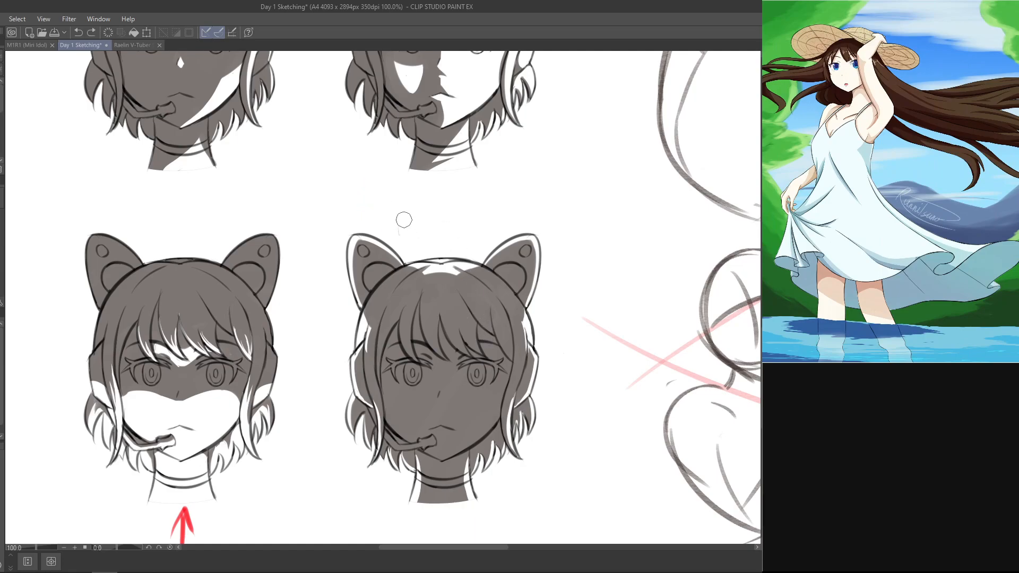
pyautogui.moveTo(402, 227); pyautogui.dragTo(407, 216)
pyautogui.hotkey('ctrl', 'z')
pyautogui.hotkey('ctrl', 'z')
pyautogui.hotkey('ctrl', 'z')
# Step: Hand-letter the red label "Back light" above the last head
pyautogui.moveTo(396, 211); pyautogui.dragTo(397, 226)
pyautogui.moveTo(410, 217); pyautogui.dragTo(414, 223)
pyautogui.moveTo(419, 216)
pyautogui.mouseDown()
pyautogui.moveTo(420, 225)
pyautogui.moveTo(444, 225)
pyautogui.mouseUp()
pyautogui.moveTo(452, 217)
pyautogui.mouseDown()
pyautogui.moveTo(449, 237)
pyautogui.moveTo(467, 223)
pyautogui.mouseUp()
pyautogui.moveTo(462, 212); pyautogui.dragTo(471, 210)
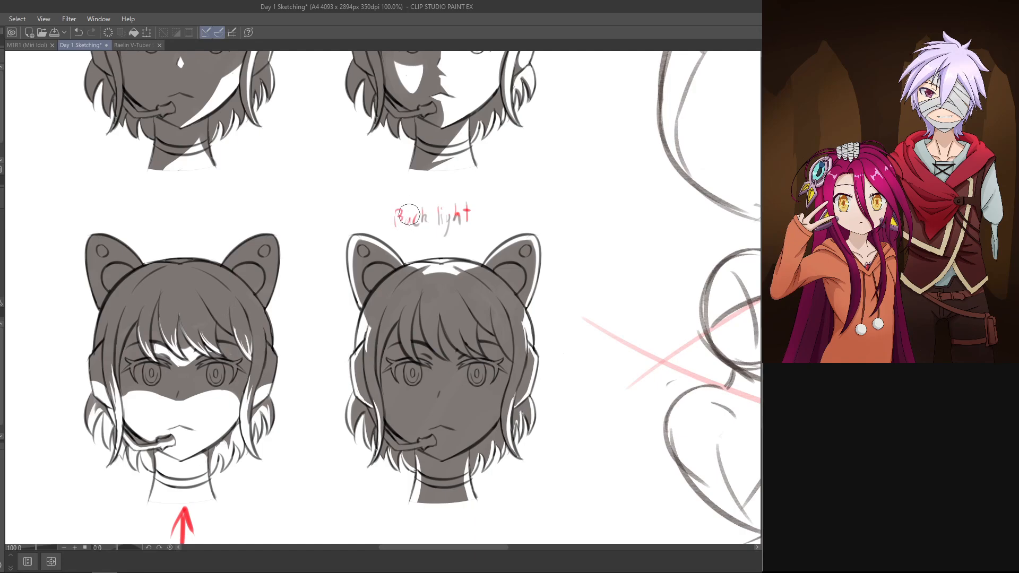
# Step: Select the red "Back light" label, move it beneath the last head's neck, and clear the selection
pyautogui.moveTo(604, 348); pyautogui.dragTo(625, 291)
pyautogui.hotkey('ctrl', '-')
pyautogui.hotkey('ctrl', '-')
pyautogui.moveTo(590, 456); pyautogui.dragTo(639, 442)
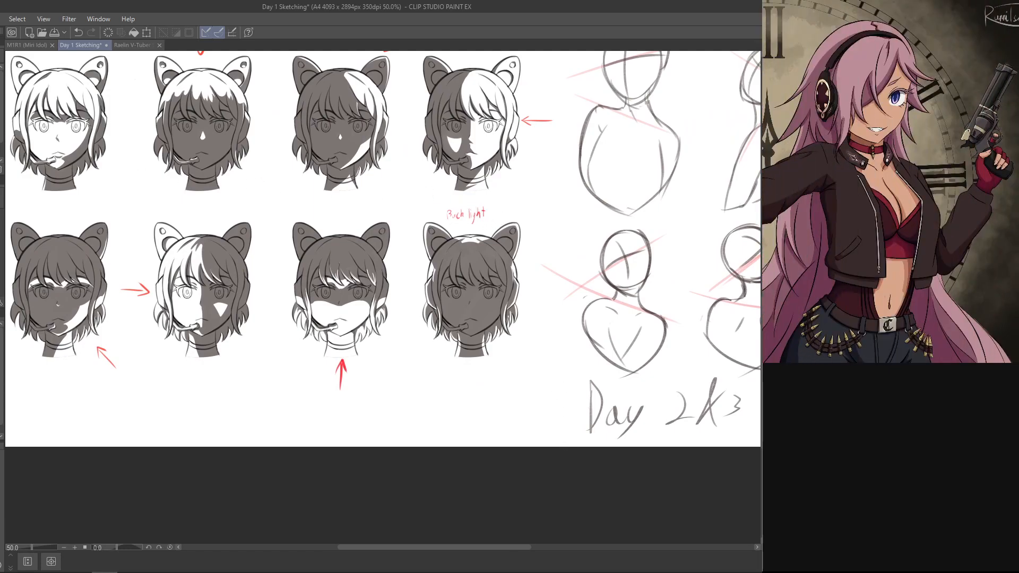
pyautogui.moveTo(446, 199); pyautogui.dragTo(490, 374)
pyautogui.hotkey('ctrl', 't')
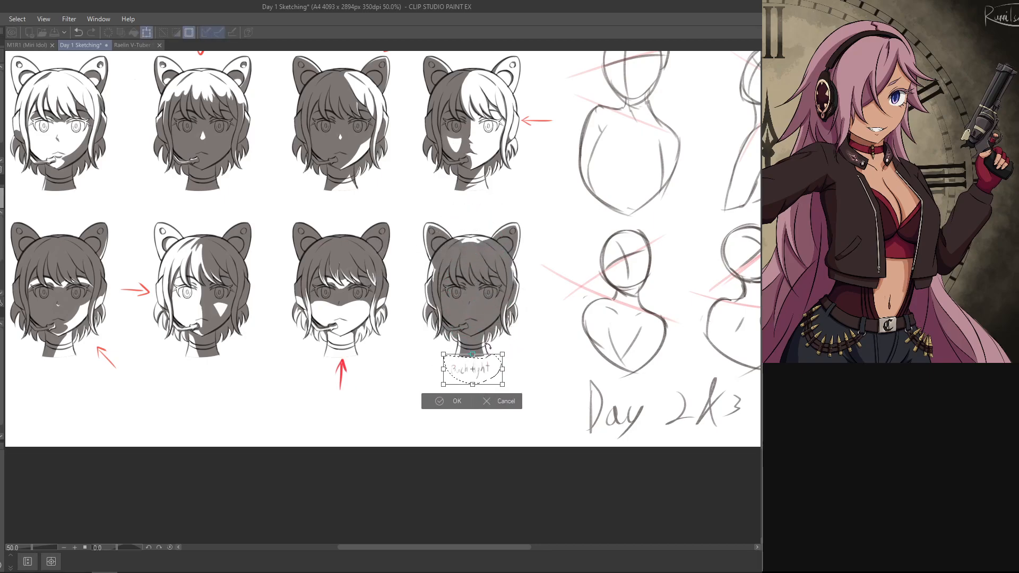
pyautogui.press('Return')
pyautogui.hotkey('ctrl', 'd')
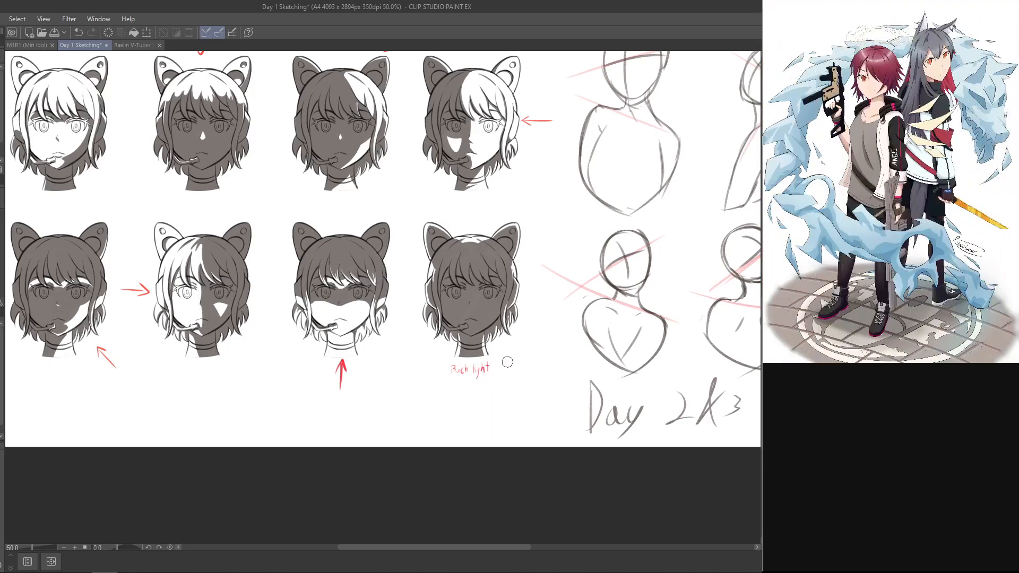
# Step: Try to start a grey handwritten "Day" caption beneath the lower row of heads
pyautogui.moveTo(319, 458); pyautogui.dragTo(426, 446)
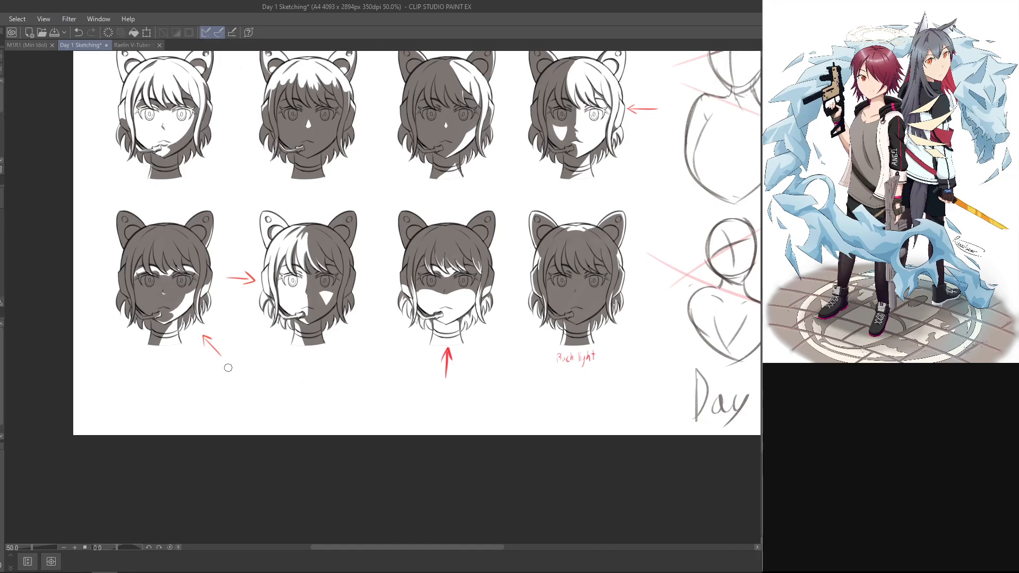
pyautogui.moveTo(206, 386); pyautogui.dragTo(202, 419)
pyautogui.hotkey('ctrl', 'z')
pyautogui.hotkey('ctrl', 'z')
pyautogui.moveTo(204, 380); pyautogui.dragTo(201, 427)
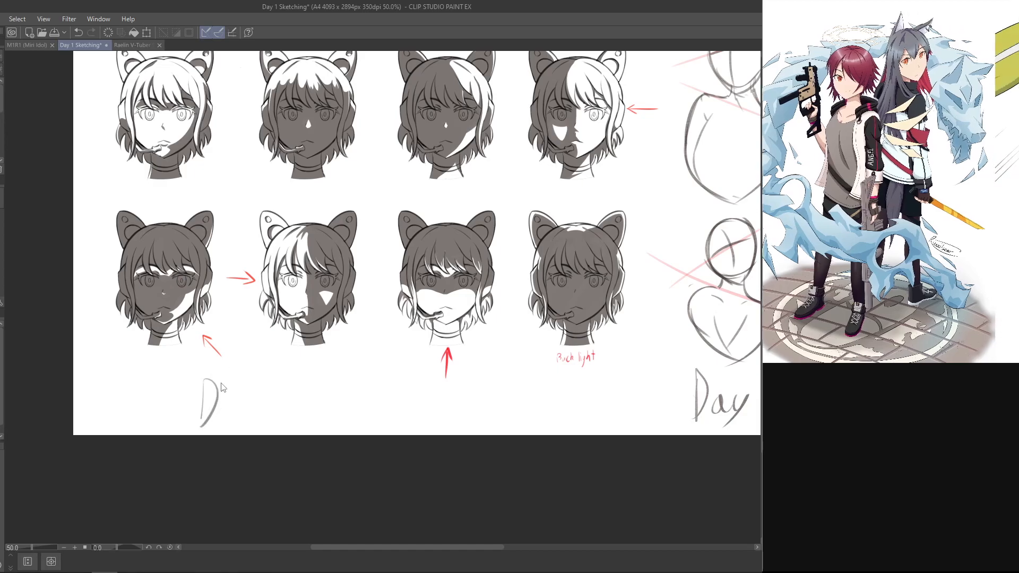
pyautogui.hotkey('ctrl', 'z')
pyautogui.hotkey('ctrl', 'z')
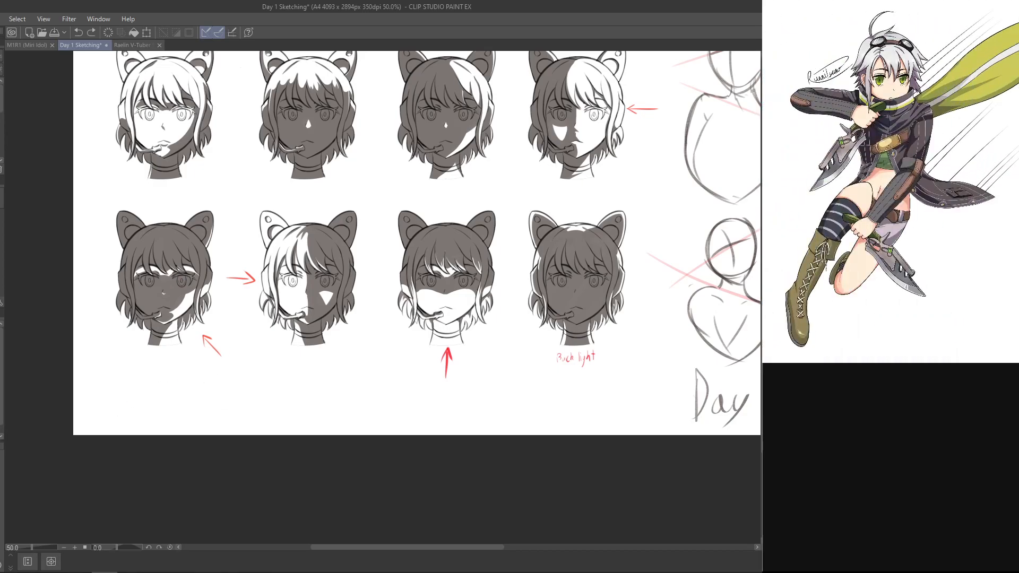
pyautogui.moveTo(208, 374)
pyautogui.mouseDown()
pyautogui.moveTo(207, 416)
pyautogui.moveTo(217, 412)
pyautogui.mouseUp()
pyautogui.hotkey('ctrl', 'z')
pyautogui.hotkey('ctrl', 'z')
pyautogui.hotkey('ctrl', 'z')
pyautogui.hotkey('ctrl', 'z')
# Step: Handwrite the grey caption "Day 4 – 8" beneath the lower row of heads
pyautogui.moveTo(224, 373); pyautogui.dragTo(222, 412)
pyautogui.moveTo(225, 373)
pyautogui.mouseDown()
pyautogui.moveTo(246, 410)
pyautogui.moveTo(260, 399)
pyautogui.moveTo(259, 424)
pyautogui.mouseUp()
pyautogui.moveTo(370, 417)
pyautogui.mouseDown()
pyautogui.moveTo(216, 469)
pyautogui.moveTo(185, 511)
pyautogui.moveTo(367, 428)
pyautogui.mouseUp()
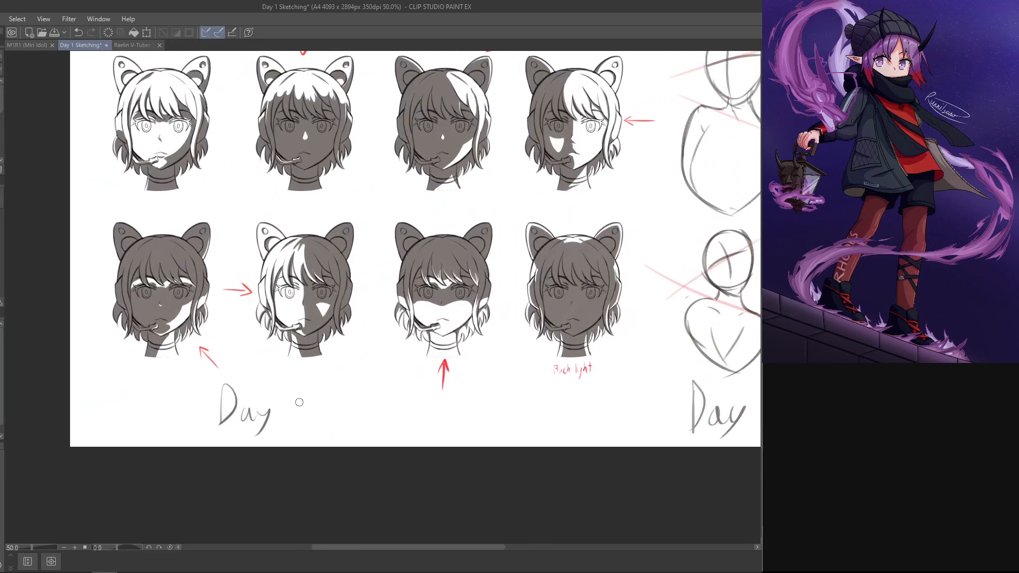
pyautogui.moveTo(640, 143)
pyautogui.mouseDown()
pyautogui.moveTo(437, 257)
pyautogui.moveTo(340, 346)
pyautogui.moveTo(139, 498)
pyautogui.moveTo(534, 212)
pyautogui.moveTo(598, 176)
pyautogui.mouseUp()
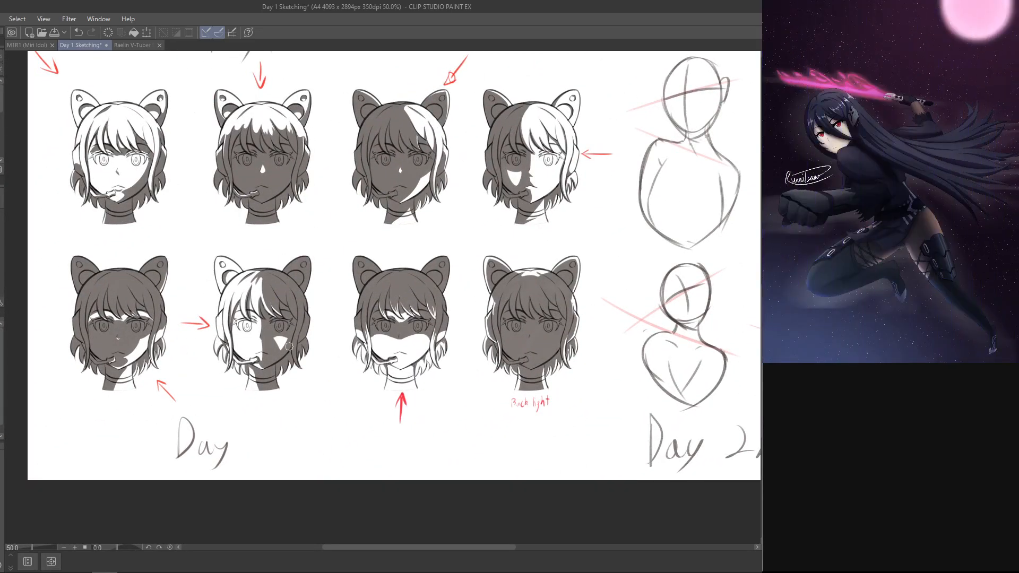
pyautogui.moveTo(501, 434); pyautogui.dragTo(342, 467)
pyautogui.hotkey('ctrl', '-')
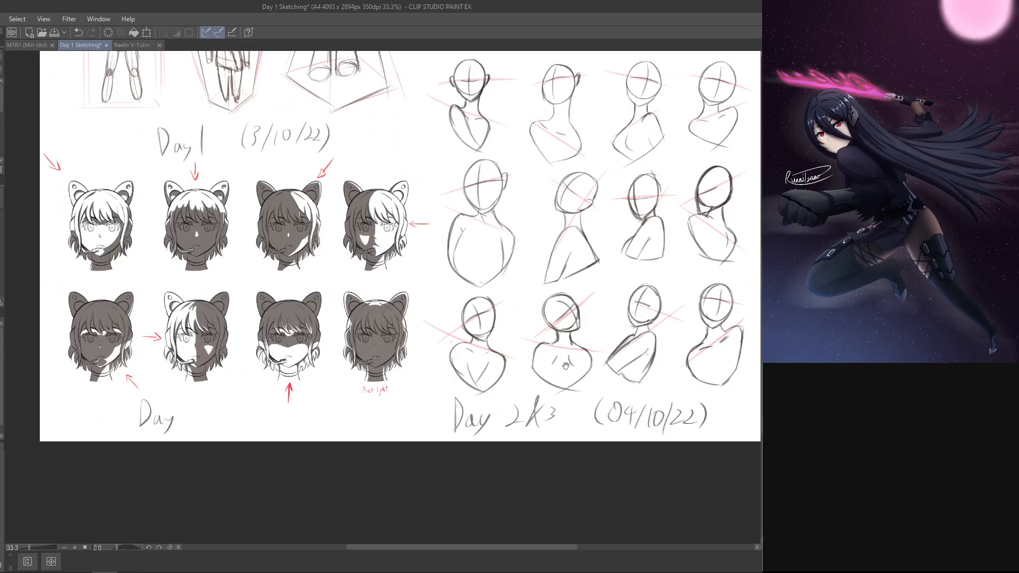
pyautogui.moveTo(198, 407)
pyautogui.mouseDown()
pyautogui.moveTo(186, 422)
pyautogui.moveTo(205, 421)
pyautogui.mouseUp()
pyautogui.moveTo(196, 411)
pyautogui.mouseDown()
pyautogui.moveTo(197, 433)
pyautogui.moveTo(189, 420)
pyautogui.moveTo(203, 419)
pyautogui.mouseUp()
pyautogui.hotkey('ctrl', 'z')
pyautogui.hotkey('ctrl', 'z')
pyautogui.moveTo(197, 407)
pyautogui.mouseDown()
pyautogui.moveTo(198, 430)
pyautogui.moveTo(243, 417)
pyautogui.mouseUp()
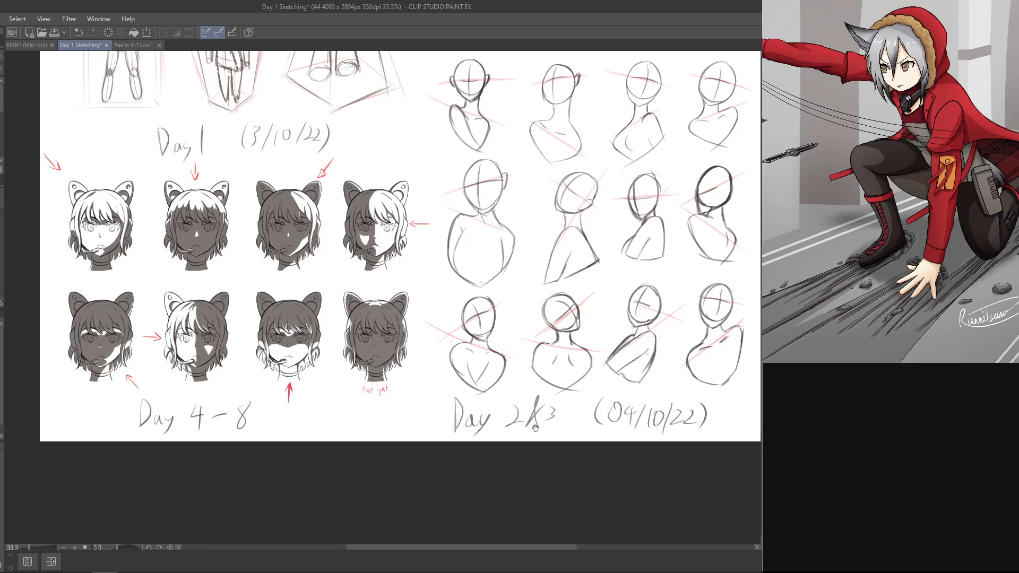
# Step: Capture a screenshot of the area with all eight shaded heads and their caption, and save the drawing
pyautogui.moveTo(424, 483); pyautogui.dragTo(579, 475)
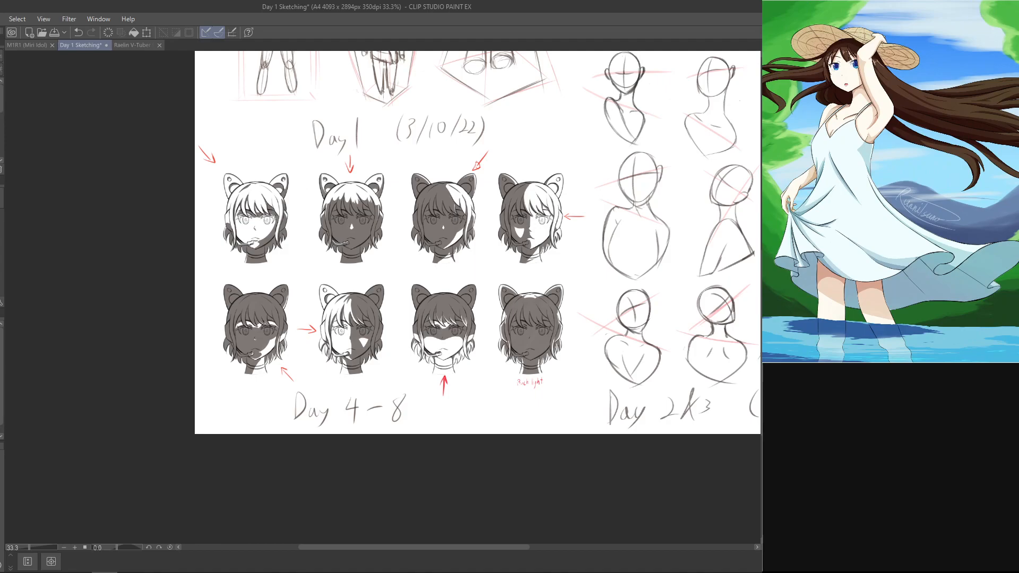
pyautogui.hotkey('ctrl', '+')
pyautogui.moveTo(630, 273); pyautogui.dragTo(588, 300)
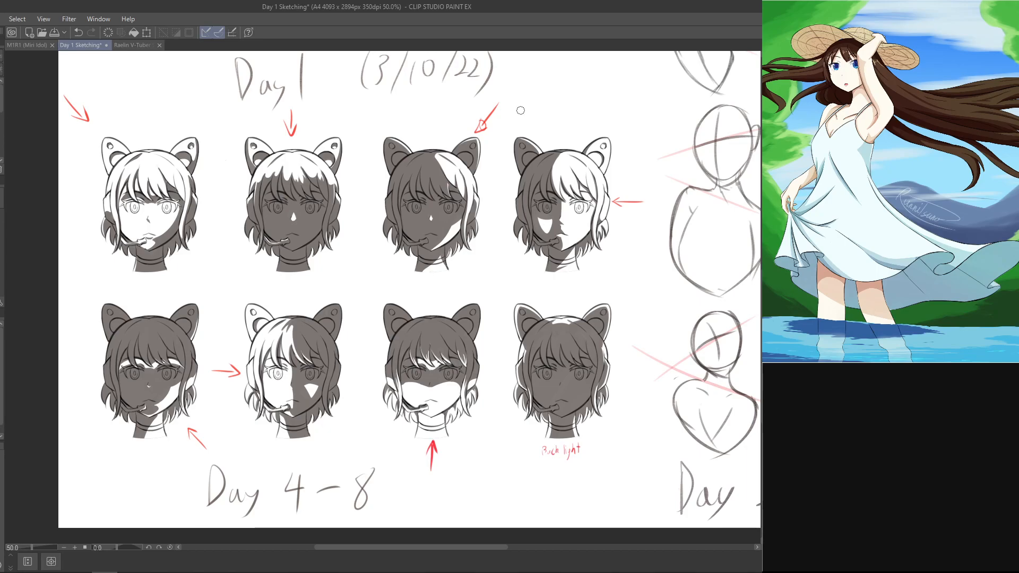
pyautogui.press('Print')
pyautogui.moveTo(45, 87); pyautogui.dragTo(650, 535)
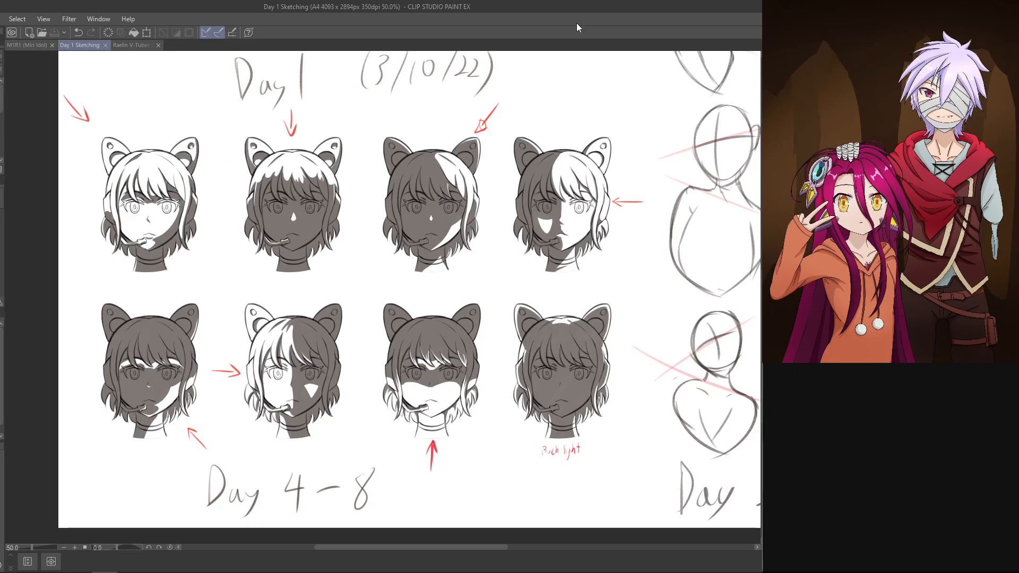
# Step: Review the whole study sheet and check how the date is written beside the "Day 2&3" caption
pyautogui.hotkey('ctrl', '-')
pyautogui.hotkey('ctrl', '-')
pyautogui.moveTo(698, 231); pyautogui.dragTo(572, 302)
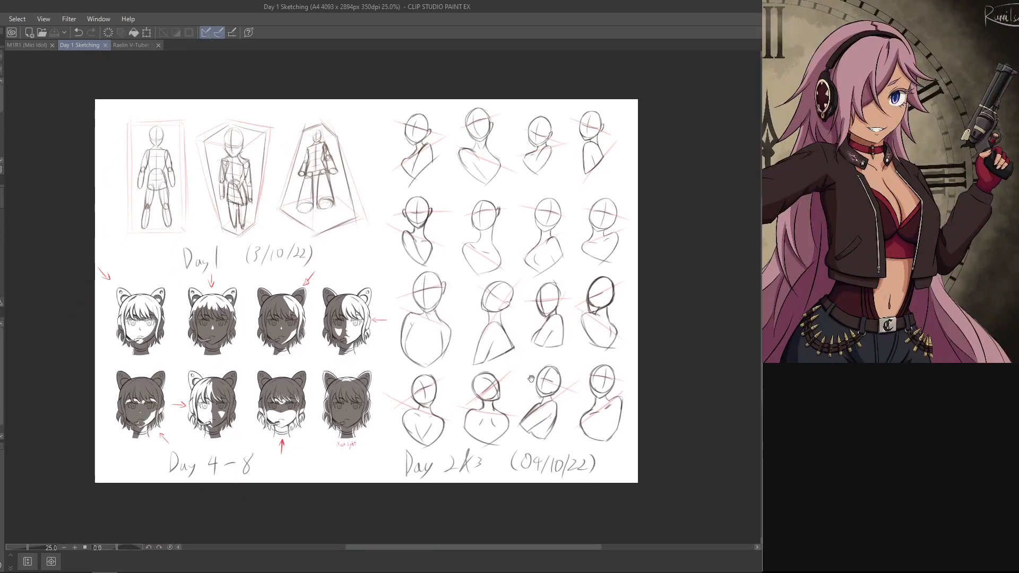
pyautogui.moveTo(514, 404)
pyautogui.mouseDown()
pyautogui.moveTo(612, 330)
pyautogui.moveTo(569, 318)
pyautogui.mouseUp()
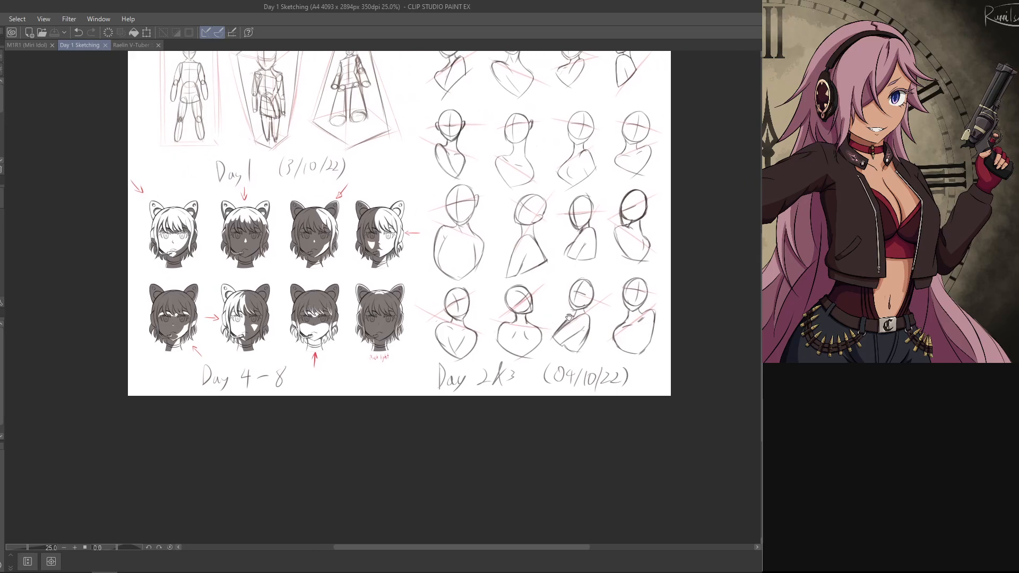
pyautogui.moveTo(440, 422)
pyautogui.mouseDown()
pyautogui.moveTo(510, 367)
pyautogui.moveTo(449, 341)
pyautogui.mouseUp()
pyautogui.hotkey('ctrl', '+')
pyautogui.hotkey('ctrl', '+')
pyautogui.hotkey('ctrl', '+')
pyautogui.hotkey('ctrl', '+')
pyautogui.hotkey('ctrl', '-')
pyautogui.hotkey('ctrl', '-')
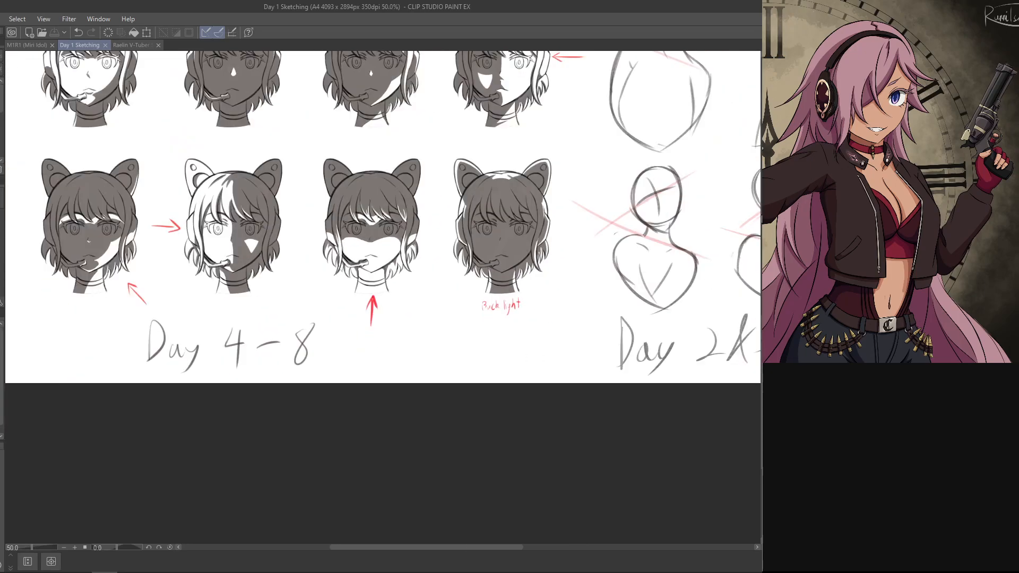
pyautogui.moveTo(569, 422); pyautogui.dragTo(409, 466)
pyautogui.moveTo(669, 384); pyautogui.dragTo(625, 392)
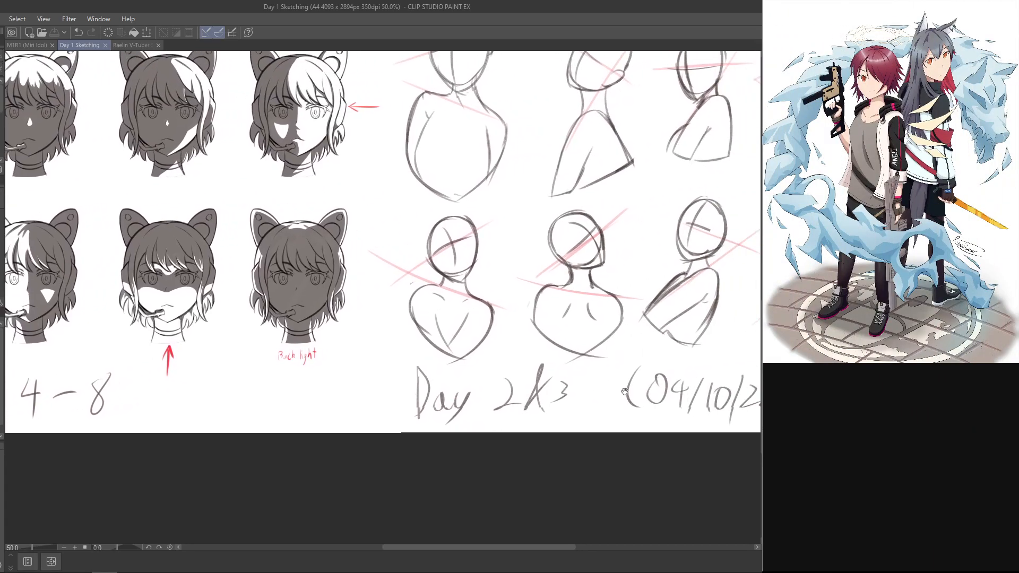
pyautogui.moveTo(479, 407); pyautogui.dragTo(721, 355)
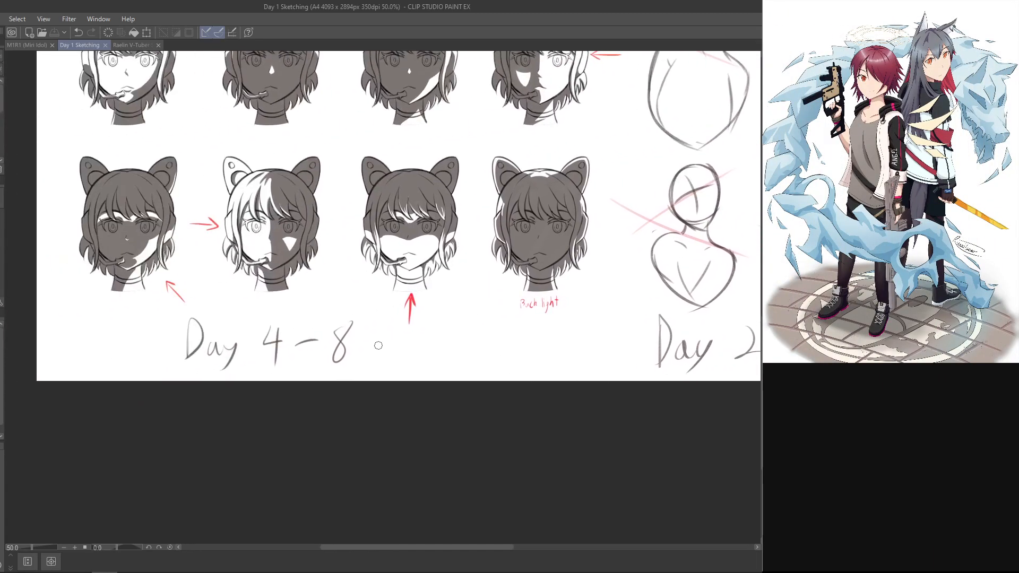
# Step: Handwrite the date "(06/10/22)" after the "Day 4 – 8" caption
pyautogui.moveTo(387, 331); pyautogui.dragTo(385, 369)
pyautogui.hotkey('ctrl', 'z')
pyautogui.moveTo(381, 334)
pyautogui.mouseDown()
pyautogui.moveTo(376, 366)
pyautogui.moveTo(398, 331)
pyautogui.moveTo(409, 358)
pyautogui.moveTo(346, 425)
pyautogui.moveTo(255, 451)
pyautogui.mouseUp()
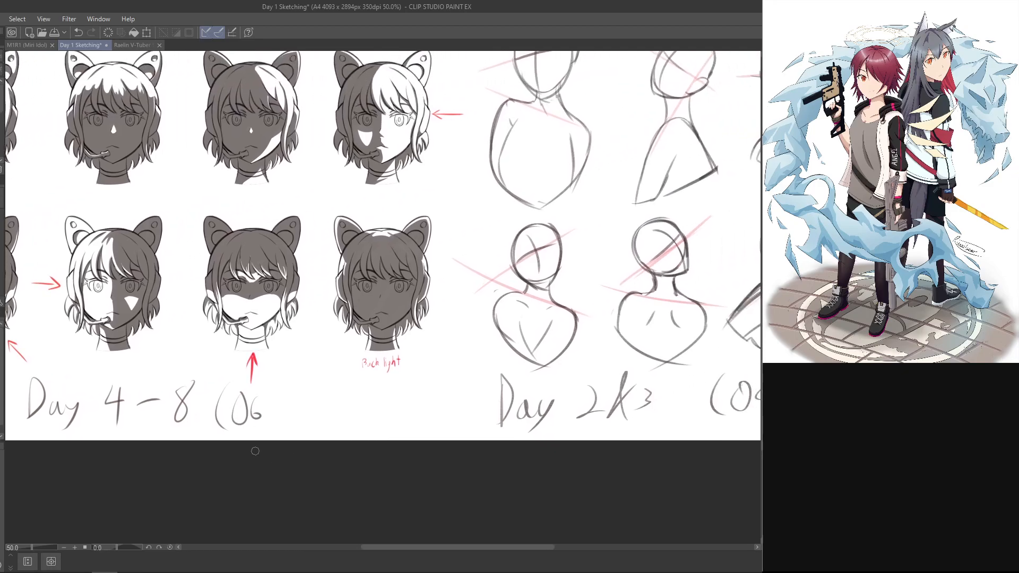
pyautogui.moveTo(283, 377); pyautogui.dragTo(264, 433)
pyautogui.moveTo(337, 447)
pyautogui.mouseDown()
pyautogui.moveTo(120, 420)
pyautogui.moveTo(377, 378)
pyautogui.mouseUp()
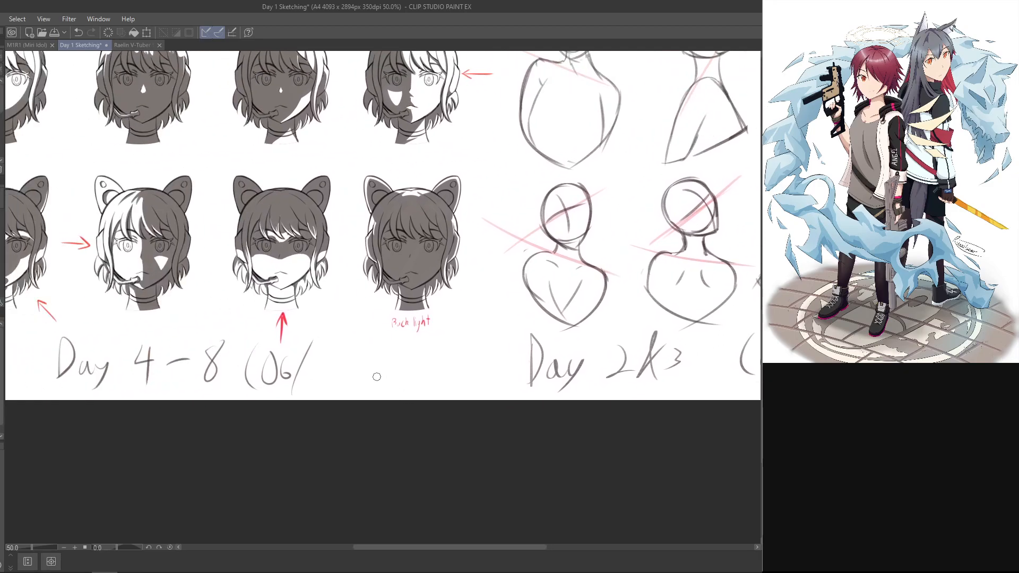
pyautogui.moveTo(312, 354)
pyautogui.mouseDown()
pyautogui.moveTo(315, 375)
pyautogui.moveTo(324, 353)
pyautogui.moveTo(335, 394)
pyautogui.mouseUp()
pyautogui.moveTo(351, 354)
pyautogui.mouseDown()
pyautogui.moveTo(361, 379)
pyautogui.moveTo(393, 377)
pyautogui.mouseUp()
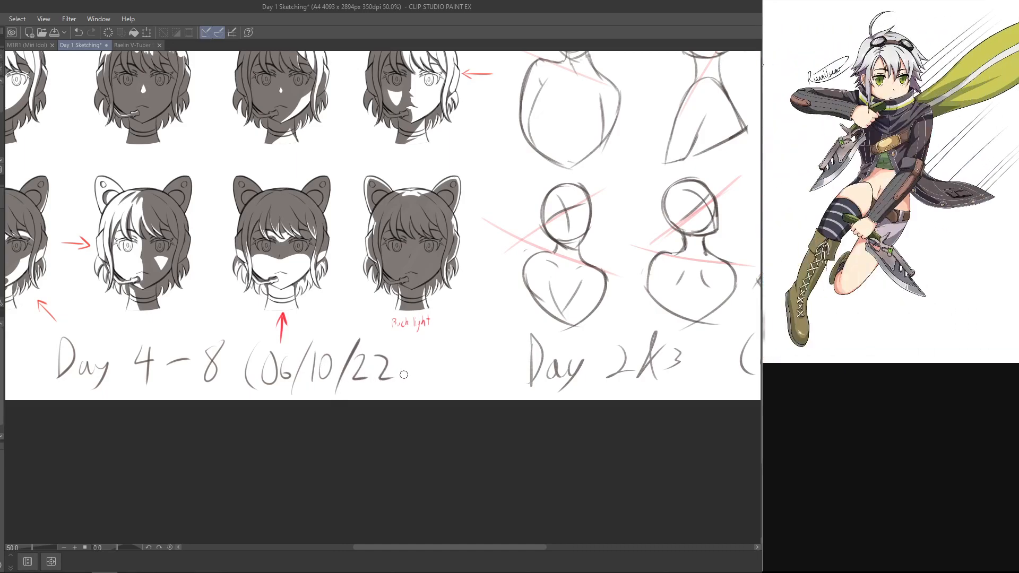
pyautogui.moveTo(404, 339); pyautogui.dragTo(397, 391)
pyautogui.moveTo(476, 453)
pyautogui.mouseDown()
pyautogui.moveTo(300, 503)
pyautogui.moveTo(324, 505)
pyautogui.mouseUp()
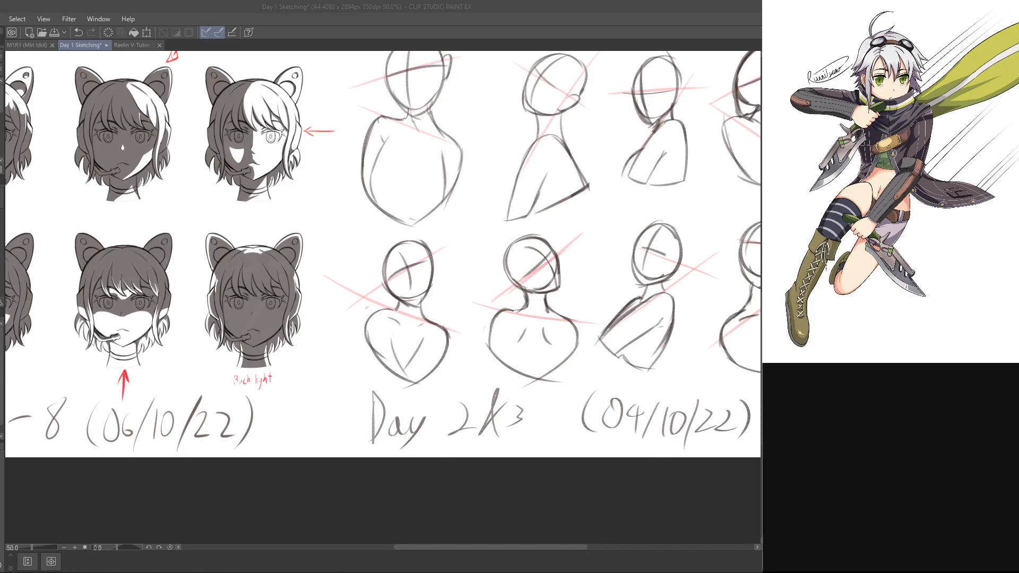
# Step: Fit the complete sheet in view and save the Day 1 Sketching document
pyautogui.hotkey('ctrl', '-')
pyautogui.hotkey('ctrl', '-')
pyautogui.moveTo(489, 388)
pyautogui.mouseDown()
pyautogui.moveTo(498, 448)
pyautogui.moveTo(491, 441)
pyautogui.mouseUp()
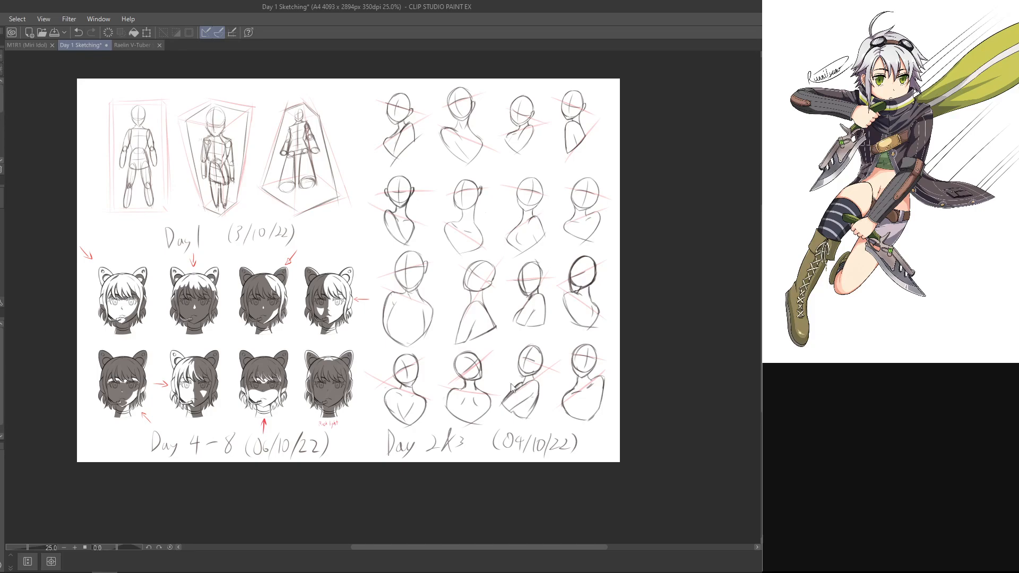
pyautogui.hotkey('ctrl', 's')
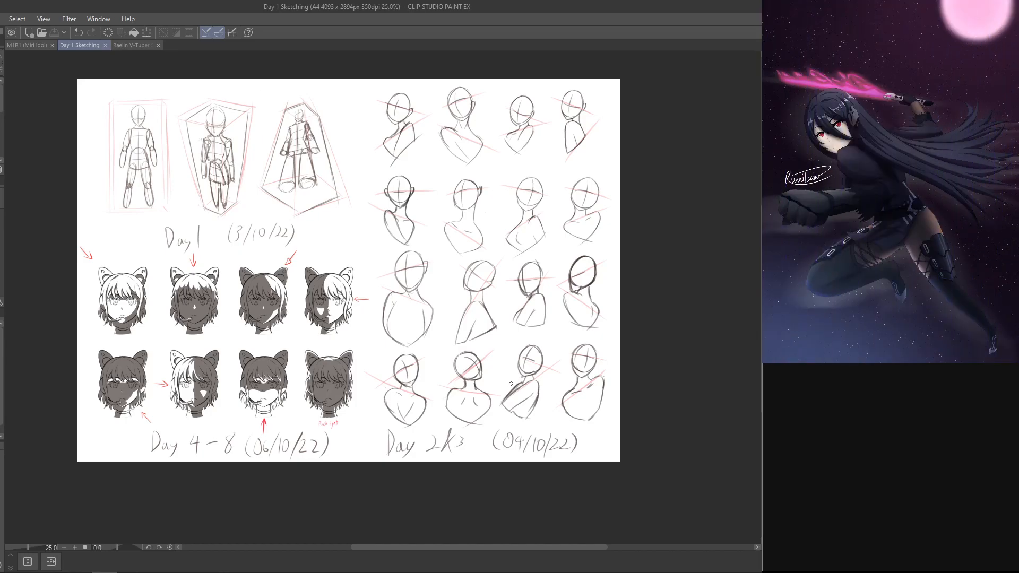
# Step: Switch to the Raelin V-Tuber Sketch document and undo the last change to the choker's bell pendant
pyautogui.click(139, 45)
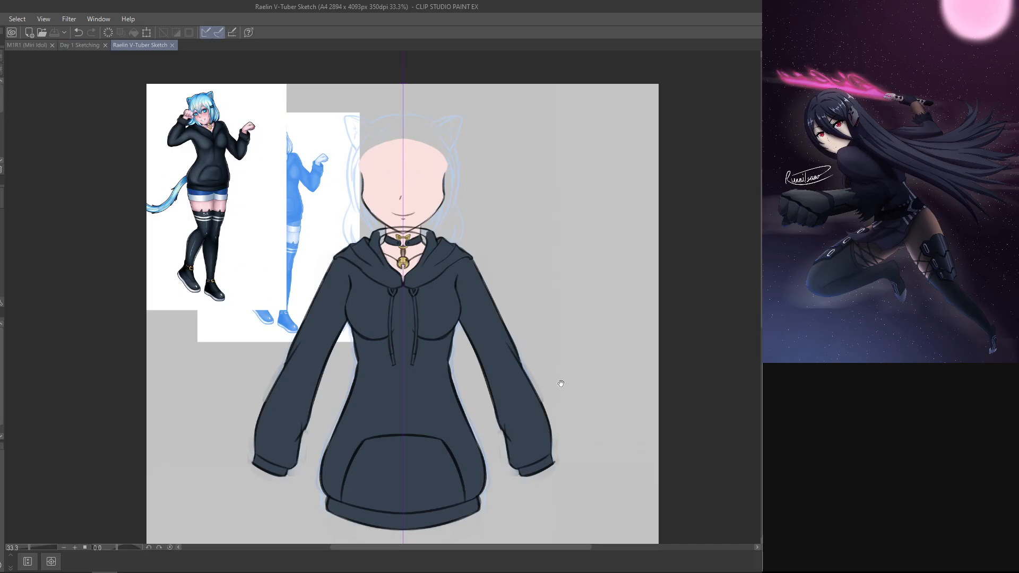
pyautogui.moveTo(561, 383); pyautogui.dragTo(547, 399)
pyautogui.hotkey('ctrl', 'alt', '0')
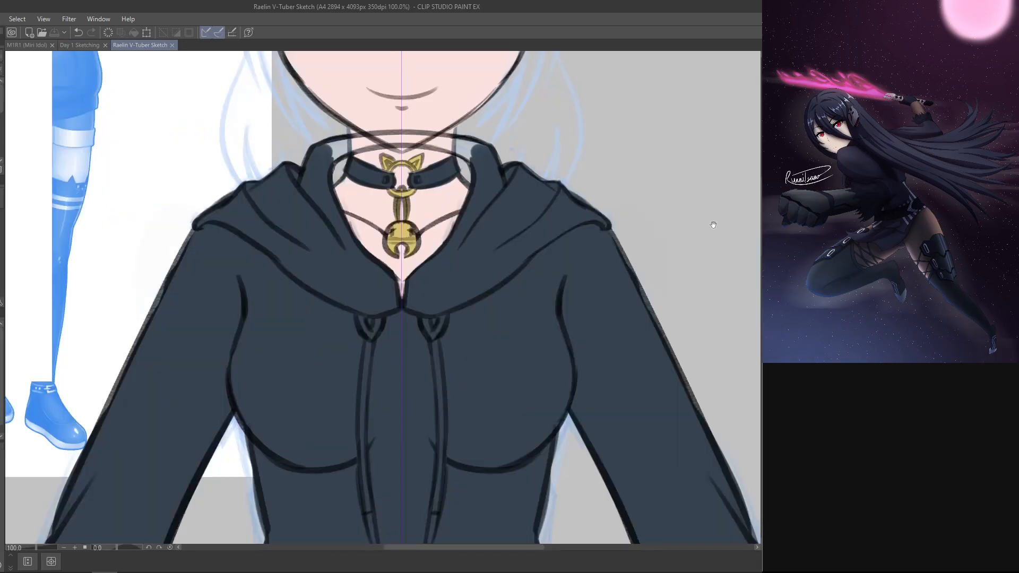
pyautogui.moveTo(713, 225); pyautogui.dragTo(693, 246)
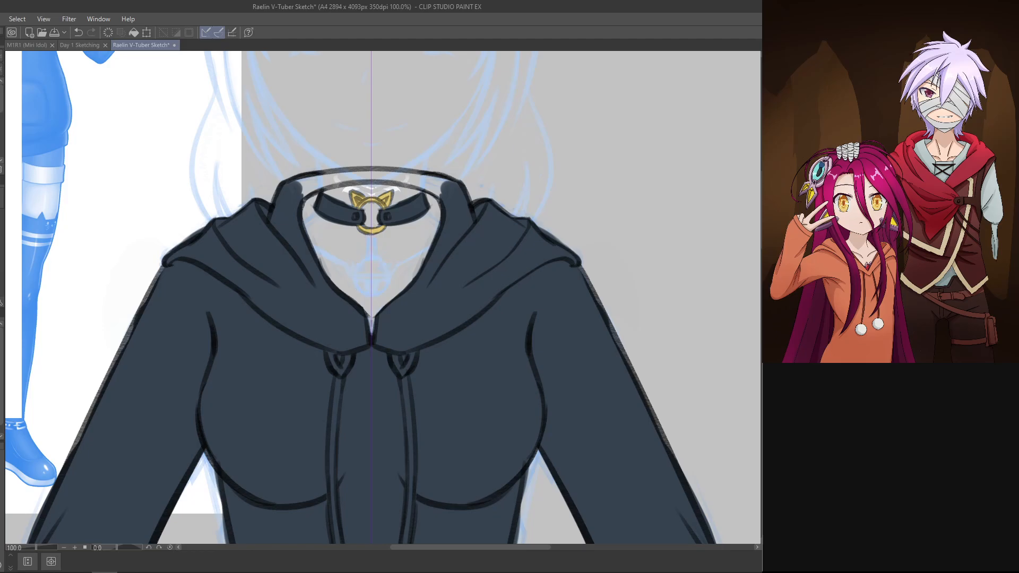
pyautogui.hotkey('ctrl', 'z')
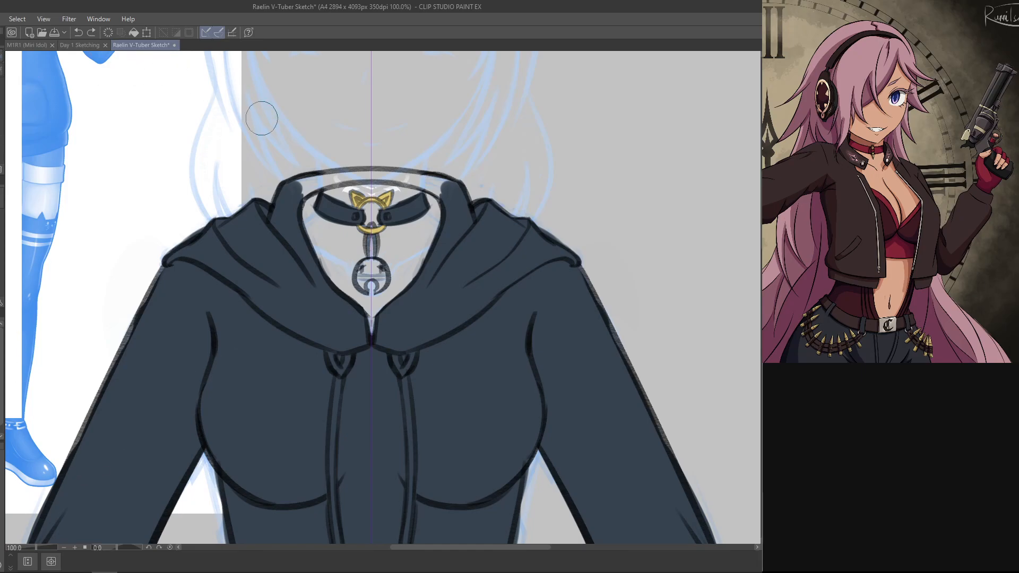
# Step: Erase the old connector between the choker ring and the bell and try out a new link below the ring
pyautogui.moveTo(368, 226)
pyautogui.mouseDown()
pyautogui.moveTo(355, 246)
pyautogui.moveTo(376, 244)
pyautogui.moveTo(355, 249)
pyautogui.moveTo(387, 249)
pyautogui.mouseUp()
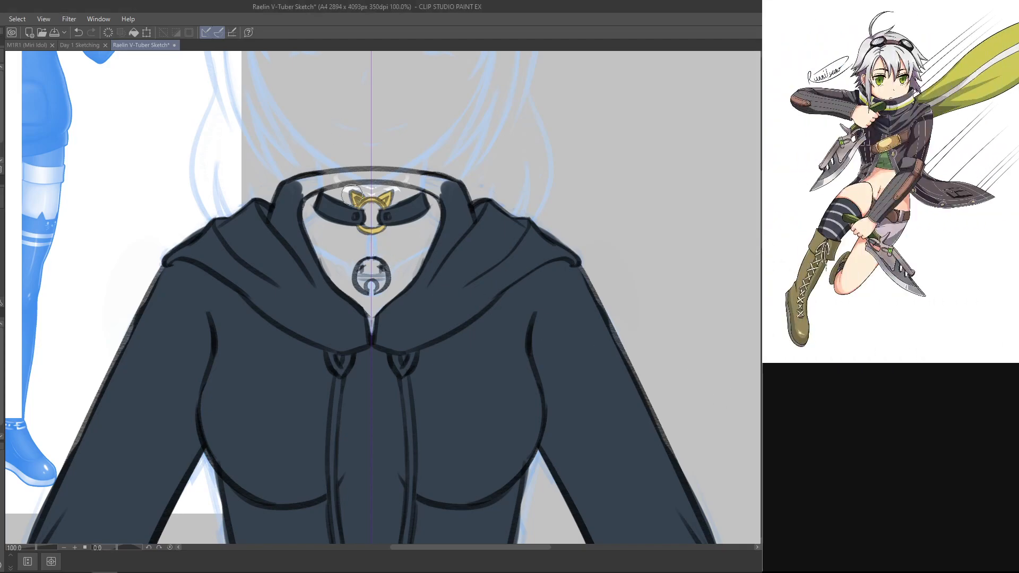
pyautogui.moveTo(368, 251); pyautogui.dragTo(367, 256)
pyautogui.hotkey('ctrl', 'z')
pyautogui.hotkey('ctrl', 'z')
pyautogui.hotkey('ctrl', 'z')
pyautogui.click(369, 232)
pyautogui.hotkey('ctrl', 'z')
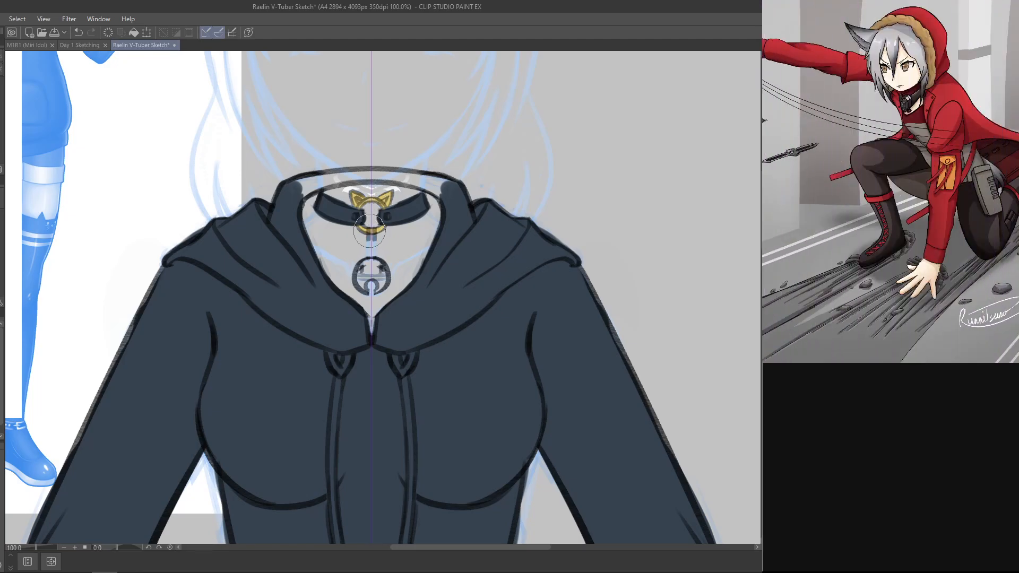
# Step: Sketch a small clasp hanging from the choker ring toward the bell, redrawing the strokes that do not fit
pyautogui.moveTo(367, 237); pyautogui.dragTo(371, 242)
pyautogui.hotkey('ctrl', 'z')
pyautogui.moveTo(372, 234); pyautogui.dragTo(368, 230)
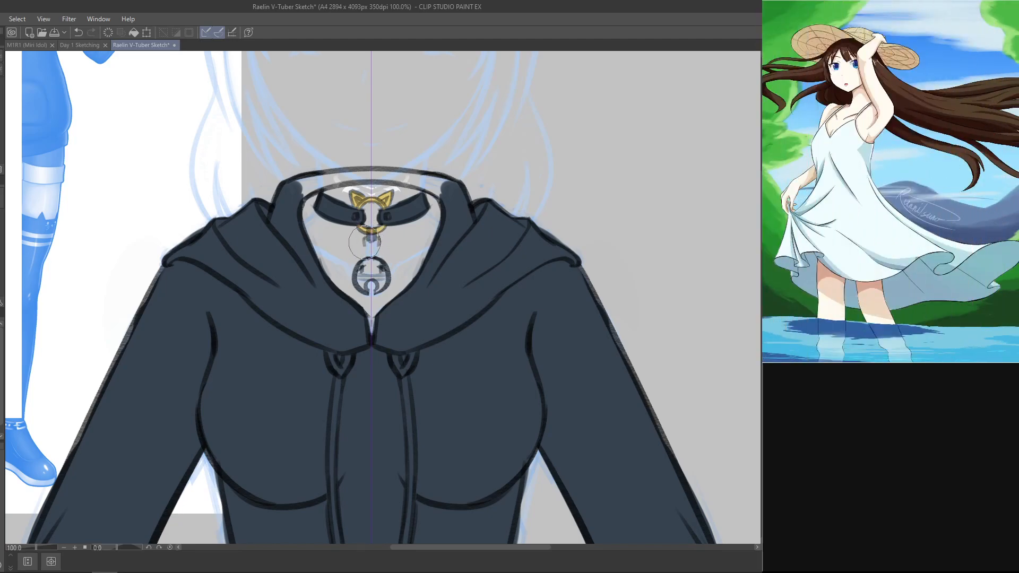
pyautogui.hotkey('ctrl', 'z')
pyautogui.moveTo(365, 248); pyautogui.dragTo(374, 246)
pyautogui.hotkey('ctrl', 'z')
pyautogui.hotkey('ctrl', 'z')
pyautogui.hotkey('ctrl', 'z')
pyautogui.moveTo(368, 245); pyautogui.dragTo(369, 256)
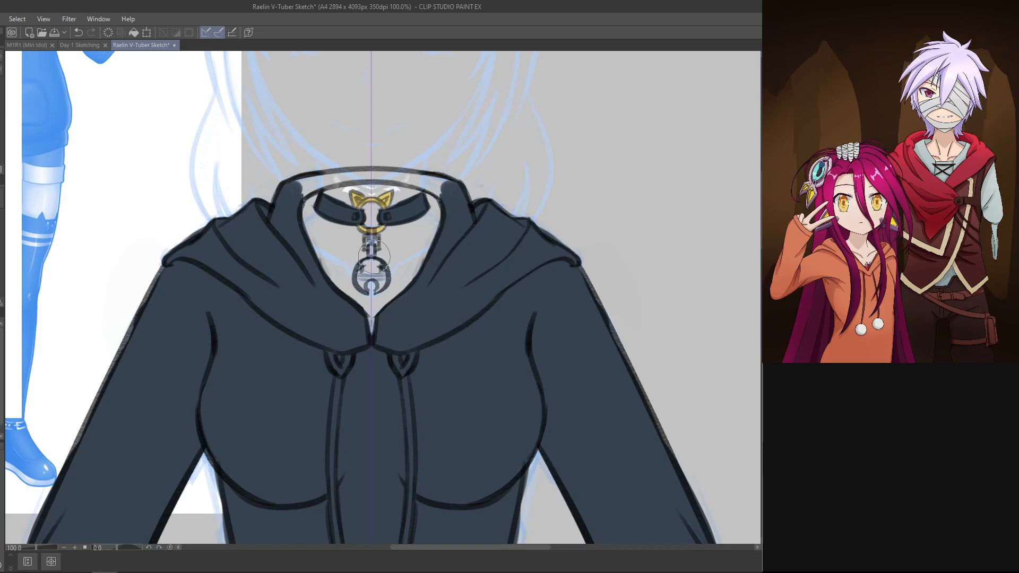
pyautogui.hotkey('ctrl', 'z')
pyautogui.hotkey('ctrl', 'y')
# Step: Select the clasp and try reshaping it with Free Transform and Distort
pyautogui.moveTo(373, 251)
pyautogui.mouseDown()
pyautogui.moveTo(387, 237)
pyautogui.moveTo(373, 252)
pyautogui.mouseUp()
pyautogui.hotkey('ctrl', 't')
pyautogui.rightClick(378, 239)
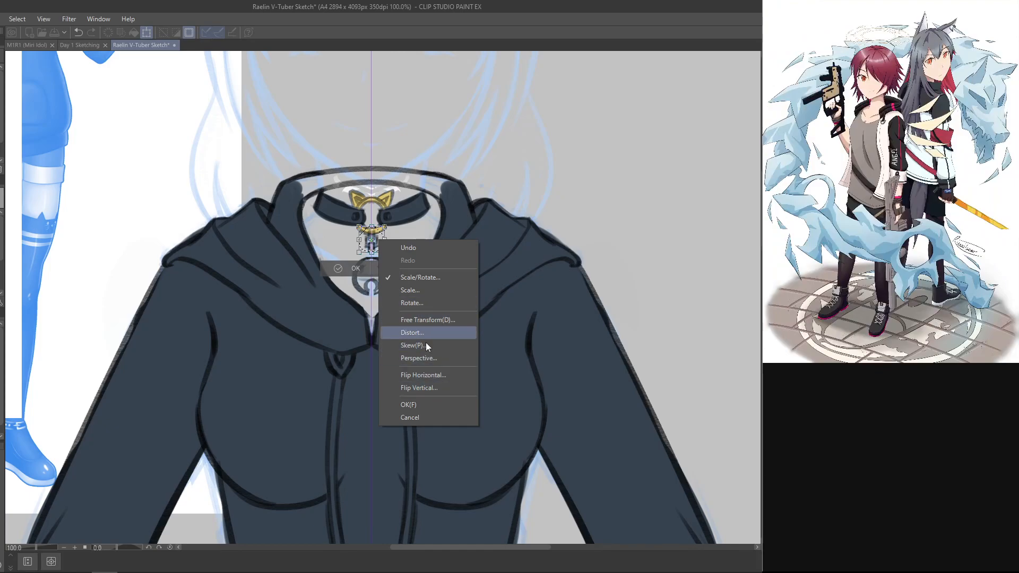
pyautogui.click(424, 303)
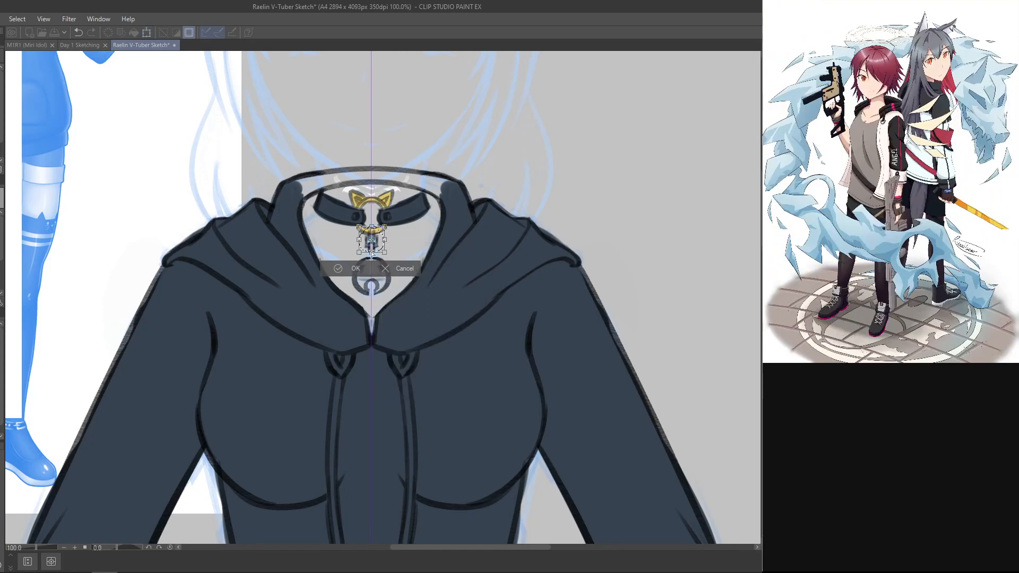
pyautogui.moveTo(372, 253); pyautogui.dragTo(375, 255)
pyautogui.rightClick(378, 245)
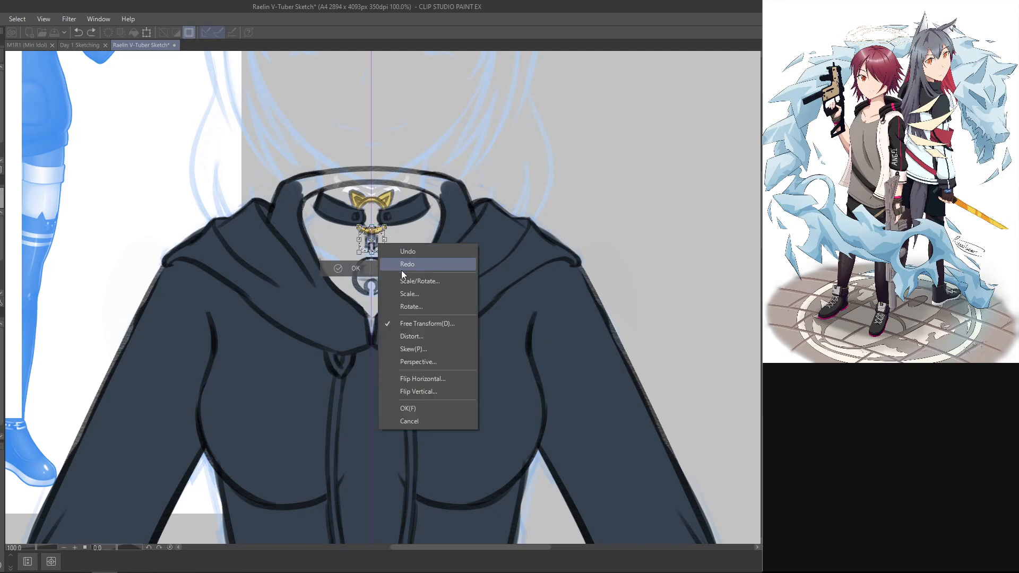
pyautogui.click(433, 335)
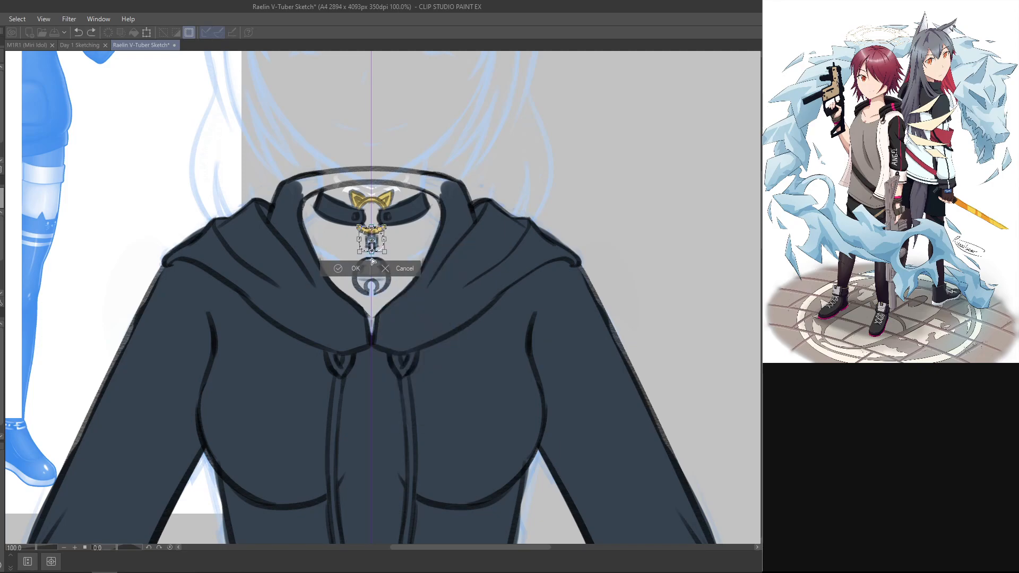
pyautogui.rightClick(376, 241)
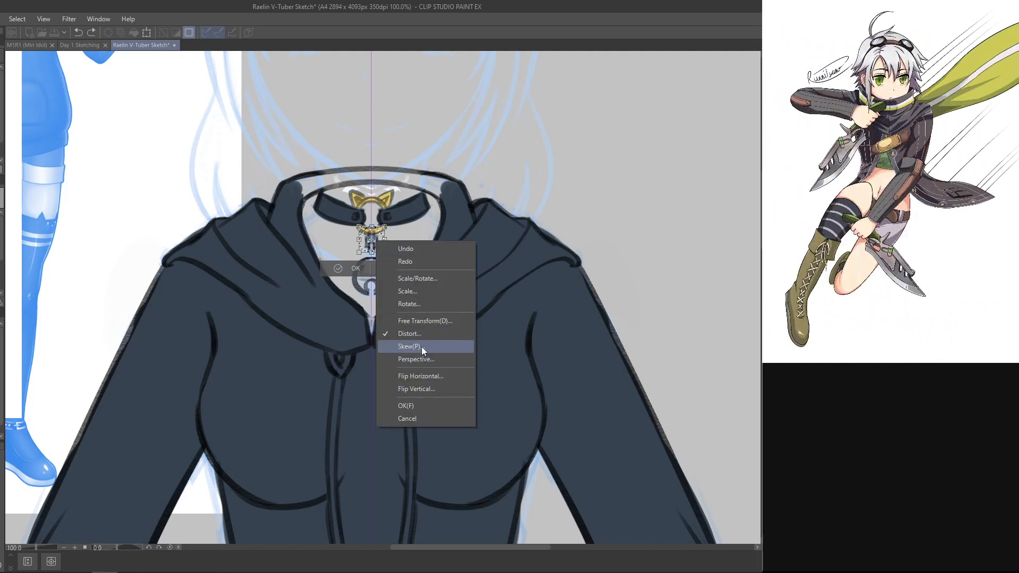
pyautogui.click(424, 278)
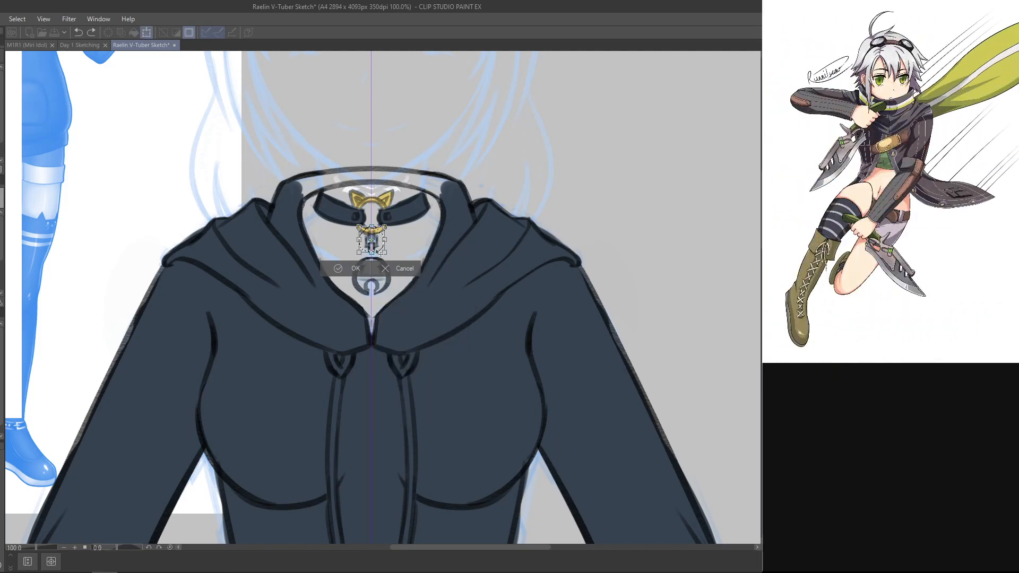
# Step: Try stretching the clasp down toward the bell with Scale and undo the stretching
pyautogui.rightClick(379, 245)
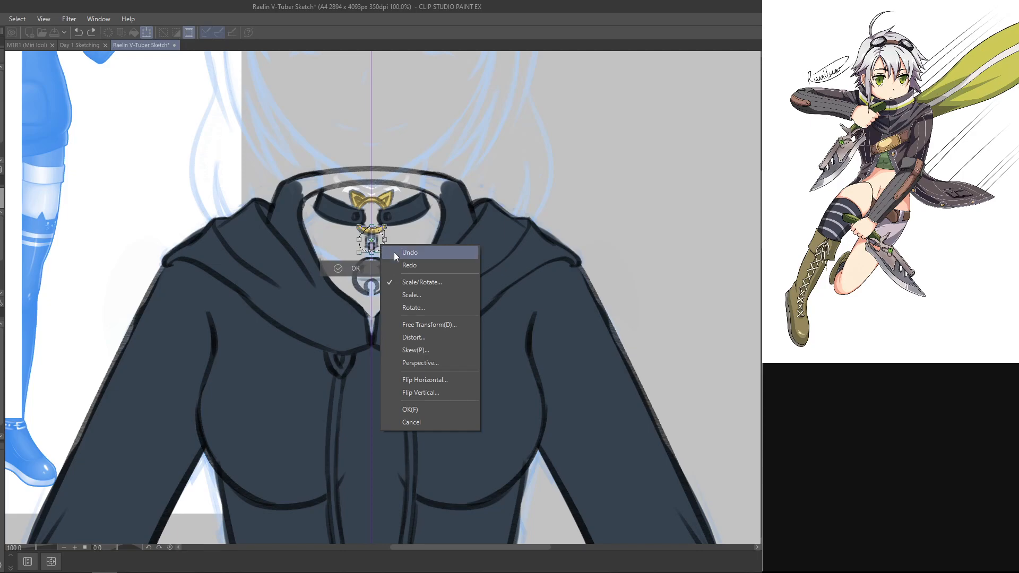
pyautogui.click(405, 266)
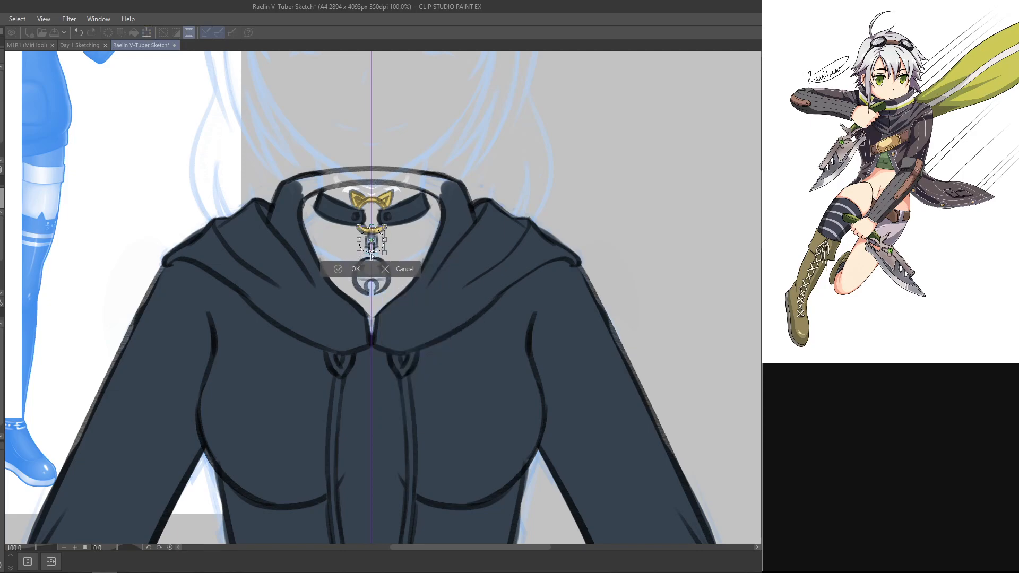
pyautogui.moveTo(371, 251); pyautogui.dragTo(371, 258)
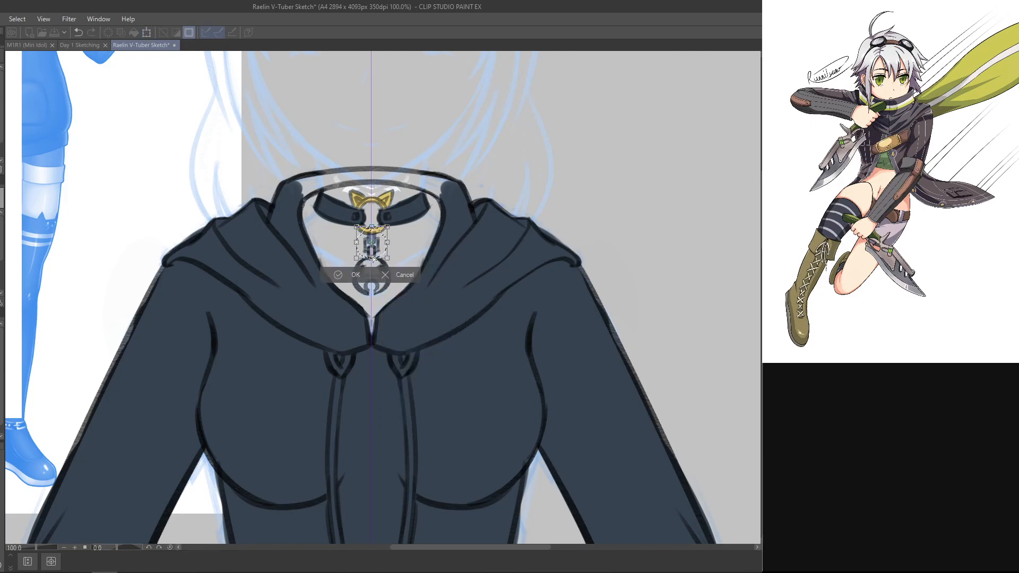
pyautogui.hotkey('ctrl', 'z')
pyautogui.moveTo(372, 253); pyautogui.dragTo(373, 259)
pyautogui.hotkey('ctrl', 'z')
pyautogui.hotkey('ctrl', 'z')
# Step: Try reshaping the selected clasp with the Perspective and Skew transforms
pyautogui.rightClick(381, 246)
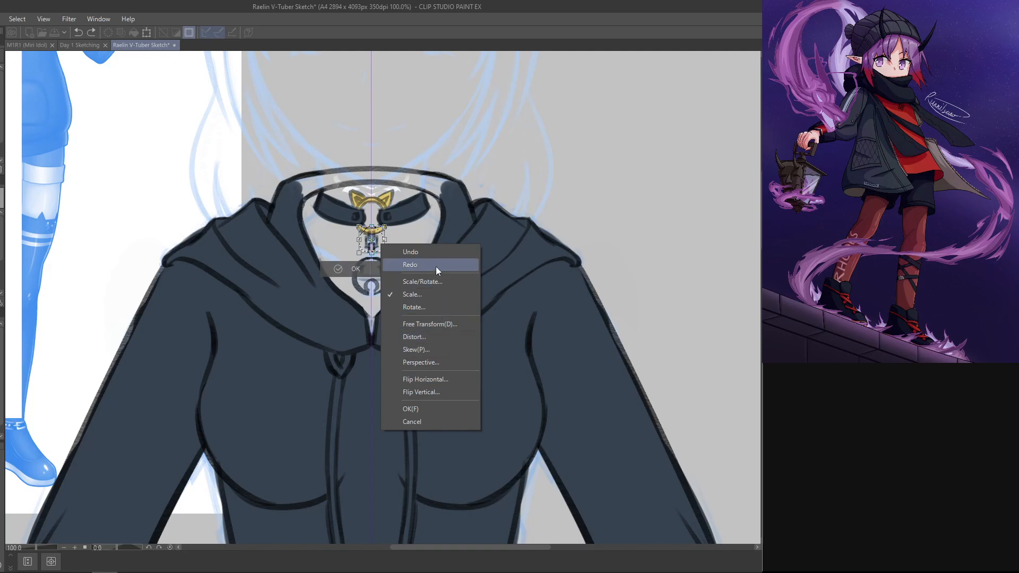
pyautogui.click(447, 362)
pyautogui.moveTo(373, 260); pyautogui.dragTo(373, 260)
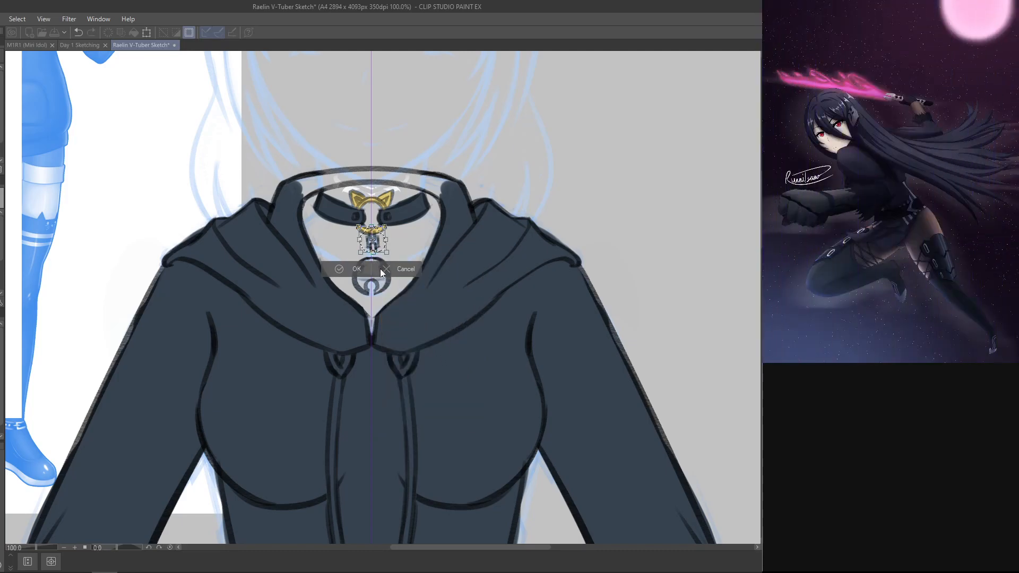
pyautogui.hotkey('ctrl', 'z')
pyautogui.rightClick(377, 243)
pyautogui.click(412, 348)
pyautogui.moveTo(373, 252); pyautogui.dragTo(373, 258)
pyautogui.rightClick(377, 244)
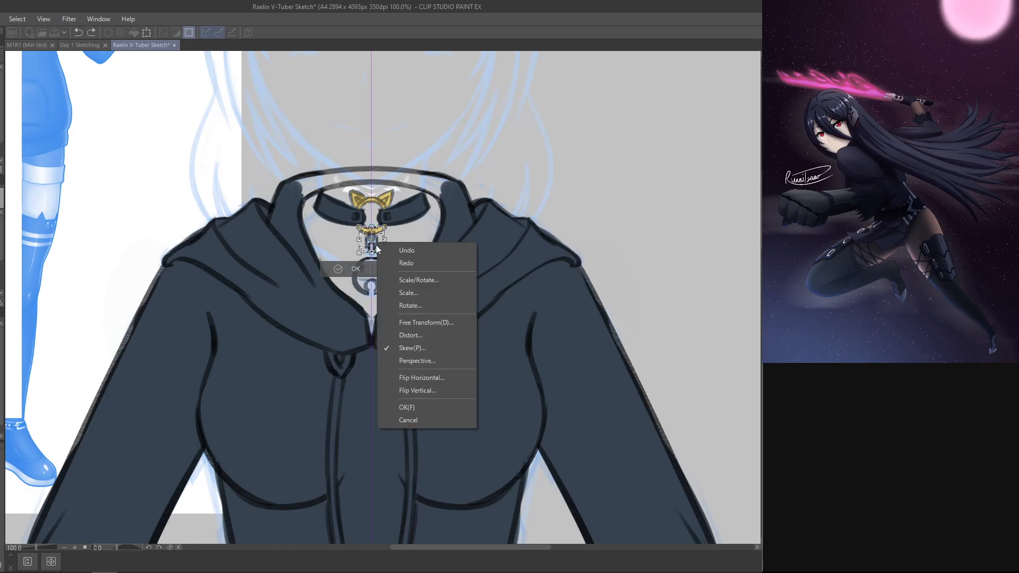
pyautogui.click(415, 340)
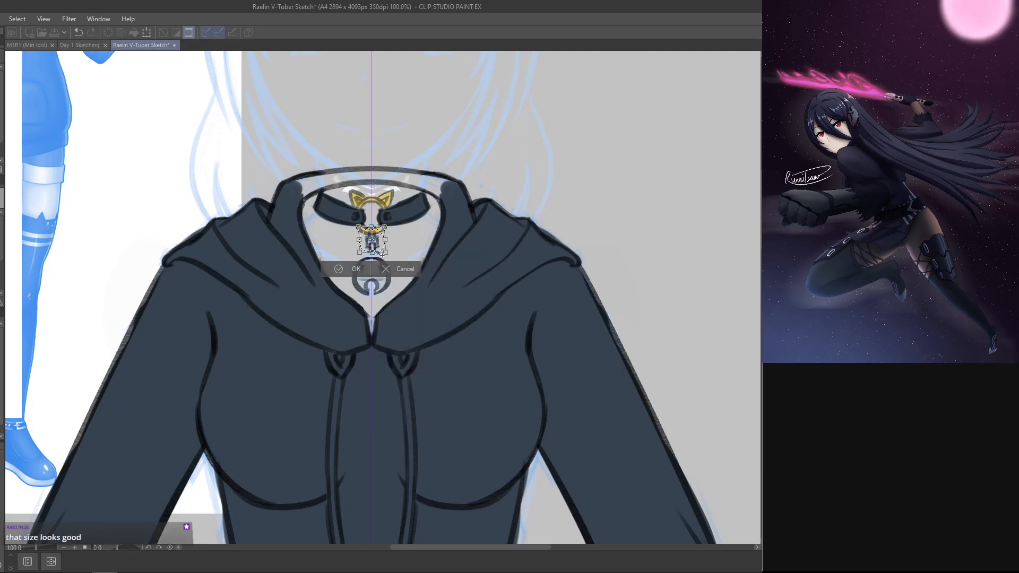
# Step: Try scaling the clasp once more and clear its selection
pyautogui.rightClick(378, 244)
pyautogui.click(402, 290)
pyautogui.moveTo(372, 253)
pyautogui.mouseDown()
pyautogui.moveTo(380, 237)
pyautogui.moveTo(375, 255)
pyautogui.mouseUp()
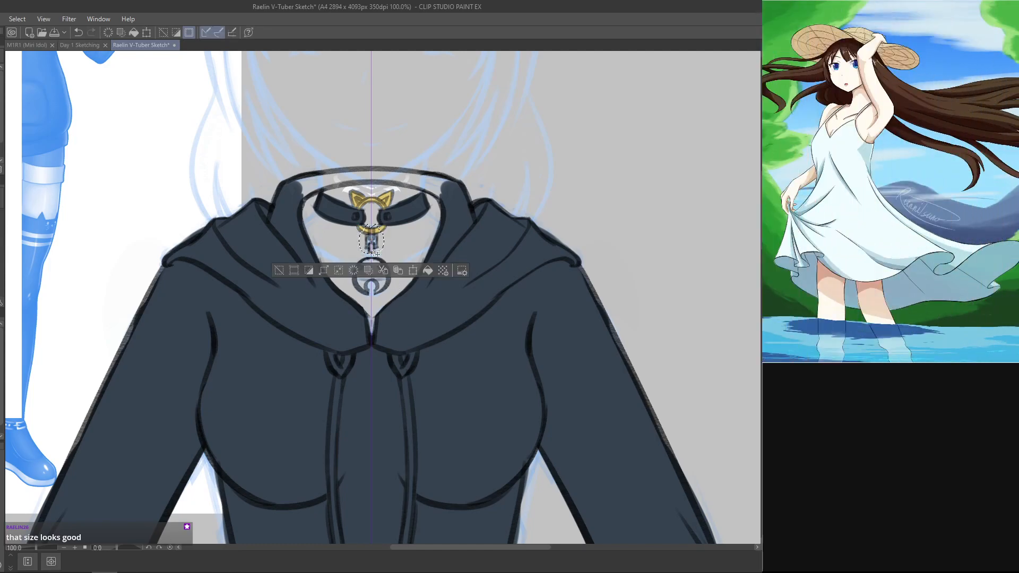
pyautogui.press('Return')
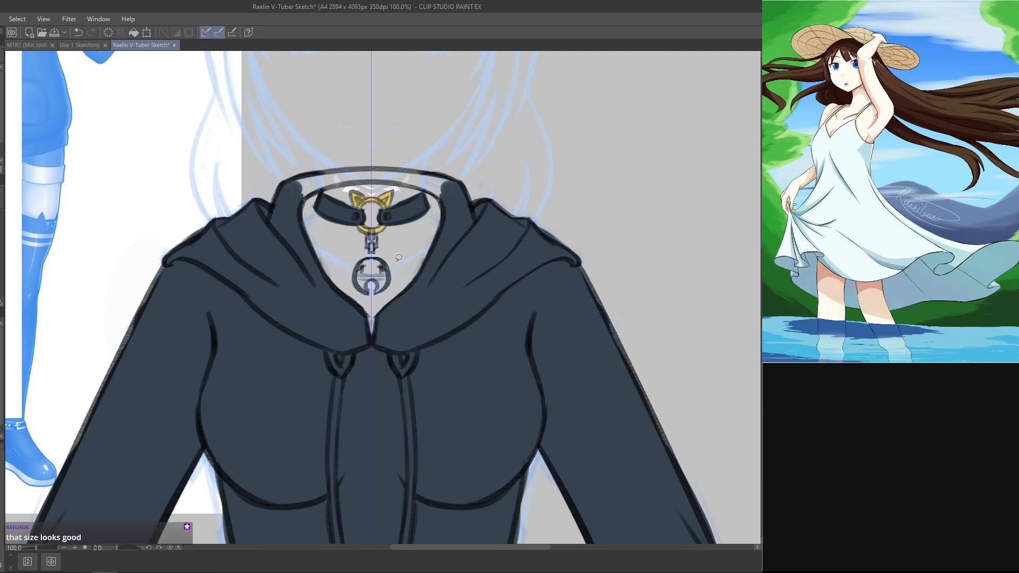
# Step: Select the bell, nudge it upward to meet the clasp, and clear the selection
pyautogui.moveTo(363, 254)
pyautogui.mouseDown()
pyautogui.moveTo(368, 299)
pyautogui.moveTo(398, 272)
pyautogui.moveTo(361, 254)
pyautogui.moveTo(355, 286)
pyautogui.moveTo(380, 297)
pyautogui.moveTo(379, 256)
pyautogui.mouseUp()
pyautogui.moveTo(371, 256)
pyautogui.mouseDown()
pyautogui.moveTo(362, 256)
pyautogui.moveTo(353, 292)
pyautogui.moveTo(361, 302)
pyautogui.moveTo(379, 277)
pyautogui.mouseUp()
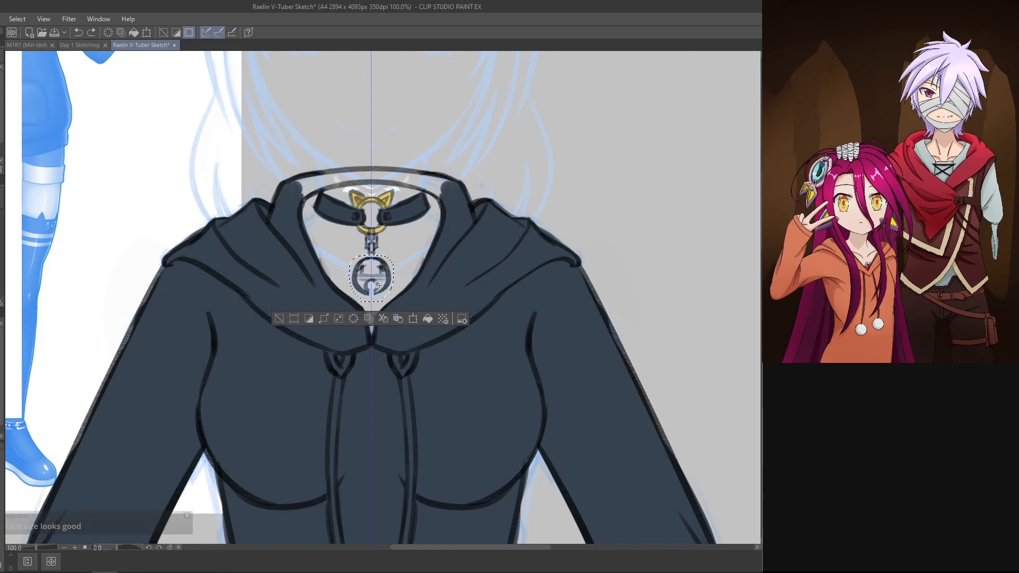
pyautogui.hotkey('ctrl', 't')
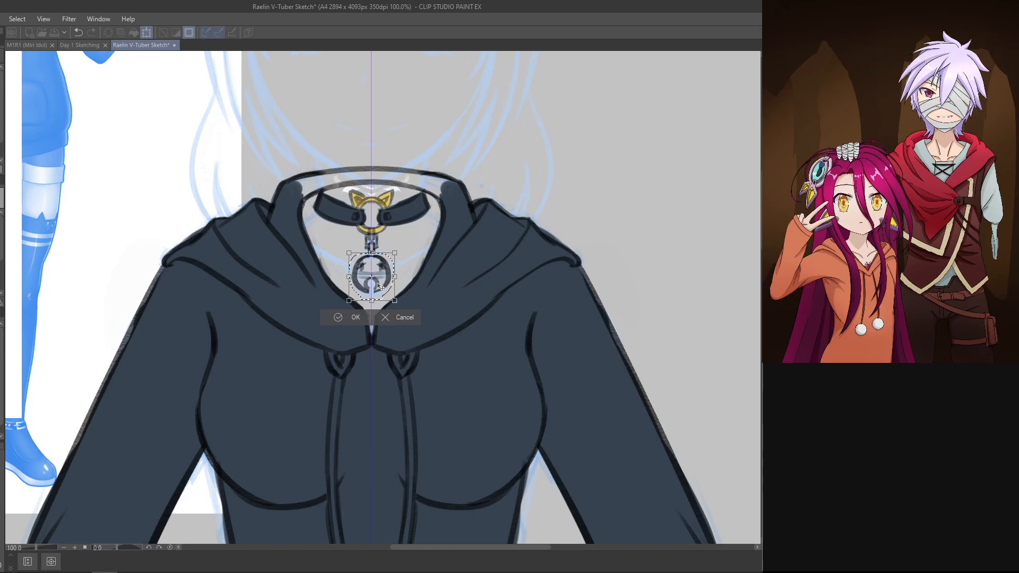
pyautogui.press('Up')
pyautogui.press('Up')
pyautogui.press('Up')
pyautogui.press('Up')
pyautogui.press('Up')
pyautogui.press('Up')
pyautogui.press('Up')
pyautogui.press('Up')
pyautogui.press('Up')
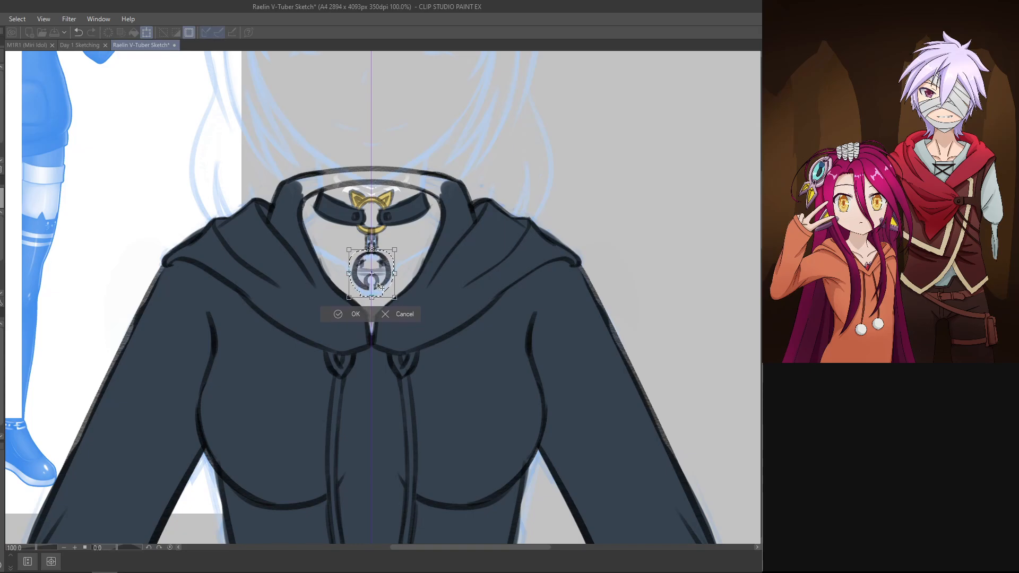
pyautogui.press('Return')
pyautogui.hotkey('ctrl', 'd')
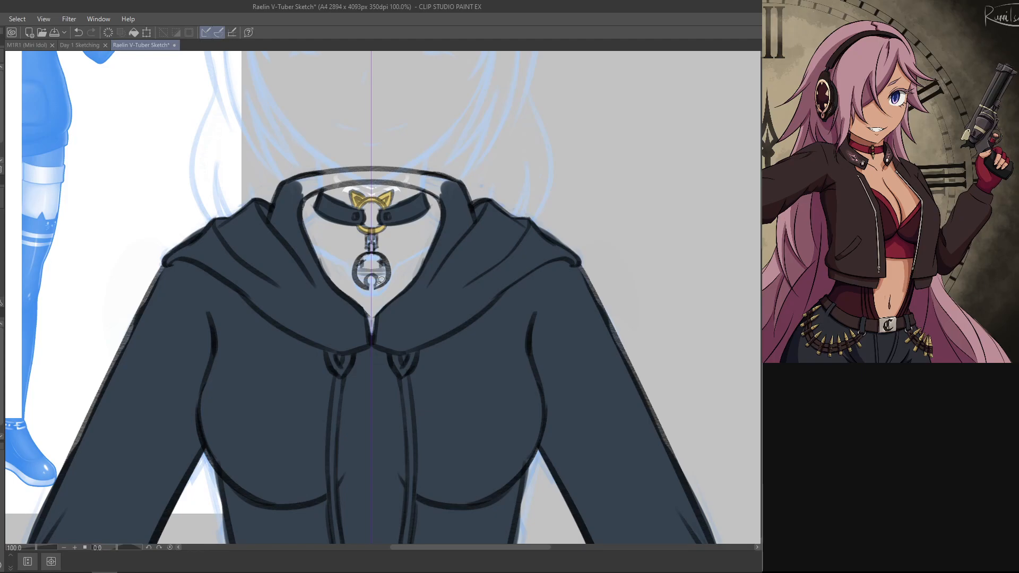
# Step: Paint the choker's clasp and bell gold to match the cat-ear ring
pyautogui.moveTo(539, 339); pyautogui.dragTo(523, 358)
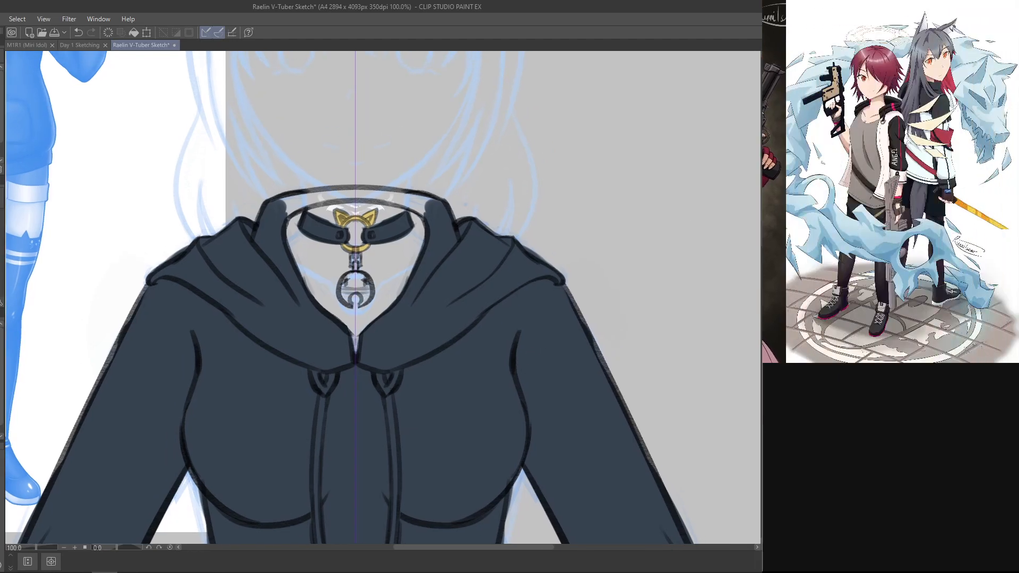
pyautogui.moveTo(351, 257); pyautogui.dragTo(362, 309)
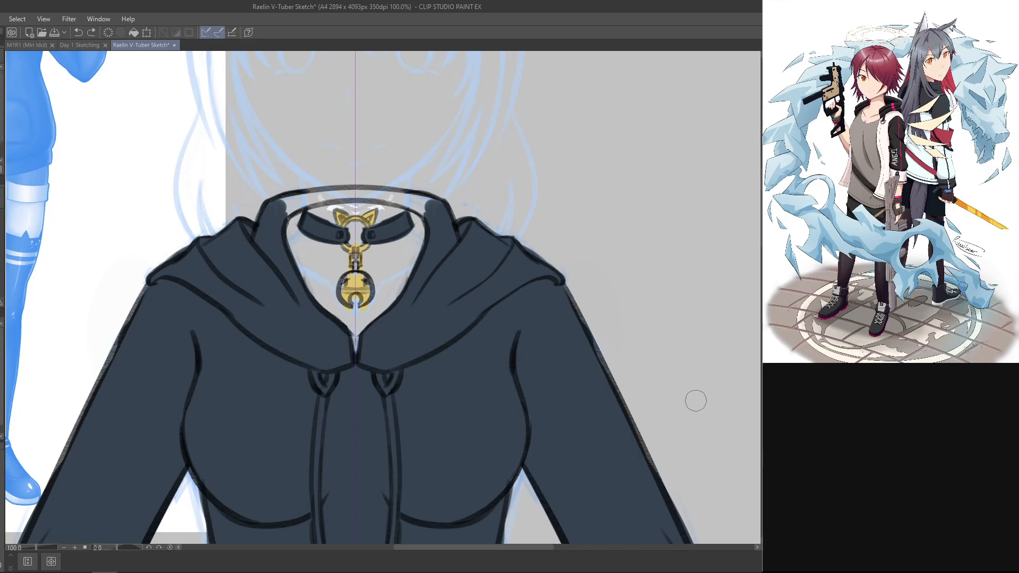
pyautogui.hotkey('ctrl', 'y')
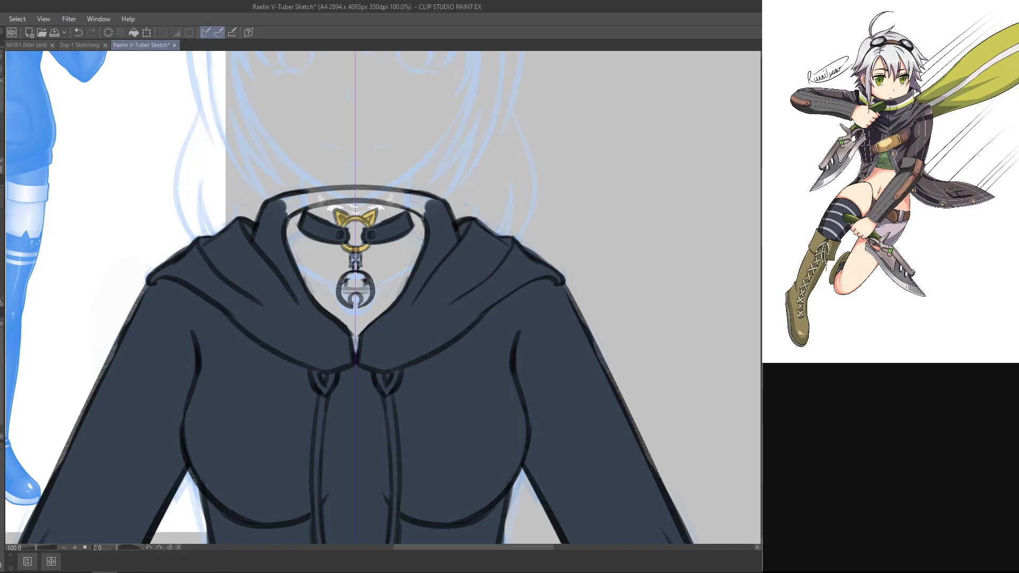
pyautogui.moveTo(363, 296)
pyautogui.mouseDown()
pyautogui.moveTo(342, 300)
pyautogui.moveTo(361, 240)
pyautogui.mouseUp()
pyautogui.moveTo(368, 279)
pyautogui.mouseDown()
pyautogui.moveTo(365, 293)
pyautogui.moveTo(348, 285)
pyautogui.mouseUp()
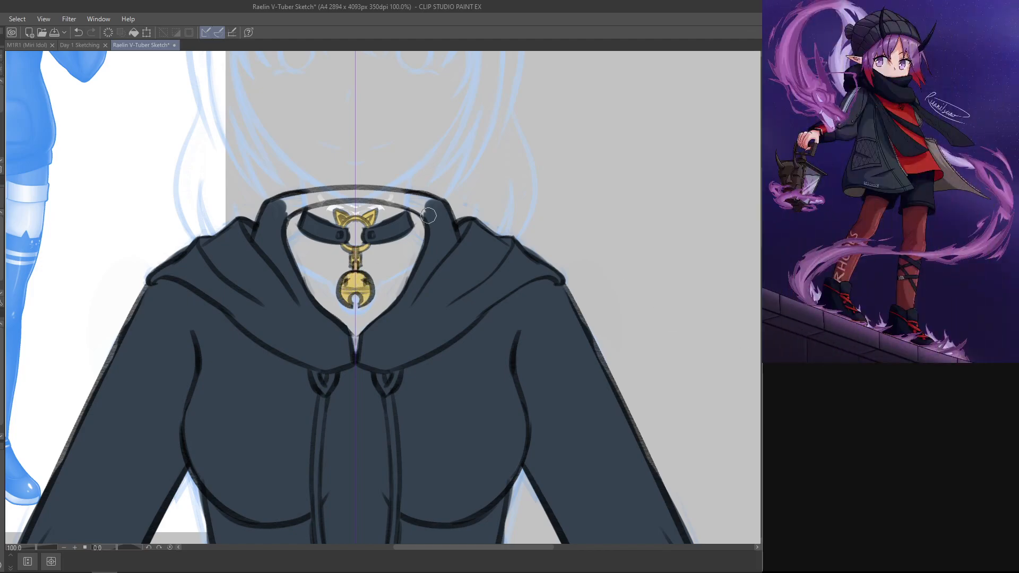
# Step: Compare the gold choker with the coloured face and neck, and hide the face and neck again
pyautogui.hotkey('ctrl', '-')
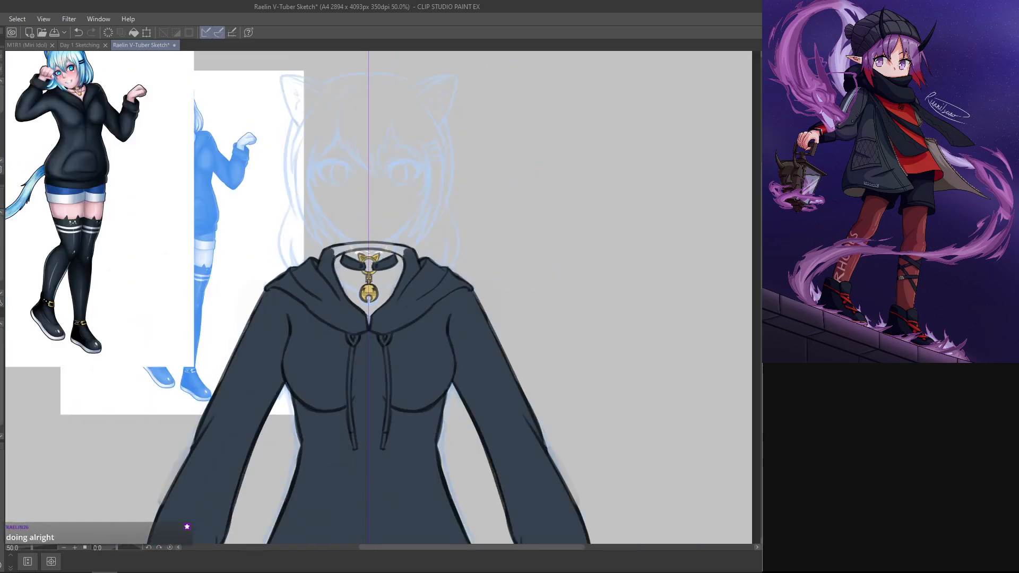
pyautogui.moveTo(570, 349); pyautogui.dragTo(578, 321)
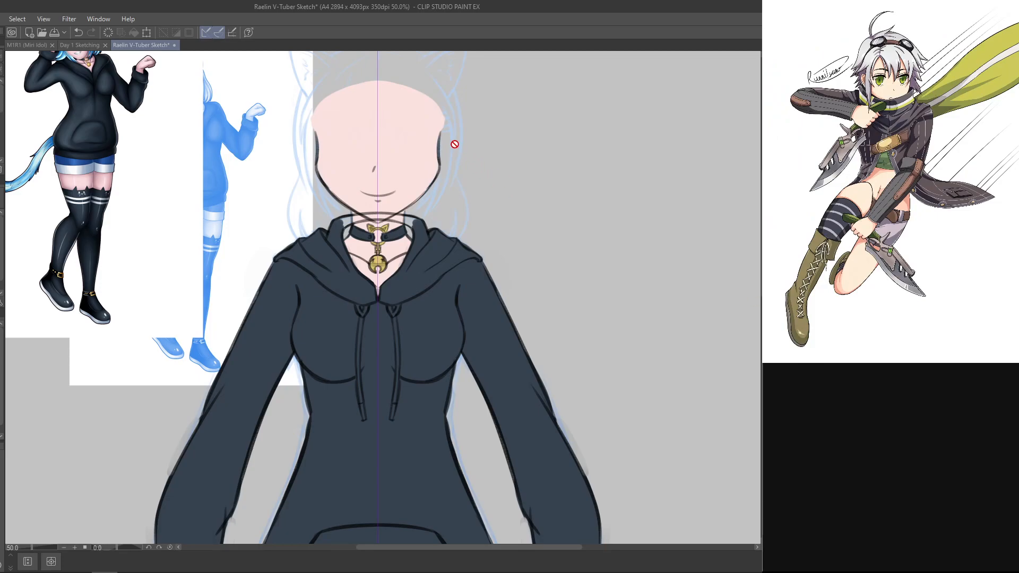
pyautogui.press('Delete')
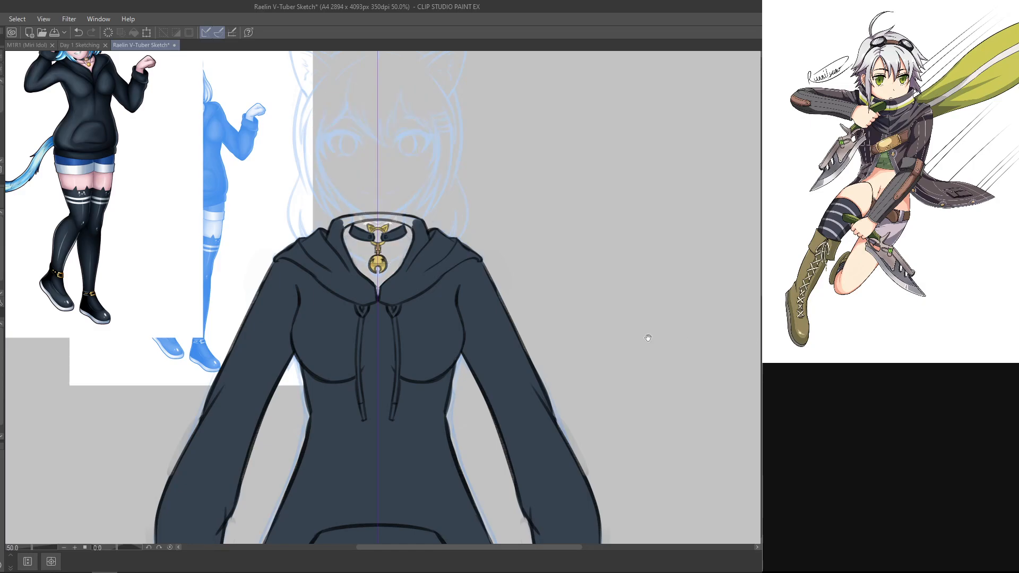
# Step: Examine the blue face sketch above the hoodie and the whole character sheet
pyautogui.moveTo(570, 373); pyautogui.dragTo(582, 417)
pyautogui.hotkey('ctrl', '+')
pyautogui.moveTo(508, 253); pyautogui.dragTo(504, 279)
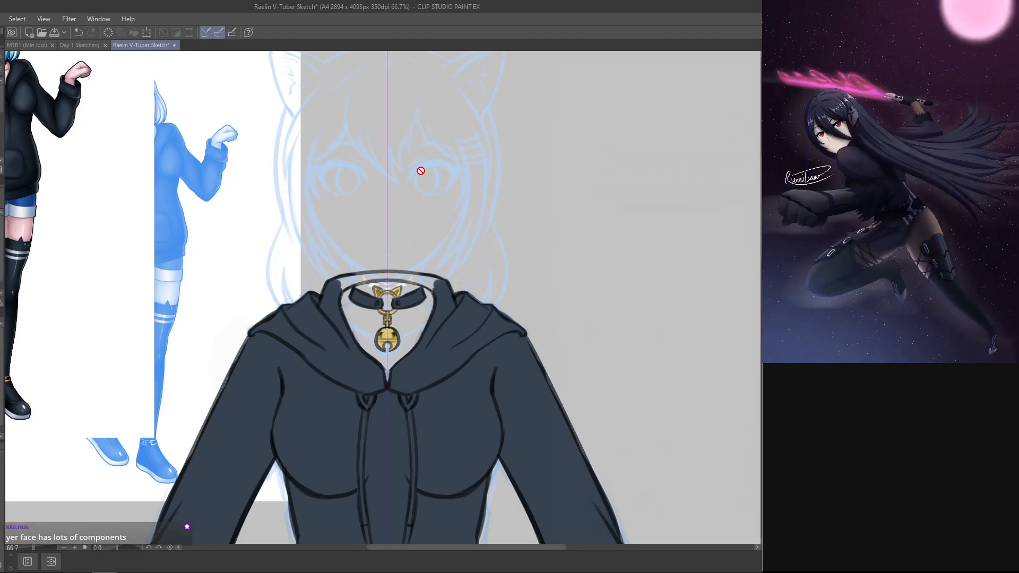
pyautogui.moveTo(562, 276); pyautogui.dragTo(581, 128)
pyautogui.scroll(10, 383, 297)
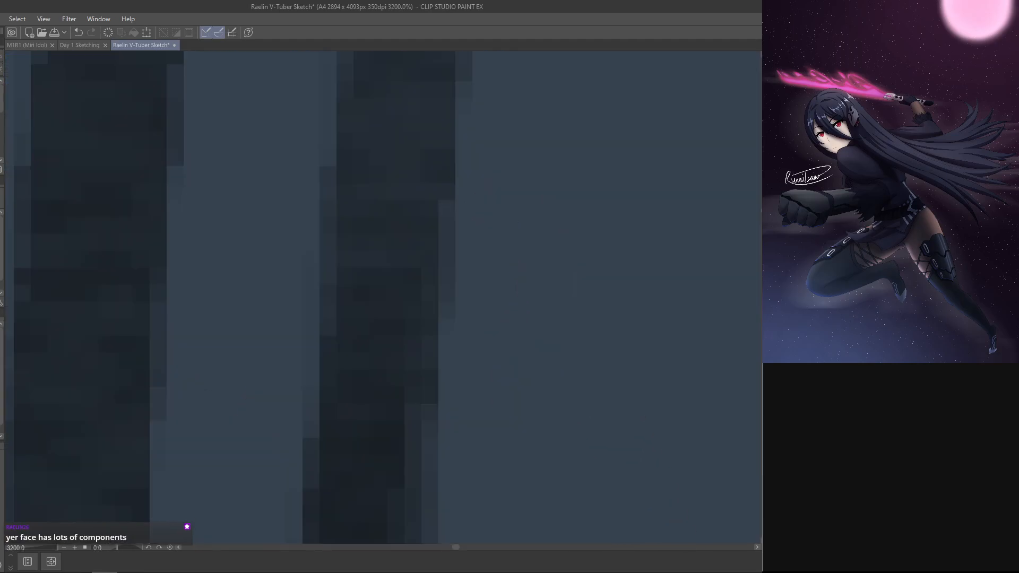
pyautogui.scroll(-3, 416, 297)
pyautogui.hotkey('ctrl', '0')
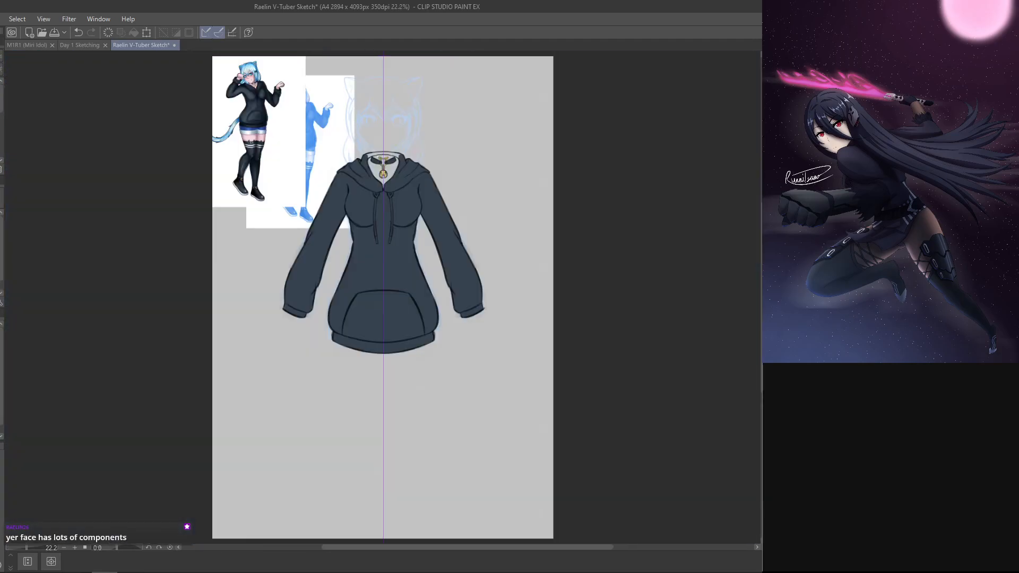
pyautogui.moveTo(620, 235); pyautogui.dragTo(613, 256)
pyautogui.hotkey('ctrl', 'alt', '0')
pyautogui.moveTo(567, 165); pyautogui.dragTo(566, 495)
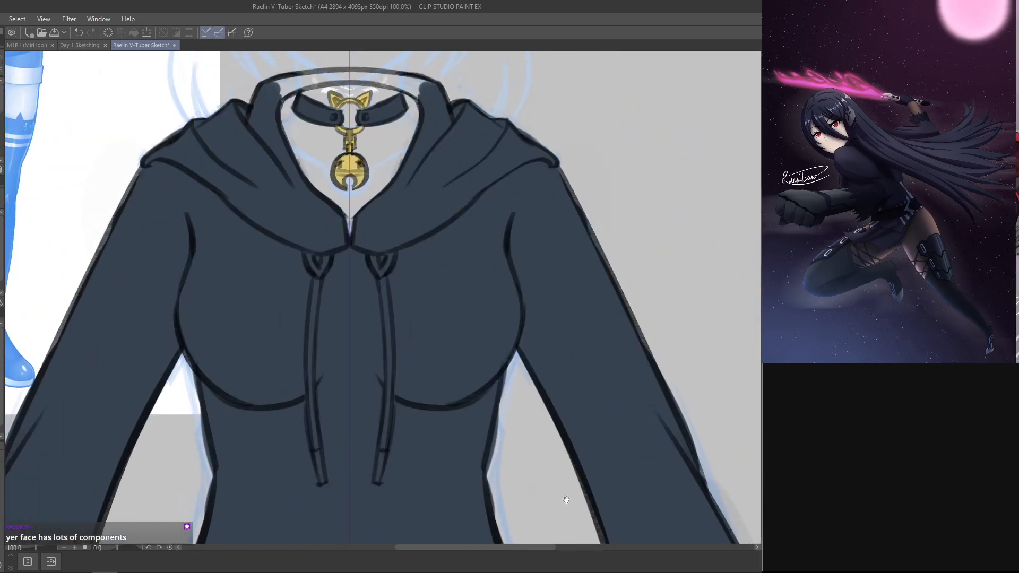
pyautogui.moveTo(554, 235); pyautogui.dragTo(566, 423)
pyautogui.moveTo(590, 340); pyautogui.dragTo(587, 385)
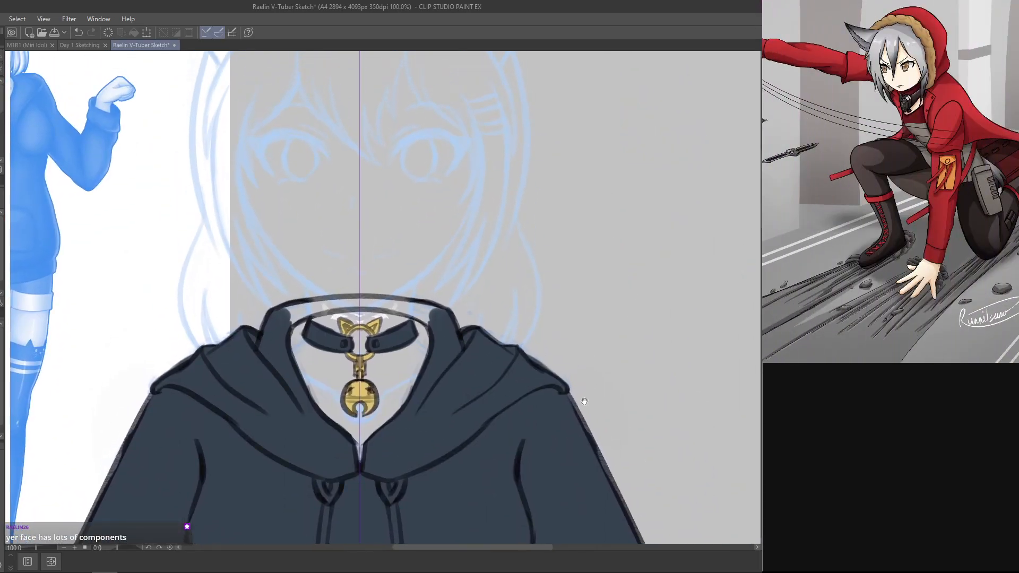
# Step: Examine the blue face sketch and the coloured hoodie from the cat ears down to the hem
pyautogui.scroll(4, 623, 320)
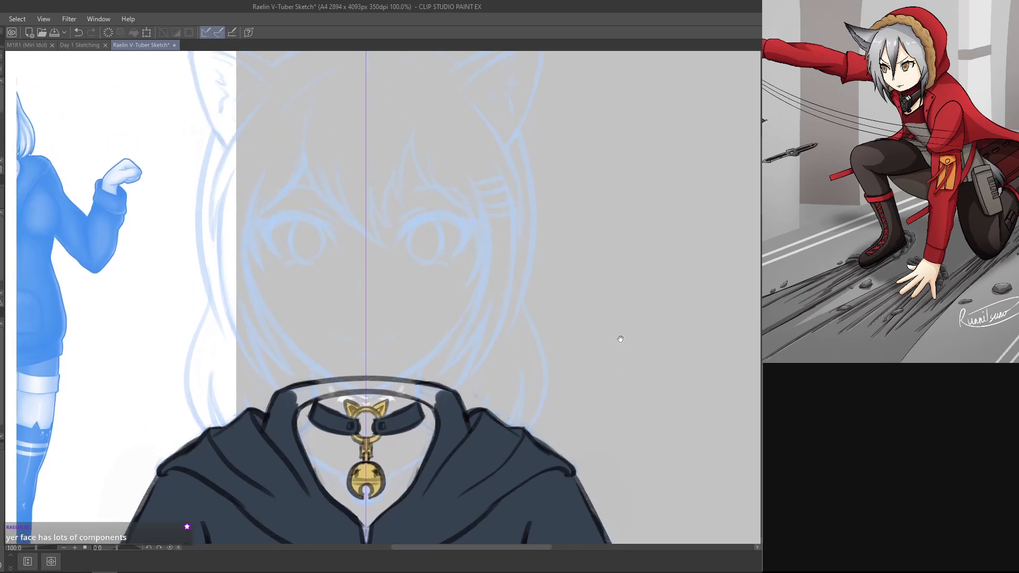
pyautogui.scroll(1, 610, 376)
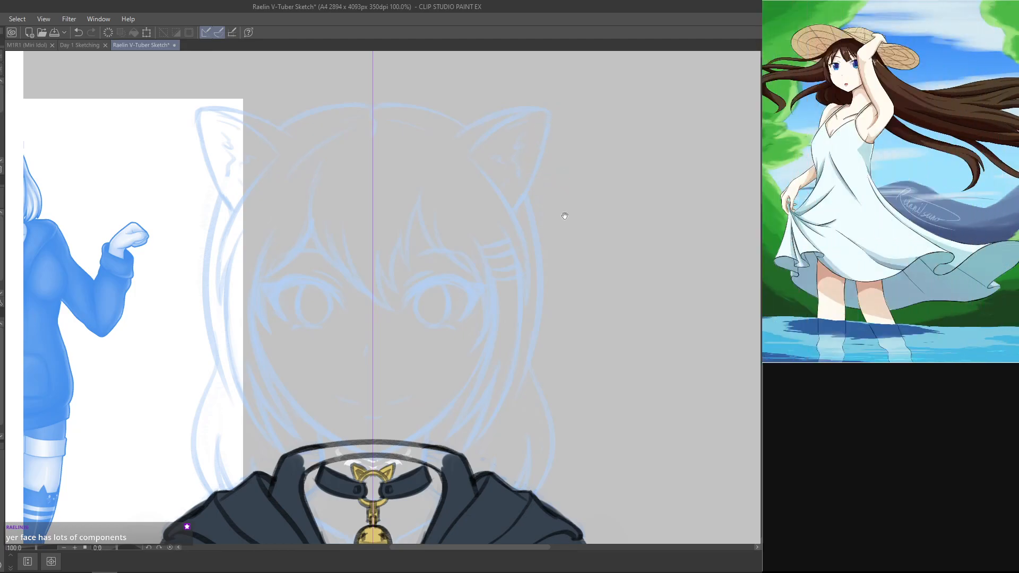
pyautogui.scroll(-1, 607, 327)
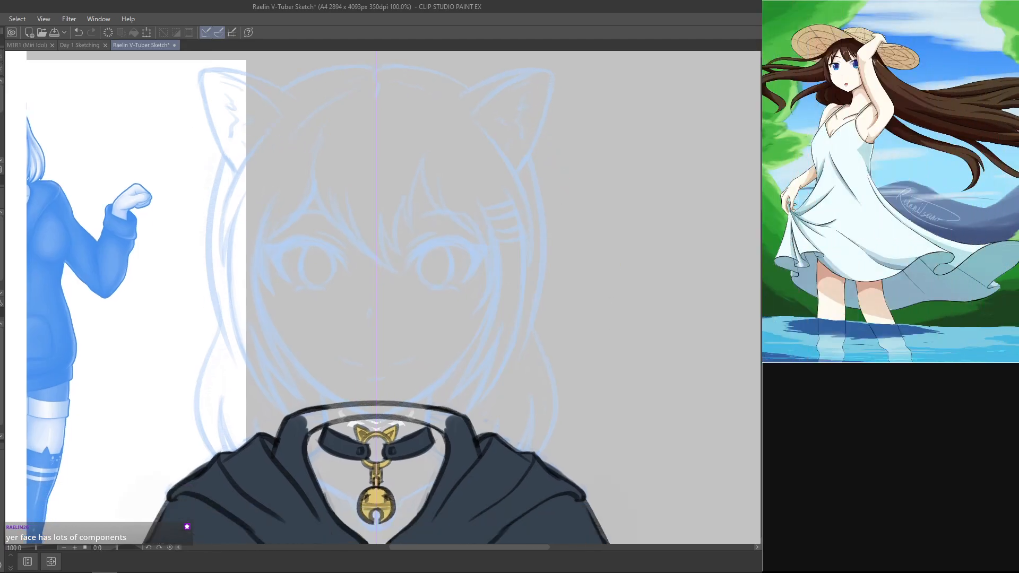
pyautogui.moveTo(564, 392); pyautogui.dragTo(613, 215)
pyautogui.hotkey('ctrl', '-')
pyautogui.hotkey('ctrl', '-')
pyautogui.moveTo(584, 392); pyautogui.dragTo(589, 118)
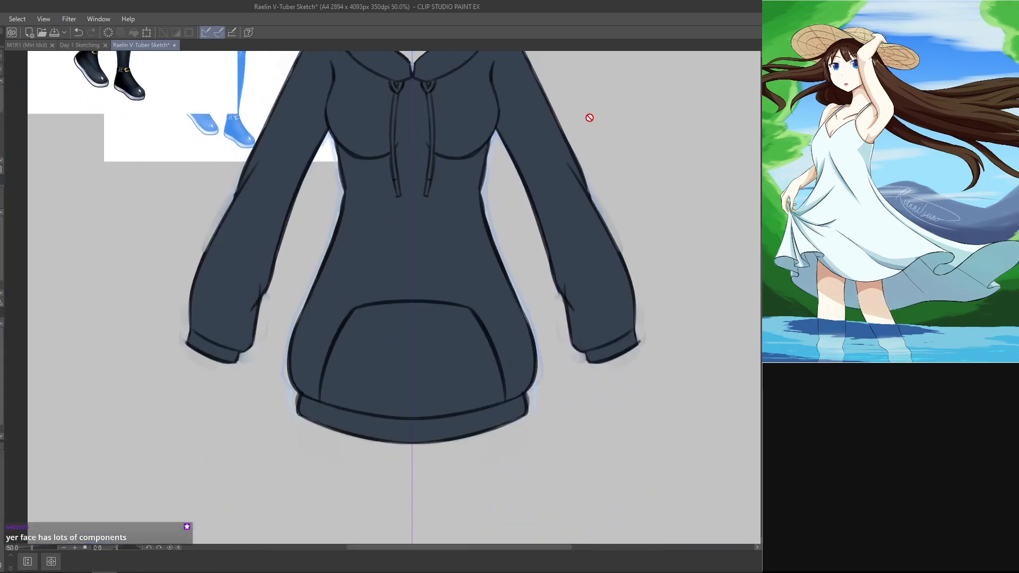
# Step: Show the coloured face and neck again, and review them with the choker and the whole figure
pyautogui.hotkey('ctrl', '-')
pyautogui.hotkey('ctrl', '-')
pyautogui.moveTo(572, 347); pyautogui.dragTo(541, 432)
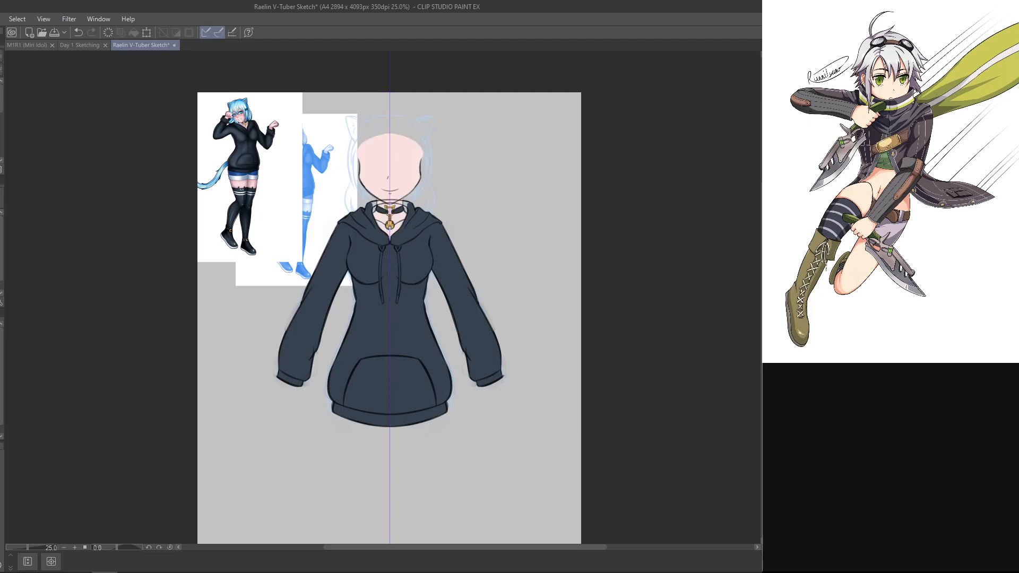
pyautogui.moveTo(562, 422); pyautogui.dragTo(571, 481)
pyautogui.hotkey('ctrl', 'alt', '0')
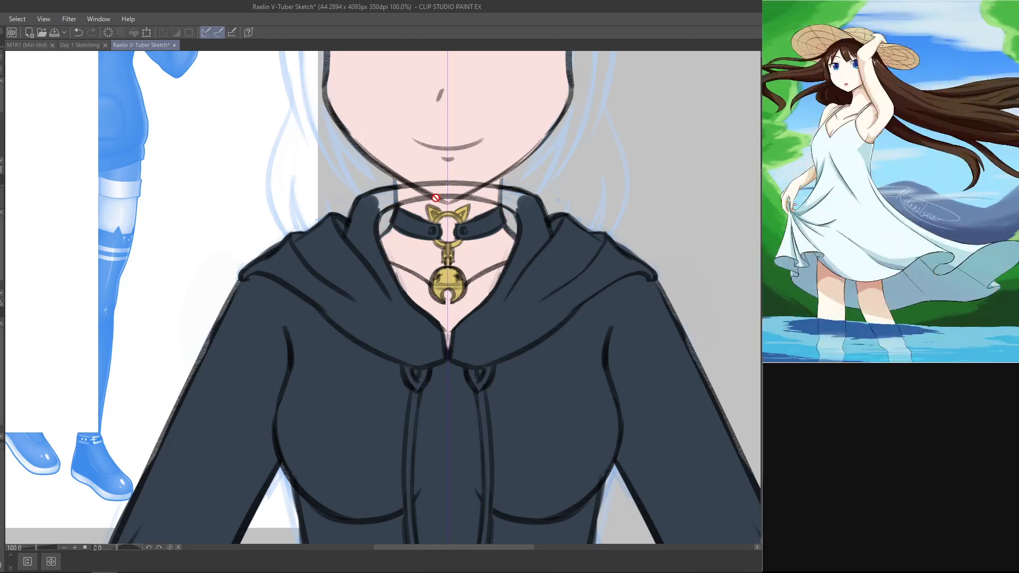
pyautogui.scroll(2, 546, 205)
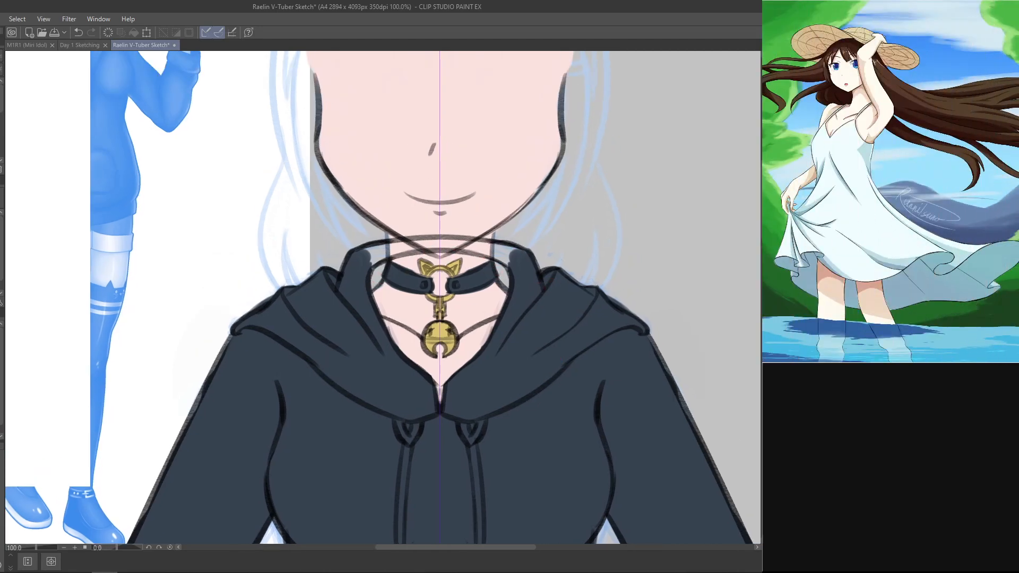
pyautogui.hotkey('ctrl', '-')
pyautogui.hotkey('ctrl', '-')
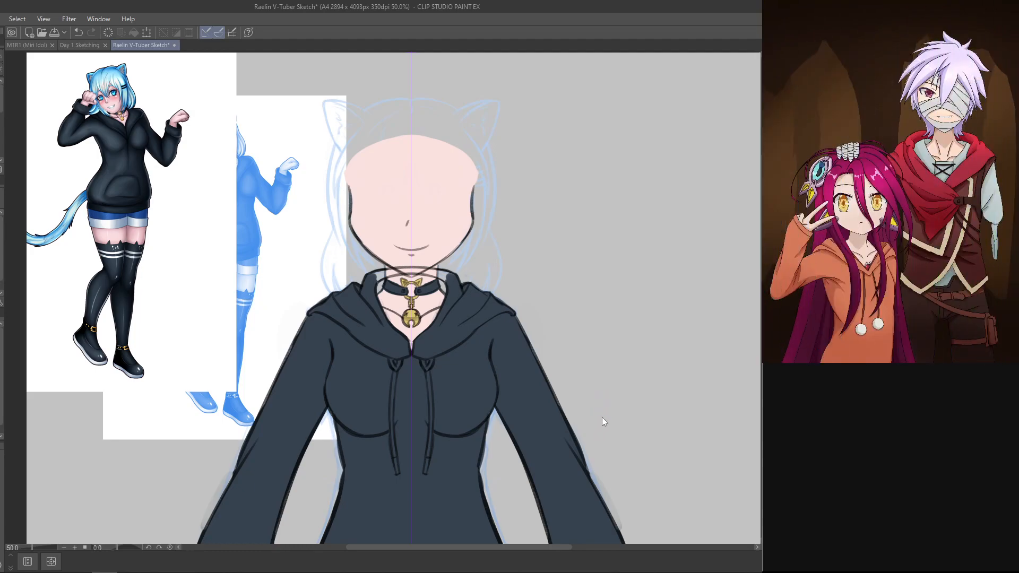
pyautogui.hotkey('ctrl', 's')
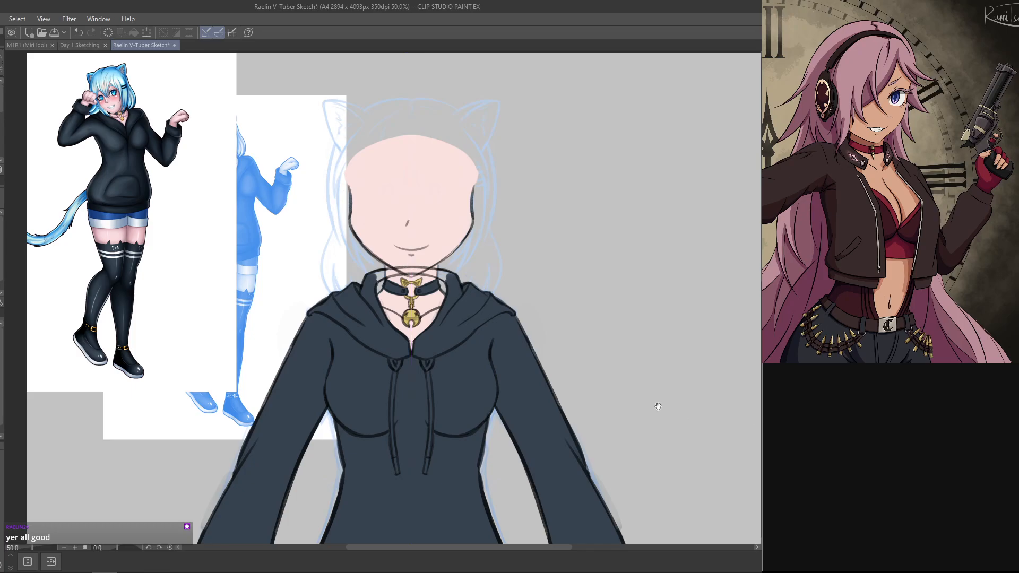
# Step: Compare the face, gold choker and hoodie front with the coloured character reference
pyautogui.moveTo(658, 406); pyautogui.dragTo(655, 373)
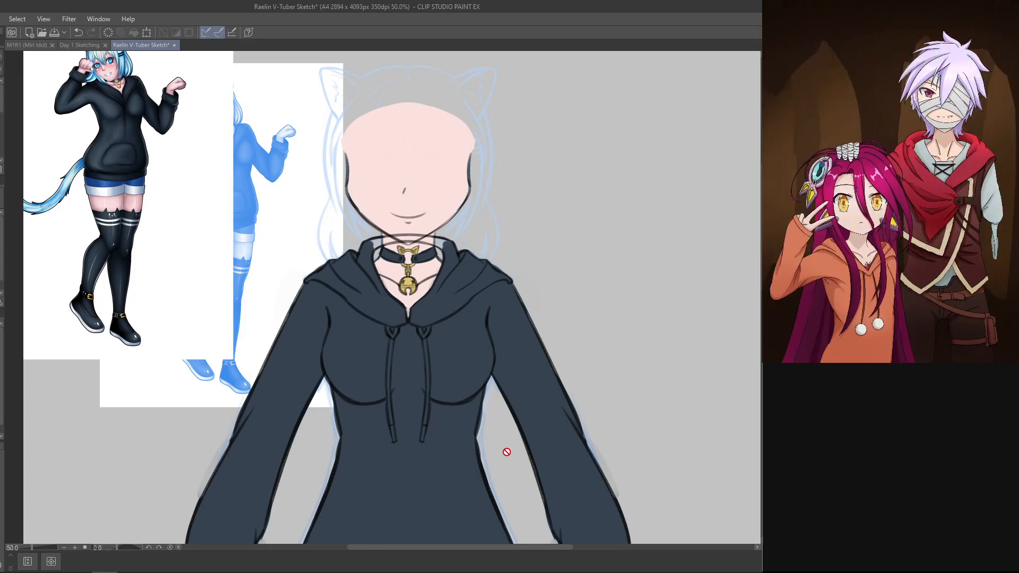
pyautogui.moveTo(612, 314)
pyautogui.mouseDown()
pyautogui.moveTo(625, 270)
pyautogui.moveTo(620, 302)
pyautogui.mouseUp()
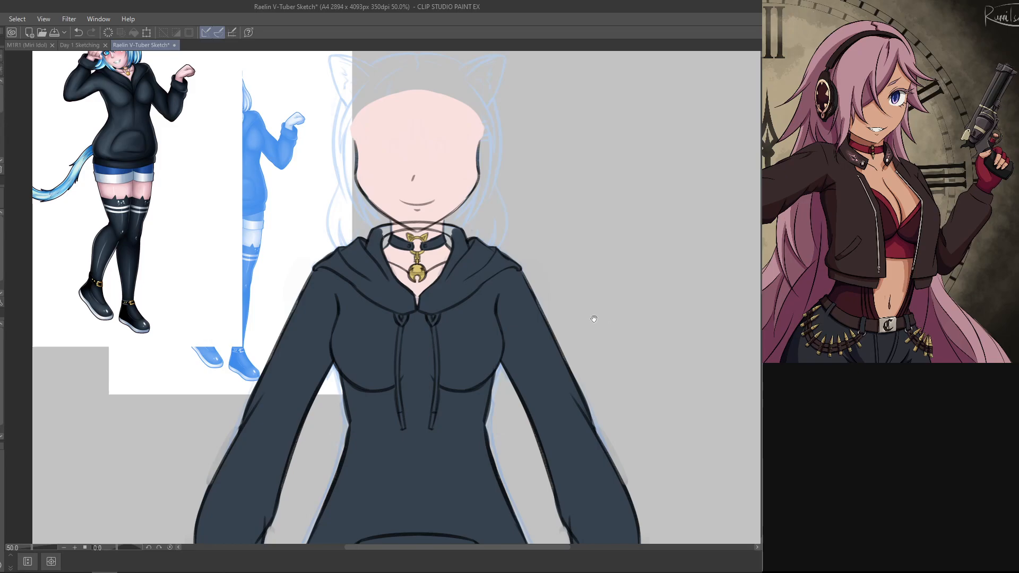
pyautogui.scroll(1, 592, 319)
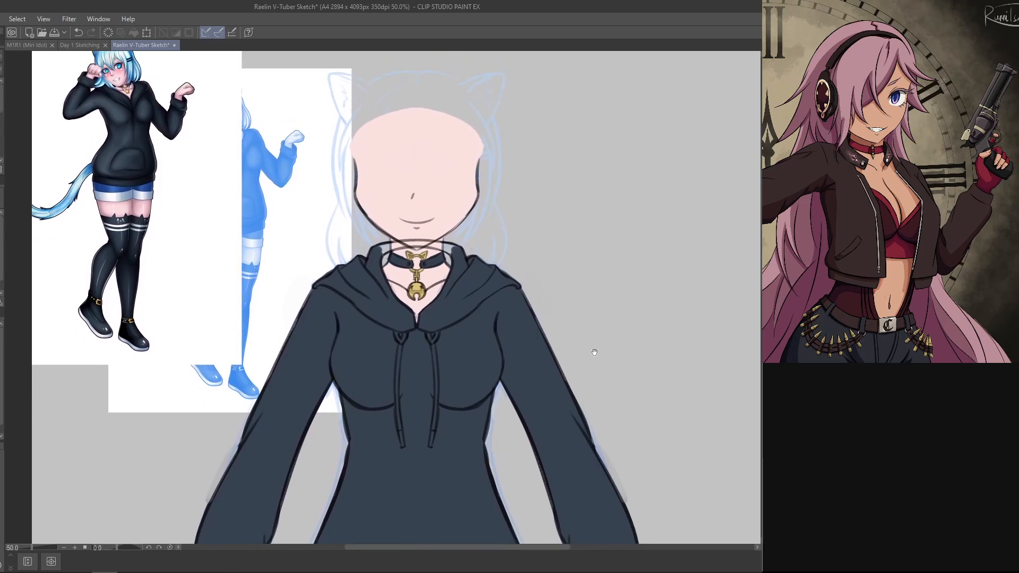
pyautogui.scroll(1, 591, 352)
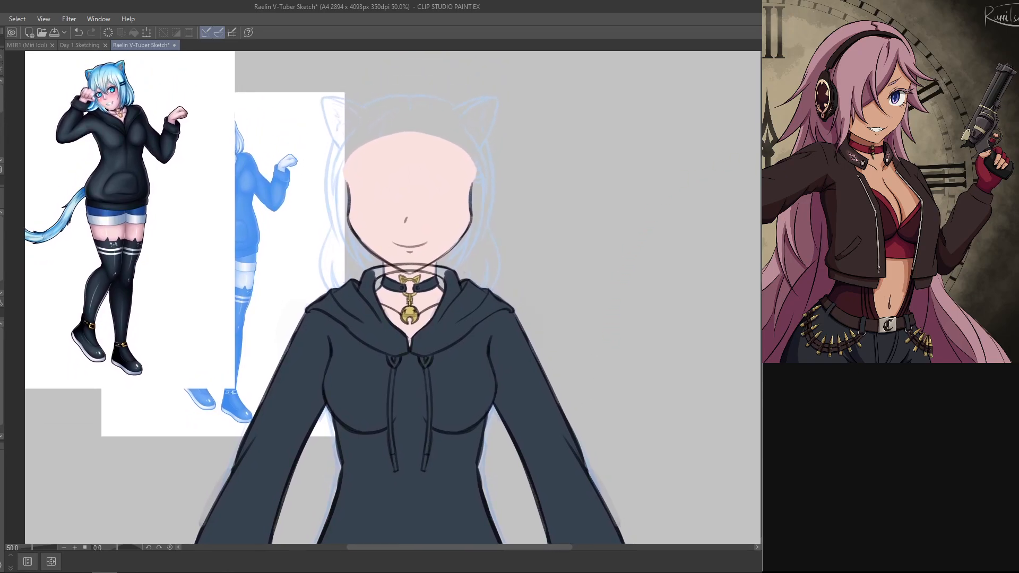
pyautogui.hotkey('ctrl', '+')
pyautogui.moveTo(641, 334); pyautogui.dragTo(646, 238)
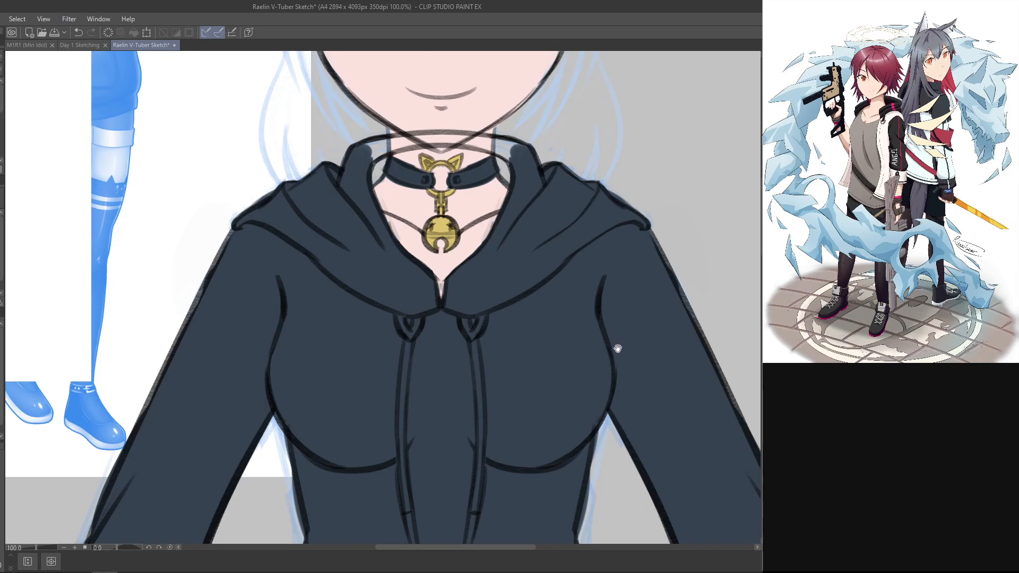
pyautogui.moveTo(617, 363); pyautogui.dragTo(589, 232)
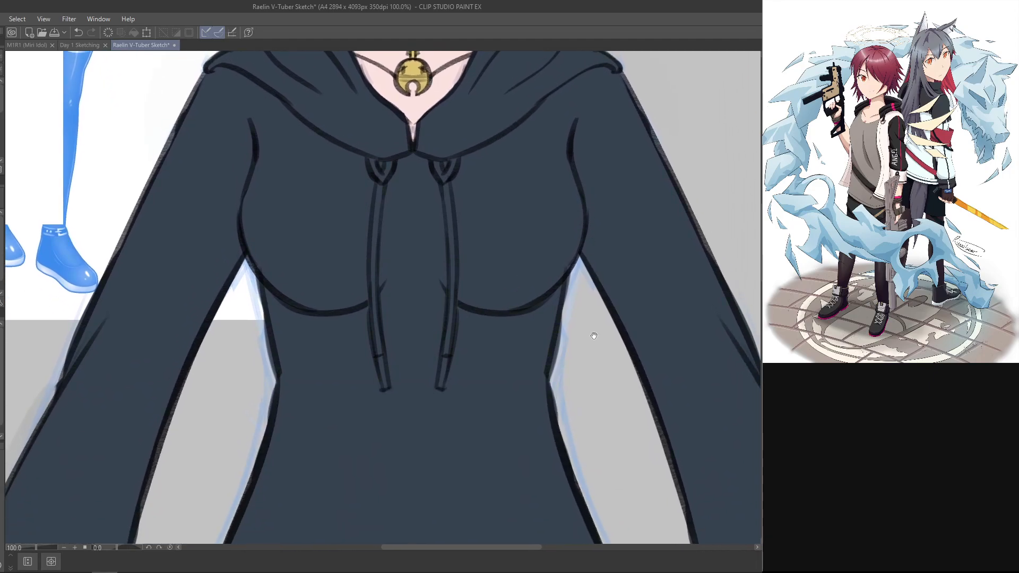
pyautogui.scroll(1, 596, 332)
pyautogui.hotkey('ctrl', '-')
pyautogui.hotkey('ctrl', '-')
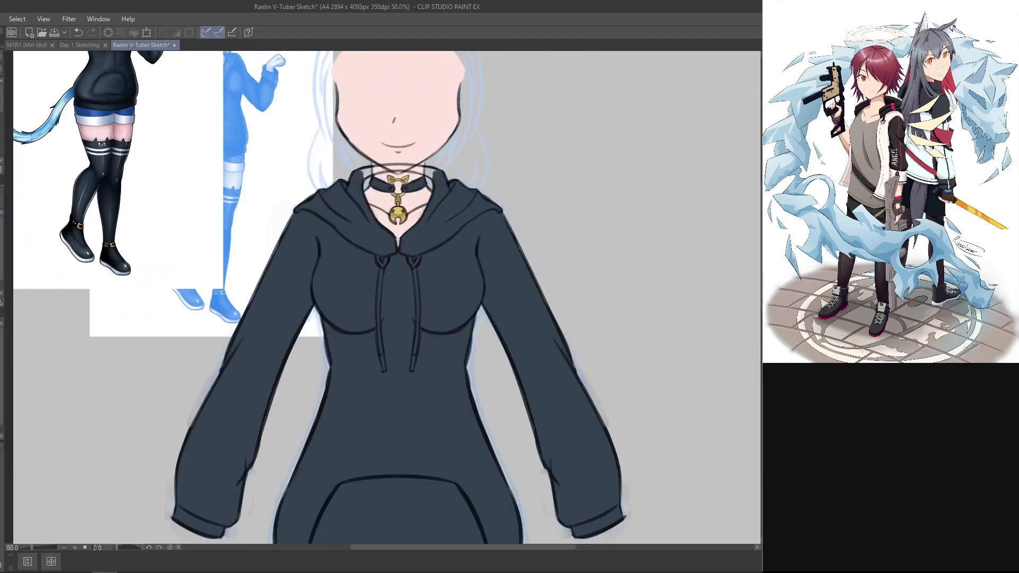
pyautogui.moveTo(552, 186); pyautogui.dragTo(567, 252)
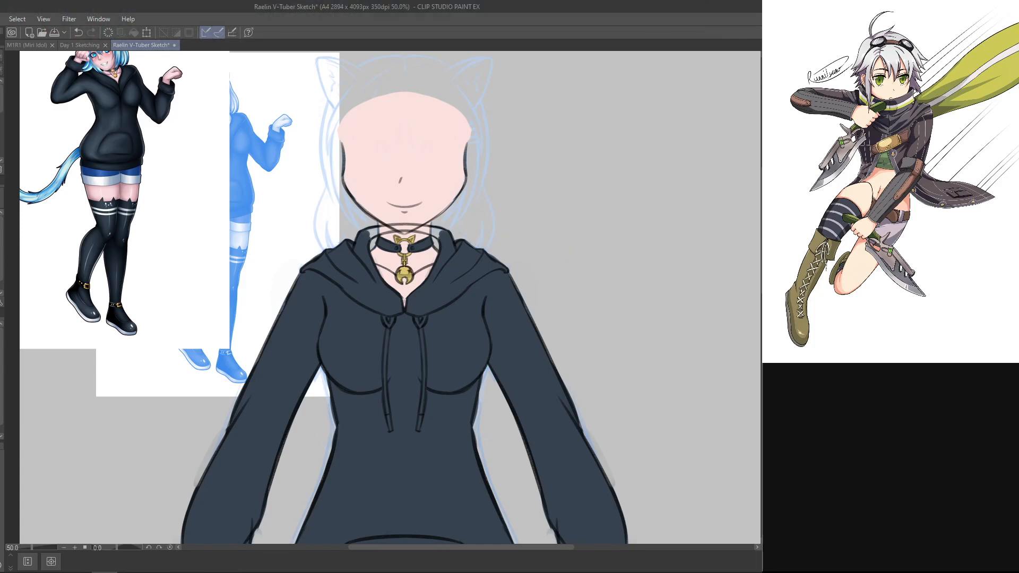
pyautogui.hotkey('alt', 'Tab')
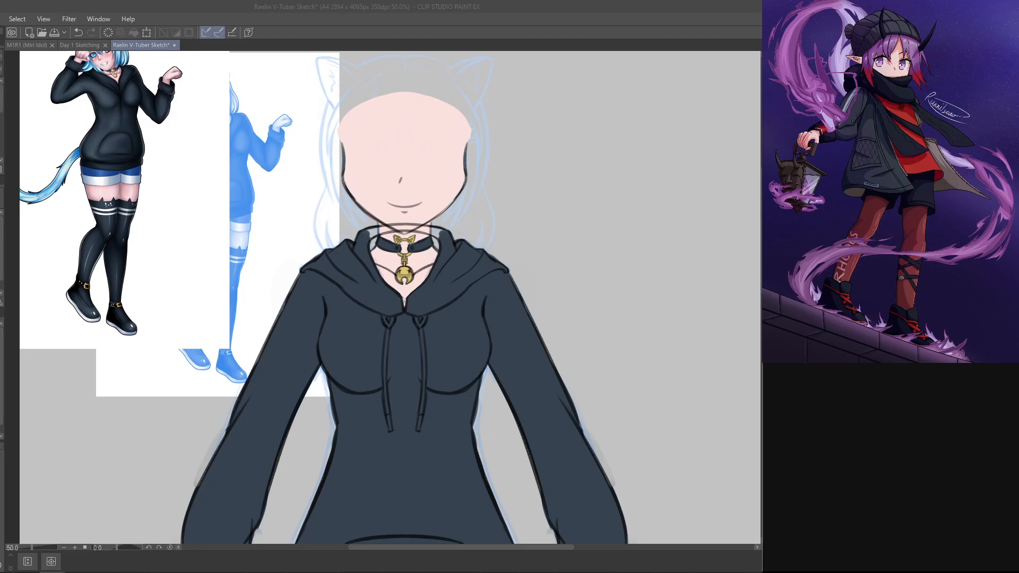
# Step: Hide the face's skin, outline and mouth above the hoodie, leaving only the nose over the blue sketch
pyautogui.hotkey('ctrl', '+')
pyautogui.hotkey('ctrl', '+')
pyautogui.moveTo(587, 147); pyautogui.dragTo(565, 434)
pyautogui.moveTo(560, 325); pyautogui.dragTo(519, 350)
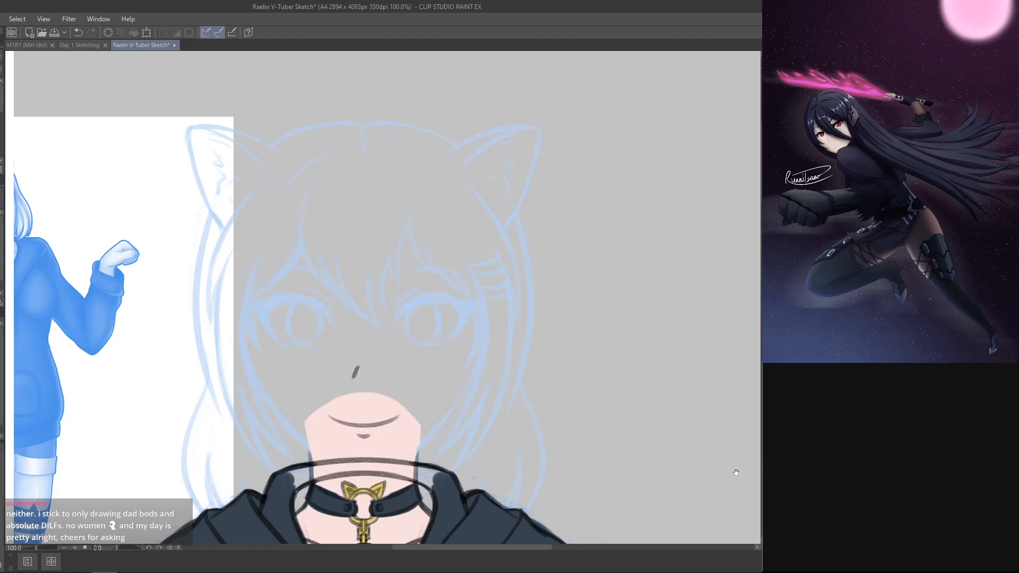
pyautogui.moveTo(549, 417); pyautogui.dragTo(547, 367)
pyautogui.click(770, 467)
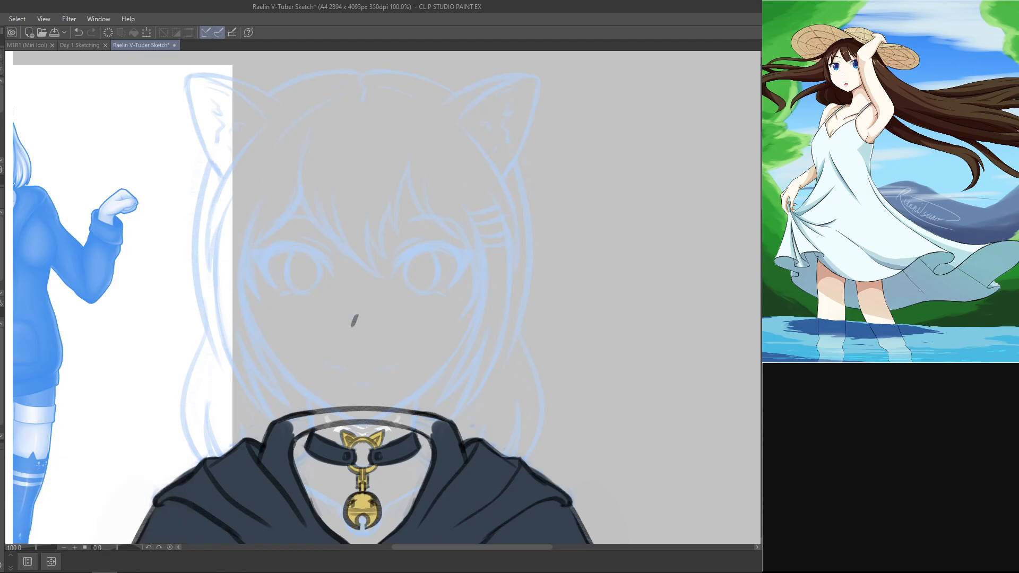
# Step: Check the nose and choker with the blue sketch hidden and shown again
pyautogui.hotkey('ctrl', '-')
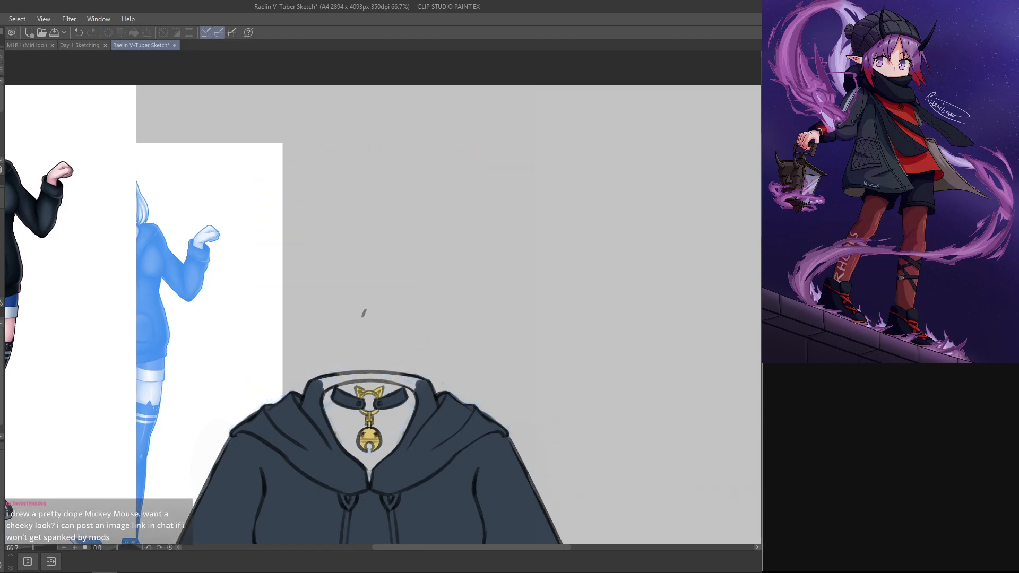
pyautogui.scroll(2, 366, 392)
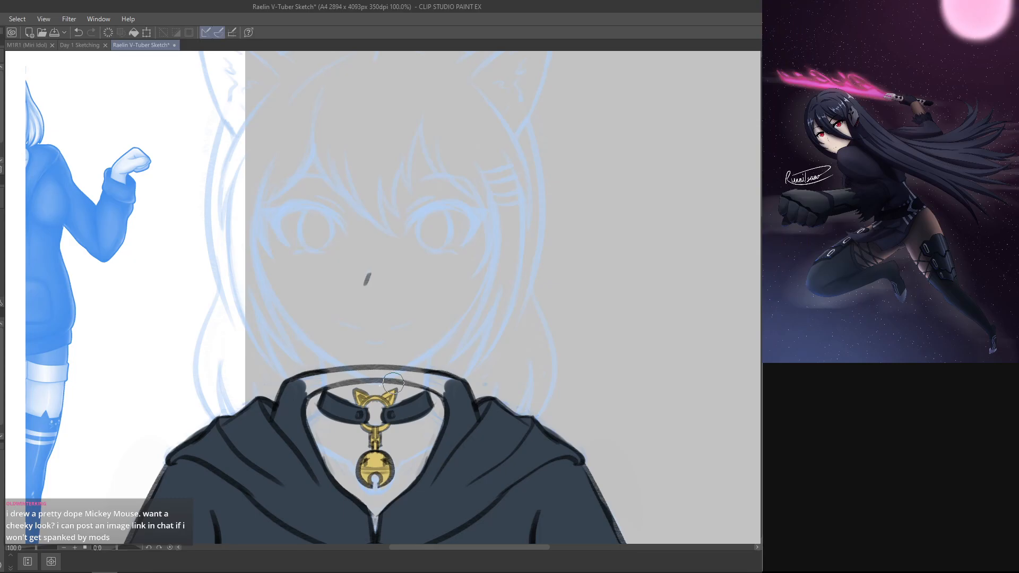
pyautogui.moveTo(489, 486); pyautogui.dragTo(550, 442)
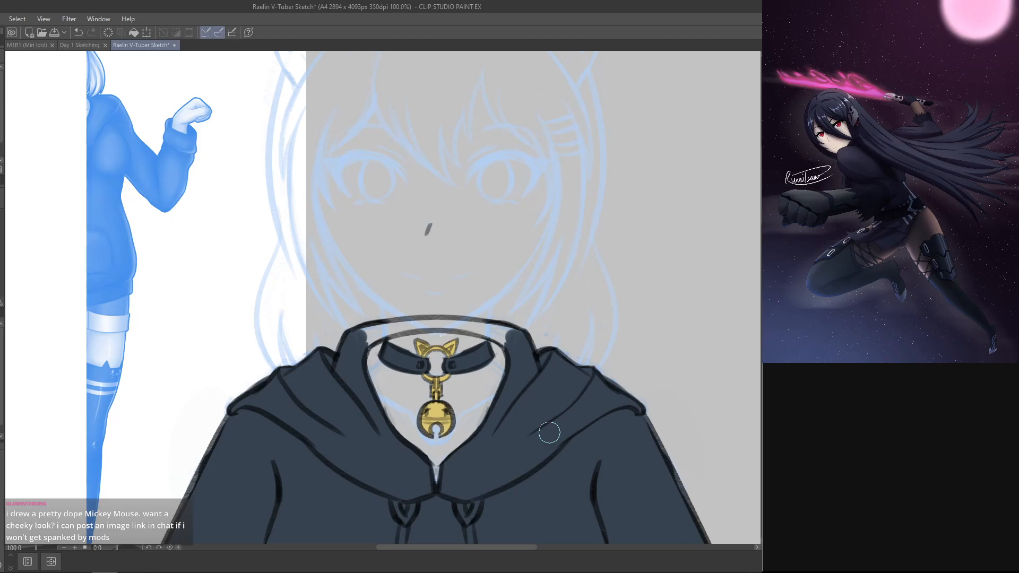
pyautogui.moveTo(574, 368); pyautogui.dragTo(567, 410)
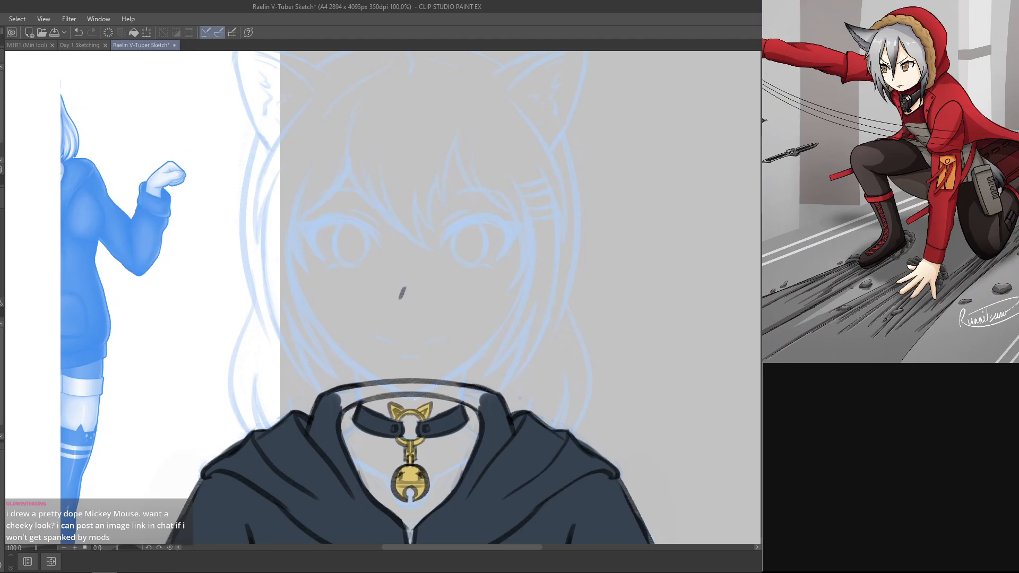
pyautogui.hotkey('ctrl', '-')
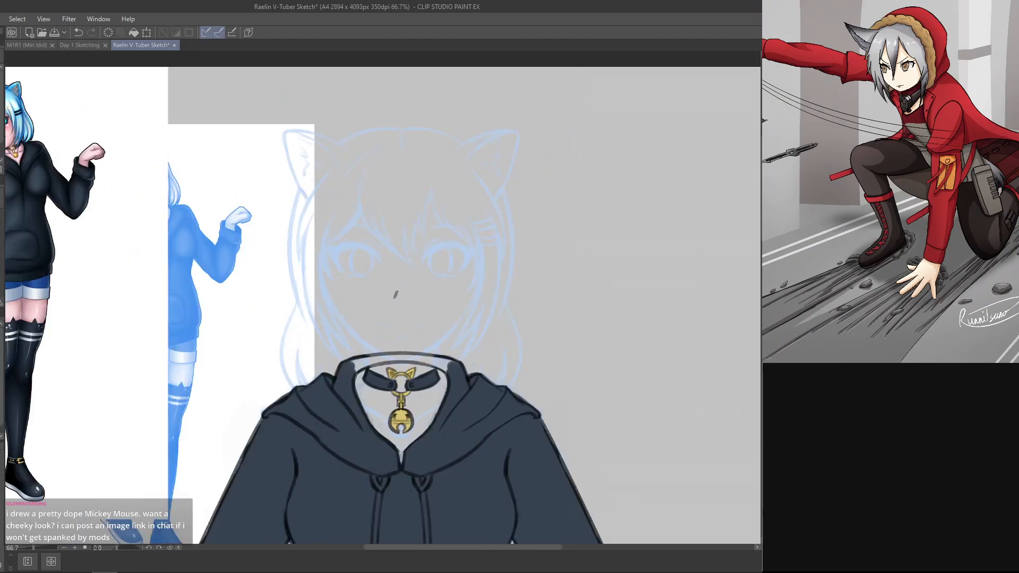
pyautogui.hotkey('ctrl', '+')
pyautogui.moveTo(630, 417); pyautogui.dragTo(628, 441)
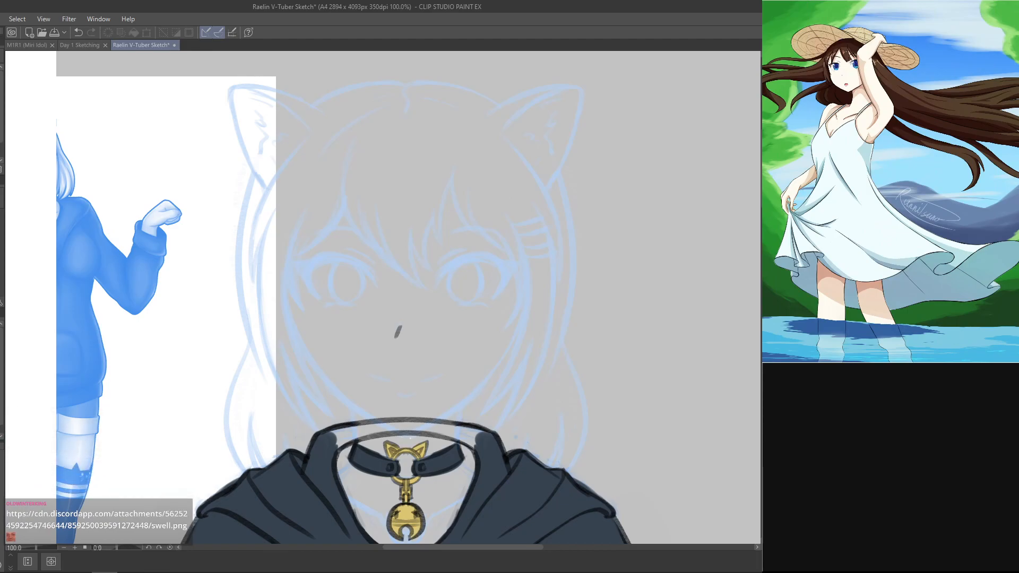
# Step: Select the layer that carries the vertical symmetry ruler through the centre of the face
pyautogui.click(820, 563)
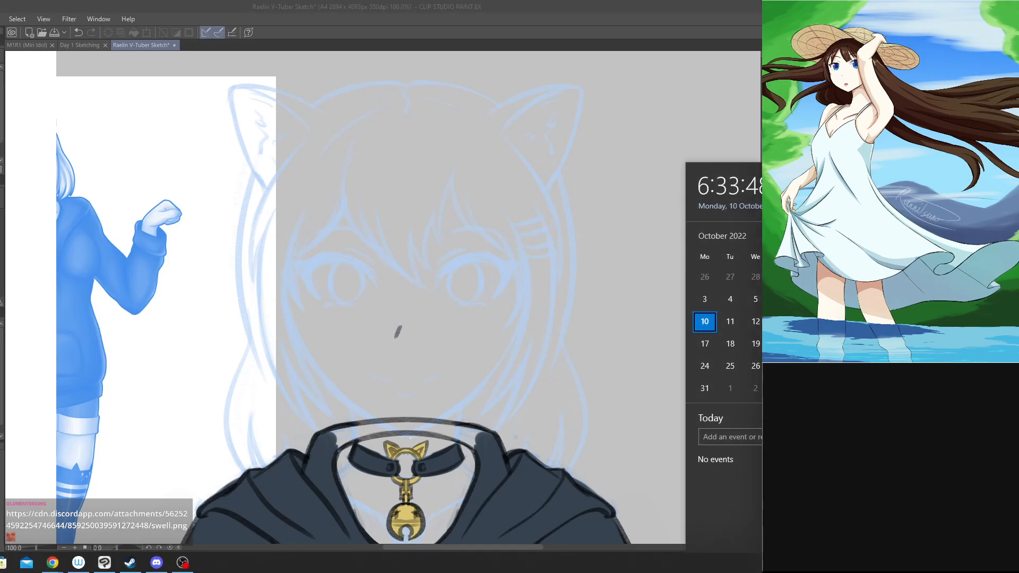
pyautogui.click(658, 281)
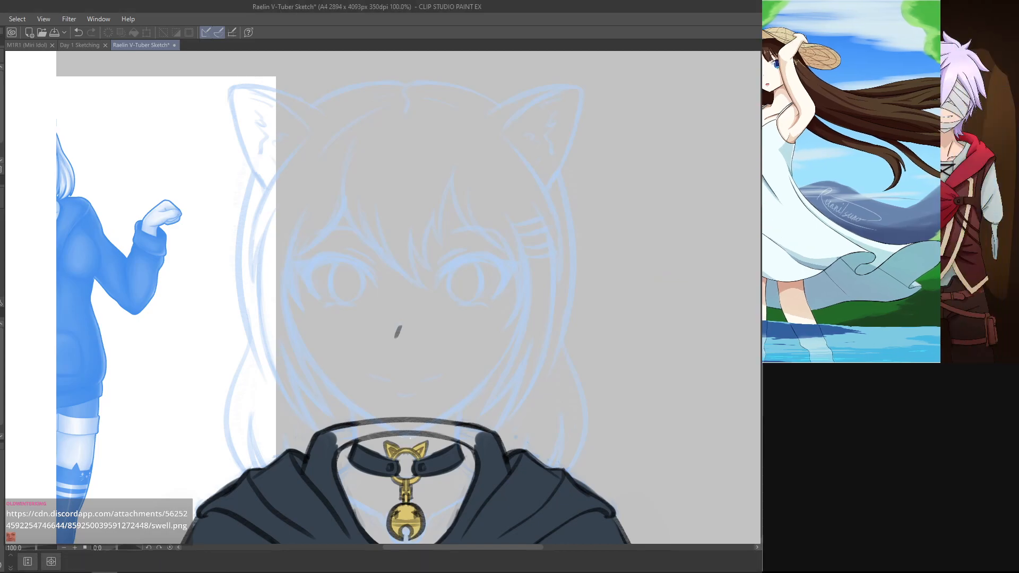
pyautogui.hotkey('alt', '[')
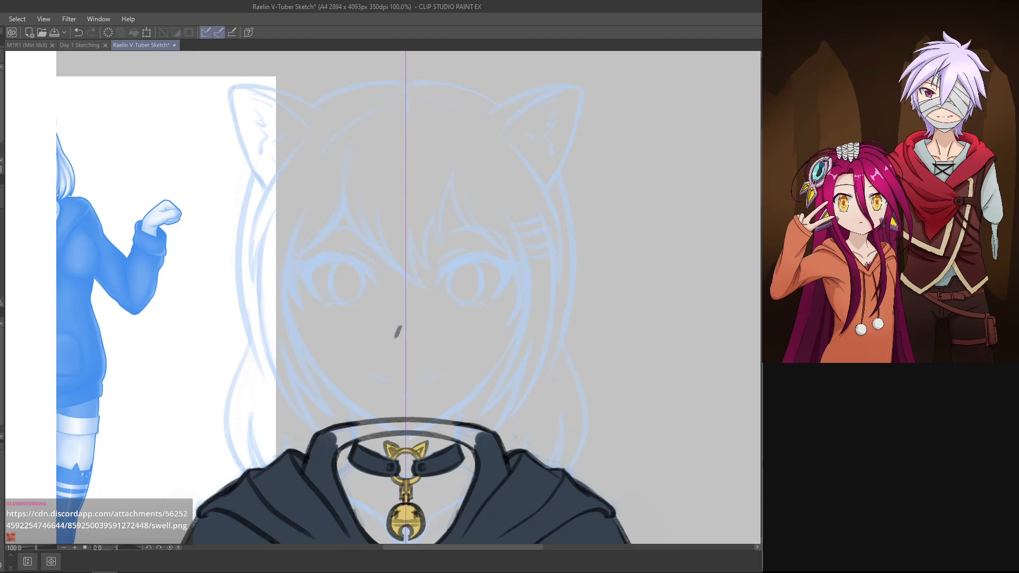
pyautogui.press('c')
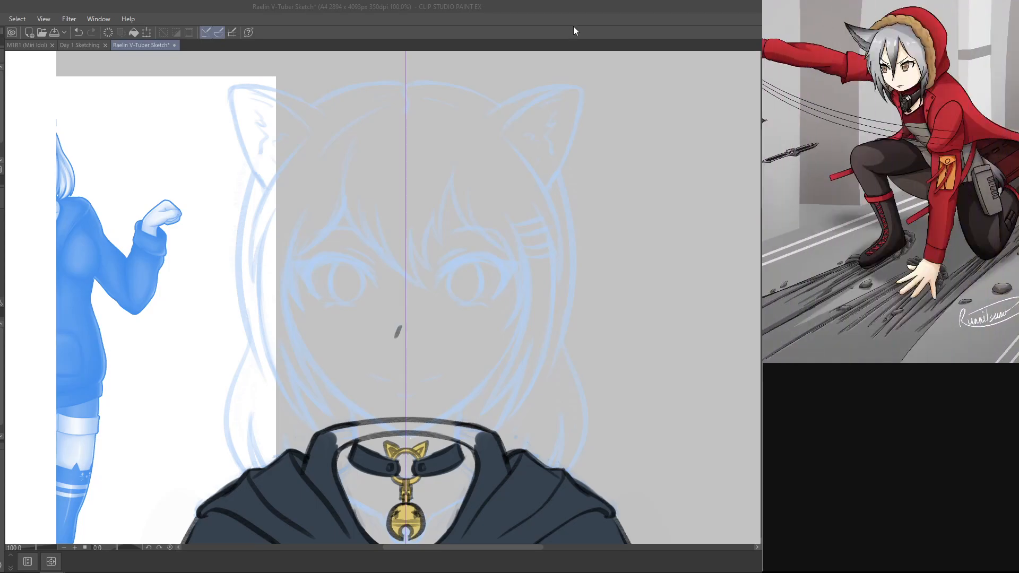
pyautogui.click(598, 35)
pyautogui.moveTo(537, 343); pyautogui.dragTo(545, 258)
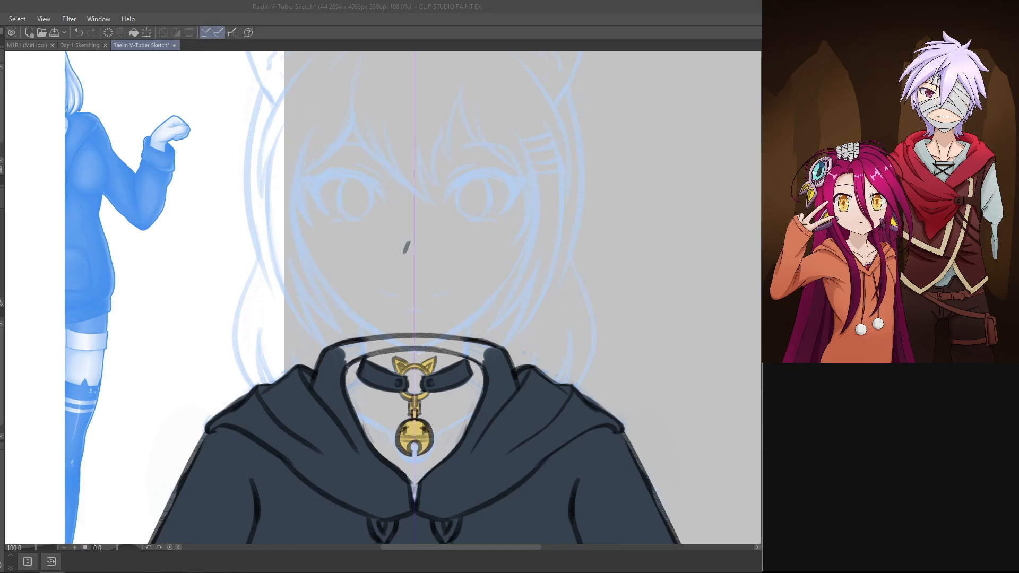
pyautogui.moveTo(646, 159); pyautogui.dragTo(633, 341)
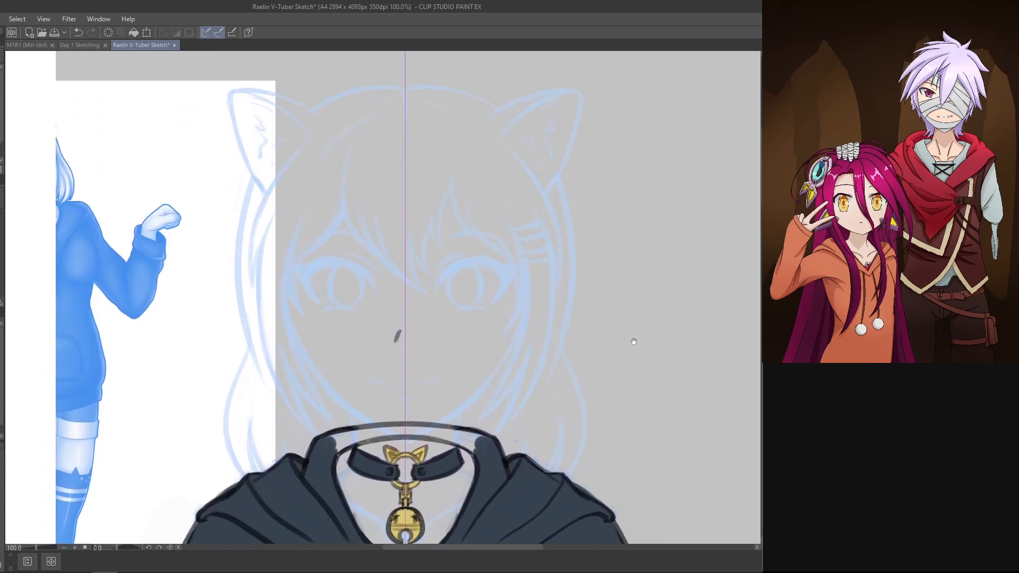
pyautogui.moveTo(657, 380); pyautogui.dragTo(682, 334)
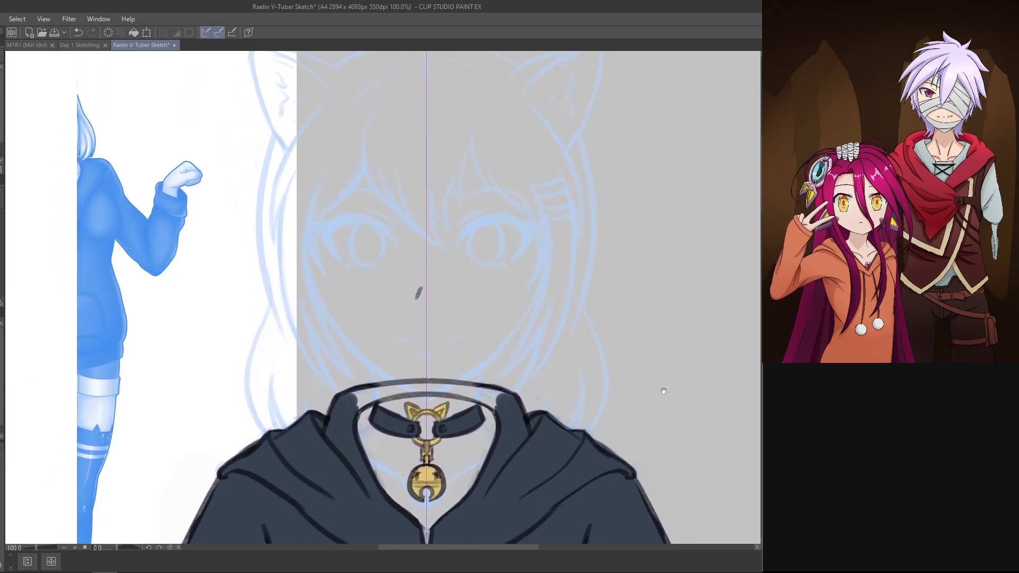
pyautogui.moveTo(663, 391); pyautogui.dragTo(643, 419)
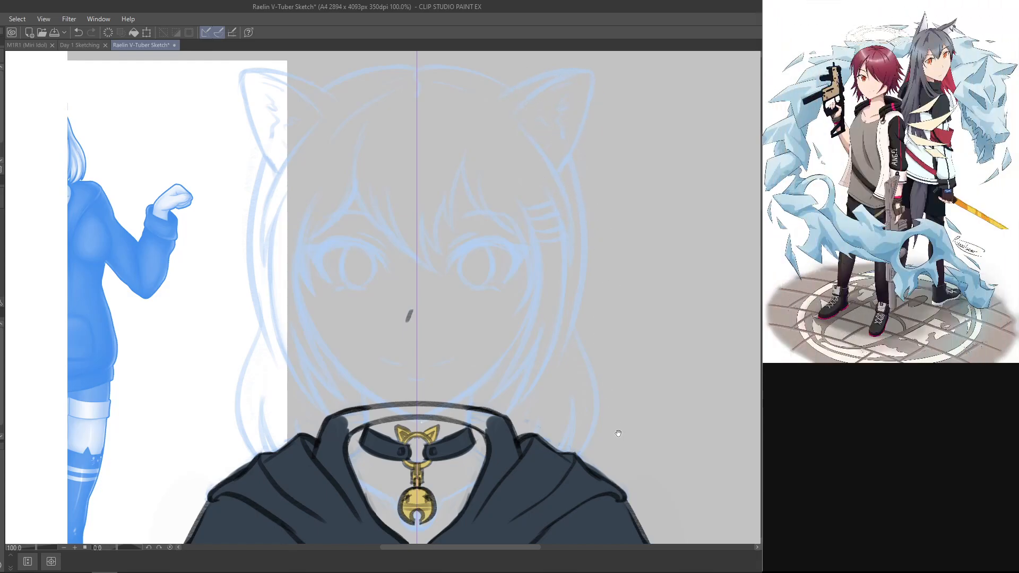
pyautogui.moveTo(619, 434); pyautogui.dragTo(608, 405)
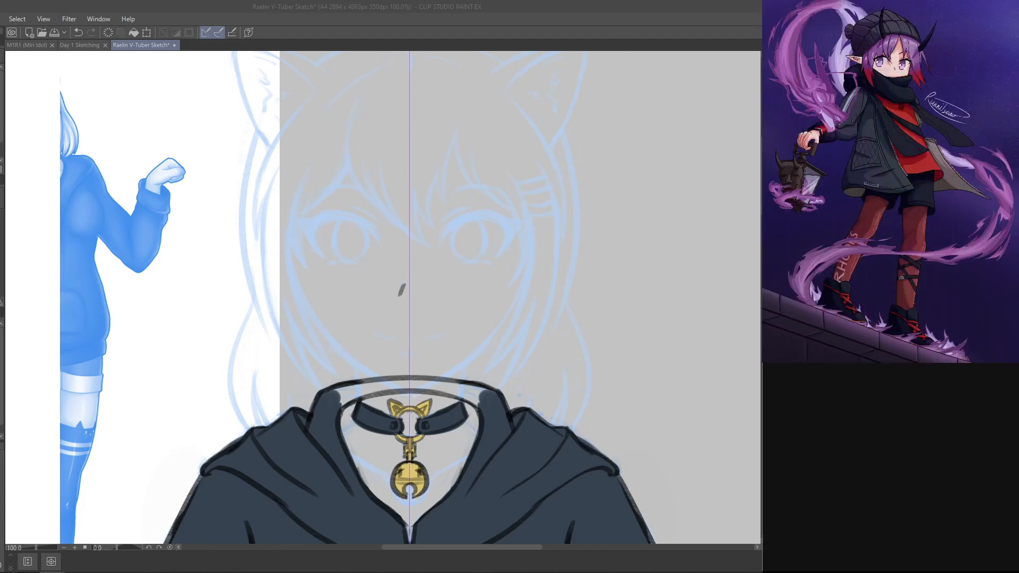
# Step: Draw the arched lower edge of the upper lash line on both eyes, mirrored over the blue sketch
pyautogui.hotkey('alt', 'Tab')
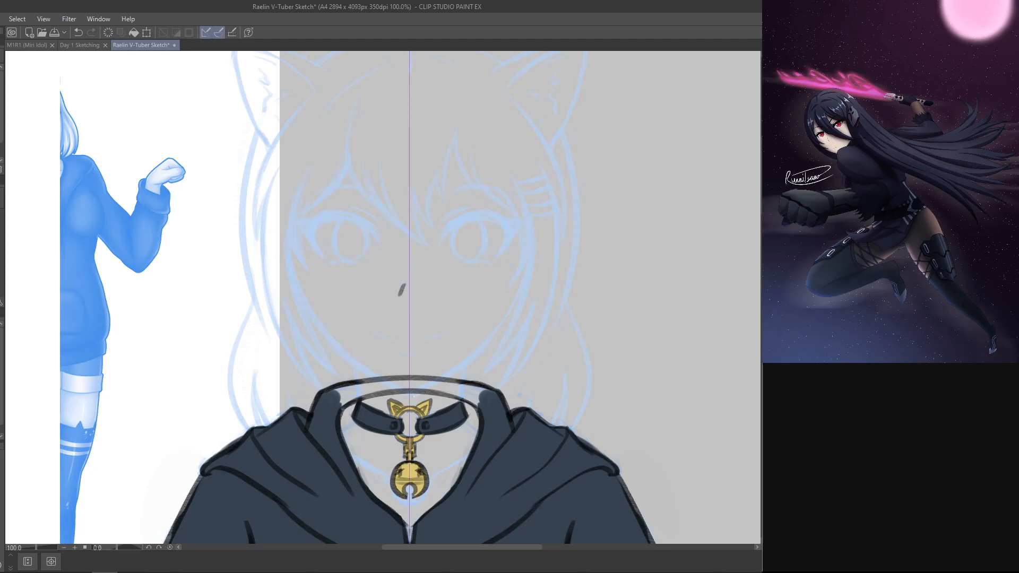
pyautogui.moveTo(556, 198); pyautogui.dragTo(423, 196)
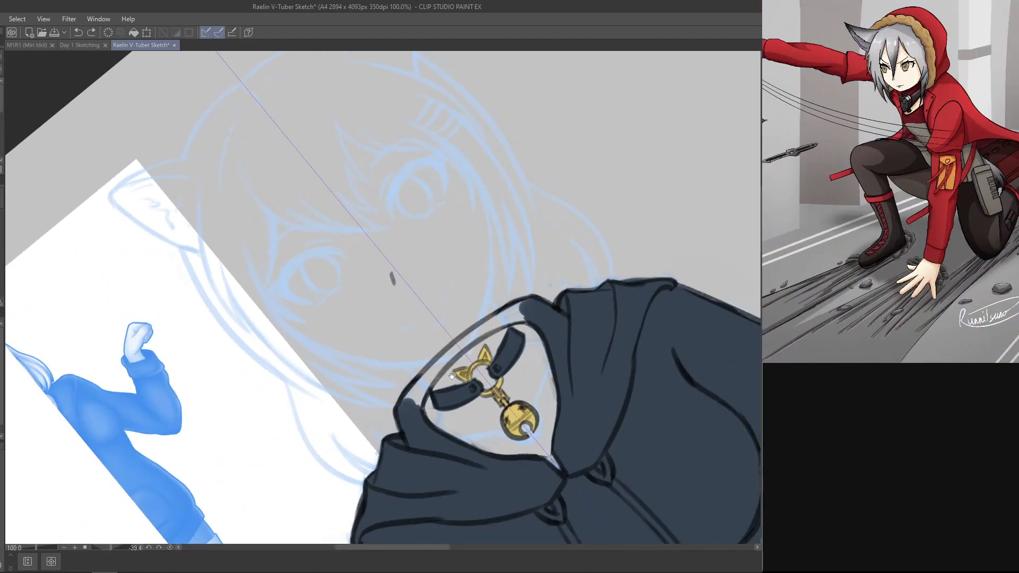
pyautogui.moveTo(493, 274); pyautogui.dragTo(553, 318)
pyautogui.moveTo(452, 264); pyautogui.dragTo(474, 208)
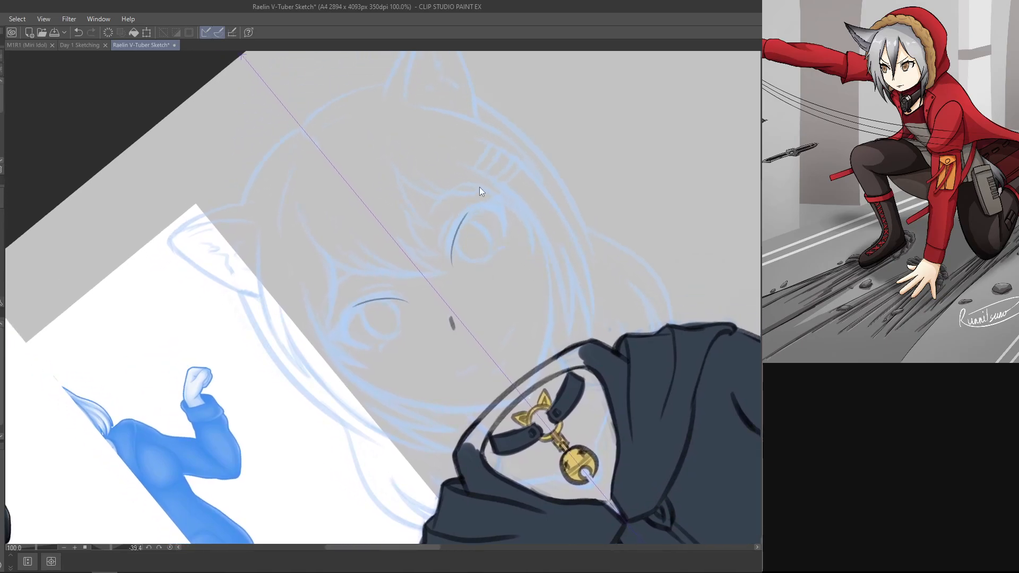
pyautogui.hotkey('ctrl', 'z')
pyautogui.moveTo(540, 231)
pyautogui.mouseDown()
pyautogui.moveTo(604, 325)
pyautogui.moveTo(466, 126)
pyautogui.mouseUp()
pyautogui.moveTo(442, 242); pyautogui.dragTo(447, 190)
pyautogui.hotkey('ctrl', 'z')
pyautogui.hotkey('ctrl', 'z')
pyautogui.hotkey('ctrl', 'z')
pyautogui.hotkey('ctrl', 'z')
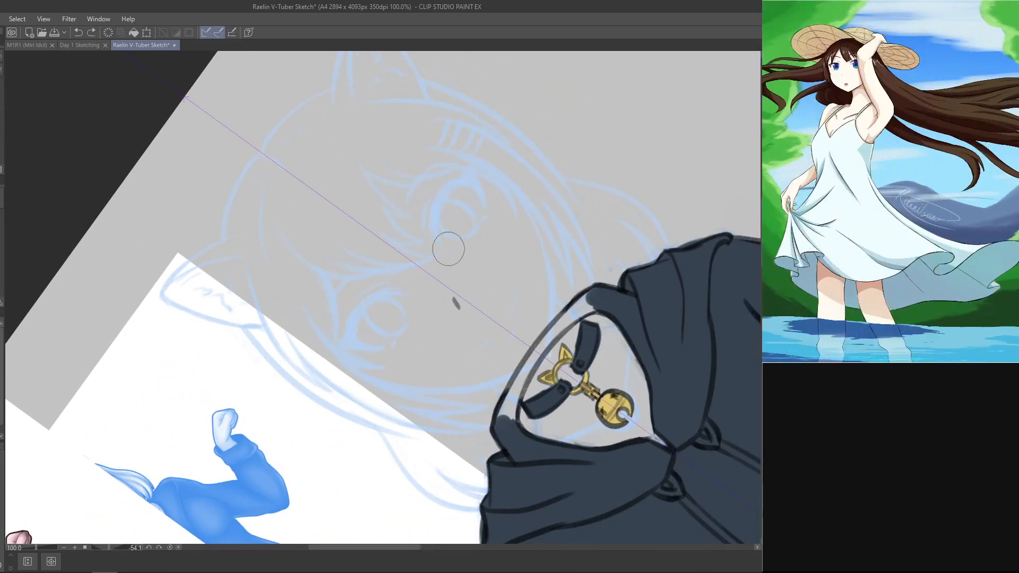
pyautogui.moveTo(444, 245); pyautogui.dragTo(448, 197)
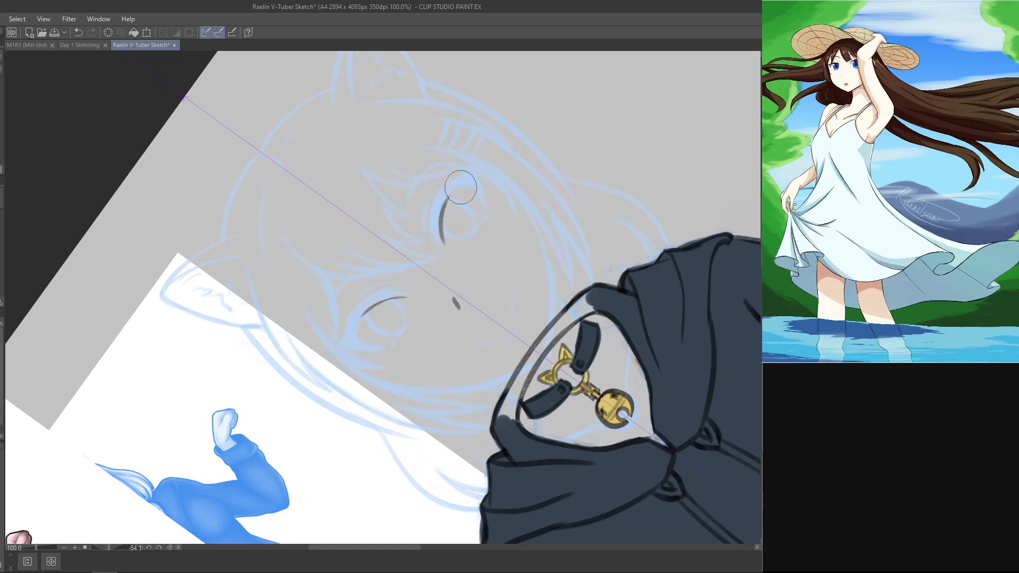
pyautogui.hotkey('ctrl', 'z')
pyautogui.moveTo(441, 240)
pyautogui.mouseDown()
pyautogui.moveTo(443, 199)
pyautogui.moveTo(440, 228)
pyautogui.moveTo(455, 186)
pyautogui.mouseUp()
pyautogui.hotkey('ctrl', 'z')
pyautogui.moveTo(444, 220); pyautogui.dragTo(465, 181)
pyautogui.hotkey('ctrl', 'z')
pyautogui.hotkey('ctrl', 'z')
pyautogui.moveTo(444, 214); pyautogui.dragTo(466, 182)
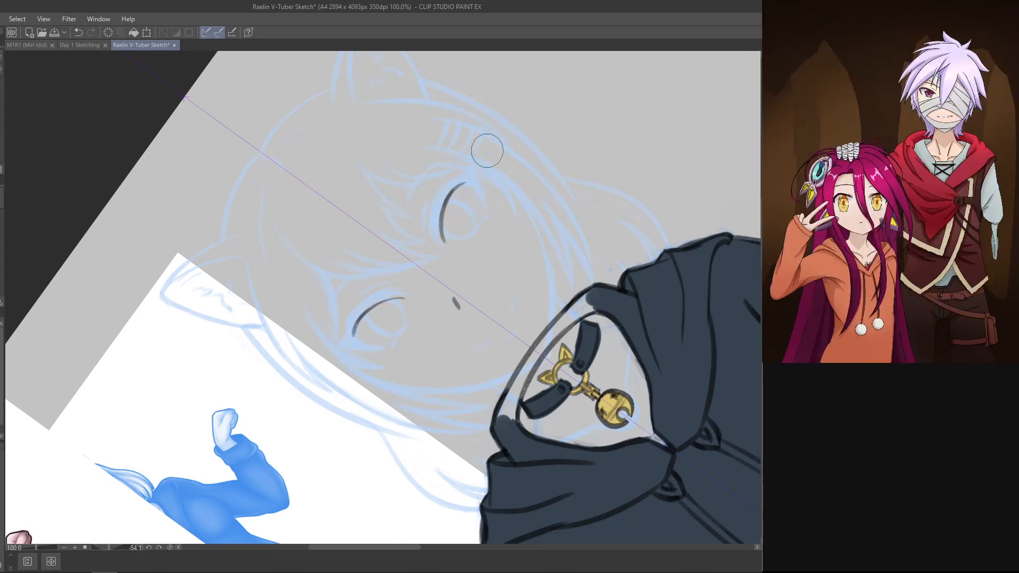
# Step: Draw a pointed lash wing at the outer corner of both eyes
pyautogui.moveTo(453, 192)
pyautogui.mouseDown()
pyautogui.moveTo(471, 182)
pyautogui.moveTo(471, 169)
pyautogui.moveTo(430, 240)
pyautogui.moveTo(455, 177)
pyautogui.mouseUp()
pyautogui.hotkey('ctrl', 'z')
# Step: Draw the upper edge of both lash lines, curving from the inner corner out to the lash wing
pyautogui.hotkey('ctrl', 'z')
pyautogui.hotkey('ctrl', 'z')
pyautogui.hotkey('ctrl', 'z')
pyautogui.hotkey('ctrl', 'z')
pyautogui.moveTo(431, 237)
pyautogui.mouseDown()
pyautogui.moveTo(471, 171)
pyautogui.moveTo(449, 190)
pyautogui.moveTo(477, 180)
pyautogui.moveTo(436, 200)
pyautogui.moveTo(465, 191)
pyautogui.moveTo(441, 209)
pyautogui.moveTo(462, 178)
pyautogui.mouseUp()
pyautogui.hotkey('ctrl', 'z')
pyautogui.hotkey('ctrl', 'z')
pyautogui.hotkey('ctrl', 'z')
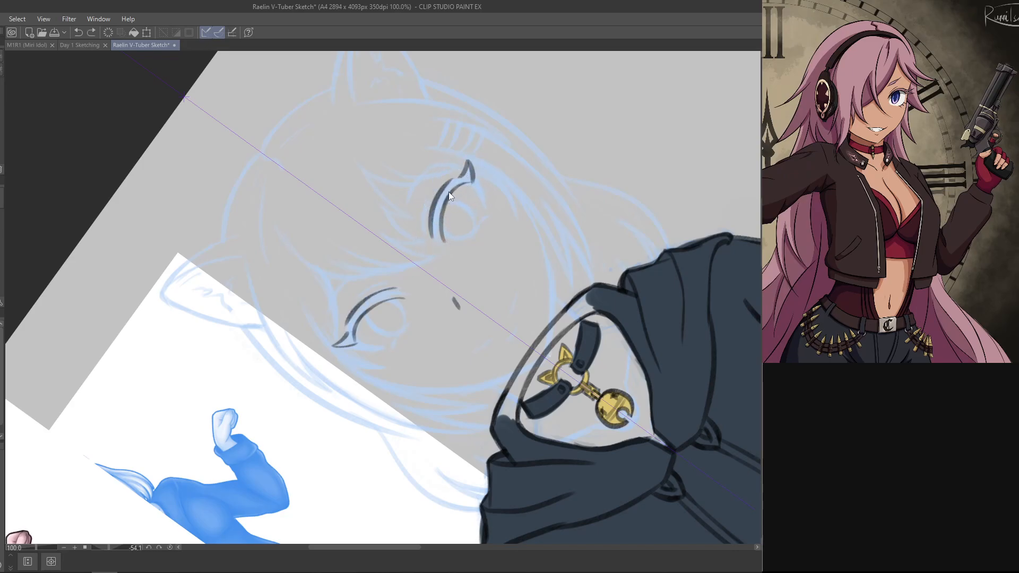
pyautogui.hotkey('ctrl', 'z')
pyautogui.hotkey('ctrl', 'z')
pyautogui.moveTo(432, 237); pyautogui.dragTo(447, 180)
pyautogui.hotkey('ctrl', 'z')
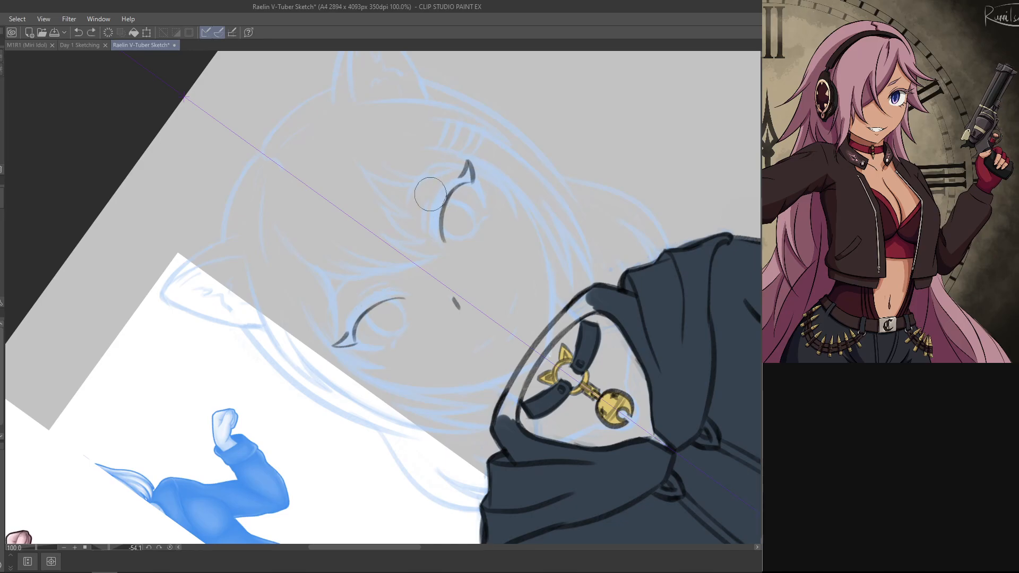
pyautogui.moveTo(431, 238)
pyautogui.mouseDown()
pyautogui.moveTo(444, 186)
pyautogui.moveTo(457, 175)
pyautogui.moveTo(445, 196)
pyautogui.moveTo(442, 185)
pyautogui.moveTo(438, 227)
pyautogui.moveTo(434, 203)
pyautogui.moveTo(456, 183)
pyautogui.moveTo(448, 196)
pyautogui.moveTo(443, 183)
pyautogui.moveTo(442, 201)
pyautogui.moveTo(441, 188)
pyautogui.moveTo(460, 177)
pyautogui.mouseUp()
pyautogui.hotkey('ctrl', 'z')
pyautogui.hotkey('ctrl', 'z')
pyautogui.hotkey('ctrl', 'z')
pyautogui.hotkey('ctrl', 'z')
pyautogui.hotkey('ctrl', 'z')
pyautogui.hotkey('ctrl', 'z')
pyautogui.hotkey('ctrl', 'z')
pyautogui.hotkey('ctrl', 'z')
pyautogui.hotkey('ctrl', 'z')
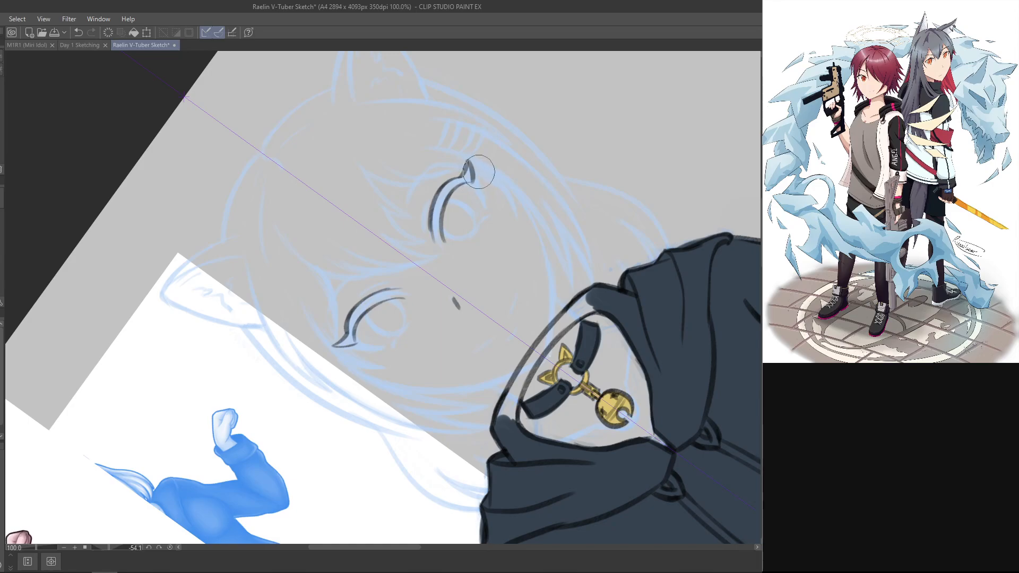
# Step: Close the inner ends of both upper lash shapes with short strokes
pyautogui.moveTo(562, 164); pyautogui.dragTo(563, 200)
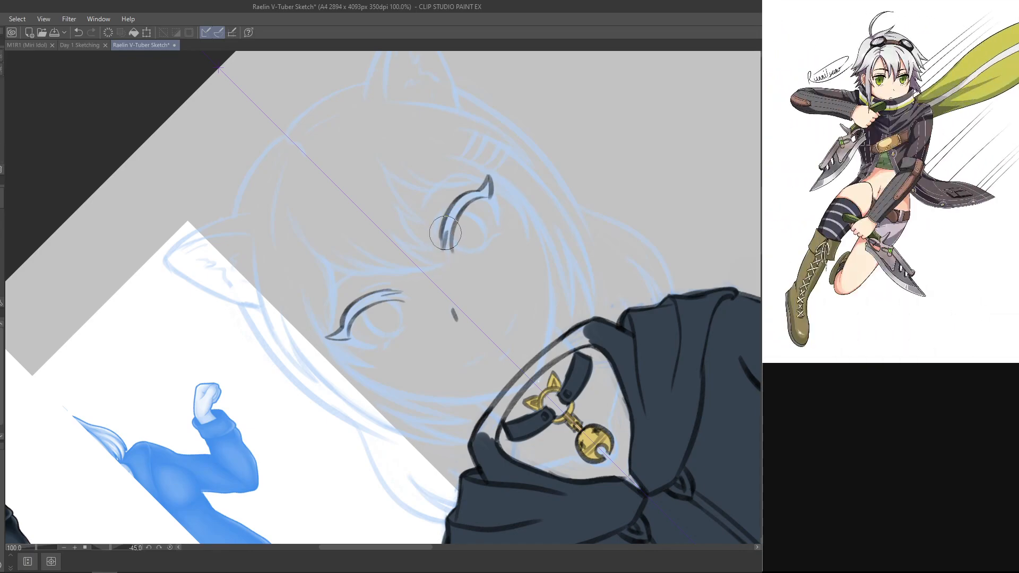
pyautogui.moveTo(444, 242); pyautogui.dragTo(444, 251)
pyautogui.moveTo(311, 398)
pyautogui.mouseDown()
pyautogui.moveTo(535, 166)
pyautogui.moveTo(503, 237)
pyautogui.mouseUp()
pyautogui.moveTo(553, 166); pyautogui.dragTo(532, 196)
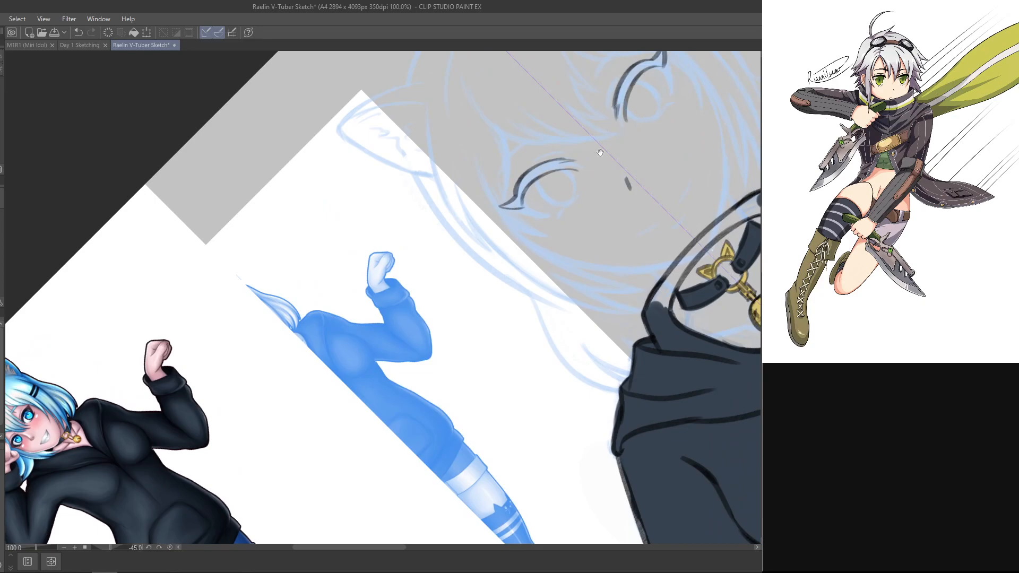
pyautogui.moveTo(593, 141); pyautogui.dragTo(497, 266)
pyautogui.hotkey('ctrl', 'z')
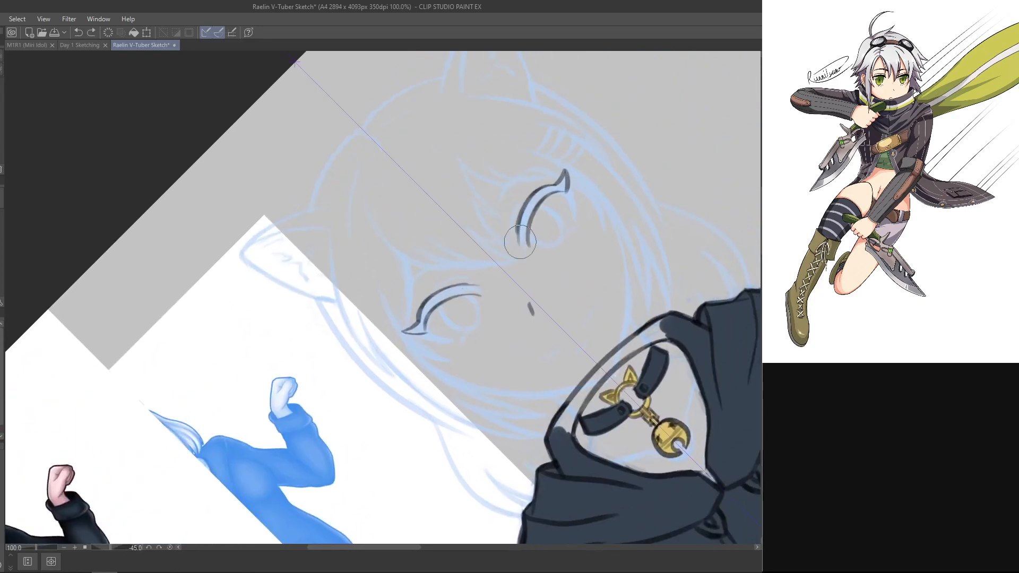
pyautogui.moveTo(519, 229); pyautogui.dragTo(520, 242)
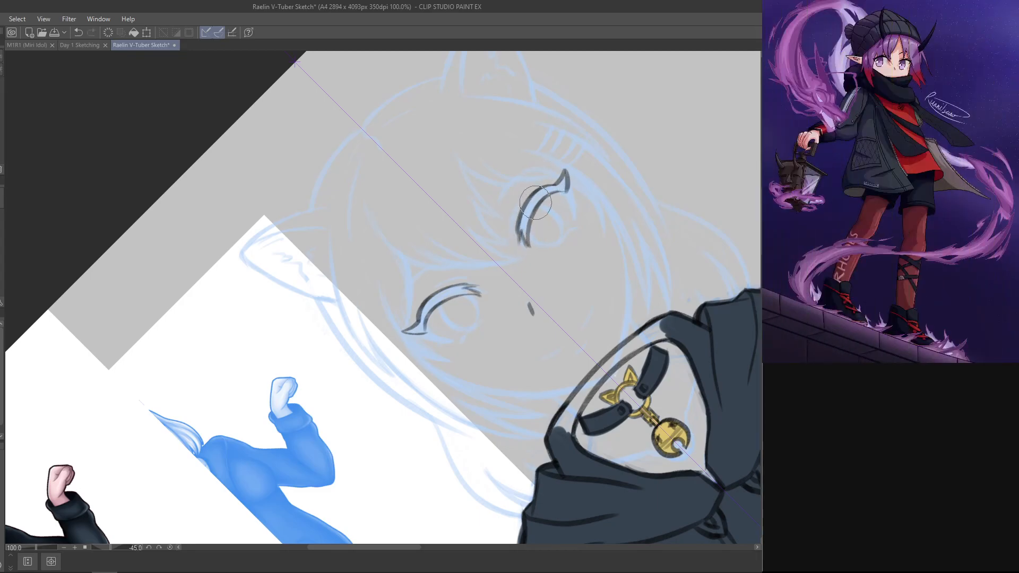
pyautogui.hotkey('ctrl', 'z')
pyautogui.moveTo(522, 233); pyautogui.dragTo(525, 246)
pyautogui.hotkey('ctrl', 'z')
pyautogui.moveTo(534, 206); pyautogui.dragTo(575, 328)
pyautogui.hotkey('ctrl', 'z')
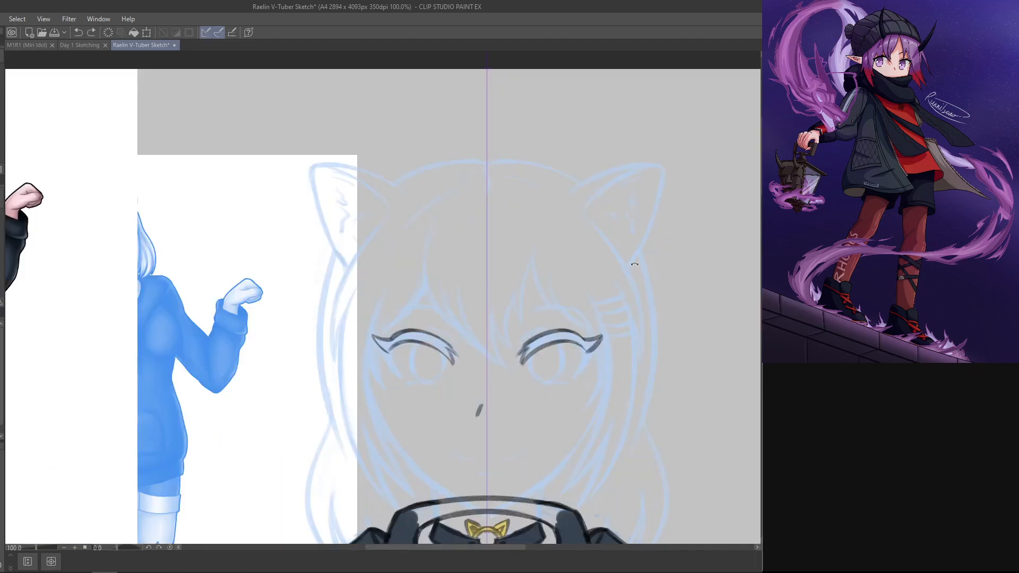
pyautogui.moveTo(616, 207); pyautogui.dragTo(440, 116)
pyautogui.moveTo(517, 222); pyautogui.dragTo(520, 244)
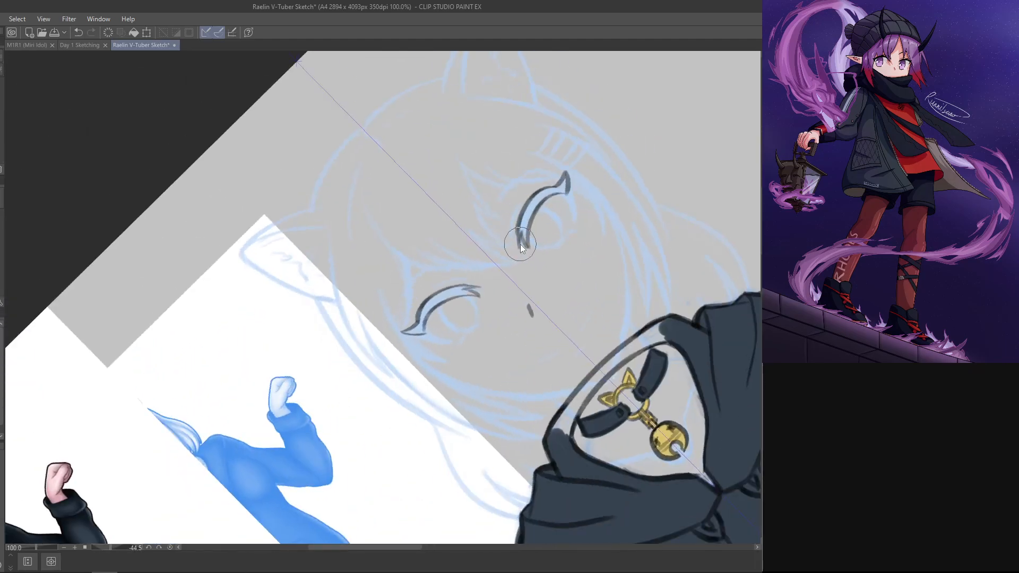
# Step: Draw the outer side of both eyes as a curve running down from beneath the upper lash line
pyautogui.moveTo(588, 173)
pyautogui.mouseDown()
pyautogui.moveTo(578, 427)
pyautogui.moveTo(582, 362)
pyautogui.moveTo(615, 265)
pyautogui.mouseUp()
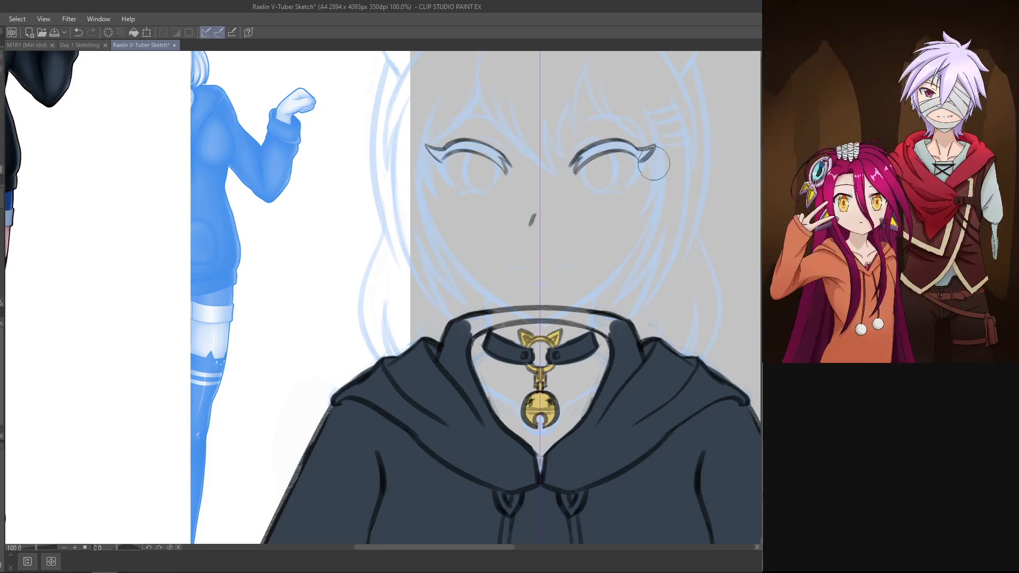
pyautogui.moveTo(633, 153); pyautogui.dragTo(630, 189)
pyautogui.hotkey('ctrl', 'z')
pyautogui.hotkey('ctrl', 'z')
pyautogui.hotkey('ctrl', 'z')
pyautogui.hotkey('ctrl', 'z')
pyautogui.moveTo(632, 153); pyautogui.dragTo(628, 184)
pyautogui.hotkey('ctrl', 'z')
pyautogui.hotkey('ctrl', 'z')
pyautogui.hotkey('ctrl', 'z')
pyautogui.hotkey('ctrl', 'z')
pyautogui.hotkey('ctrl', 'z')
pyautogui.hotkey('ctrl', 'z')
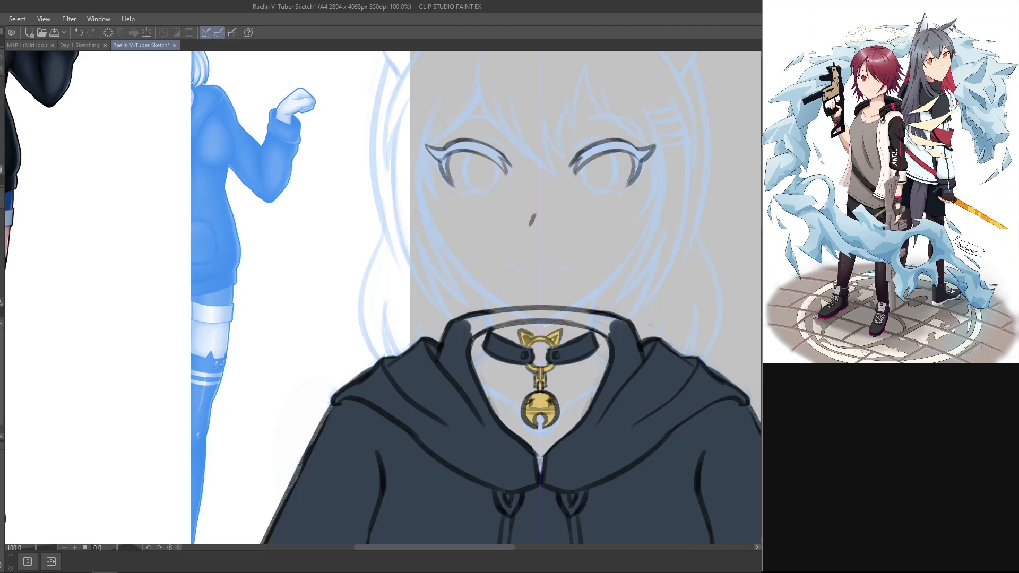
# Step: Join the lash wings to the outer side lines of both eyes with short curved strokes
pyautogui.moveTo(648, 149)
pyautogui.mouseDown()
pyautogui.moveTo(632, 178)
pyautogui.moveTo(641, 164)
pyautogui.mouseUp()
pyautogui.hotkey('ctrl', 'z')
pyautogui.hotkey('ctrl', 'z')
pyautogui.hotkey('ctrl', 'z')
pyautogui.hotkey('ctrl', 'z')
pyautogui.hotkey('ctrl', 'z')
pyautogui.moveTo(631, 153); pyautogui.dragTo(641, 164)
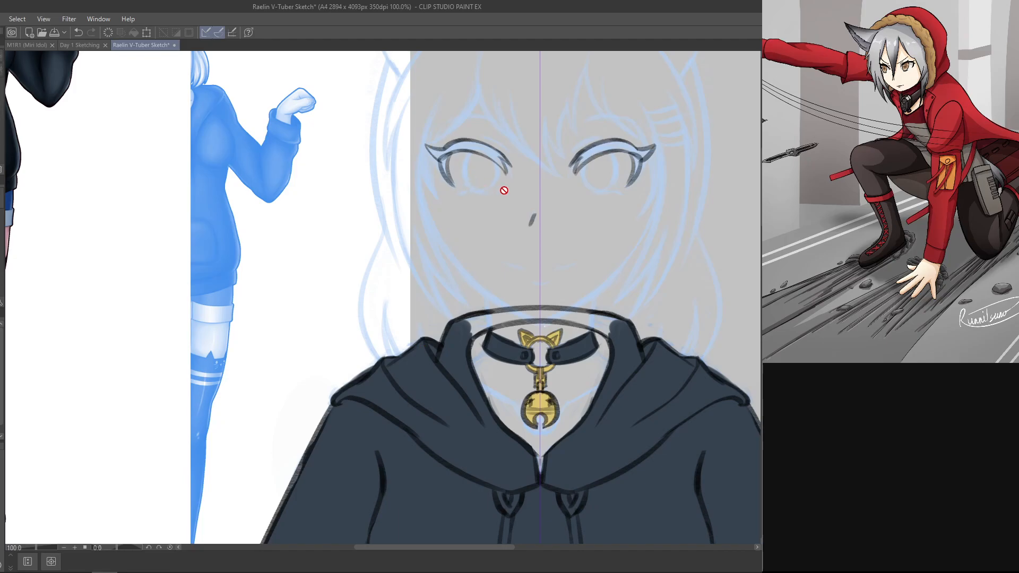
pyautogui.hotkey('ctrl', 'z')
# Step: Draw the short lower lid line with small lash ticks beneath both eyes
pyautogui.moveTo(406, 252); pyautogui.dragTo(639, 408)
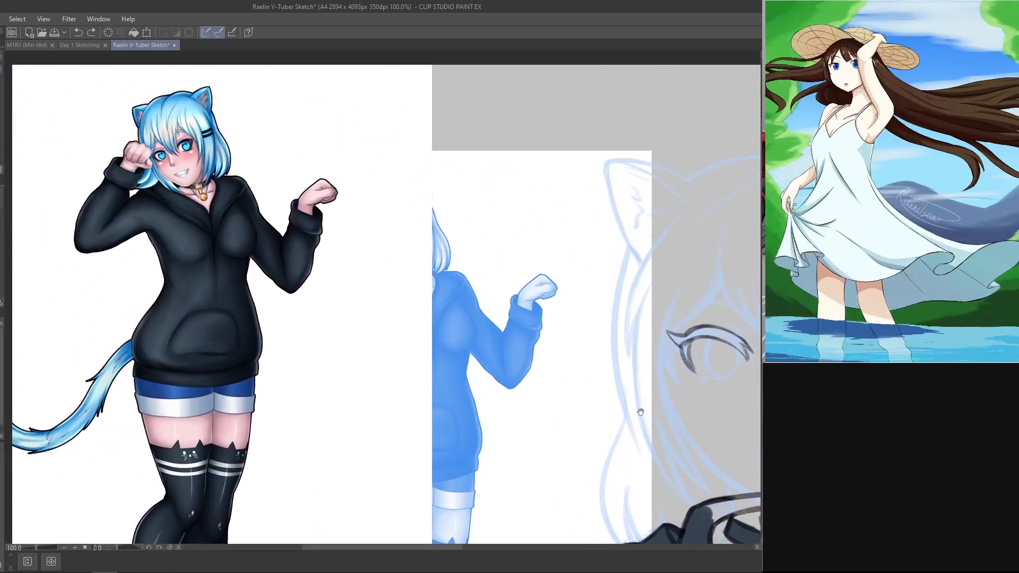
pyautogui.moveTo(622, 309); pyautogui.dragTo(484, 289)
pyautogui.moveTo(644, 187); pyautogui.dragTo(445, 61)
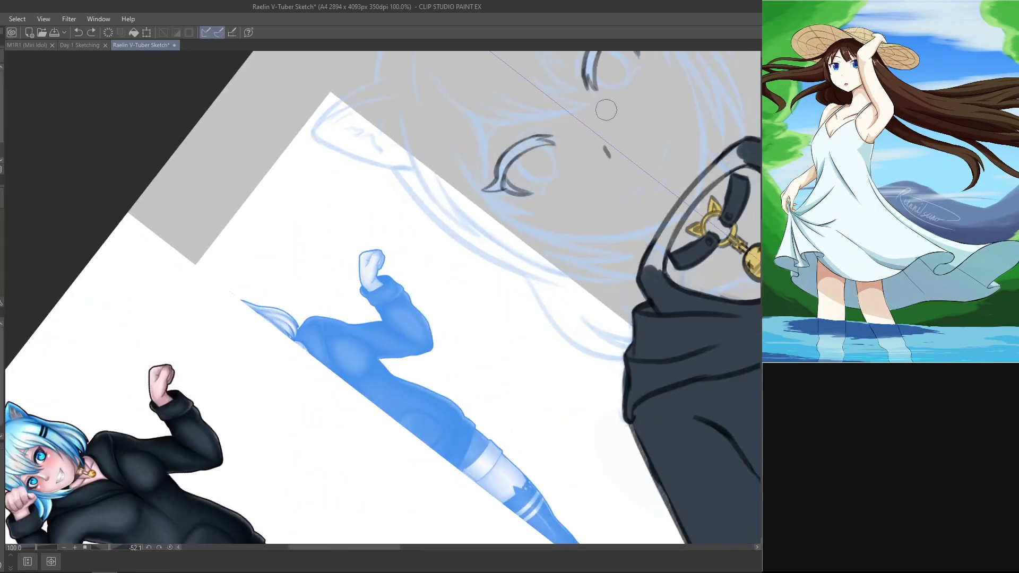
pyautogui.moveTo(543, 188)
pyautogui.mouseDown()
pyautogui.moveTo(559, 166)
pyautogui.moveTo(539, 195)
pyautogui.moveTo(548, 190)
pyautogui.mouseUp()
pyautogui.hotkey('ctrl', 'z')
pyautogui.hotkey('ctrl', 'z')
pyautogui.hotkey('ctrl', 'z')
pyautogui.hotkey('ctrl', 'z')
pyautogui.hotkey('ctrl', 'z')
pyautogui.hotkey('ctrl', 'z')
pyautogui.hotkey('ctrl', 'z')
pyautogui.hotkey('ctrl', 'z')
pyautogui.hotkey('ctrl', 'z')
pyautogui.hotkey('ctrl', 'z')
pyautogui.hotkey('ctrl', 'z')
pyautogui.hotkey('ctrl', 'z')
pyautogui.hotkey('ctrl', 'z')
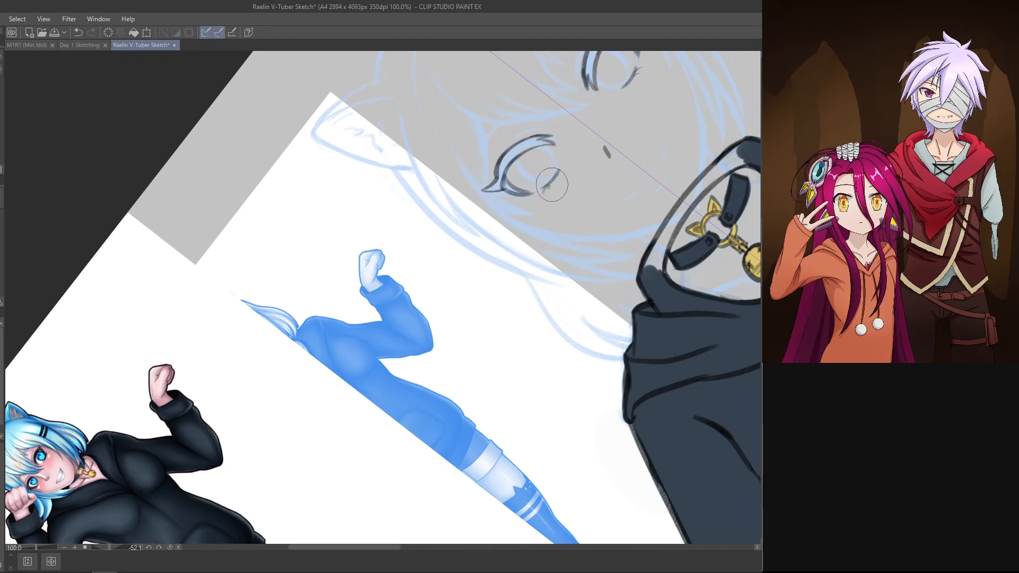
pyautogui.moveTo(695, 235); pyautogui.dragTo(608, 489)
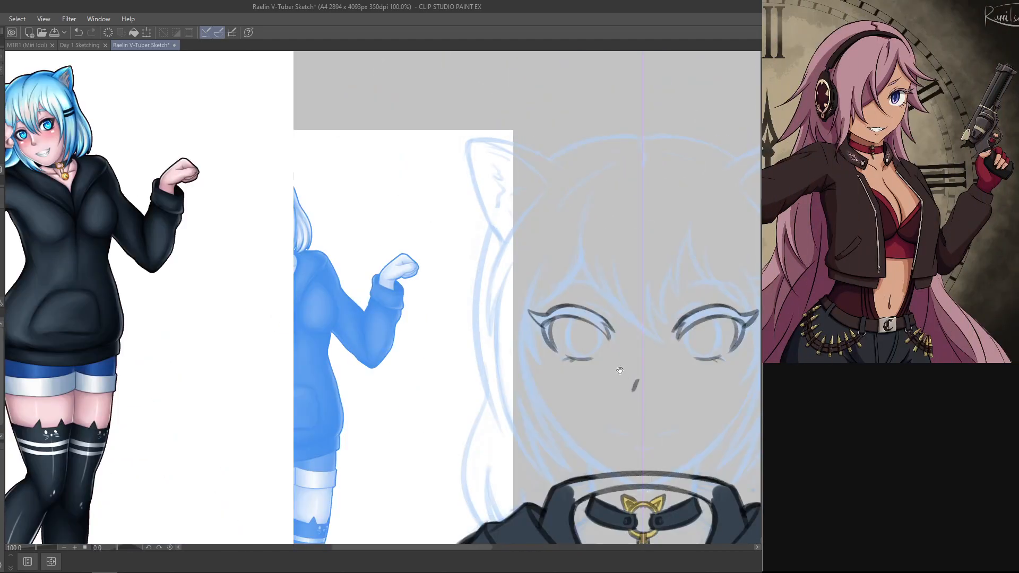
pyautogui.moveTo(619, 370); pyautogui.dragTo(511, 286)
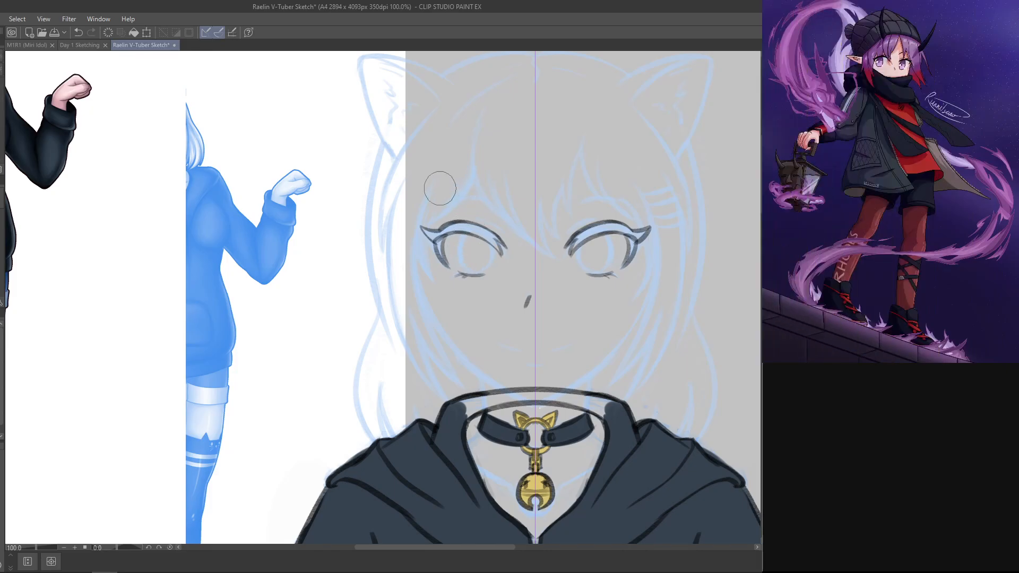
pyautogui.moveTo(463, 237); pyautogui.dragTo(460, 268)
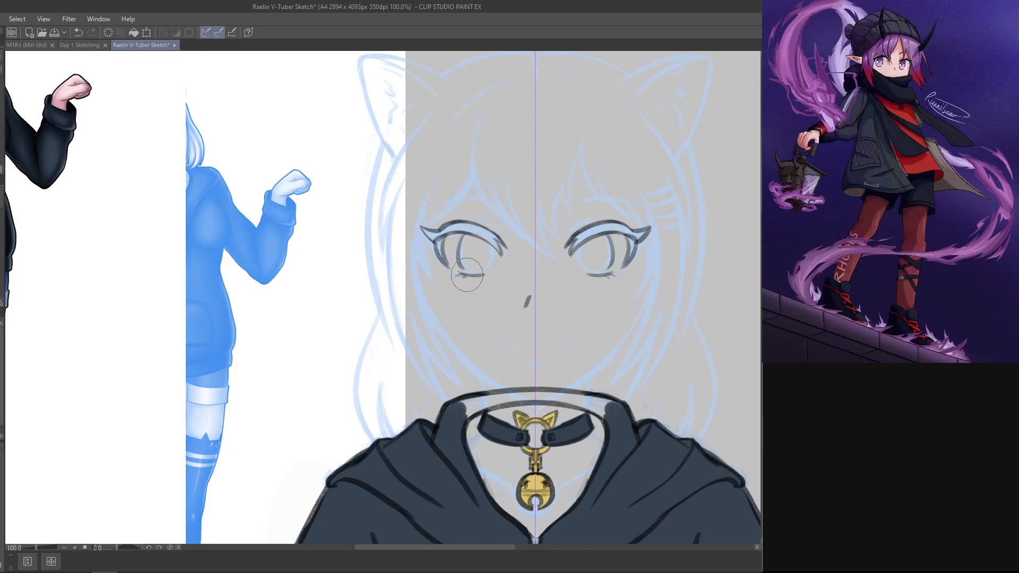
pyautogui.hotkey('ctrl', 'z')
pyautogui.moveTo(464, 234); pyautogui.dragTo(468, 275)
pyautogui.hotkey('ctrl', 'z')
pyautogui.moveTo(463, 234); pyautogui.dragTo(473, 276)
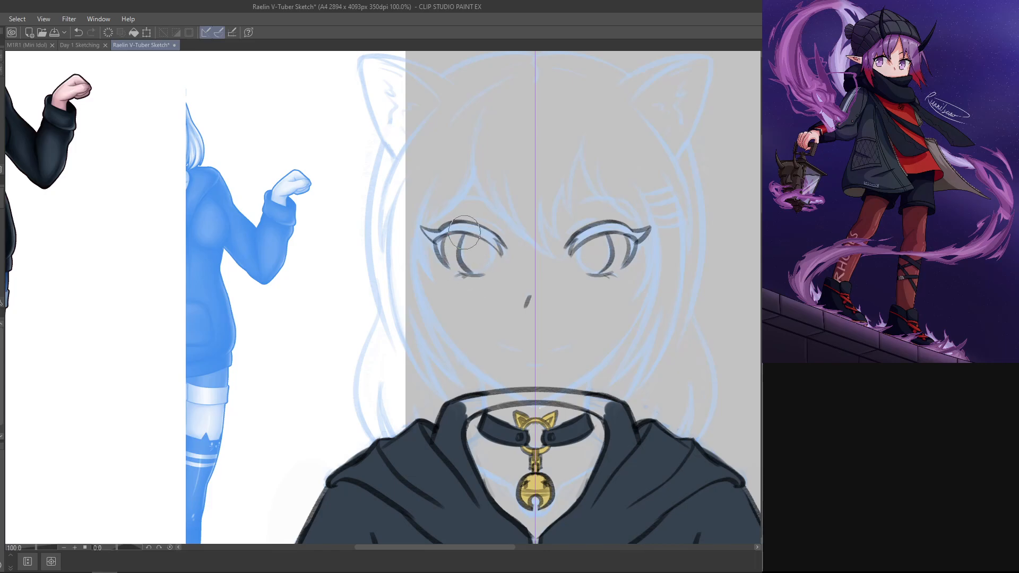
pyautogui.hotkey('ctrl', 'z')
pyautogui.moveTo(465, 234); pyautogui.dragTo(474, 275)
pyautogui.hotkey('ctrl', 'z')
pyautogui.moveTo(465, 234); pyautogui.dragTo(477, 274)
pyautogui.hotkey('ctrl', 'z')
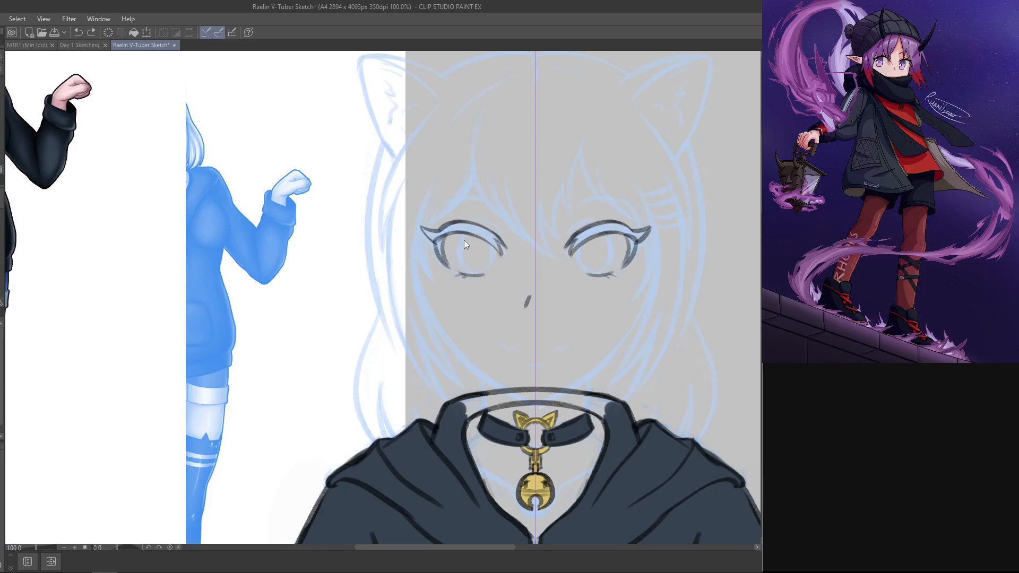
pyautogui.moveTo(465, 234); pyautogui.dragTo(471, 270)
pyautogui.hotkey('ctrl', 'z')
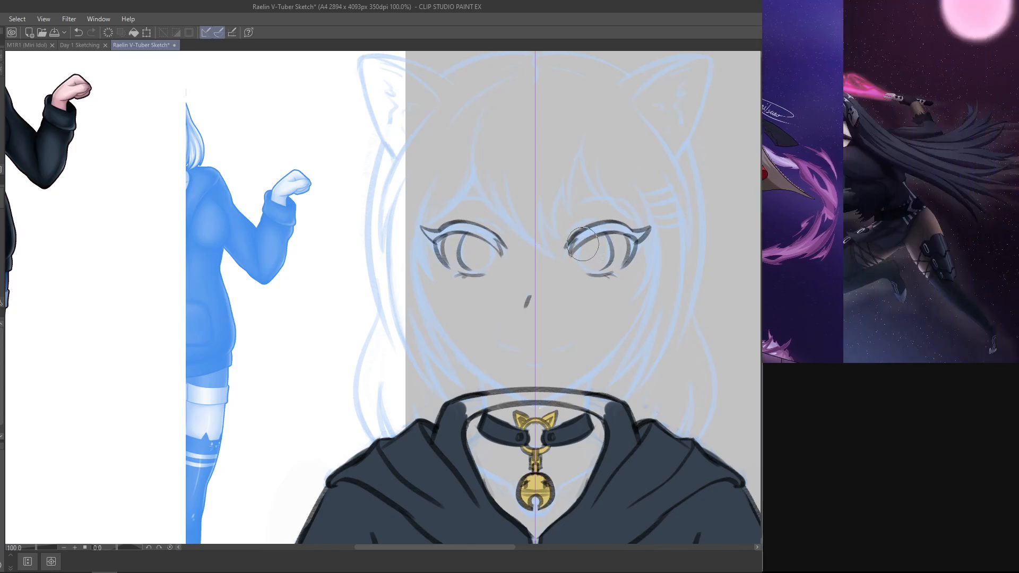
pyautogui.moveTo(583, 240)
pyautogui.mouseDown()
pyautogui.moveTo(598, 271)
pyautogui.moveTo(584, 263)
pyautogui.moveTo(600, 271)
pyautogui.mouseUp()
pyautogui.hotkey('ctrl', 'z')
pyautogui.hotkey('ctrl', 'z')
pyautogui.hotkey('ctrl', 'z')
pyautogui.hotkey('ctrl', 'z')
pyautogui.hotkey('ctrl', 'z')
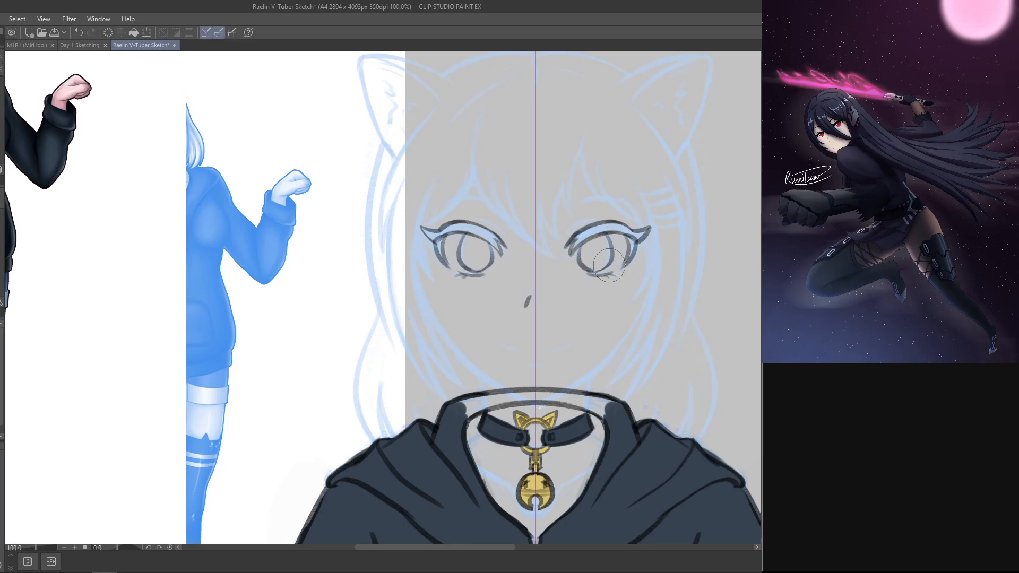
pyautogui.hotkey('ctrl', 'z')
pyautogui.hotkey('ctrl', 'z')
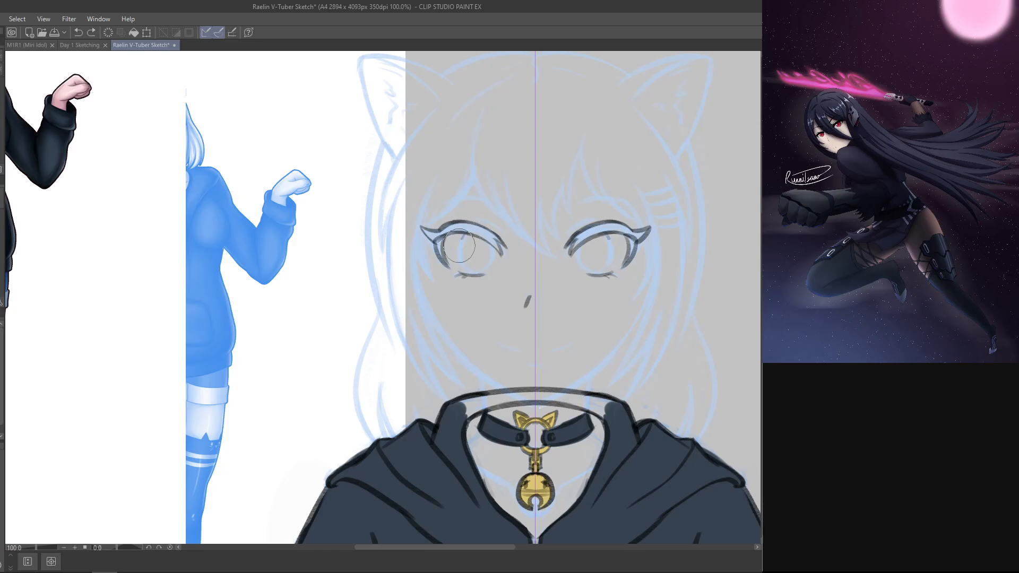
# Step: Draw the side curves of both irises from the upper lash line down to the lower lid
pyautogui.hotkey('ctrl', 'z')
pyautogui.moveTo(464, 235)
pyautogui.mouseDown()
pyautogui.moveTo(464, 271)
pyautogui.moveTo(468, 252)
pyautogui.moveTo(481, 275)
pyautogui.mouseUp()
pyautogui.hotkey('ctrl', 'z')
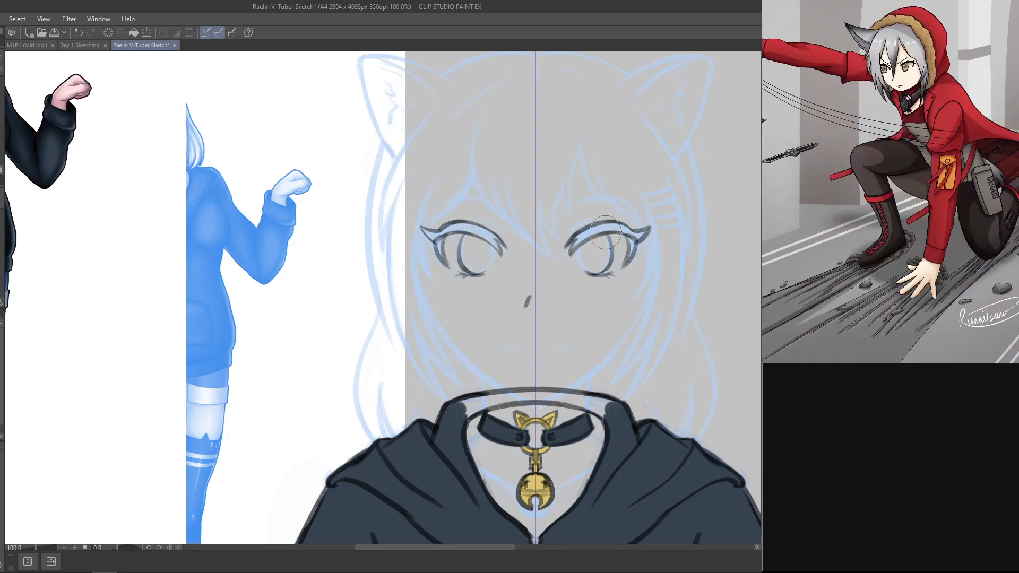
pyautogui.moveTo(584, 239)
pyautogui.mouseDown()
pyautogui.moveTo(589, 273)
pyautogui.moveTo(580, 265)
pyautogui.moveTo(594, 277)
pyautogui.moveTo(584, 241)
pyautogui.moveTo(608, 238)
pyautogui.mouseUp()
pyautogui.hotkey('ctrl', 'z')
# Step: Complete both iris outlines as upright ovals following the blue sketch
pyautogui.hotkey('ctrl', 'z')
pyautogui.hotkey('ctrl', 'z')
pyautogui.hotkey('ctrl', 'z')
pyautogui.hotkey('ctrl', 'z')
pyautogui.hotkey('ctrl', 'z')
pyautogui.moveTo(456, 256)
pyautogui.mouseDown()
pyautogui.moveTo(462, 238)
pyautogui.moveTo(493, 244)
pyautogui.moveTo(478, 233)
pyautogui.mouseUp()
pyautogui.hotkey('ctrl', 'z')
pyautogui.hotkey('ctrl', 'z')
pyautogui.hotkey('ctrl', 'z')
pyautogui.hotkey('ctrl', 'z')
pyautogui.hotkey('ctrl', 'z')
pyautogui.hotkey('ctrl', 'z')
pyautogui.hotkey('ctrl', 'z')
pyautogui.hotkey('ctrl', 'z')
pyautogui.hotkey('ctrl', 'z')
pyautogui.hotkey('ctrl', 'z')
pyautogui.hotkey('ctrl', 'z')
pyautogui.hotkey('ctrl', 'z')
pyautogui.hotkey('ctrl', 'z')
pyautogui.press('space')
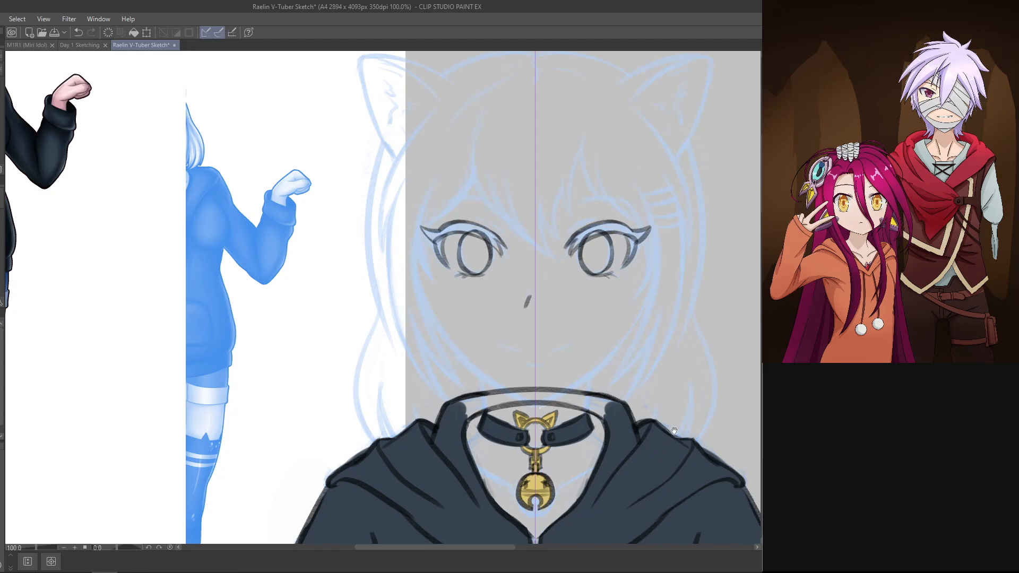
pyautogui.moveTo(695, 369); pyautogui.dragTo(681, 295)
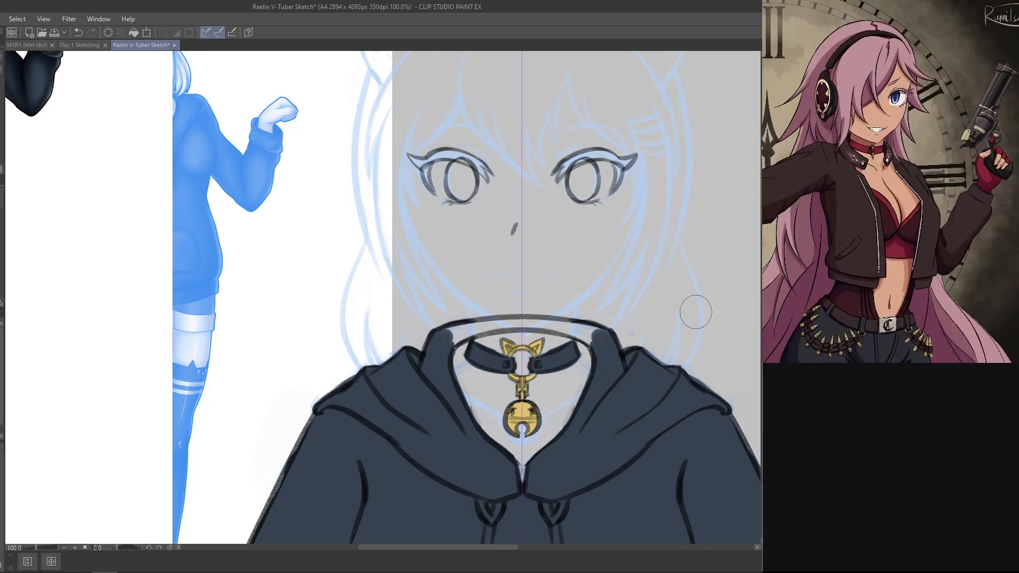
pyautogui.hotkey('ctrl', 't')
pyautogui.press('Escape')
pyautogui.press('m')
pyautogui.moveTo(443, 121)
pyautogui.mouseDown()
pyautogui.moveTo(470, 255)
pyautogui.moveTo(426, 154)
pyautogui.mouseUp()
pyautogui.hotkey('ctrl', 't')
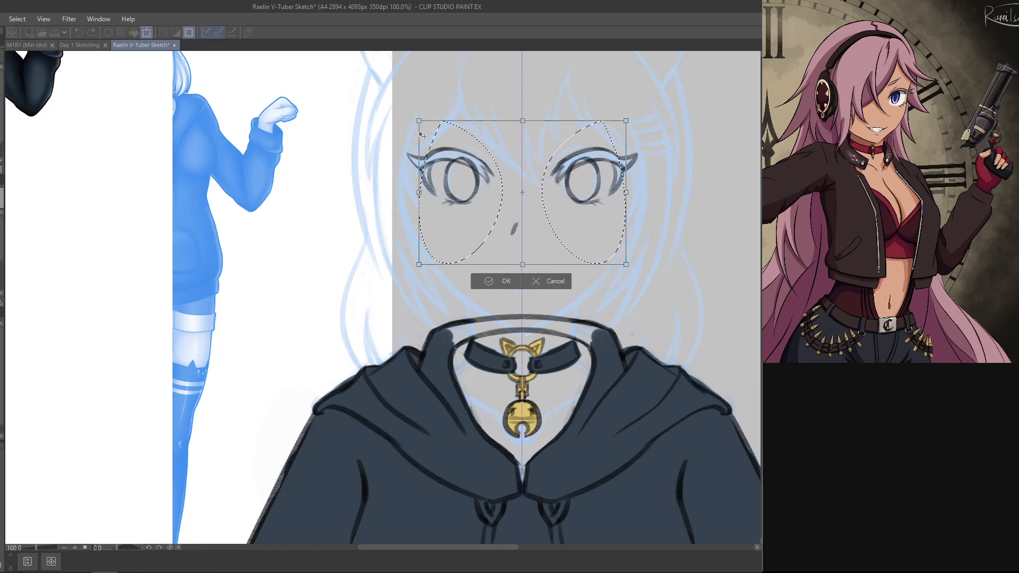
pyautogui.press('Return')
pyautogui.hotkey('ctrl', 'd')
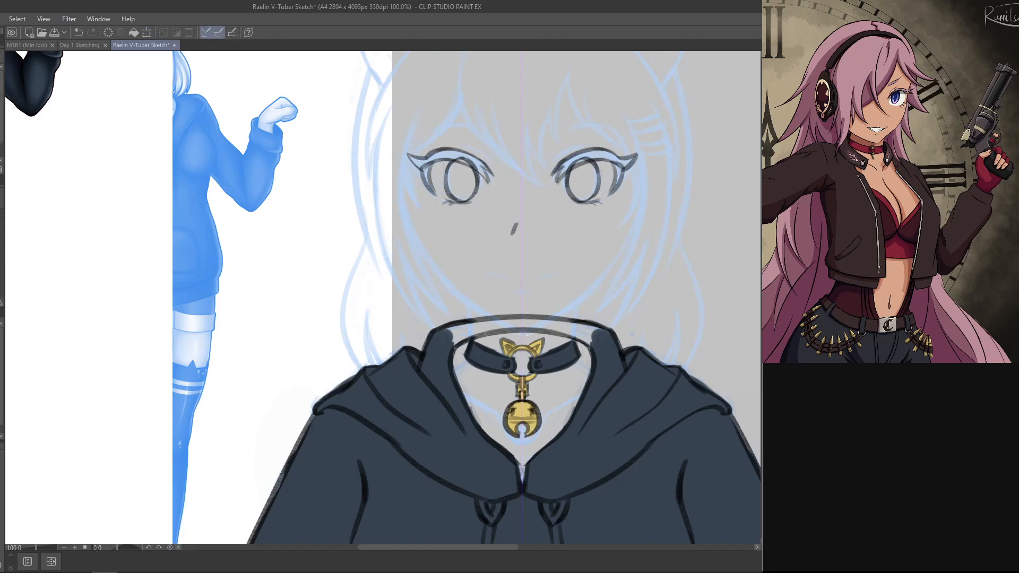
# Step: Select the iris of the eye on the sketch's left side and shift it slightly outward
pyautogui.moveTo(457, 113); pyautogui.dragTo(486, 120)
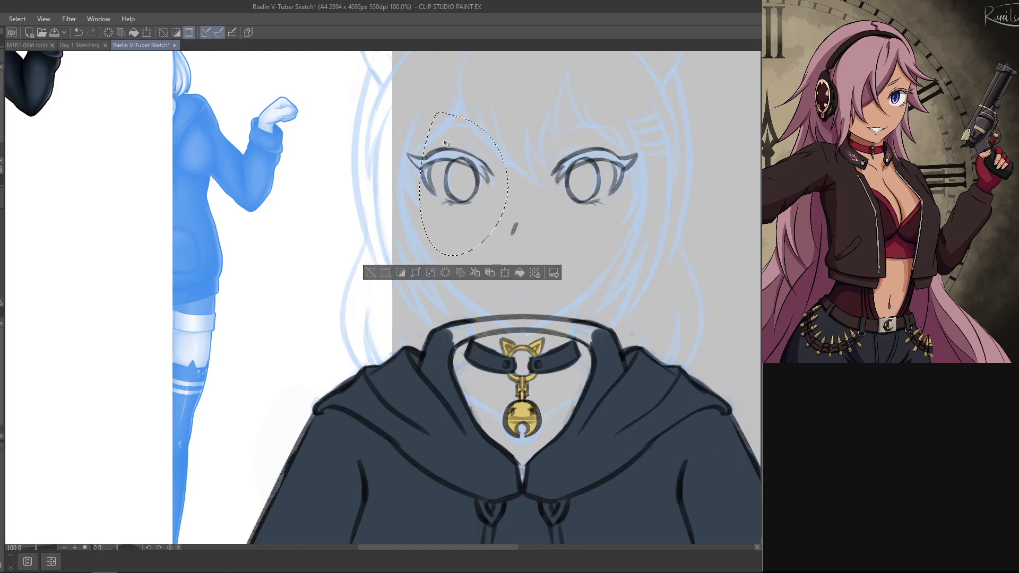
pyautogui.hotkey('ctrl', 't')
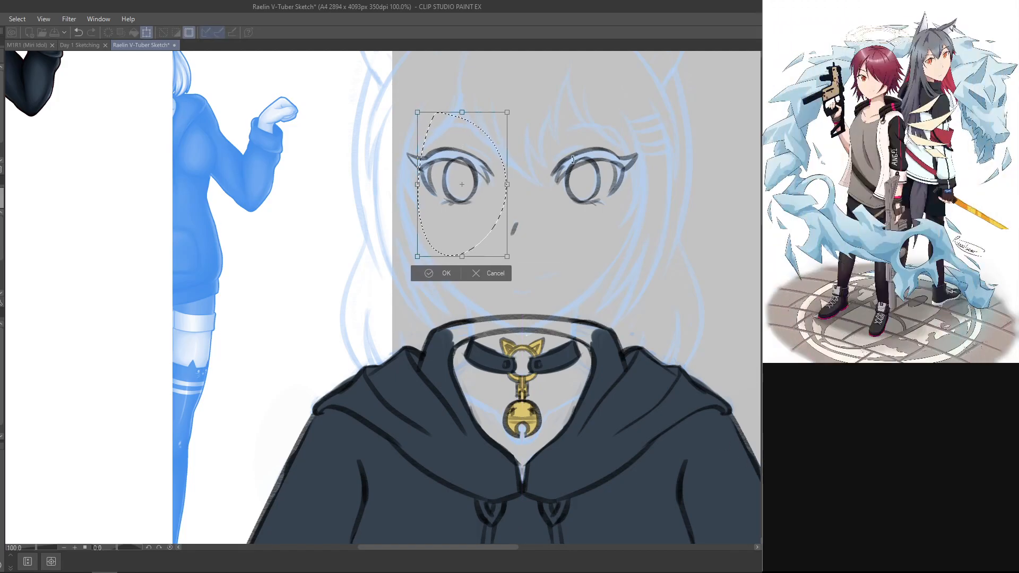
pyautogui.press('Return')
# Step: Select the iris of the other eye, shift it slightly outward to match, and clear the selection
pyautogui.moveTo(559, 136); pyautogui.dragTo(546, 181)
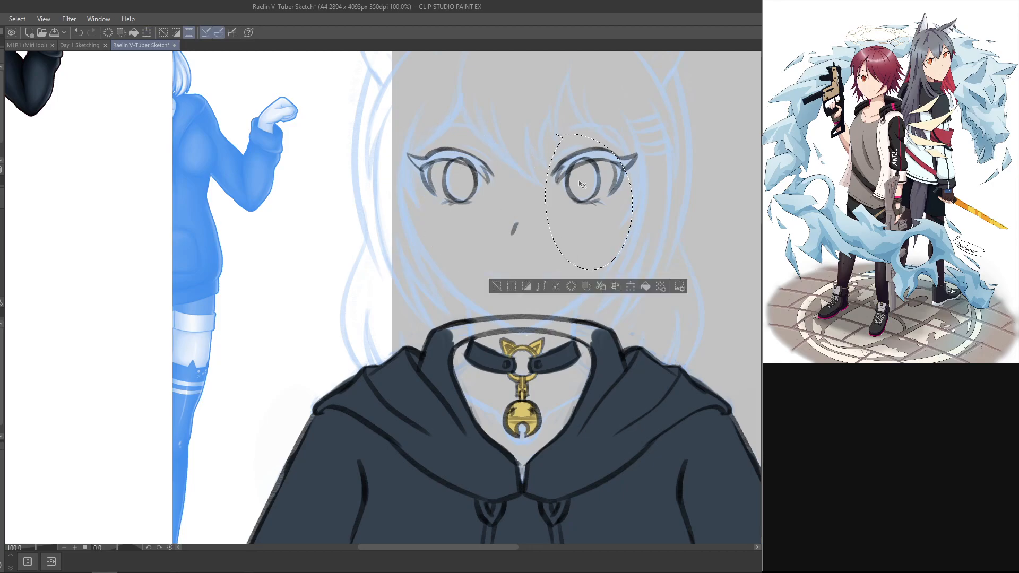
pyautogui.hotkey('ctrl', 't')
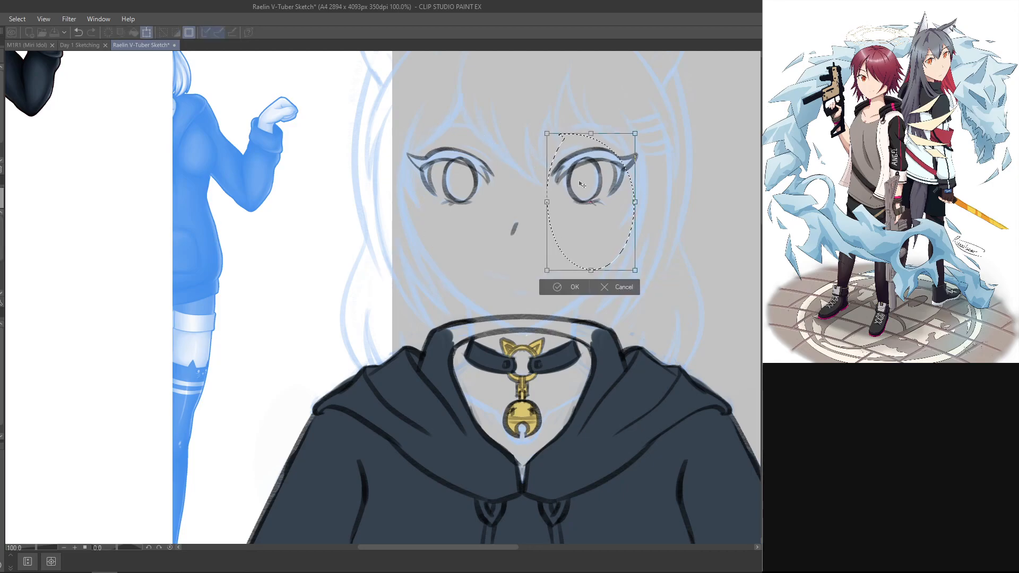
pyautogui.press('Return')
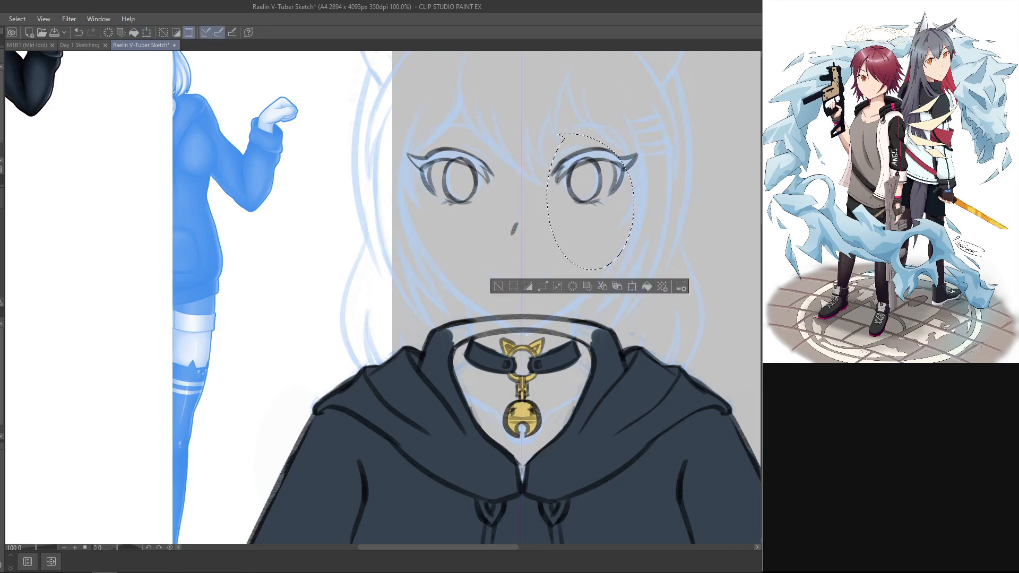
pyautogui.moveTo(632, 360); pyautogui.dragTo(620, 413)
pyautogui.hotkey('ctrl', 'd')
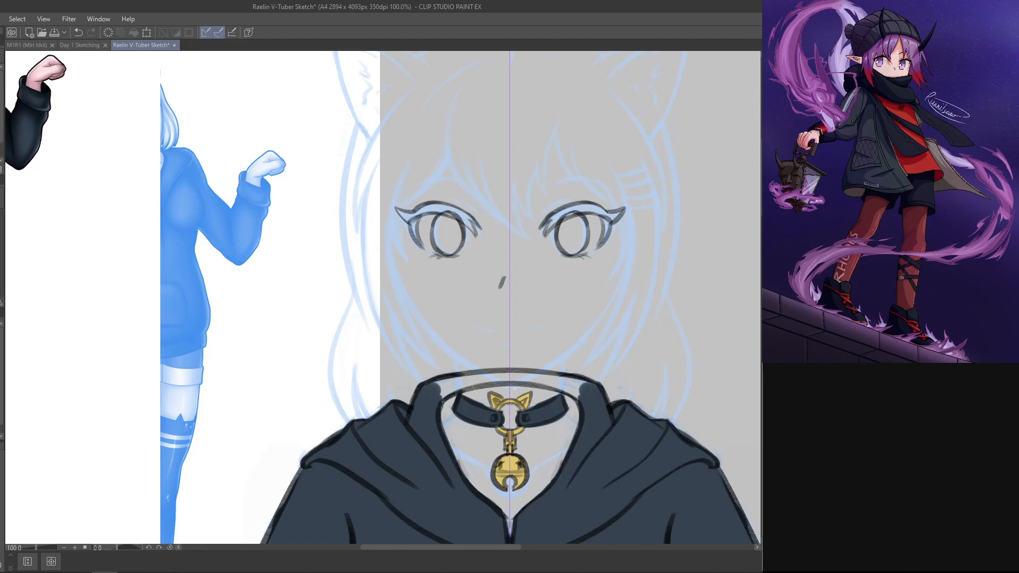
pyautogui.hotkey('ctrl', 'v')
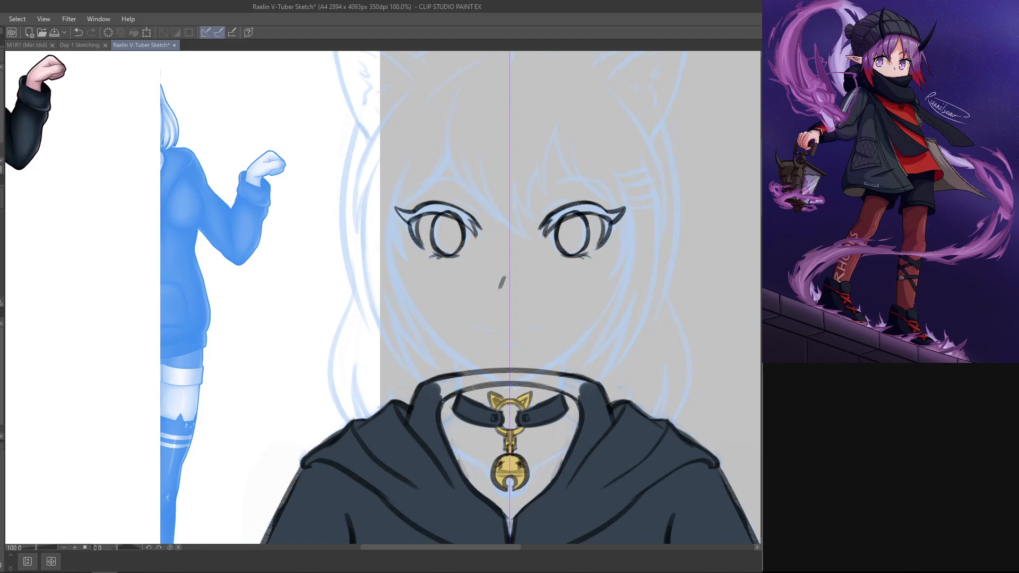
pyautogui.hotkey('ctrl', 'z')
pyautogui.hotkey('ctrl', 'x')
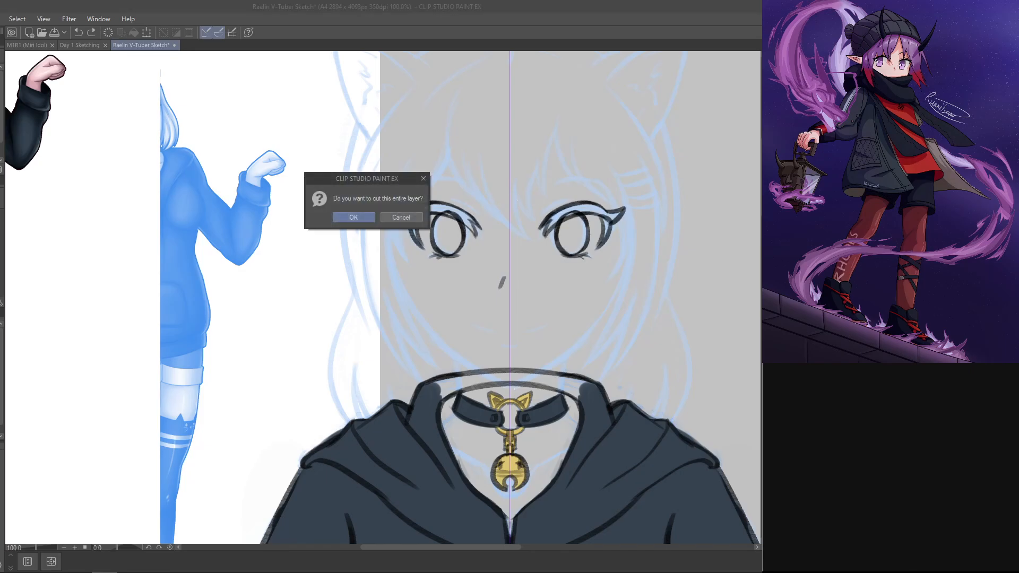
pyautogui.click(416, 216)
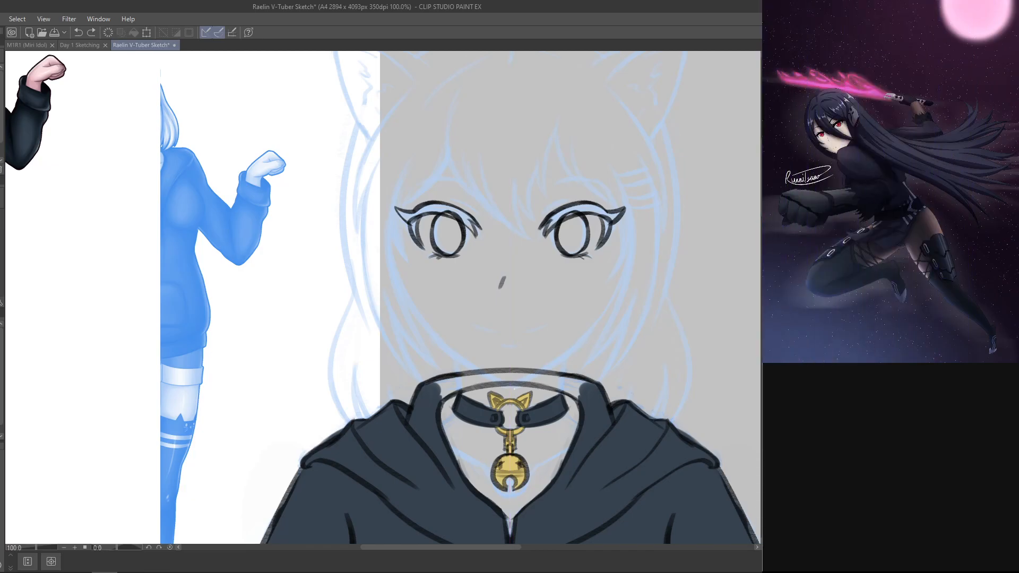
pyautogui.hotkey('ctrl', 'z')
pyautogui.hotkey('ctrl', 'z')
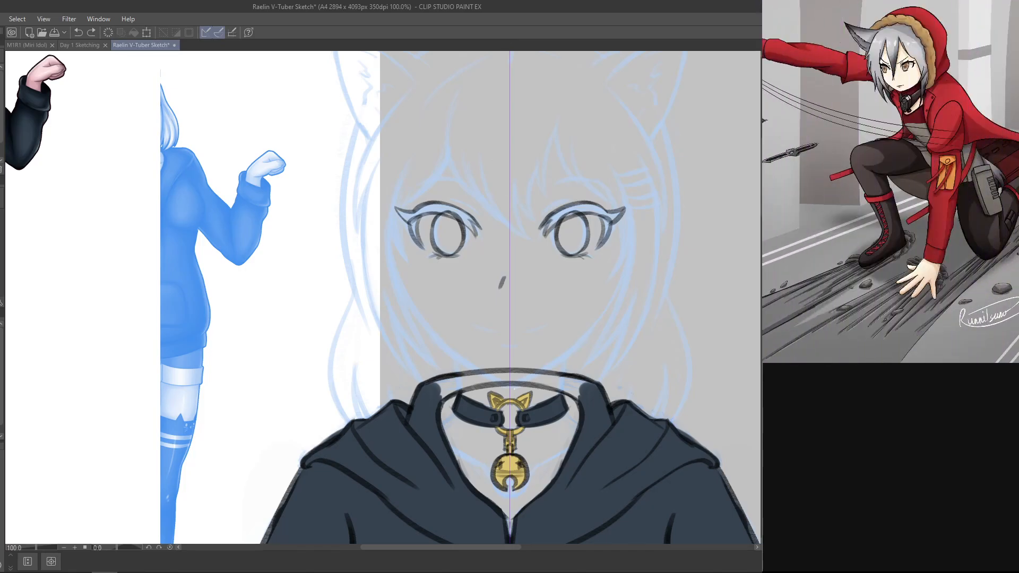
# Step: Fill the outer lash wings of both eyes with solid black, following their outlines
pyautogui.moveTo(323, 336); pyautogui.dragTo(587, 417)
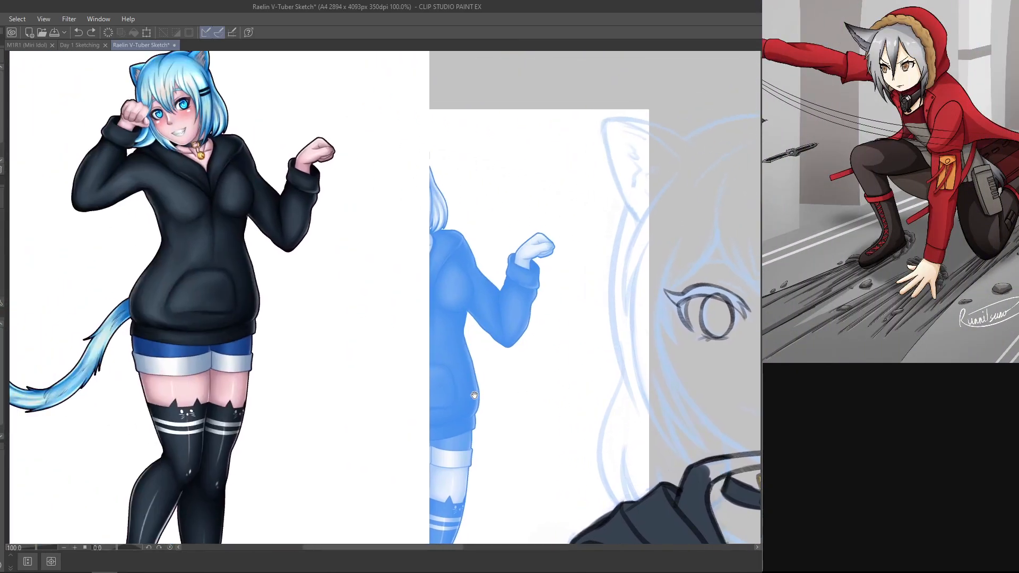
pyautogui.moveTo(483, 401)
pyautogui.mouseDown()
pyautogui.moveTo(513, 444)
pyautogui.moveTo(514, 427)
pyautogui.moveTo(409, 294)
pyautogui.moveTo(269, 225)
pyautogui.mouseUp()
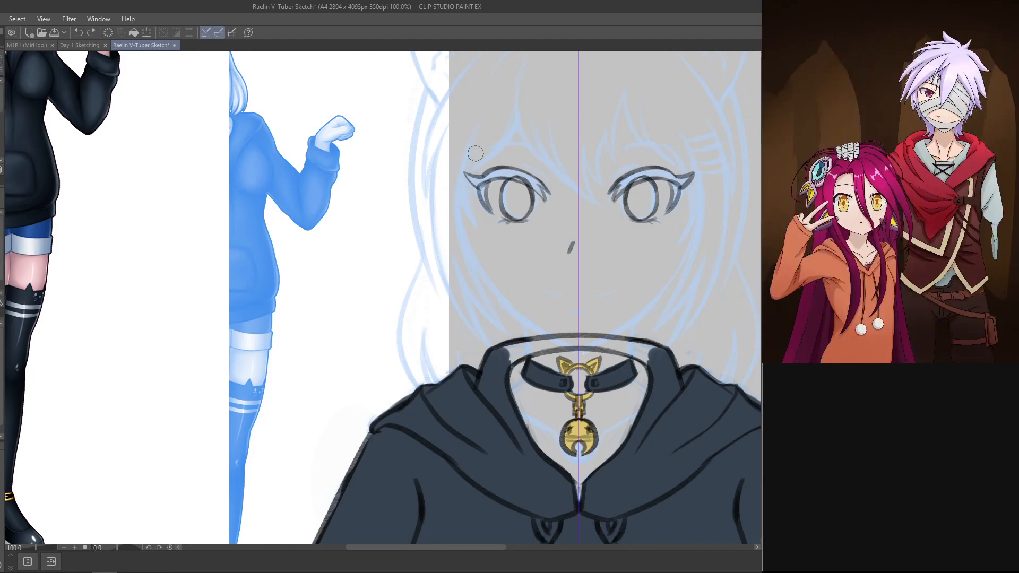
pyautogui.moveTo(469, 176); pyautogui.dragTo(485, 177)
pyautogui.hotkey('ctrl', 'z')
pyautogui.hotkey('ctrl', 'z')
pyautogui.hotkey('ctrl', 'z')
pyautogui.press('r')
pyautogui.moveTo(561, 158); pyautogui.dragTo(232, 158)
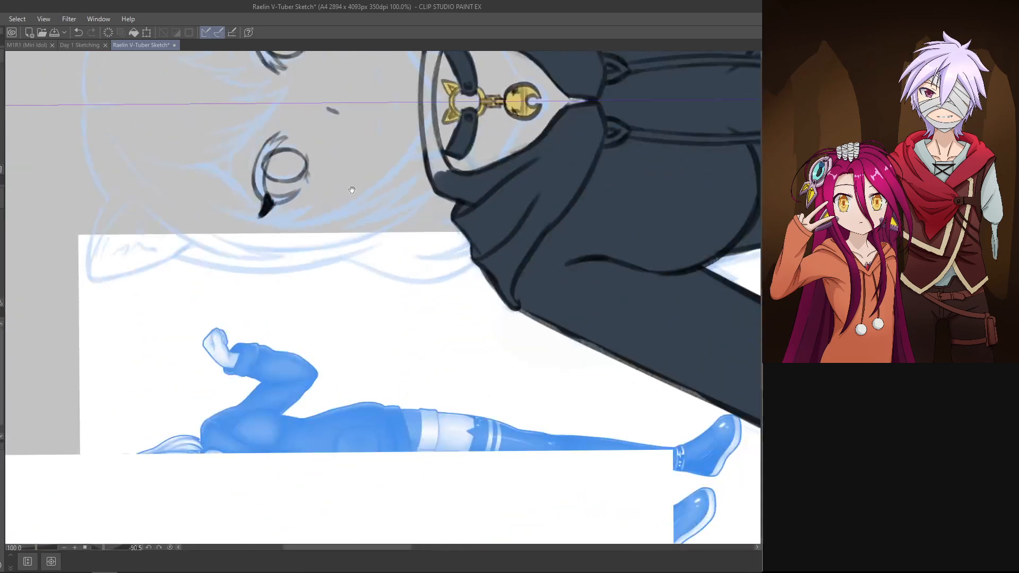
# Step: Fill the upper lashes of both eyes with solid black from the outer wing to the inner corner
pyautogui.moveTo(352, 190); pyautogui.dragTo(516, 229)
pyautogui.moveTo(428, 245)
pyautogui.mouseDown()
pyautogui.moveTo(434, 177)
pyautogui.moveTo(422, 226)
pyautogui.moveTo(436, 179)
pyautogui.moveTo(422, 204)
pyautogui.moveTo(448, 167)
pyautogui.mouseUp()
pyautogui.hotkey('ctrl', 'z')
pyautogui.hotkey('ctrl', 'z')
pyautogui.hotkey('ctrl', 'z')
pyautogui.moveTo(423, 204); pyautogui.dragTo(443, 173)
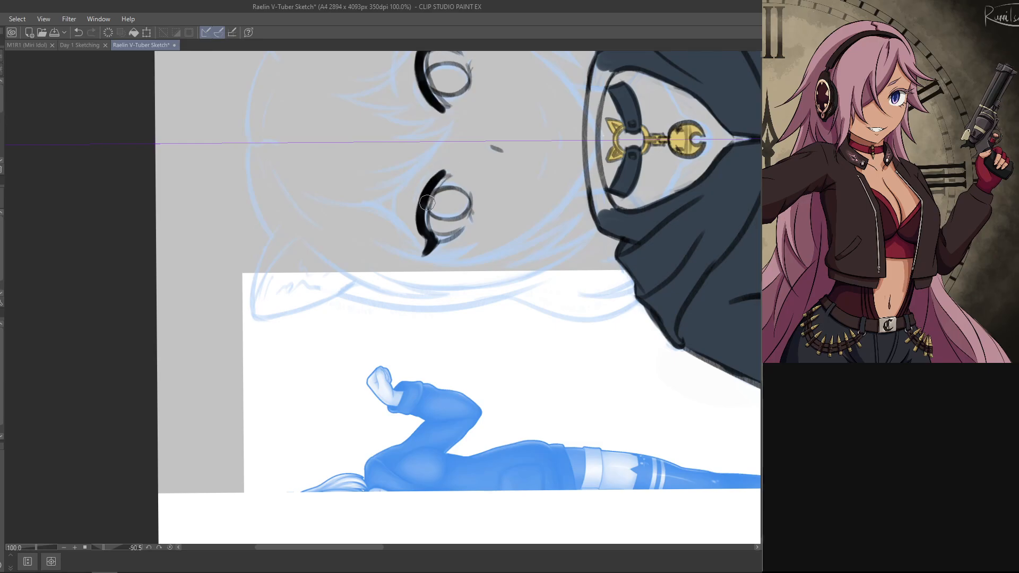
pyautogui.moveTo(426, 228); pyautogui.dragTo(455, 174)
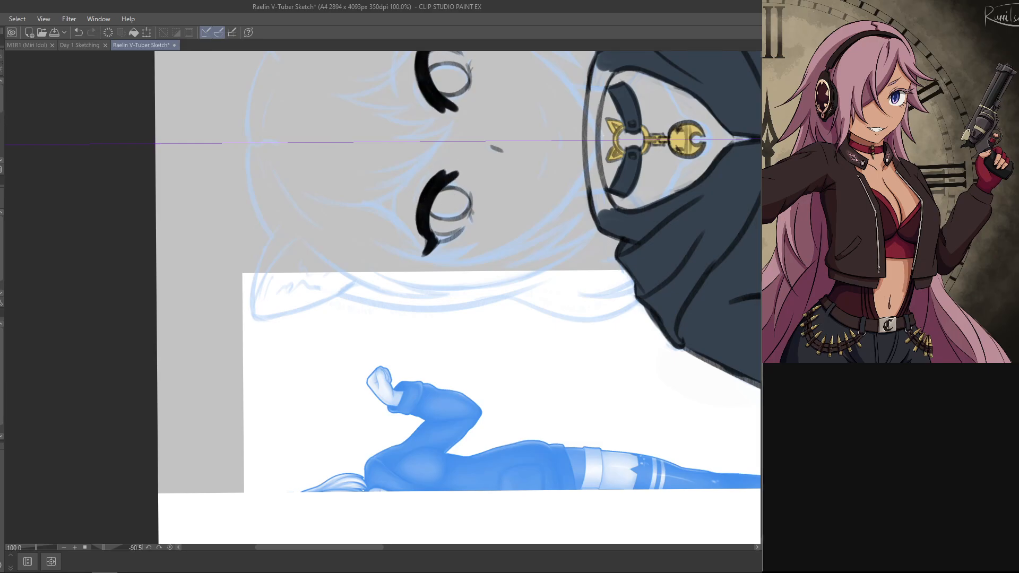
# Step: Erase the black that spills past the outer edge and inner tips of the upper lashes
pyautogui.press('e')
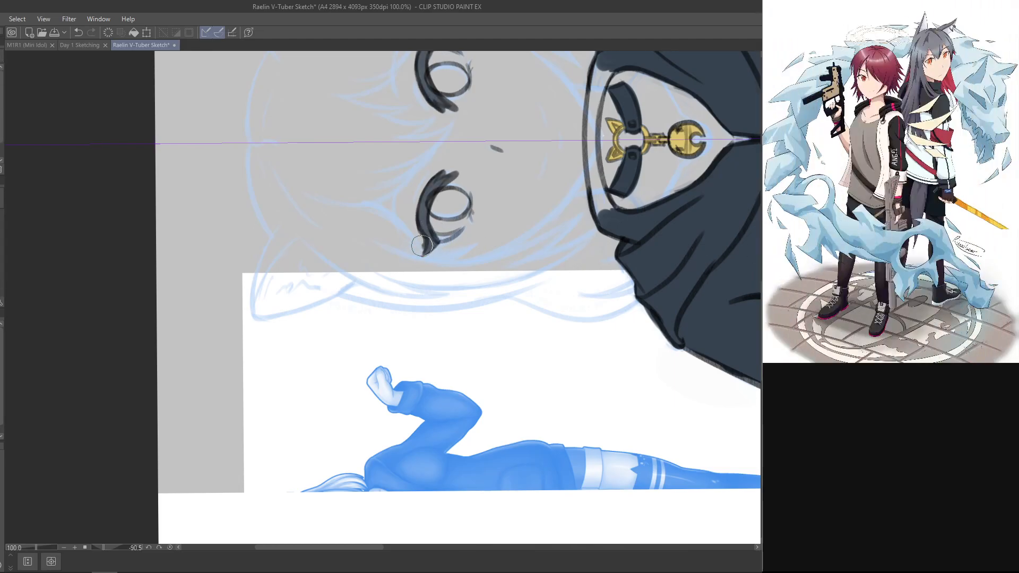
pyautogui.moveTo(422, 245); pyautogui.dragTo(417, 227)
pyautogui.moveTo(449, 168); pyautogui.dragTo(441, 177)
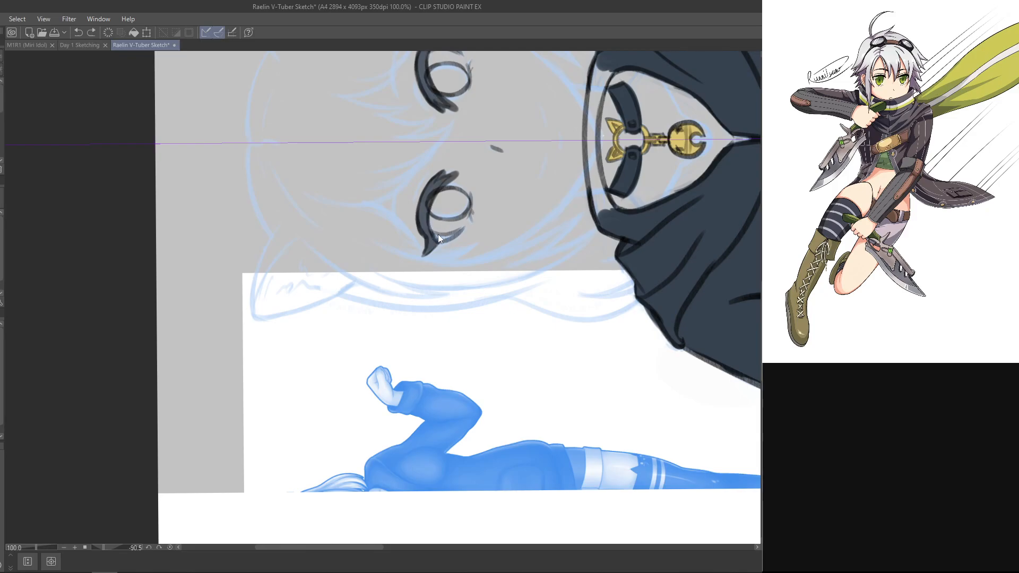
pyautogui.moveTo(440, 204)
pyautogui.mouseDown()
pyautogui.moveTo(476, 174)
pyautogui.moveTo(460, 179)
pyautogui.moveTo(449, 165)
pyautogui.moveTo(459, 171)
pyautogui.mouseUp()
pyautogui.hotkey('ctrl', 'z')
pyautogui.hotkey('ctrl', 'z')
pyautogui.hotkey('ctrl', 'z')
pyautogui.hotkey('ctrl', 'z')
pyautogui.hotkey('ctrl', 'z')
pyautogui.hotkey('ctrl', 'z')
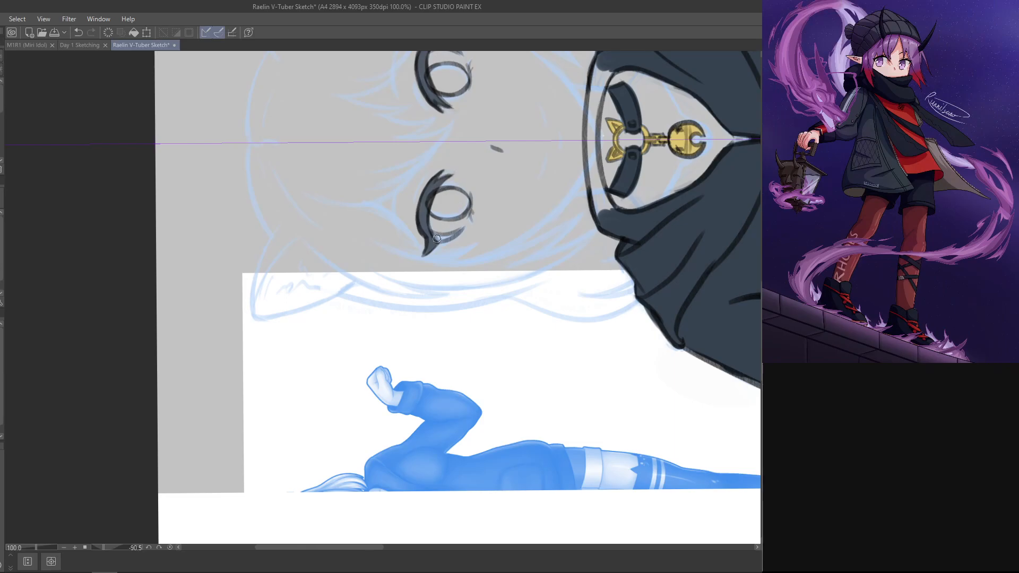
# Step: Clean up the lower edge of the filled upper lashes above the irises and the outer eye corners
pyautogui.press('j')
pyautogui.press('j')
pyautogui.hotkey('ctrl', 'z')
pyautogui.moveTo(425, 220); pyautogui.dragTo(437, 238)
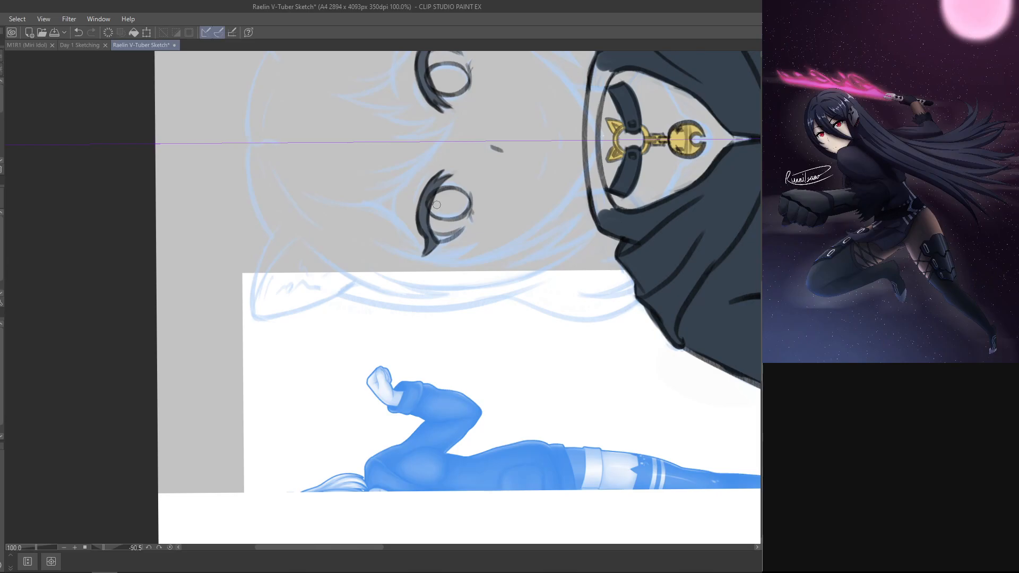
# Step: Touch up the outer lash wings with black strokes to give both eyes smooth, pointed tips
pyautogui.moveTo(563, 238); pyautogui.dragTo(575, 341)
pyautogui.moveTo(648, 183)
pyautogui.mouseDown()
pyautogui.moveTo(627, 316)
pyautogui.moveTo(562, 430)
pyautogui.mouseUp()
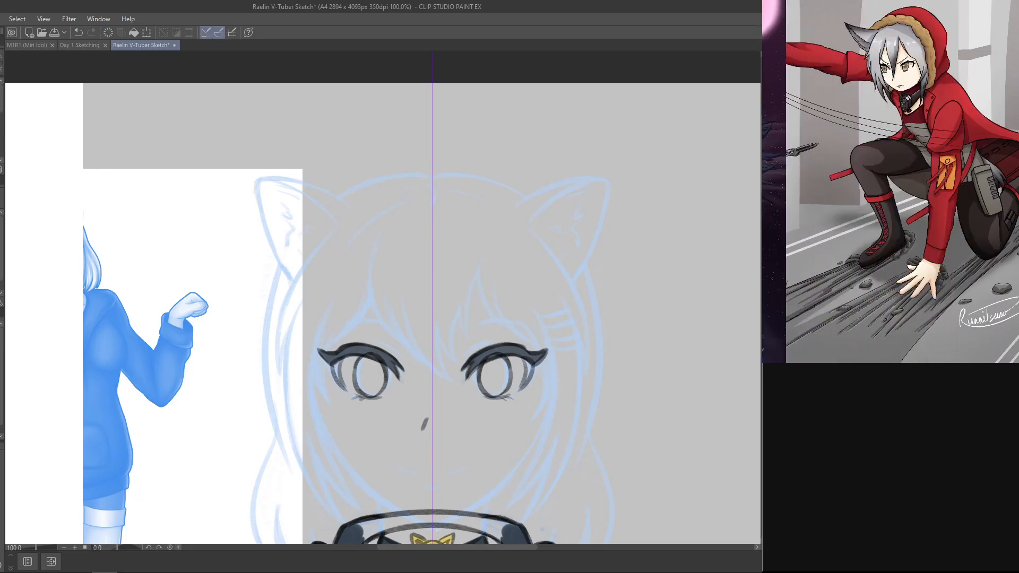
pyautogui.moveTo(587, 489); pyautogui.dragTo(612, 337)
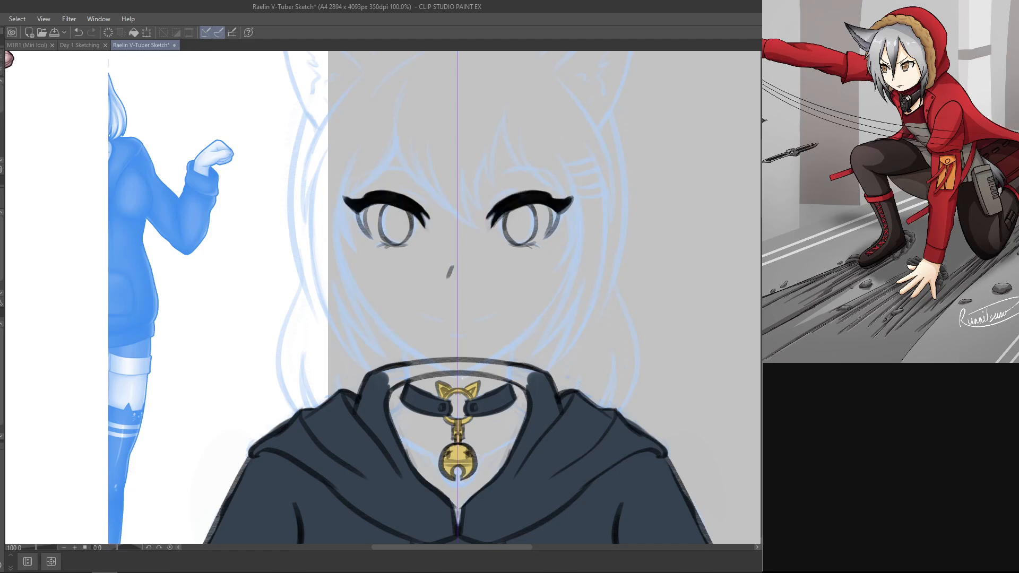
pyautogui.moveTo(671, 350); pyautogui.dragTo(661, 202)
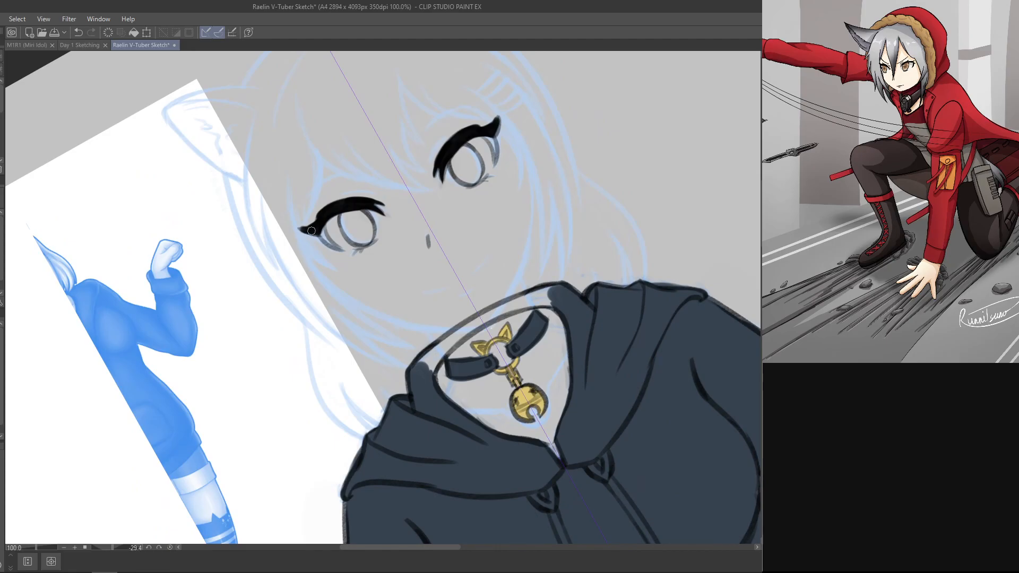
pyautogui.moveTo(313, 230); pyautogui.dragTo(315, 223)
pyautogui.hotkey('ctrl', 'z')
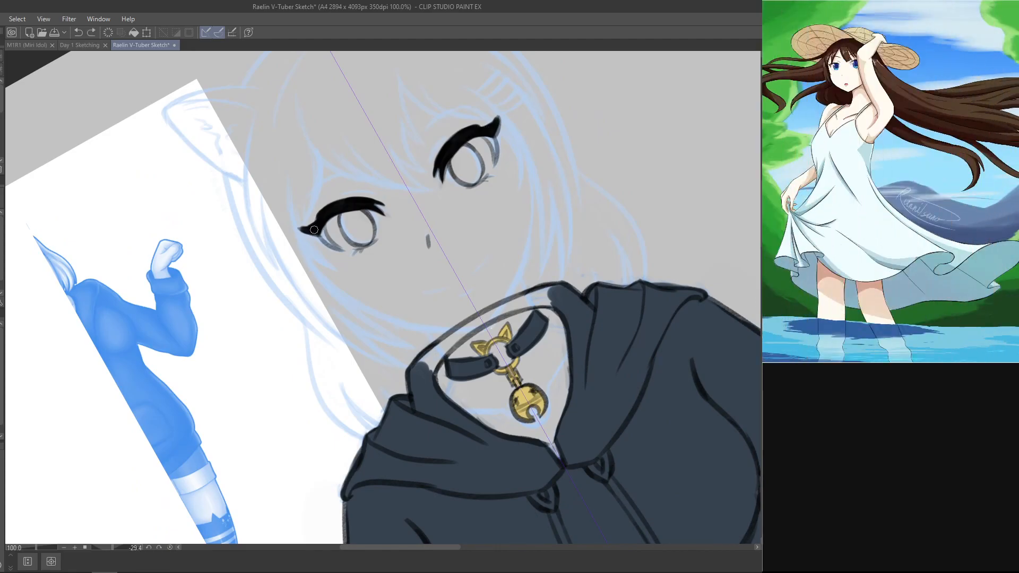
pyautogui.moveTo(312, 229); pyautogui.dragTo(317, 222)
pyautogui.press('r')
pyautogui.moveTo(573, 108)
pyautogui.mouseDown()
pyautogui.moveTo(334, 97)
pyautogui.moveTo(356, 102)
pyautogui.mouseUp()
pyautogui.press('p')
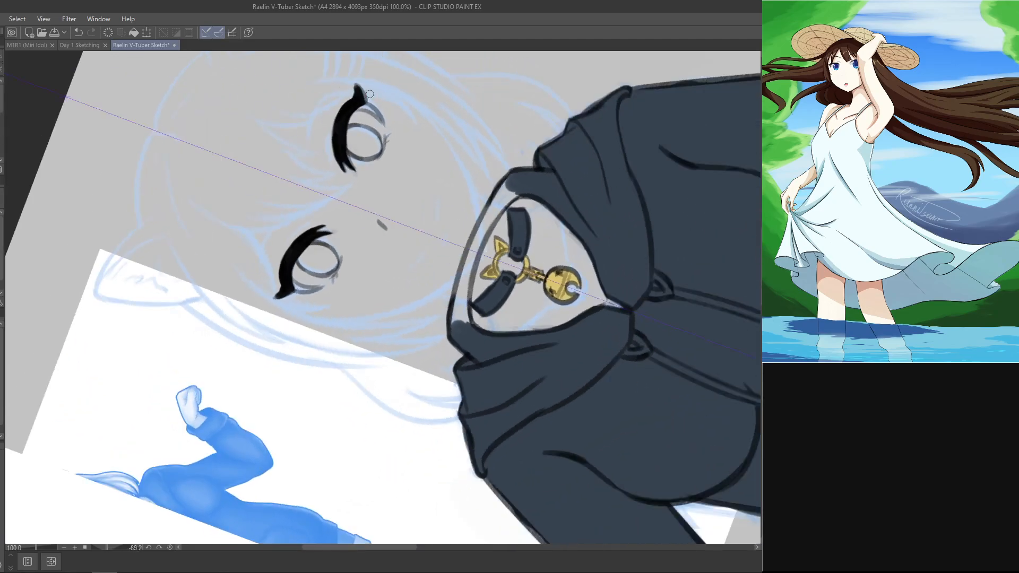
# Step: Fill the crescent-shaped outer side lines of both eyes with solid black
pyautogui.press('r')
pyautogui.moveTo(478, 128)
pyautogui.mouseDown()
pyautogui.moveTo(552, 239)
pyautogui.moveTo(535, 444)
pyautogui.mouseUp()
pyautogui.press('p')
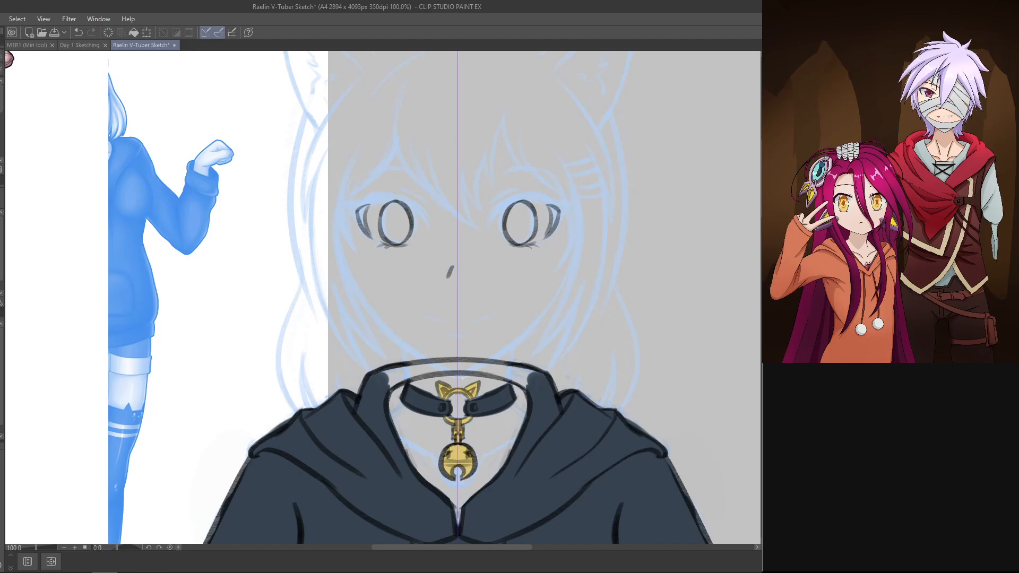
pyautogui.moveTo(549, 205); pyautogui.dragTo(546, 238)
pyautogui.hotkey('ctrl', 'z')
pyautogui.hotkey('ctrl', 'z')
pyautogui.hotkey('ctrl', 'z')
pyautogui.moveTo(548, 204)
pyautogui.mouseDown()
pyautogui.moveTo(544, 237)
pyautogui.moveTo(556, 209)
pyautogui.mouseUp()
pyautogui.hotkey('ctrl', 'z')
pyautogui.hotkey('ctrl', 'z')
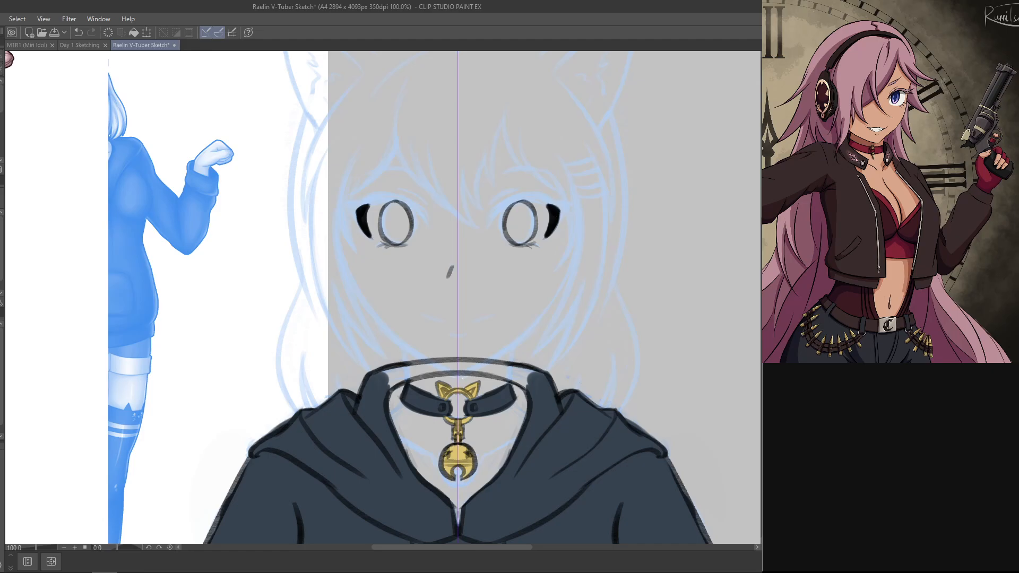
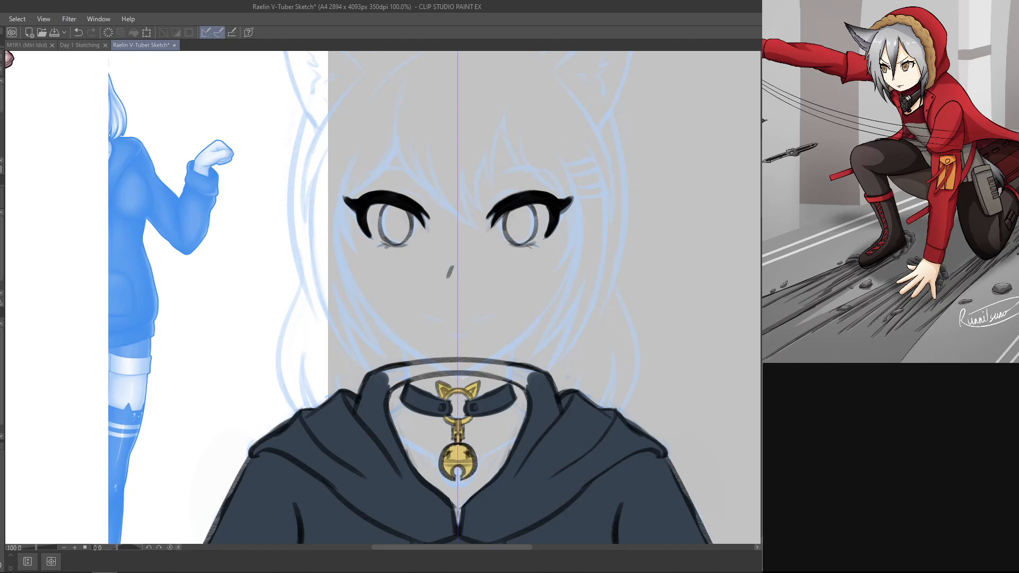
pyautogui.moveTo(586, 217); pyautogui.dragTo(540, 144)
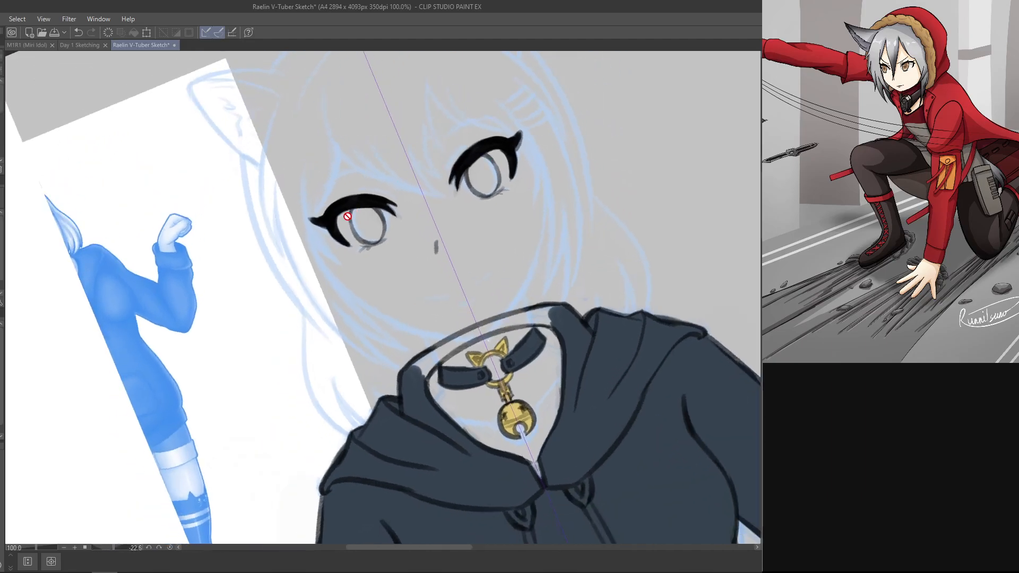
pyautogui.doubleClick(543, 228)
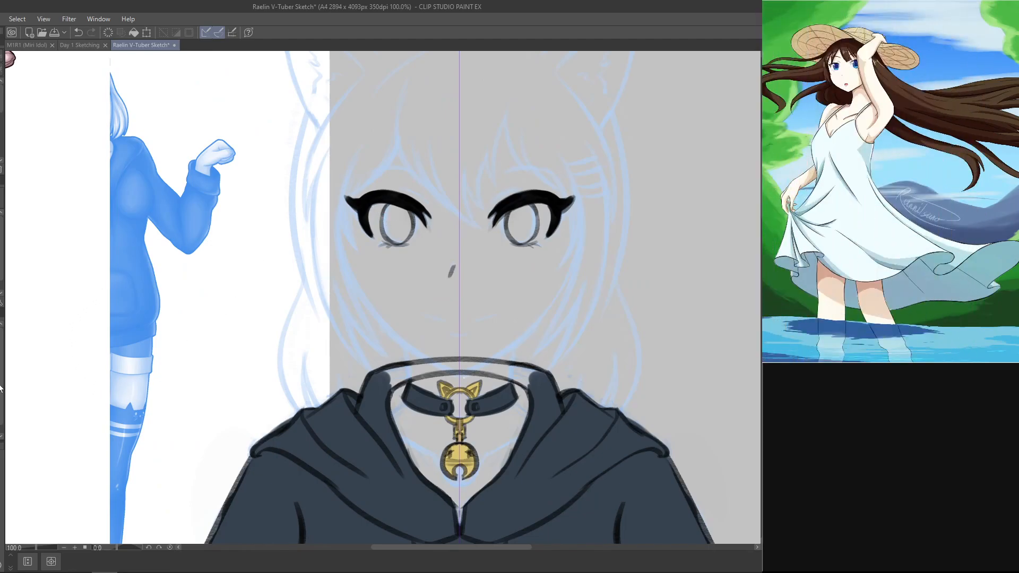
pyautogui.moveTo(378, 220)
pyautogui.mouseDown()
pyautogui.moveTo(392, 217)
pyautogui.moveTo(375, 219)
pyautogui.moveTo(406, 234)
pyautogui.moveTo(422, 227)
pyautogui.mouseUp()
pyautogui.hotkey('ctrl', 'z')
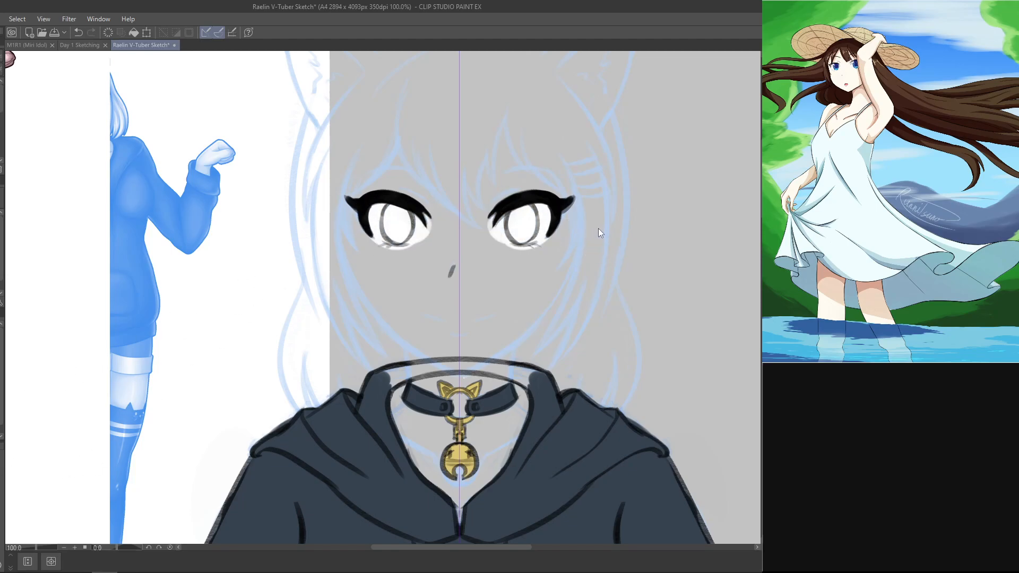
pyautogui.hotkey('ctrl', 'z')
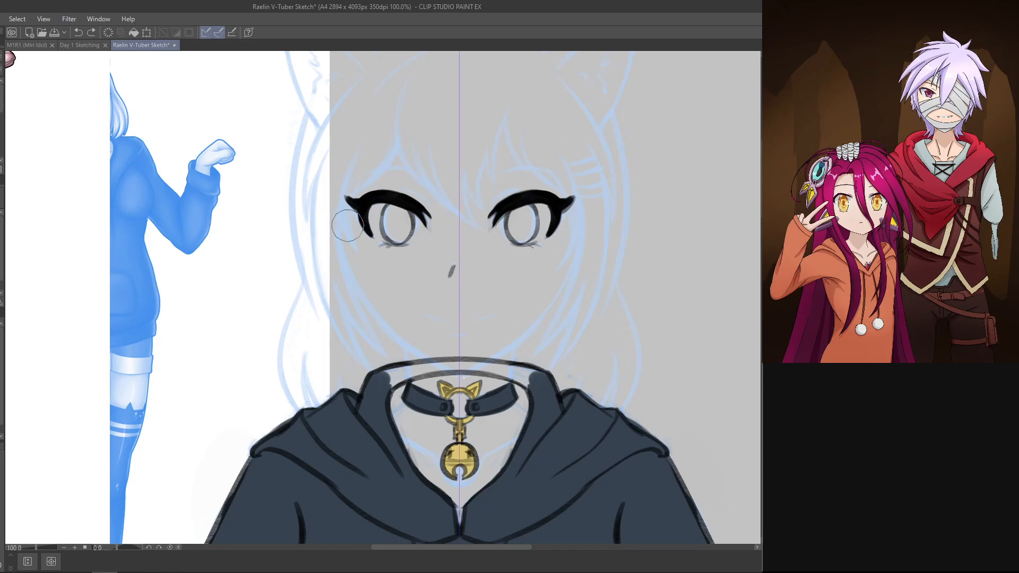
# Step: Paint the whites of both mirrored eyes behind the irises, rounding out their shape with the lashes hidden
pyautogui.moveTo(366, 223)
pyautogui.mouseDown()
pyautogui.moveTo(405, 229)
pyautogui.moveTo(390, 213)
pyautogui.moveTo(409, 228)
pyautogui.moveTo(393, 212)
pyautogui.moveTo(384, 223)
pyautogui.moveTo(404, 211)
pyautogui.mouseUp()
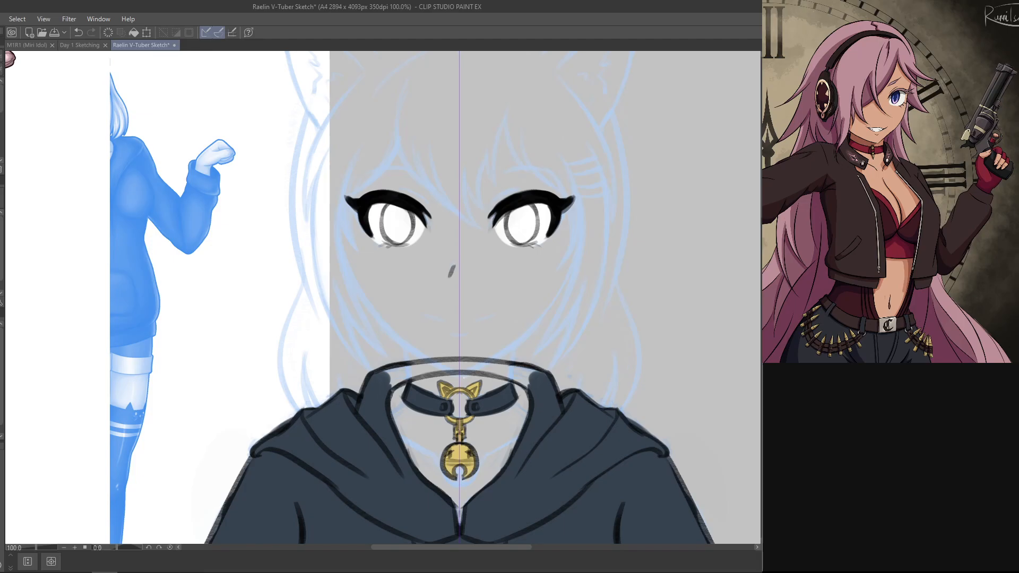
pyautogui.hotkey('ctrl', 'z')
pyautogui.hotkey('ctrl', 'z')
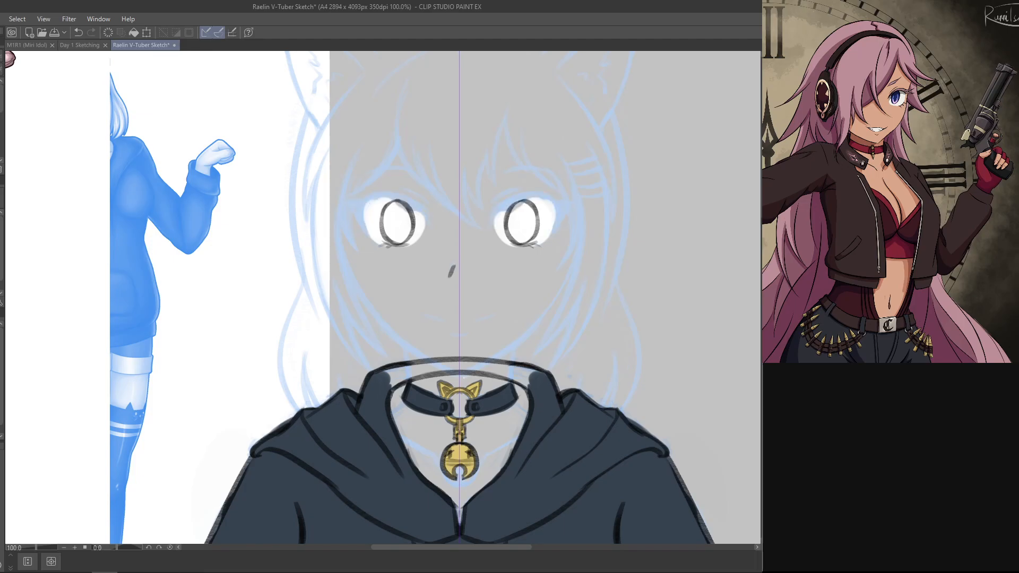
pyautogui.moveTo(371, 233)
pyautogui.mouseDown()
pyautogui.moveTo(365, 204)
pyautogui.moveTo(339, 276)
pyautogui.moveTo(291, 308)
pyautogui.mouseUp()
pyautogui.hotkey('ctrl', 'z')
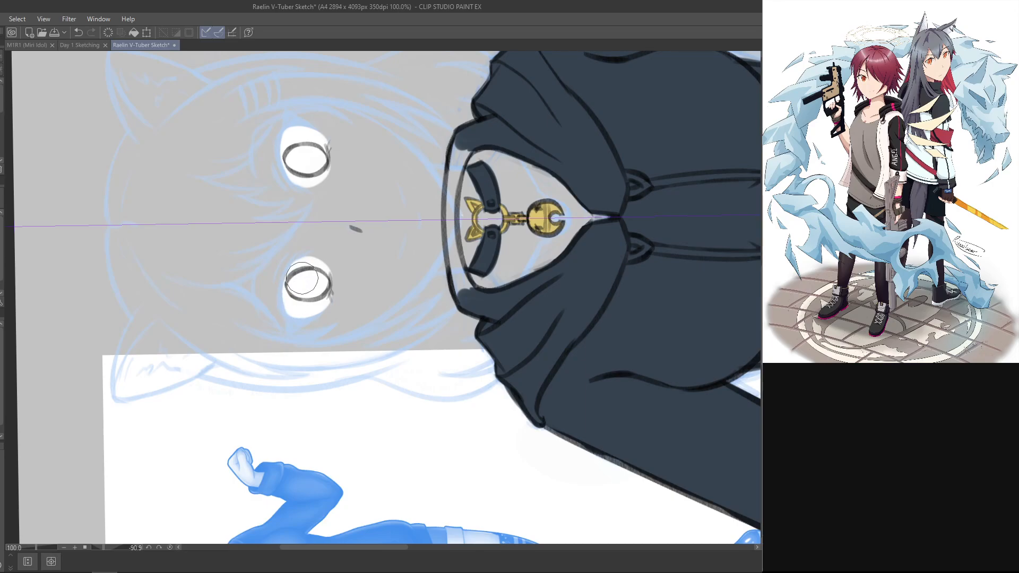
pyautogui.moveTo(296, 297); pyautogui.dragTo(308, 271)
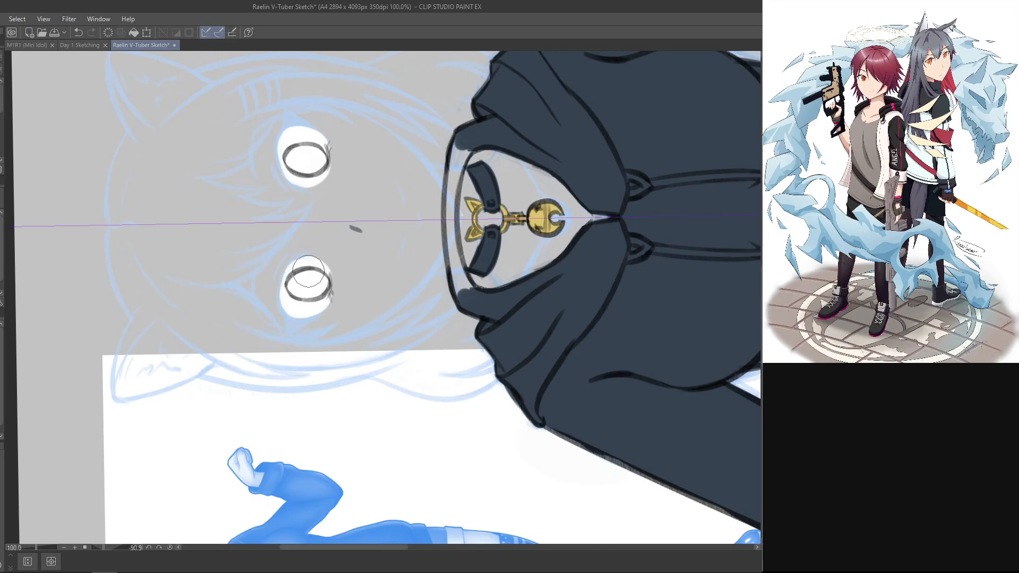
pyautogui.moveTo(531, 254); pyautogui.dragTo(479, 475)
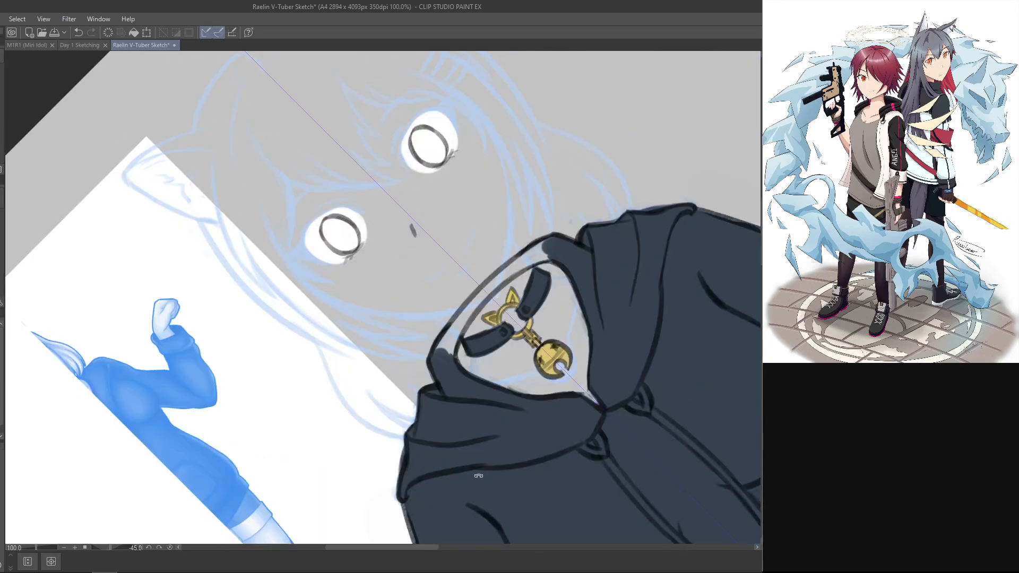
pyautogui.moveTo(589, 424); pyautogui.dragTo(568, 440)
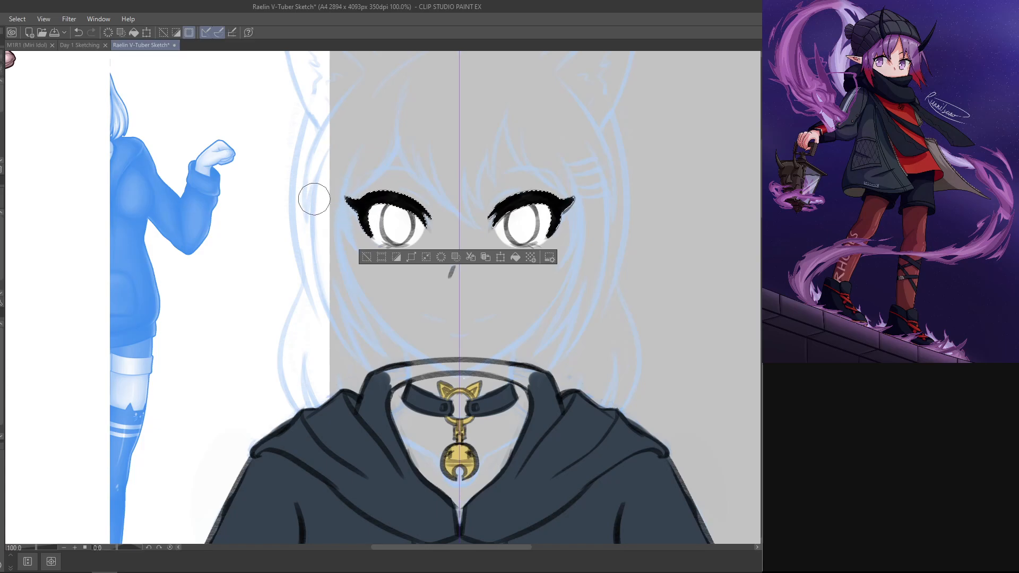
# Step: Paint pale pink shading on the upper eye whites within a selection of the lash shapes, then clear the selection
pyautogui.click(1, 414)
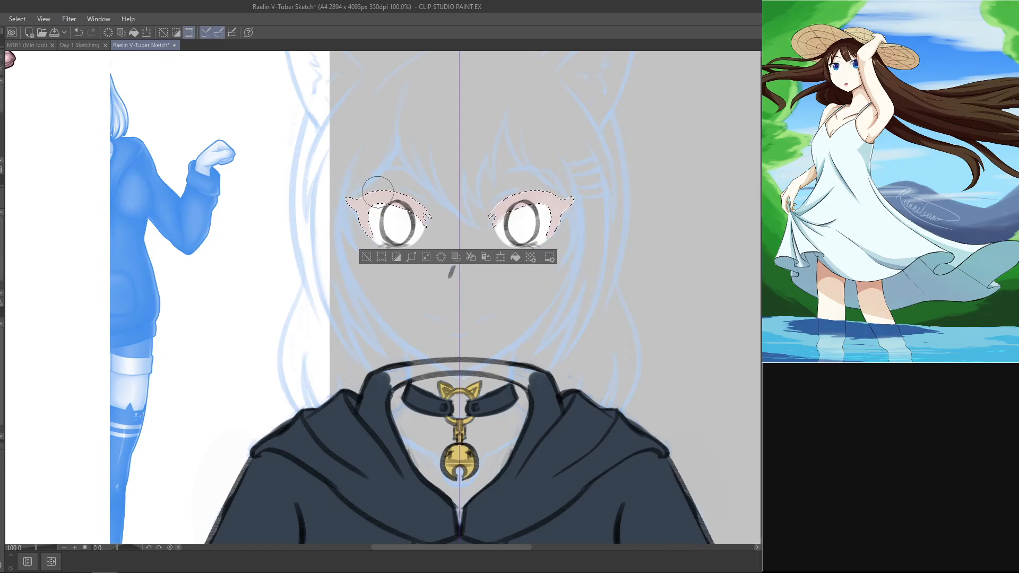
pyautogui.hotkey('ctrl', 'd')
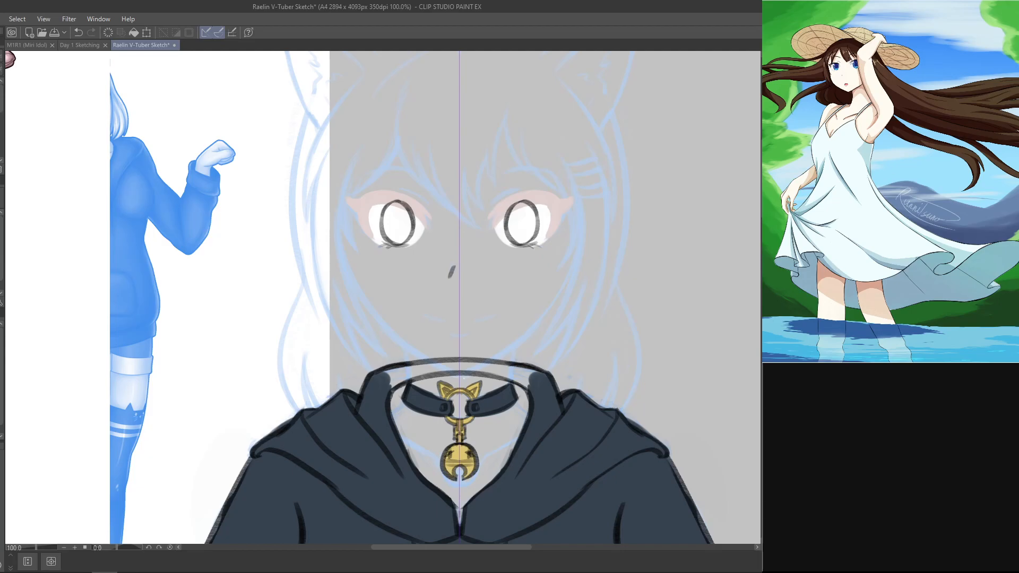
pyautogui.hotkey('ctrl', 'z')
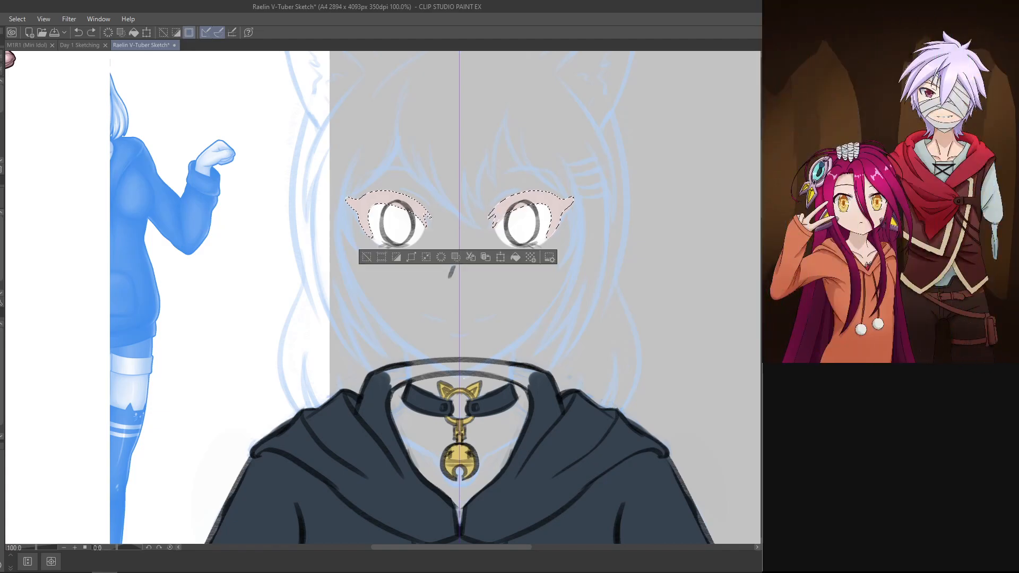
pyautogui.press('Delete')
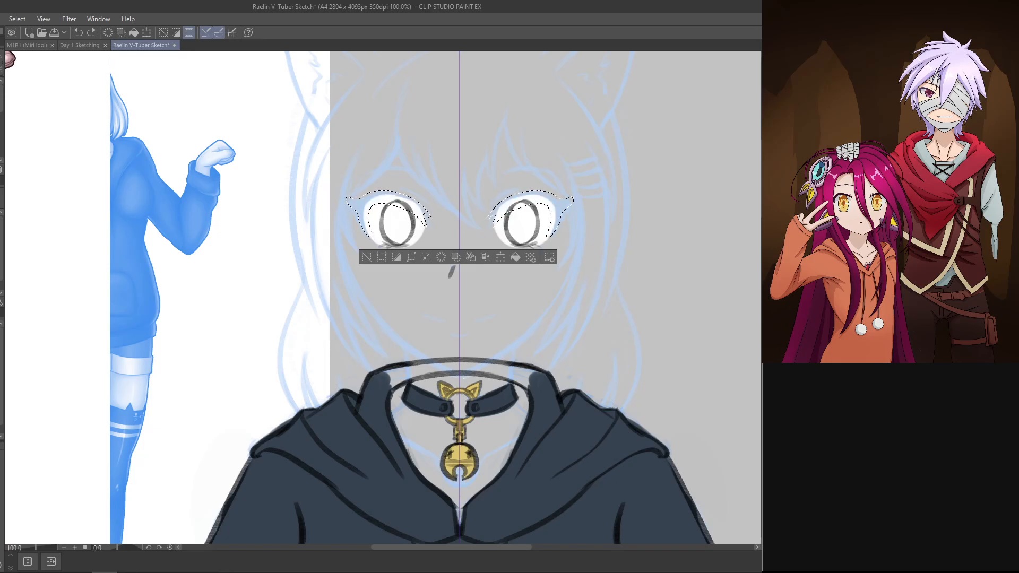
pyautogui.moveTo(410, 197)
pyautogui.mouseDown()
pyautogui.moveTo(369, 195)
pyautogui.moveTo(370, 207)
pyautogui.moveTo(405, 211)
pyautogui.mouseUp()
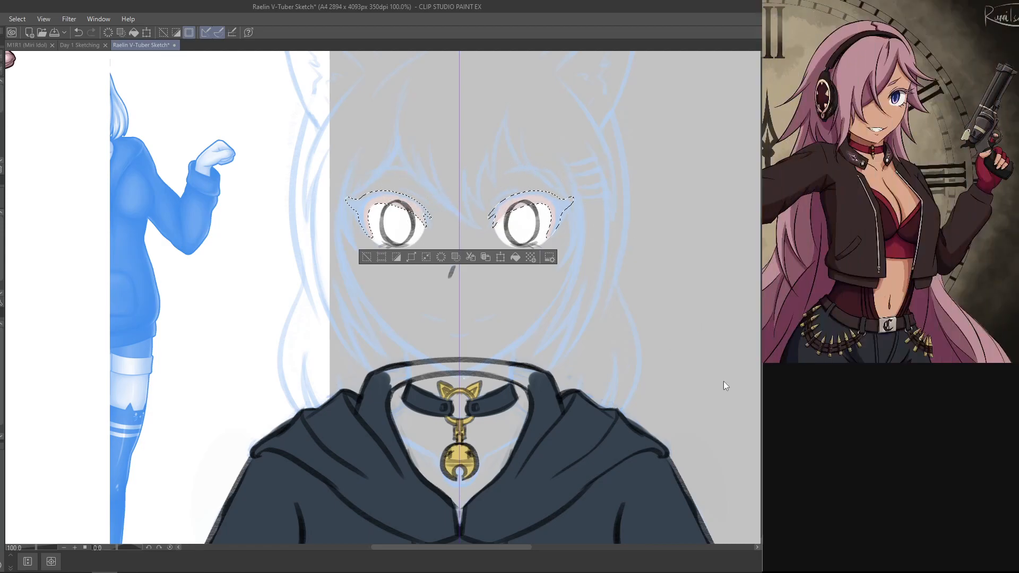
pyautogui.hotkey('ctrl', 'd')
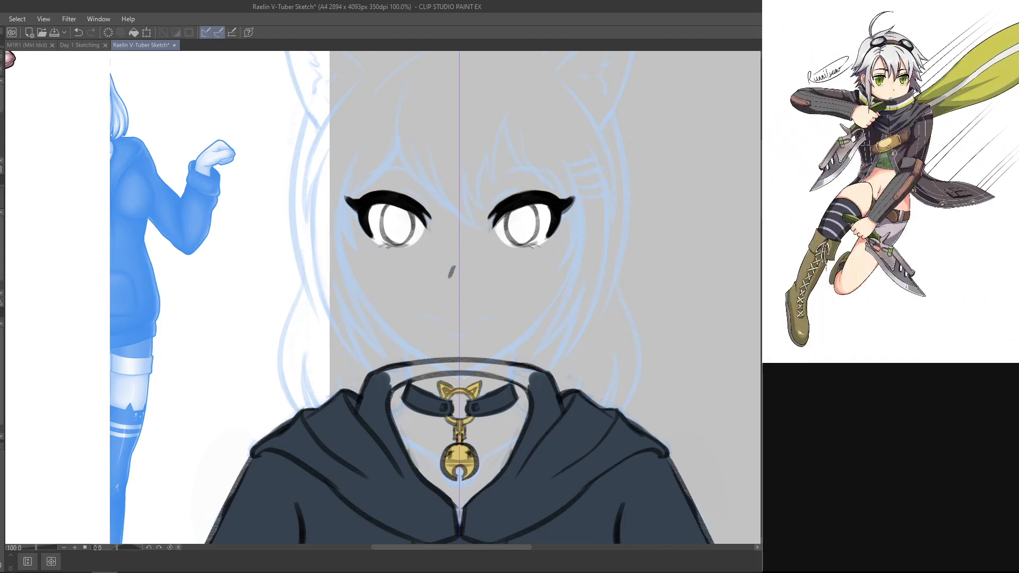
# Step: Color both irises solid bright blue to match the reference character's eyes
pyautogui.press('space')
pyautogui.moveTo(269, 309); pyautogui.dragTo(612, 498)
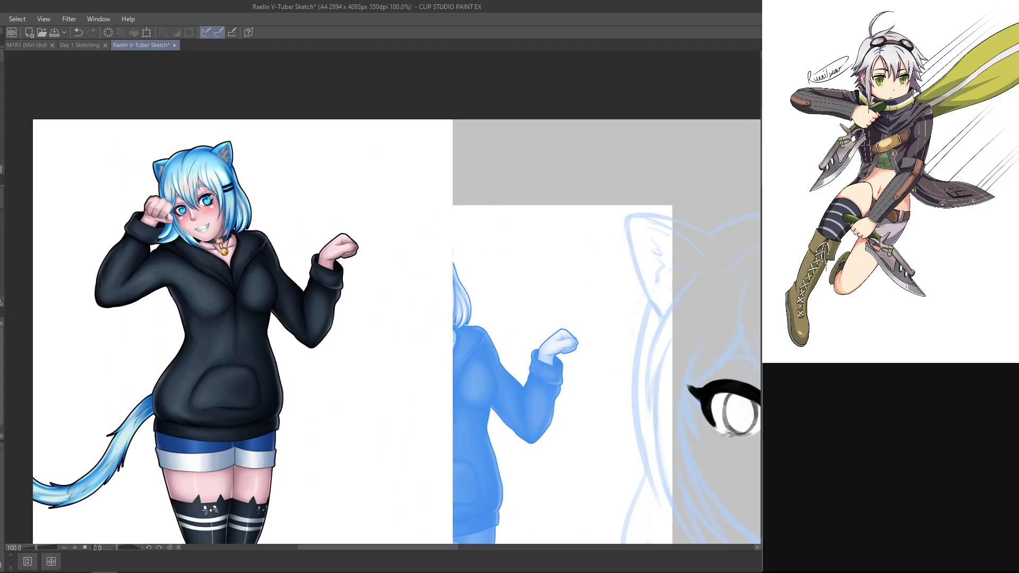
pyautogui.press('space')
pyautogui.moveTo(530, 442)
pyautogui.mouseDown()
pyautogui.moveTo(506, 447)
pyautogui.moveTo(307, 365)
pyautogui.mouseUp()
pyautogui.moveTo(532, 462); pyautogui.dragTo(465, 366)
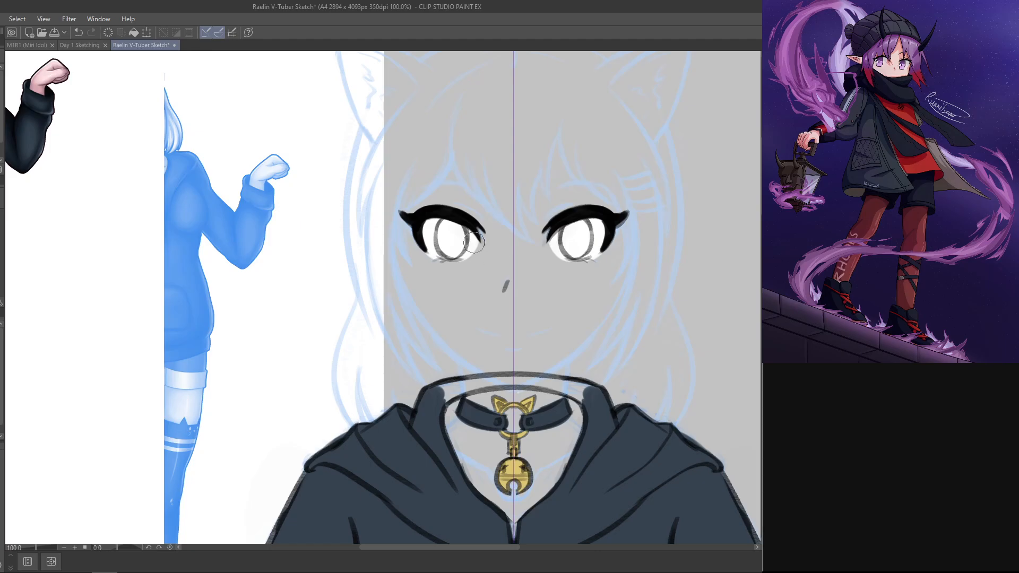
pyautogui.moveTo(450, 228)
pyautogui.mouseDown()
pyautogui.moveTo(450, 254)
pyautogui.moveTo(443, 232)
pyautogui.mouseUp()
pyautogui.hotkey('ctrl', 'z')
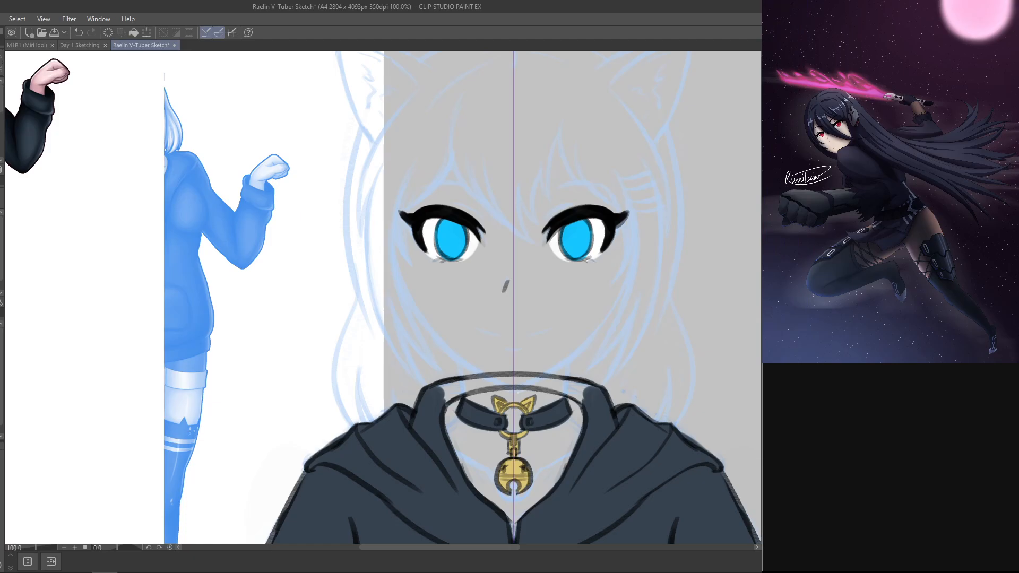
pyautogui.hotkey('ctrl', 'd')
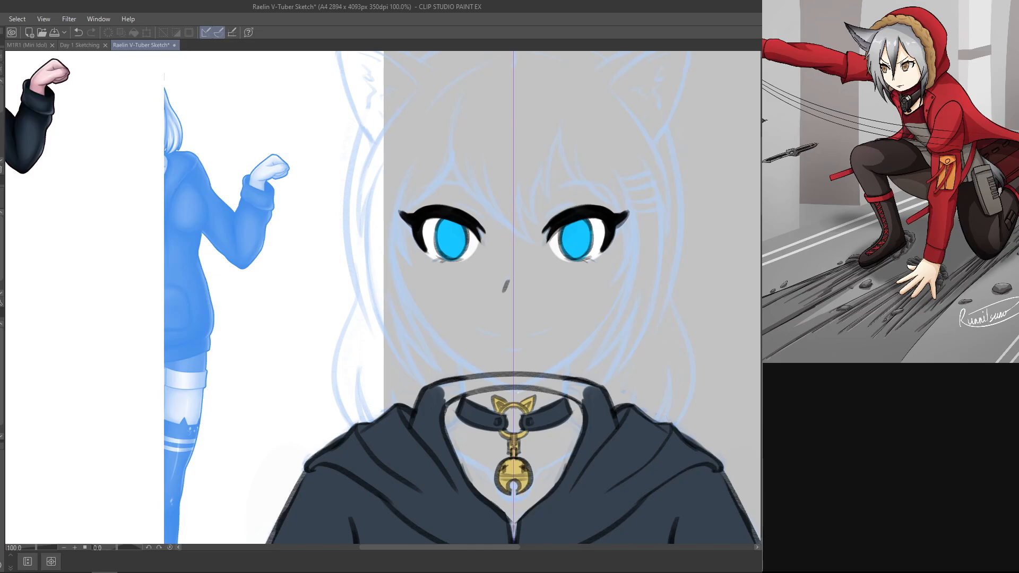
pyautogui.hotkey('ctrl', 'z')
pyautogui.hotkey('ctrl', 'y')
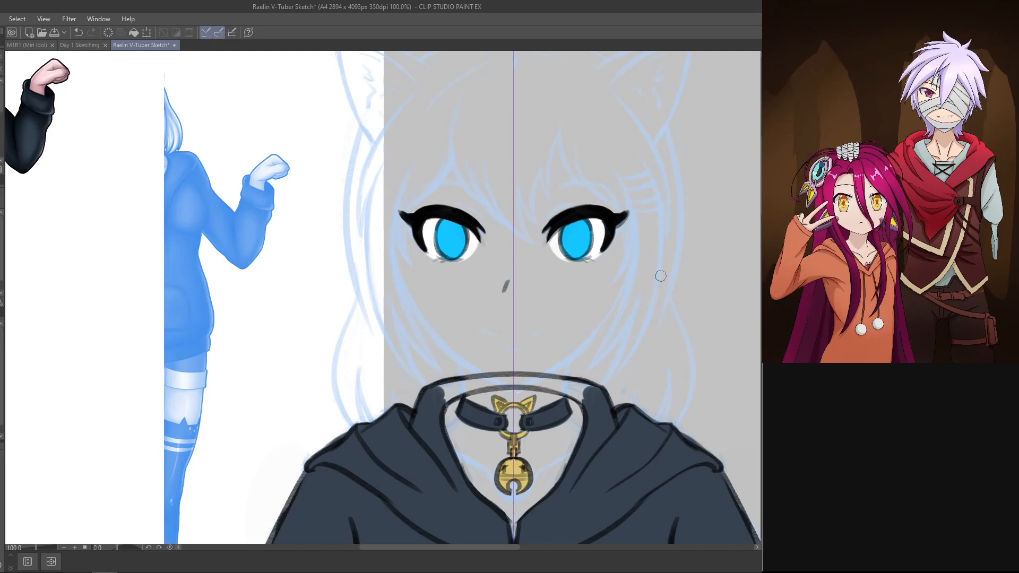
# Step: Check the blue irises against the full-body reference character and the rest of the figure
pyautogui.moveTo(516, 387)
pyautogui.mouseDown()
pyautogui.moveTo(643, 460)
pyautogui.moveTo(569, 380)
pyautogui.moveTo(533, 366)
pyautogui.mouseUp()
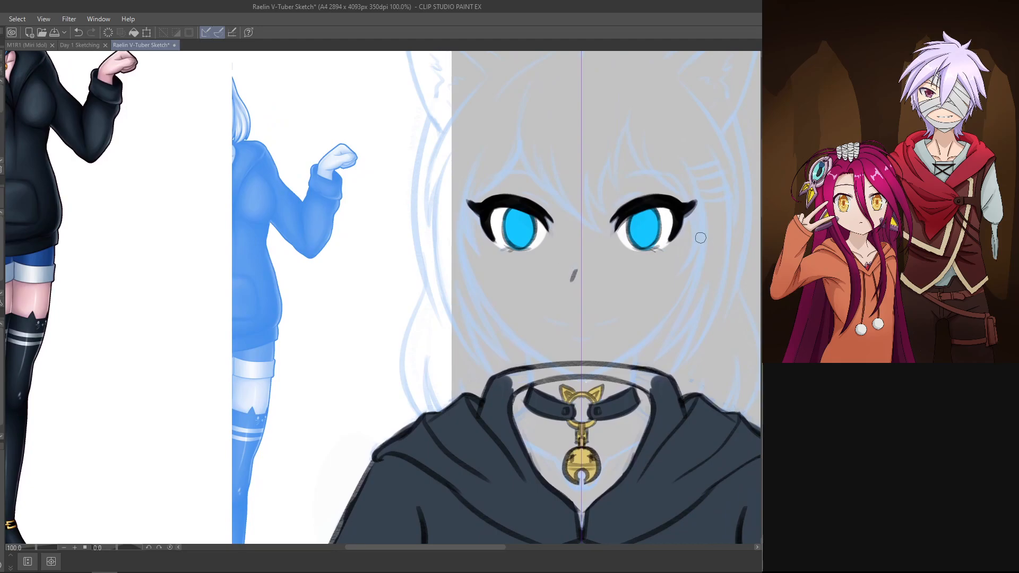
pyautogui.hotkey('ctrl', '-')
pyautogui.moveTo(692, 367); pyautogui.dragTo(635, 212)
pyautogui.moveTo(629, 414)
pyautogui.mouseDown()
pyautogui.moveTo(619, 314)
pyautogui.moveTo(630, 387)
pyautogui.mouseUp()
pyautogui.moveTo(744, 389); pyautogui.dragTo(729, 547)
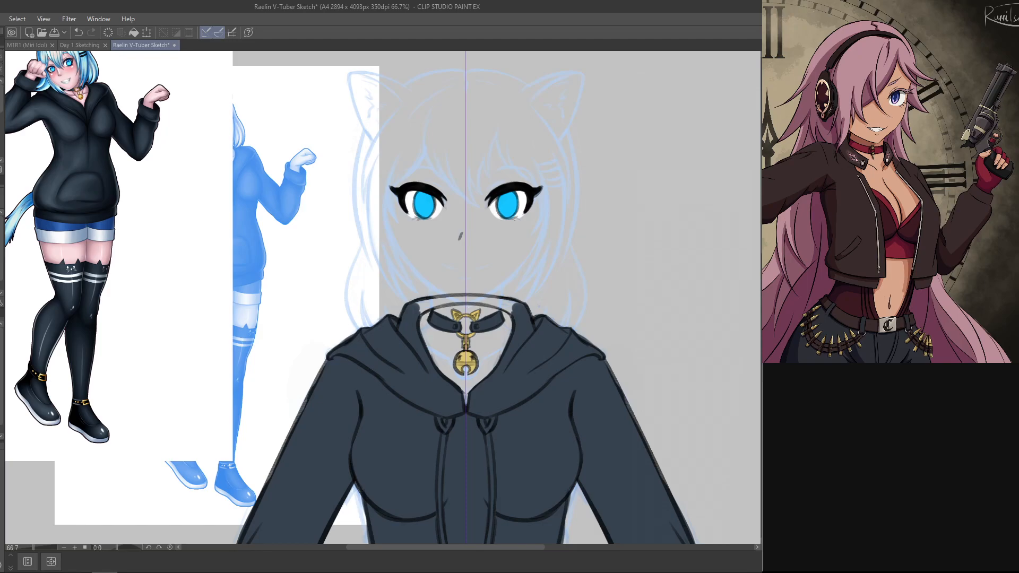
pyautogui.moveTo(632, 351); pyautogui.dragTo(637, 405)
pyautogui.hotkey('ctrl', '+')
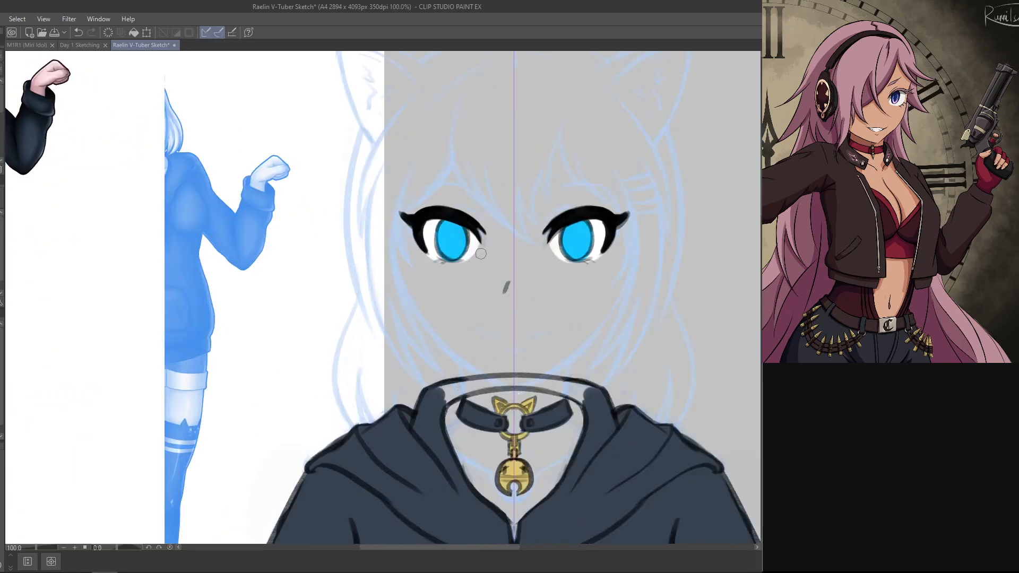
pyautogui.moveTo(464, 252); pyautogui.dragTo(464, 252)
pyautogui.hotkey('ctrl', 'z')
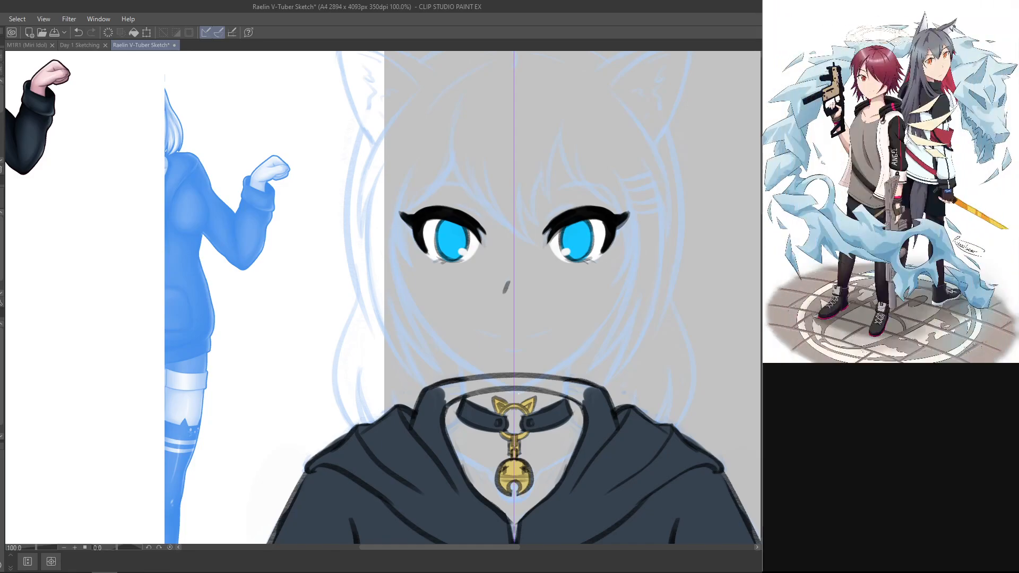
pyautogui.hotkey('ctrl', 'z')
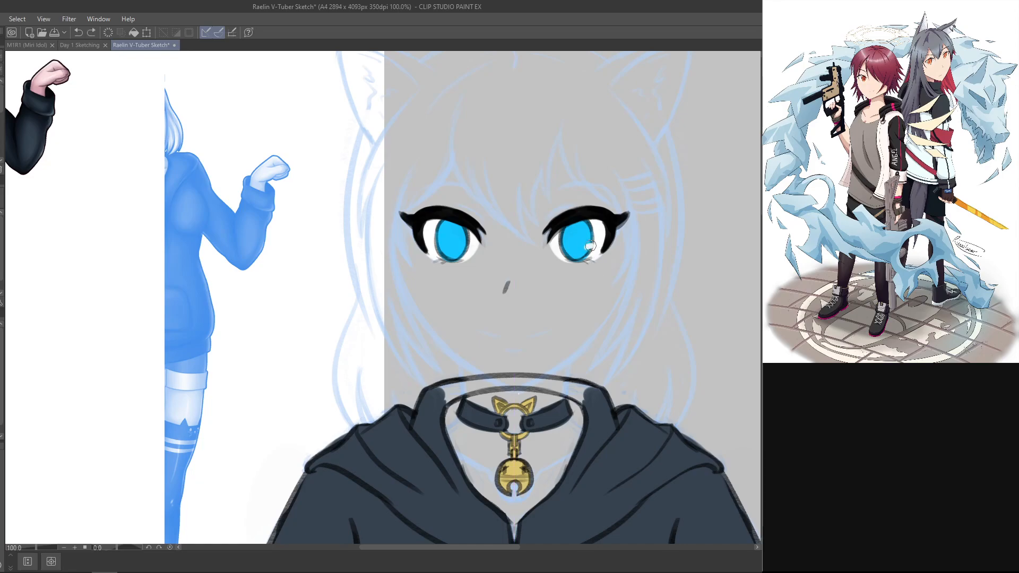
pyautogui.moveTo(590, 246); pyautogui.dragTo(562, 235)
pyautogui.hotkey('ctrl', 'z')
pyautogui.hotkey('ctrl', 'z')
pyautogui.hotkey('ctrl', 'z')
pyautogui.hotkey('ctrl', 'z')
pyautogui.hotkey('ctrl', 'z')
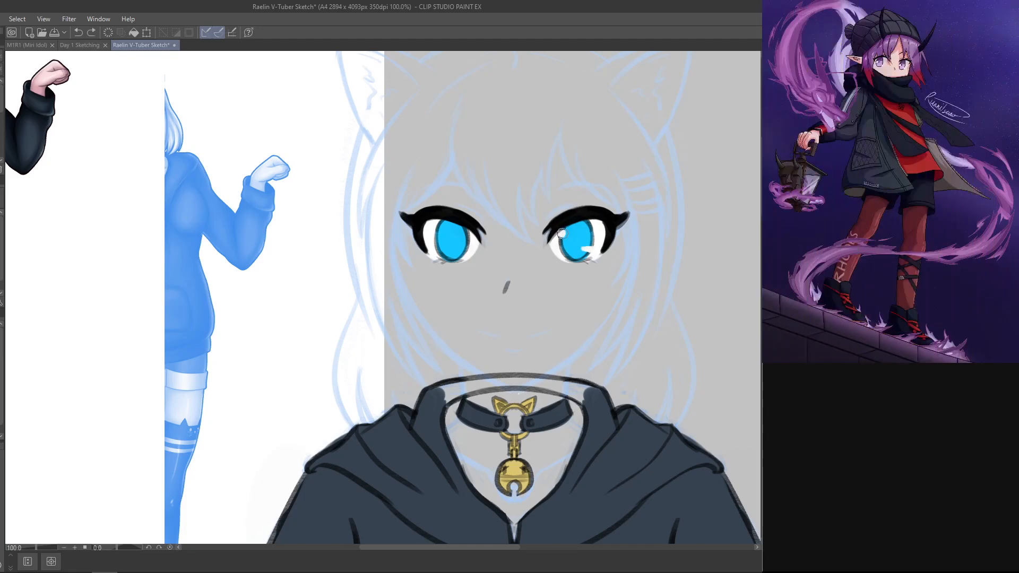
# Step: Add a small round white highlight and a short white streak to the iris nearer the hair clip, without mirroring
pyautogui.click(562, 233)
pyautogui.moveTo(587, 250); pyautogui.dragTo(595, 248)
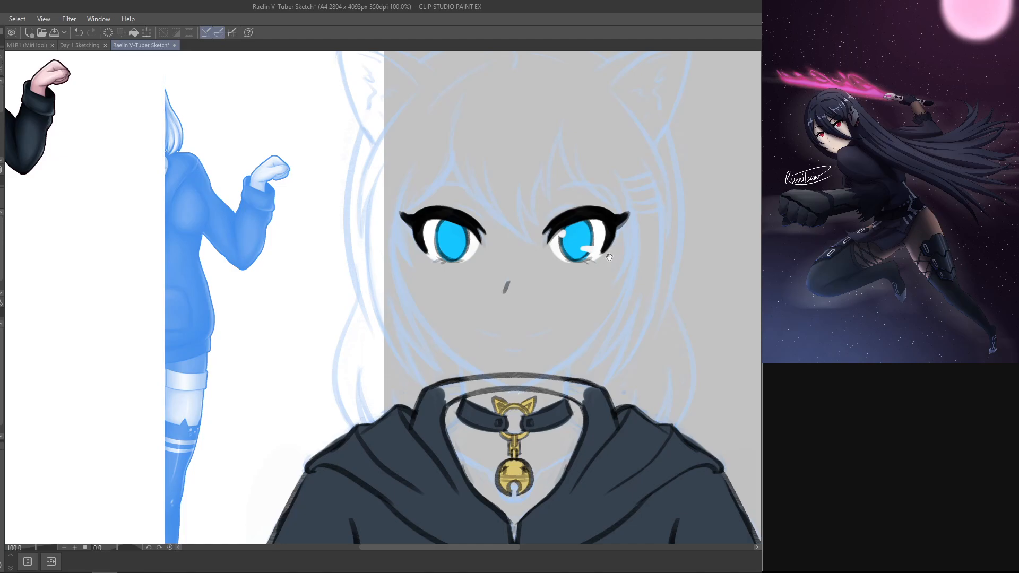
pyautogui.moveTo(606, 330)
pyautogui.mouseDown()
pyautogui.moveTo(605, 416)
pyautogui.moveTo(618, 344)
pyautogui.mouseUp()
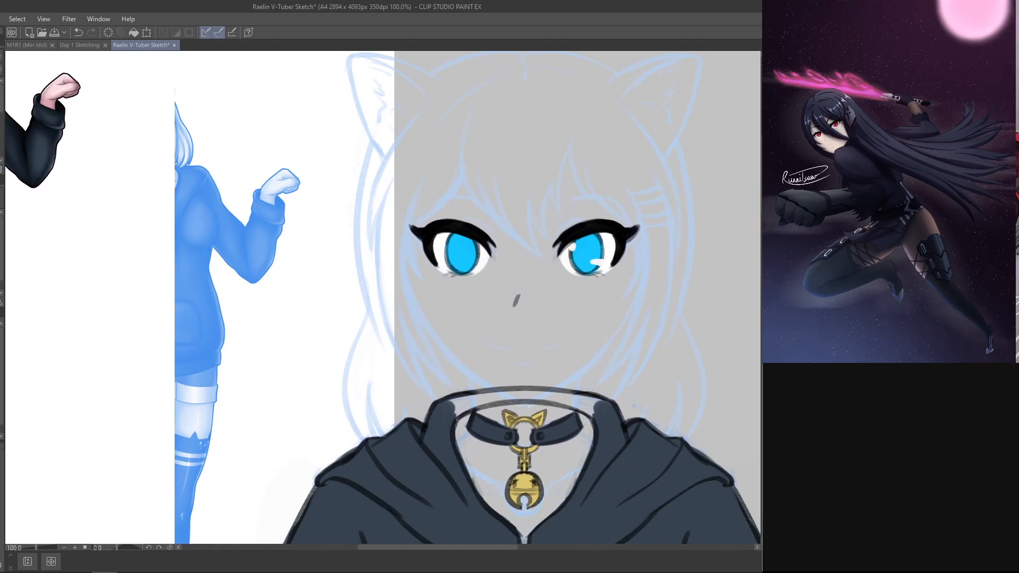
# Step: Place a copy of the white highlights over the other iris and nudge it slightly left to fit
pyautogui.hotkey('ctrl', 't')
pyautogui.moveTo(595, 267); pyautogui.dragTo(473, 270)
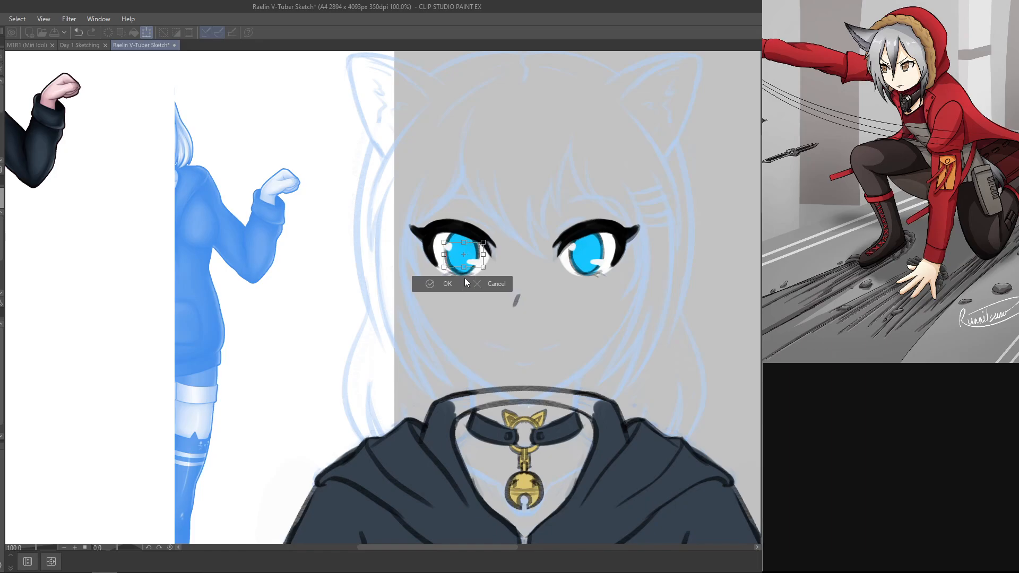
pyautogui.press('Return')
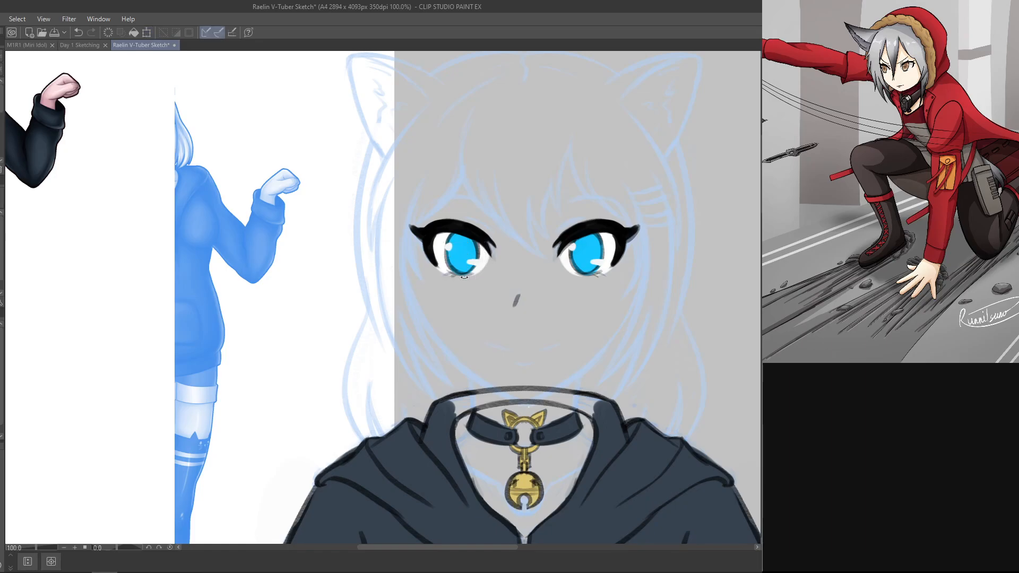
pyautogui.hotkey('ctrl', 't')
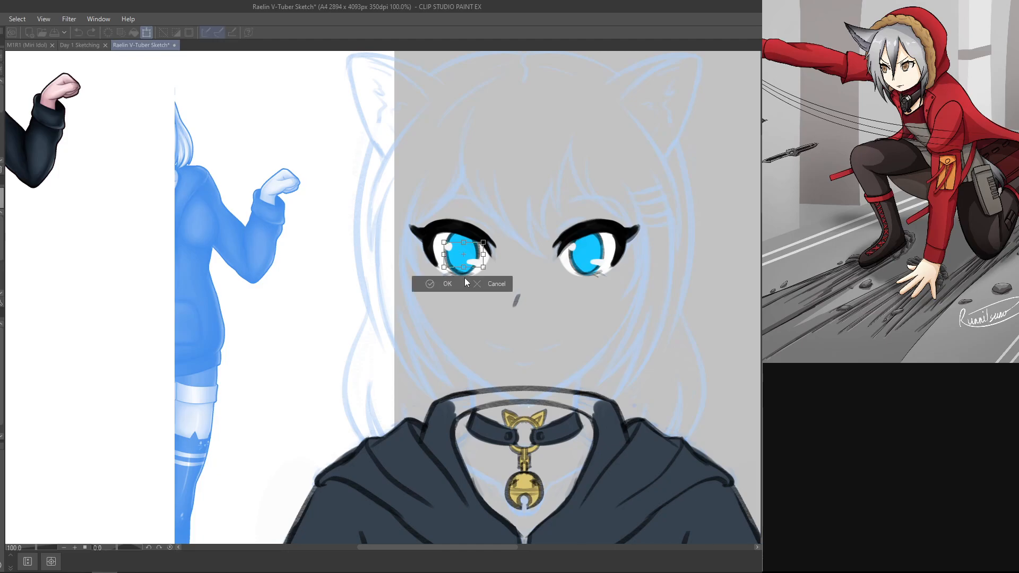
pyautogui.press('Left')
pyautogui.press('Left')
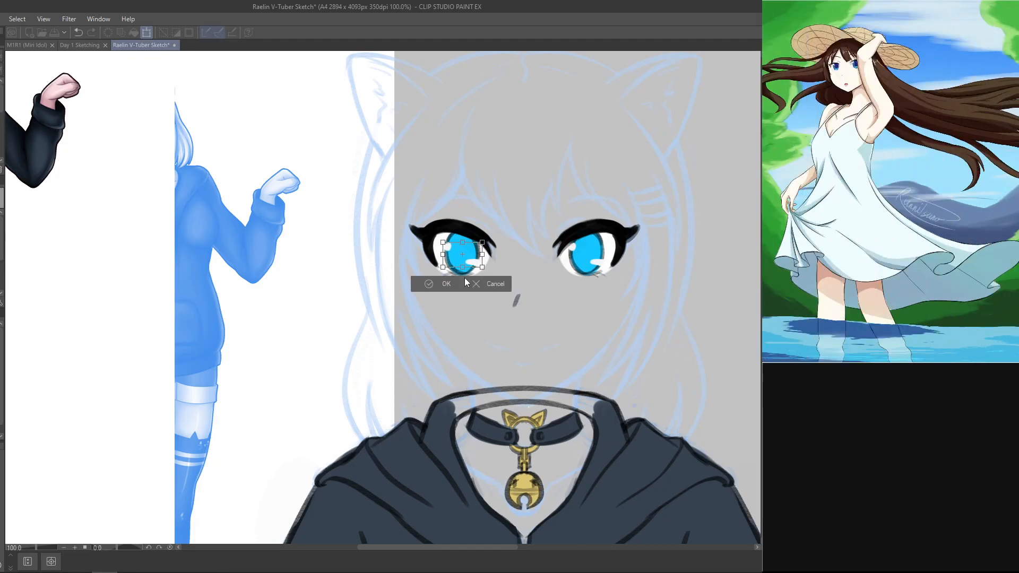
pyautogui.click(466, 282)
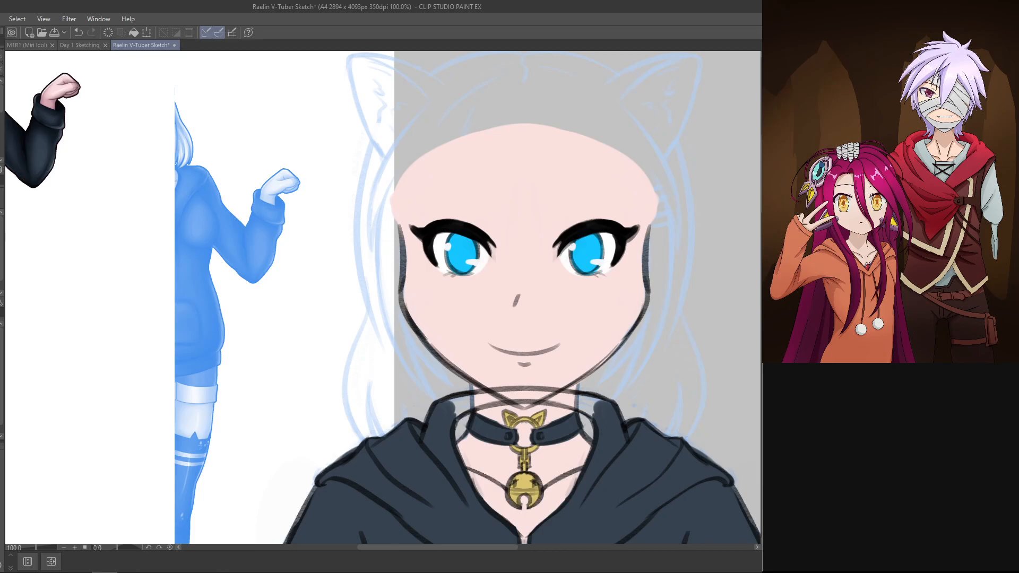
# Step: Review the finished eyes on the skin-toned face at whole-figure scale
pyautogui.hotkey('ctrl', '-')
pyautogui.hotkey('ctrl', '-')
pyautogui.hotkey('ctrl', '-')
pyautogui.hotkey('ctrl', '-')
pyautogui.moveTo(615, 411); pyautogui.dragTo(605, 425)
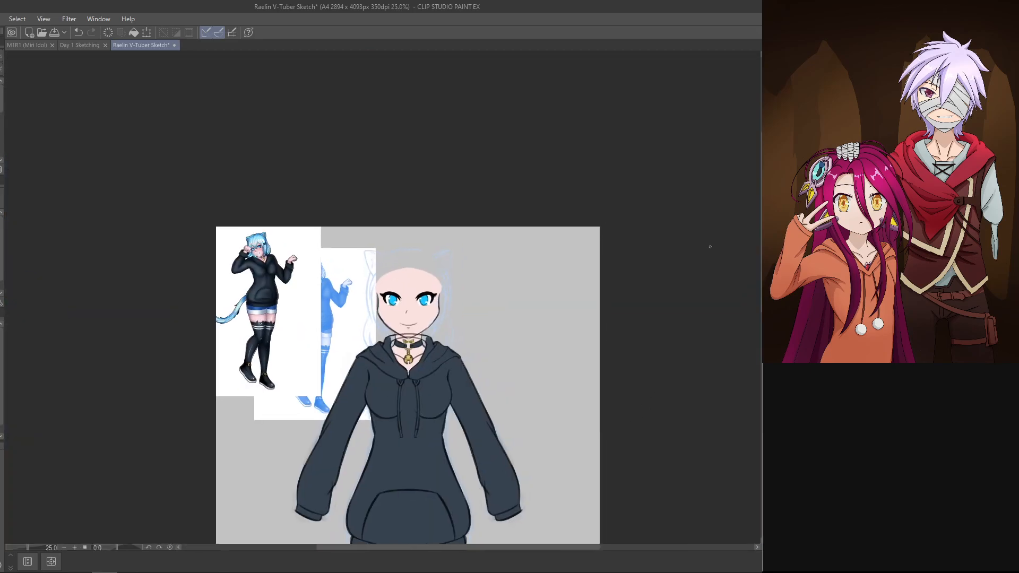
# Step: Hide the face outline, skin colour and mouth, keeping the eyes and nose over the blue sketch
pyautogui.hotkey('ctrl', '+')
pyautogui.hotkey('ctrl', '+')
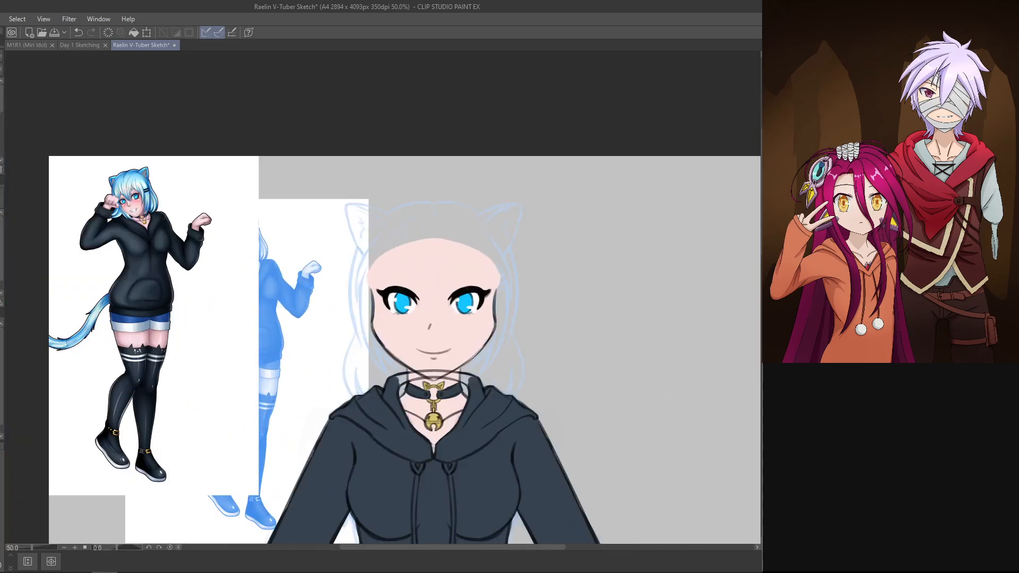
pyautogui.moveTo(678, 314); pyautogui.dragTo(680, 273)
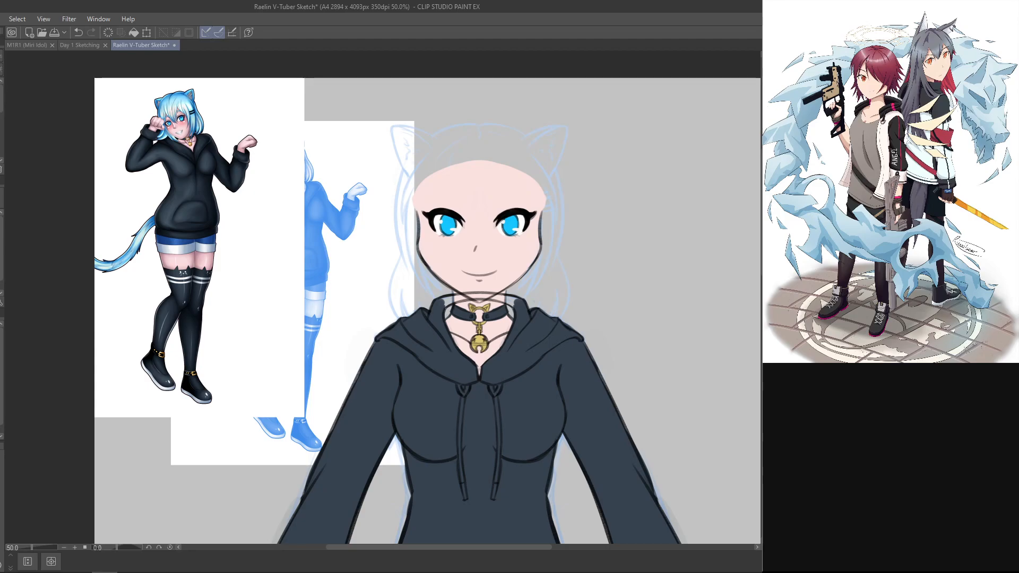
pyautogui.moveTo(594, 438); pyautogui.dragTo(606, 464)
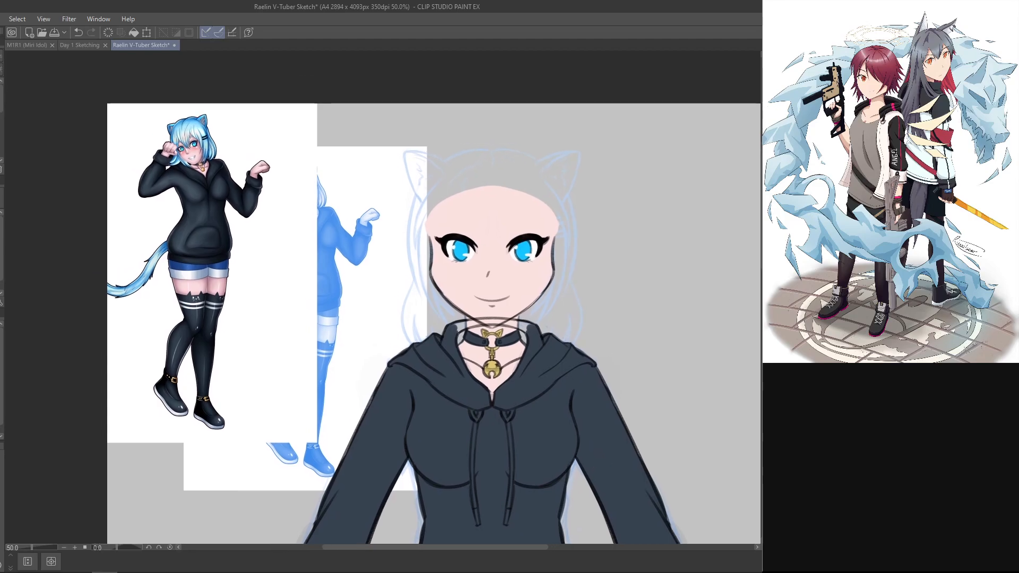
pyautogui.moveTo(559, 413); pyautogui.dragTo(576, 476)
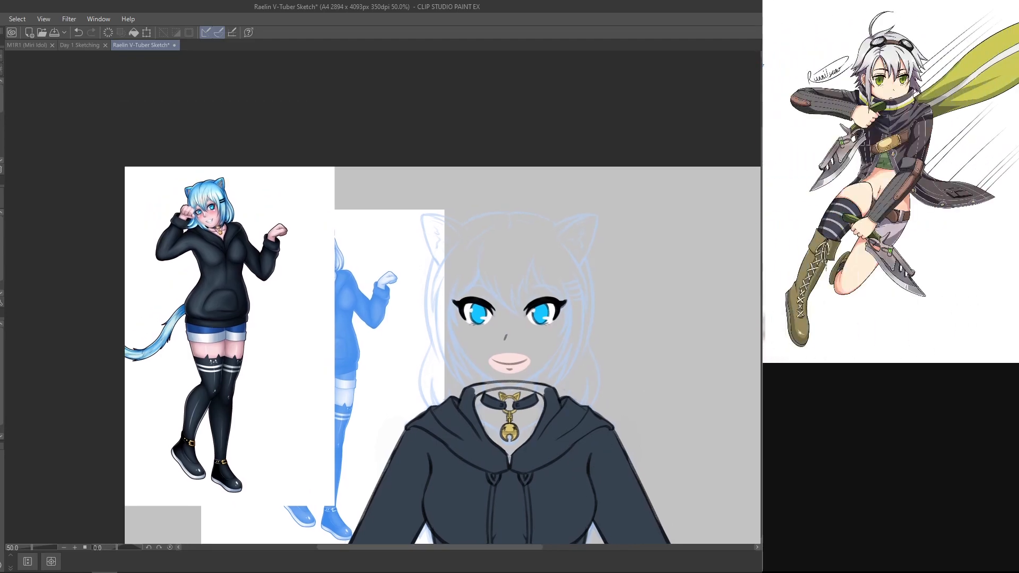
pyautogui.hotkey('ctrl', '+')
pyautogui.hotkey('ctrl', '+')
pyautogui.moveTo(669, 351); pyautogui.dragTo(630, 328)
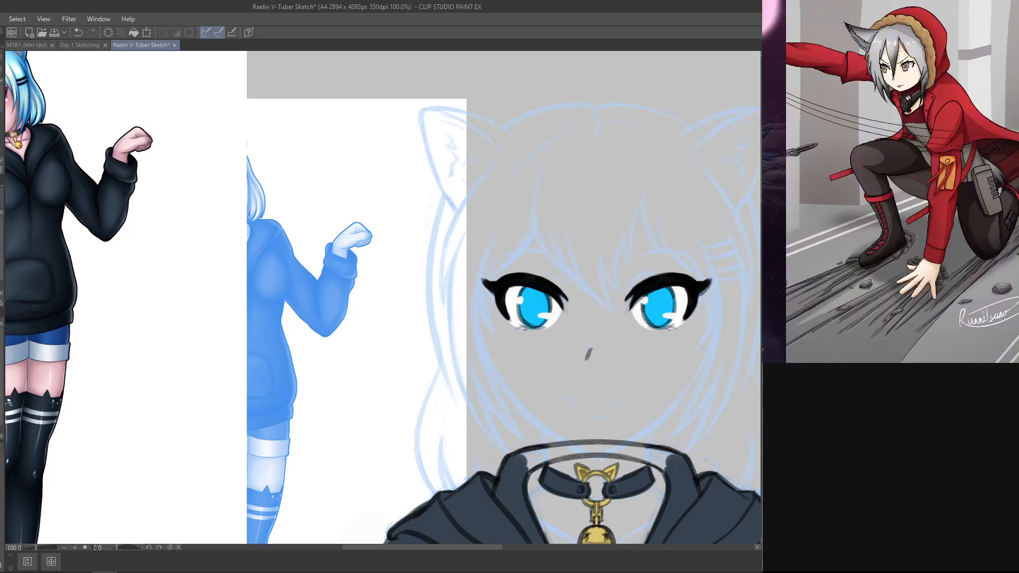
pyautogui.moveTo(674, 427)
pyautogui.mouseDown()
pyautogui.moveTo(672, 400)
pyautogui.moveTo(671, 420)
pyautogui.mouseUp()
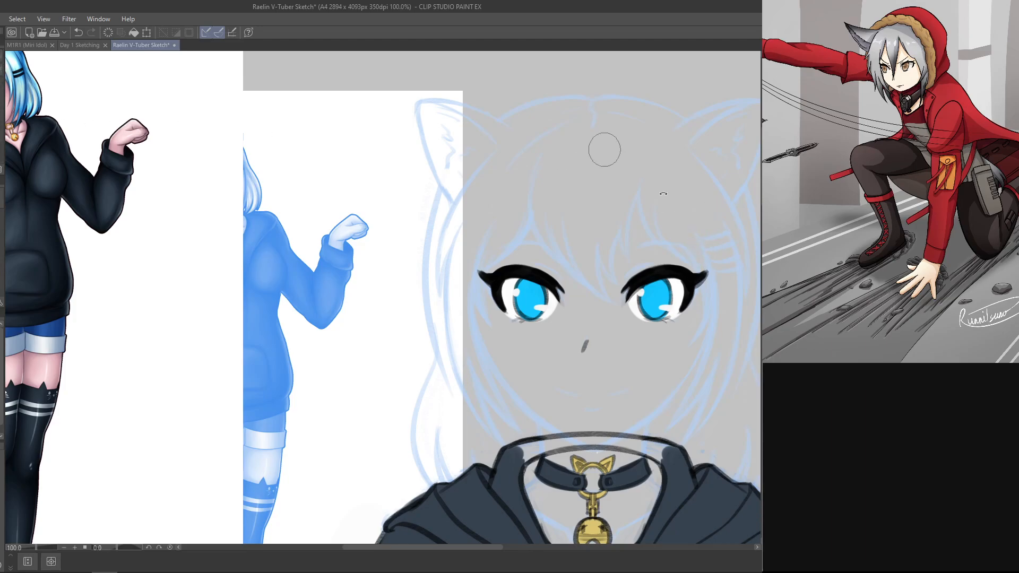
# Step: Try a short, thick mirrored eyelid crease above the inner part of each upper lash line
pyautogui.moveTo(604, 150); pyautogui.dragTo(534, 80)
pyautogui.moveTo(604, 189); pyautogui.dragTo(617, 168)
pyautogui.hotkey('ctrl', 'z')
pyautogui.hotkey('ctrl', 'z')
pyautogui.hotkey('ctrl', 'z')
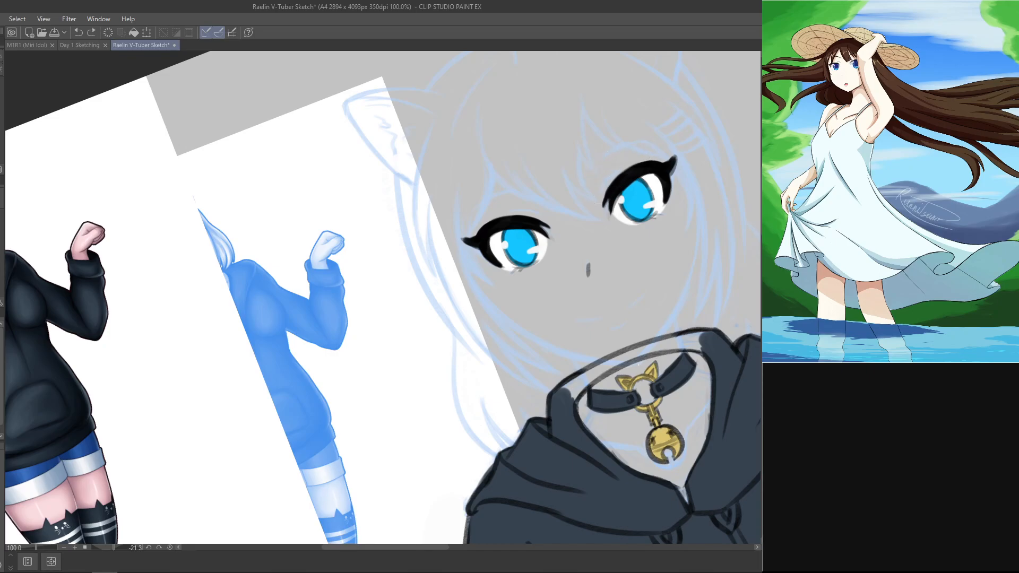
pyautogui.moveTo(600, 190); pyautogui.dragTo(615, 168)
pyautogui.hotkey('ctrl', 'z')
pyautogui.hotkey('ctrl', 'z')
pyautogui.hotkey('ctrl', 'z')
pyautogui.moveTo(570, 191)
pyautogui.mouseDown()
pyautogui.moveTo(565, 130)
pyautogui.moveTo(477, 161)
pyautogui.moveTo(496, 159)
pyautogui.mouseUp()
pyautogui.hotkey('ctrl', 'z')
pyautogui.hotkey('ctrl', 'z')
pyautogui.hotkey('ctrl', 'z')
pyautogui.moveTo(714, 245); pyautogui.dragTo(632, 477)
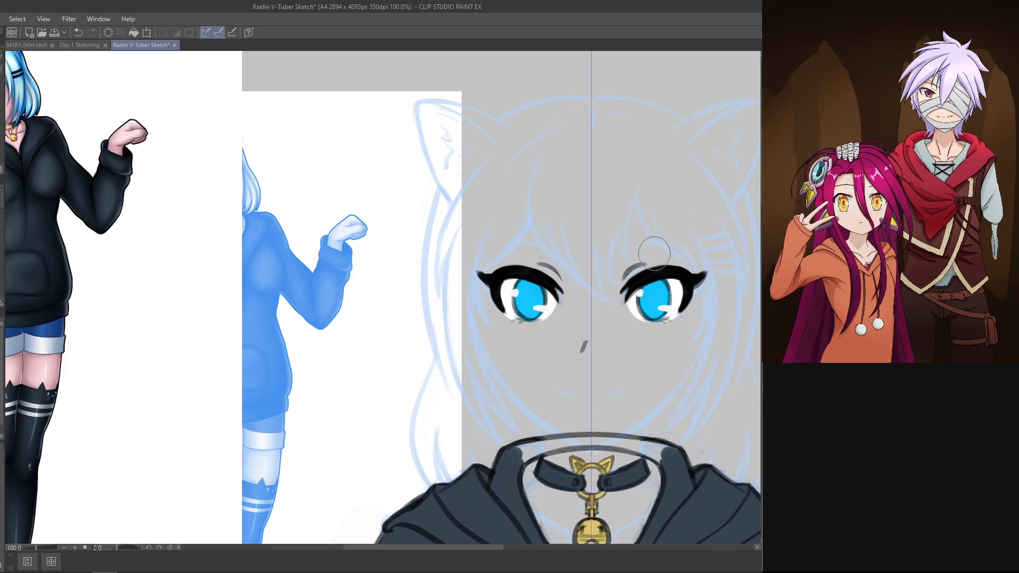
pyautogui.moveTo(507, 264); pyautogui.dragTo(517, 229)
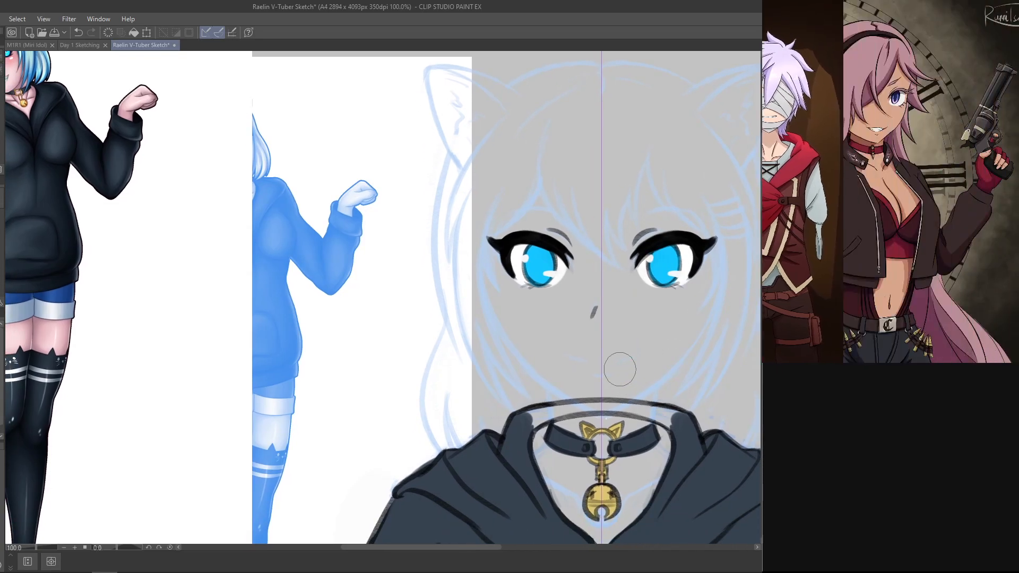
# Step: Undo the thick eyelid creases and redraw them as slimmer mirrored arcs above the inner lashes
pyautogui.moveTo(619, 366); pyautogui.dragTo(545, 185)
pyautogui.hotkey('ctrl', 'z')
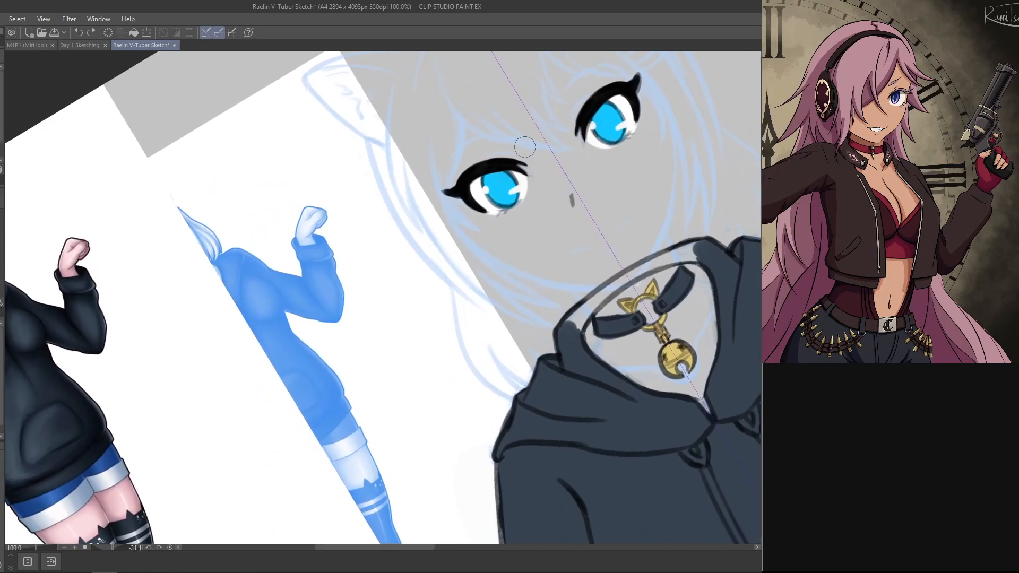
pyautogui.moveTo(486, 153); pyautogui.dragTo(512, 150)
pyautogui.hotkey('ctrl', 'z')
pyautogui.moveTo(493, 74)
pyautogui.mouseDown()
pyautogui.moveTo(419, 114)
pyautogui.moveTo(433, 112)
pyautogui.mouseUp()
pyautogui.hotkey('ctrl', 'z')
pyautogui.hotkey('ctrl', 'z')
pyautogui.hotkey('ctrl', '@')
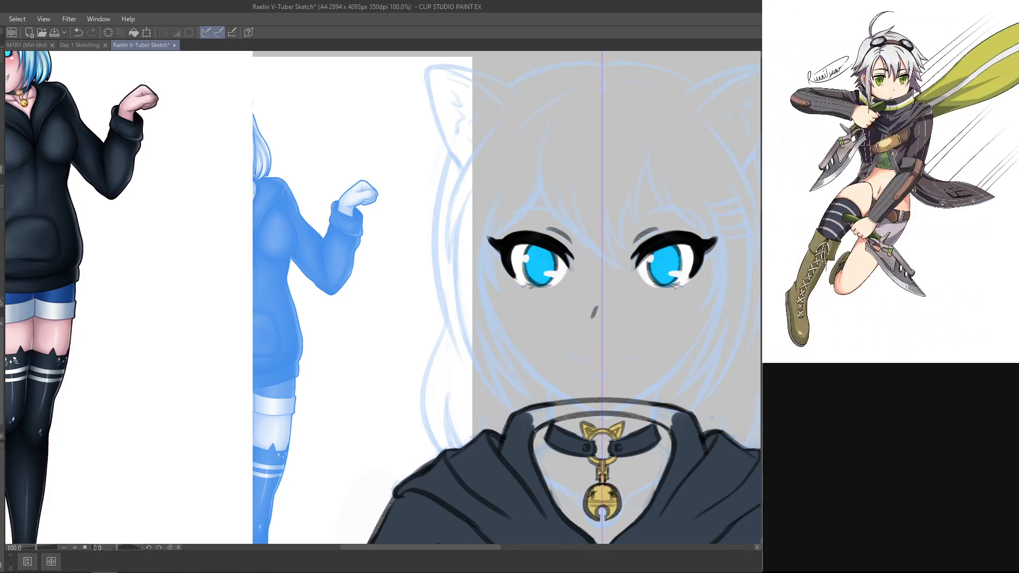
# Step: Paint pale pink skin tone on both eyelids between the black lashes and the grey creases, mirrored
pyautogui.moveTo(685, 302); pyautogui.dragTo(531, 120)
pyautogui.moveTo(485, 253); pyautogui.dragTo(495, 461)
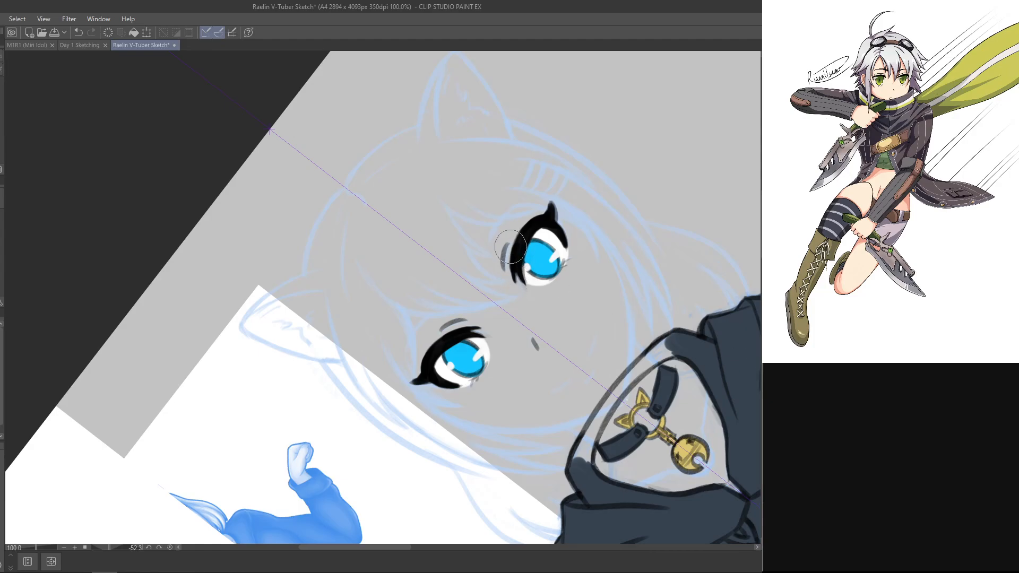
pyautogui.hotkey('ctrl', 'z')
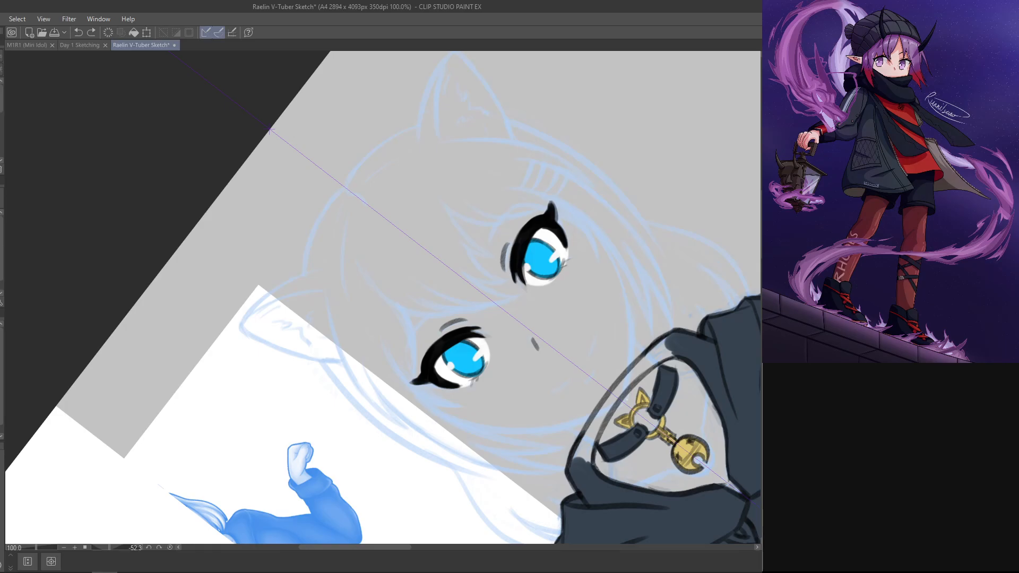
pyautogui.press('Delete')
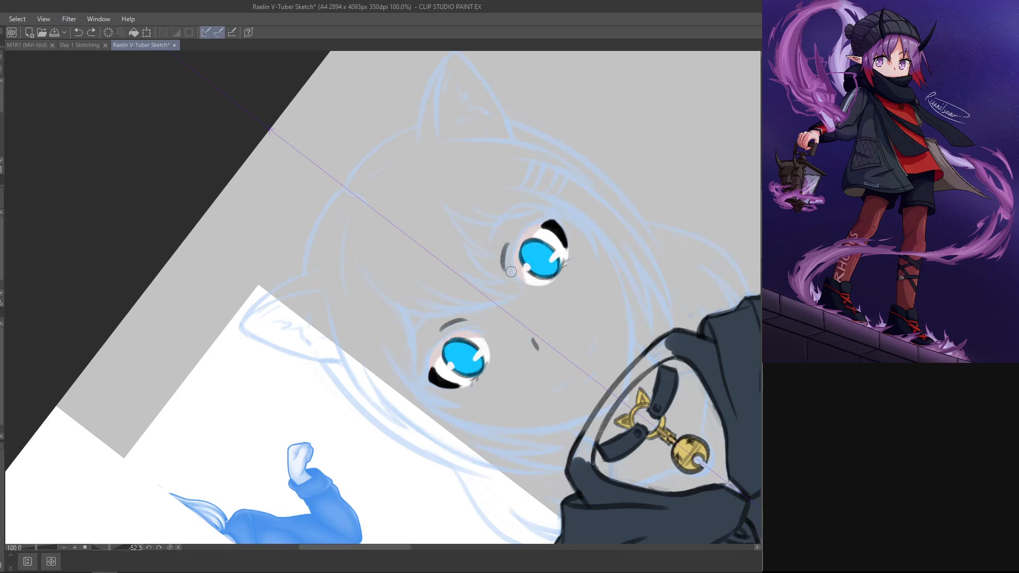
pyautogui.moveTo(510, 276); pyautogui.dragTo(516, 233)
pyautogui.hotkey('ctrl', 'z')
pyautogui.hotkey('ctrl', 'z')
pyautogui.moveTo(510, 276)
pyautogui.mouseDown()
pyautogui.moveTo(512, 249)
pyautogui.moveTo(508, 274)
pyautogui.moveTo(524, 225)
pyautogui.moveTo(514, 249)
pyautogui.moveTo(539, 218)
pyautogui.moveTo(508, 241)
pyautogui.moveTo(538, 220)
pyautogui.mouseUp()
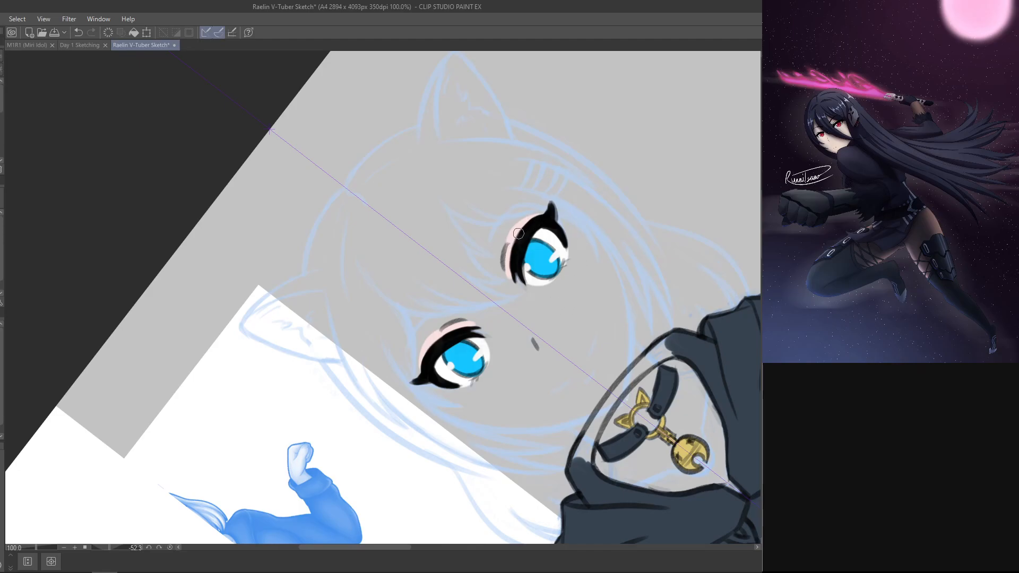
pyautogui.moveTo(522, 226); pyautogui.dragTo(537, 212)
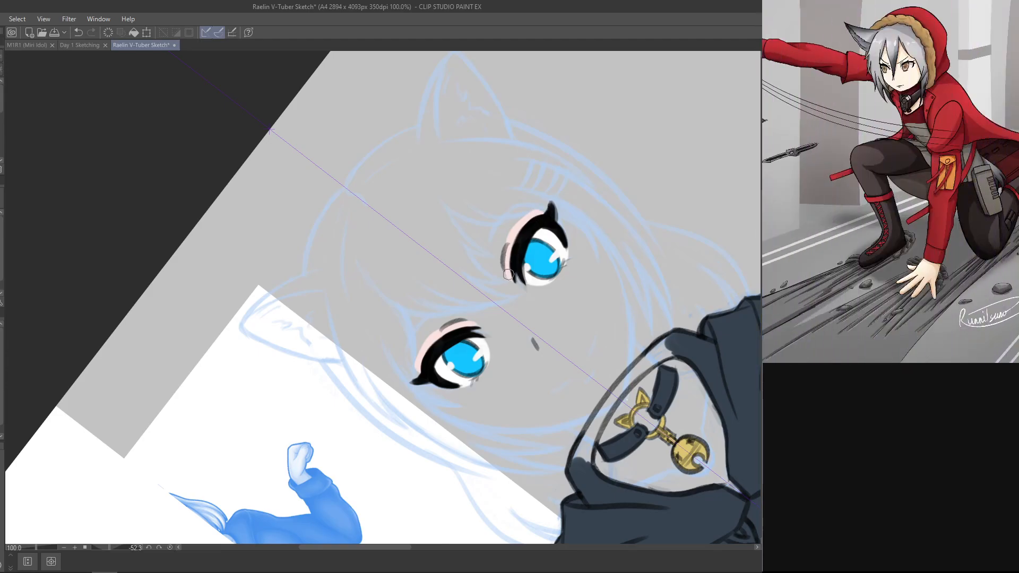
# Step: Hide the black lashes and extend the pale pink eyelid colour into the area behind them, mirrored
pyautogui.hotkey('ctrl', 'z')
pyautogui.click(423, 376)
pyautogui.press('Delete')
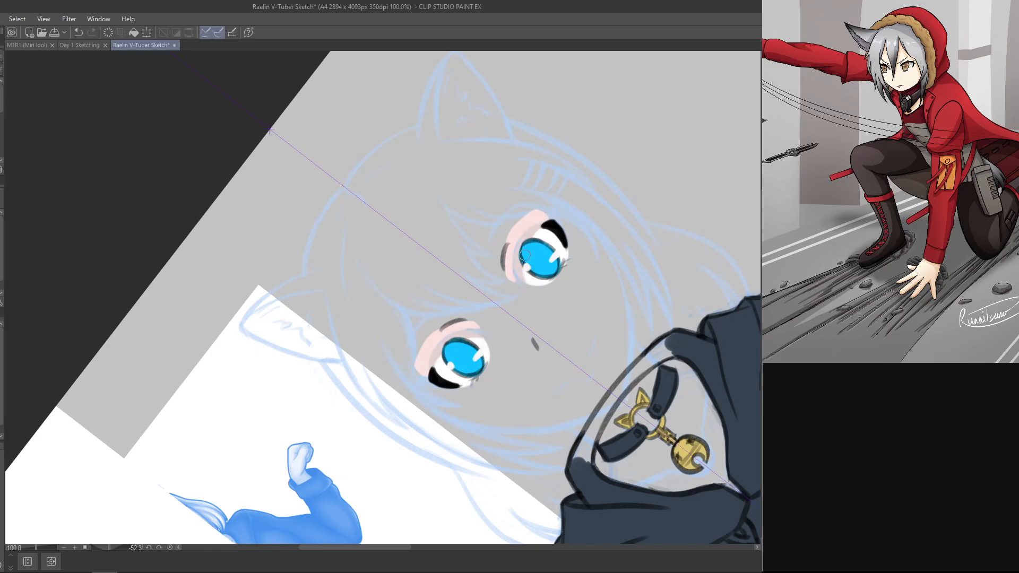
pyautogui.hotkey('ctrl', 'z')
pyautogui.moveTo(570, 224); pyautogui.dragTo(553, 230)
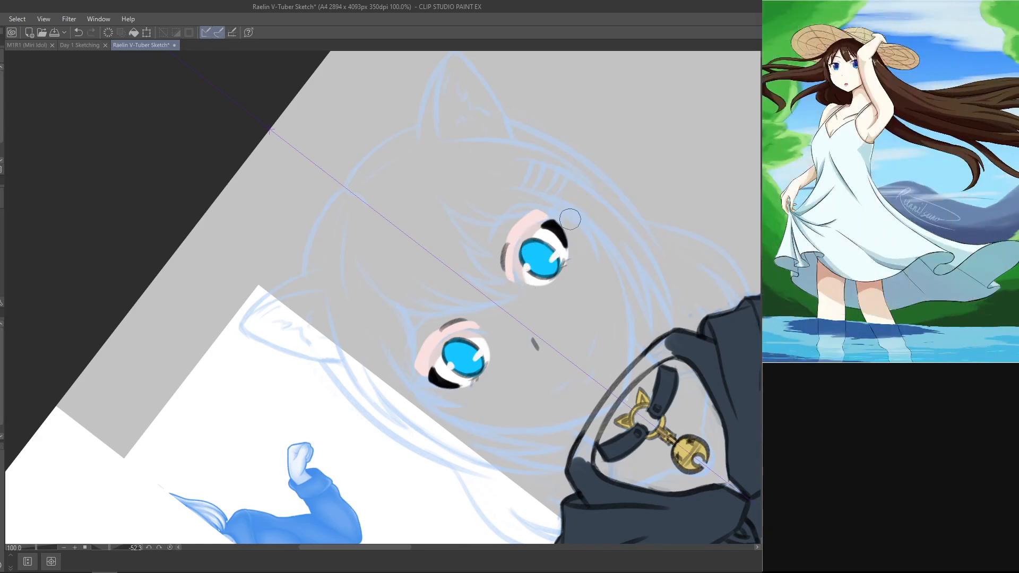
# Step: Tidy the inner ends of the pink eyelid colour along the creases and show the black lashes again
pyautogui.press('r')
pyautogui.moveTo(564, 222); pyautogui.dragTo(483, 129)
pyautogui.press('p')
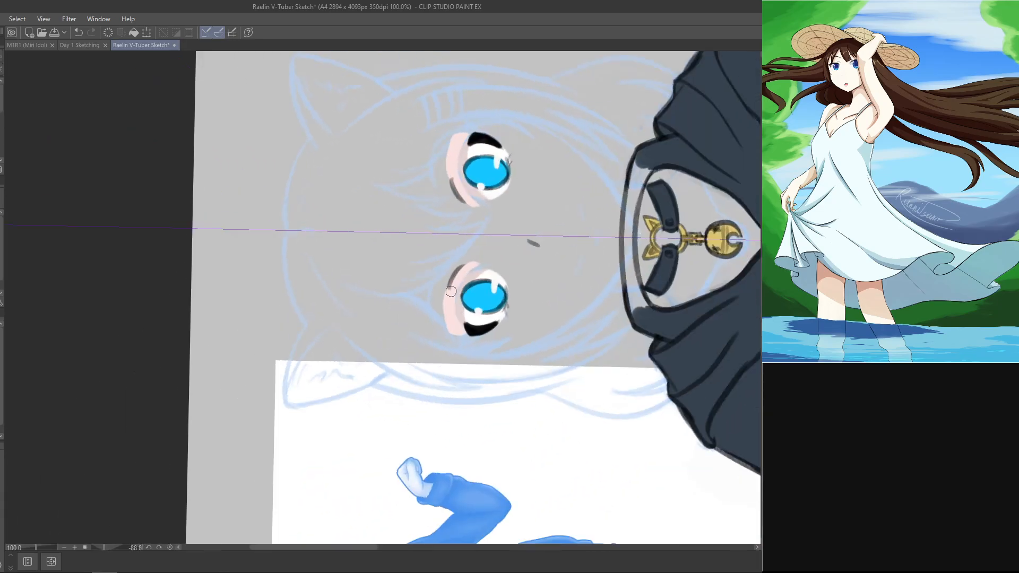
pyautogui.moveTo(469, 268); pyautogui.dragTo(462, 260)
pyautogui.hotkey('ctrl', 'z')
pyautogui.press('r')
pyautogui.moveTo(558, 302)
pyautogui.mouseDown()
pyautogui.moveTo(553, 479)
pyautogui.moveTo(442, 486)
pyautogui.mouseUp()
pyautogui.press('p')
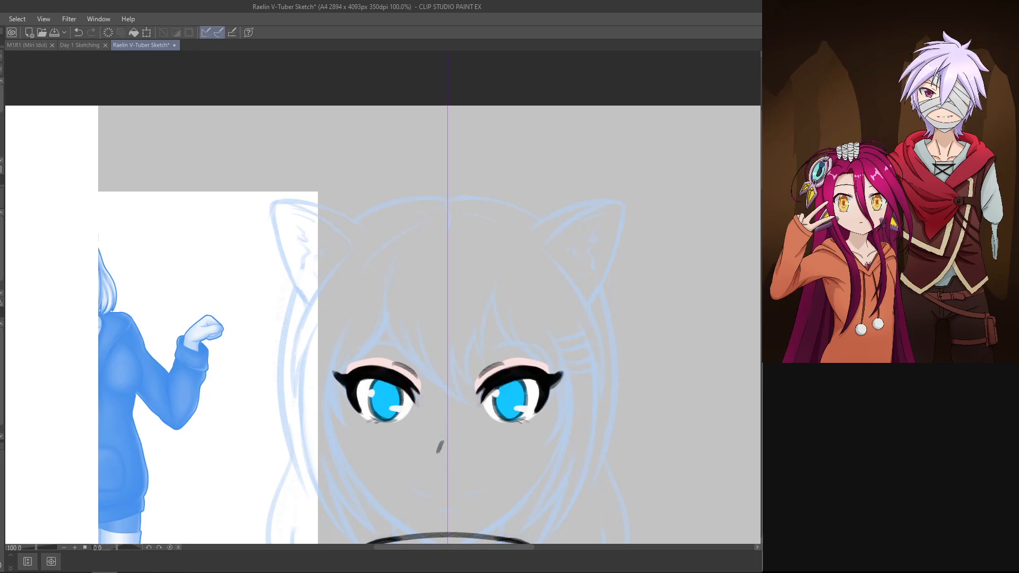
# Step: Draw thin, tapered dark grey eyebrows arching above the eyelid creases with symmetry, redrawing the stroke until the curve fits
pyautogui.moveTo(600, 410); pyautogui.dragTo(631, 256)
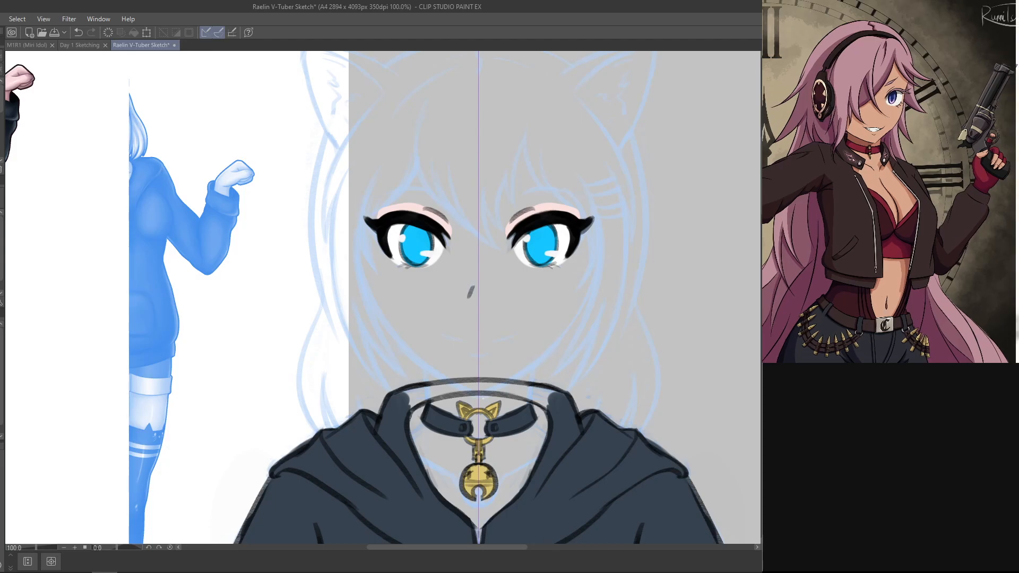
pyautogui.moveTo(671, 341); pyautogui.dragTo(667, 237)
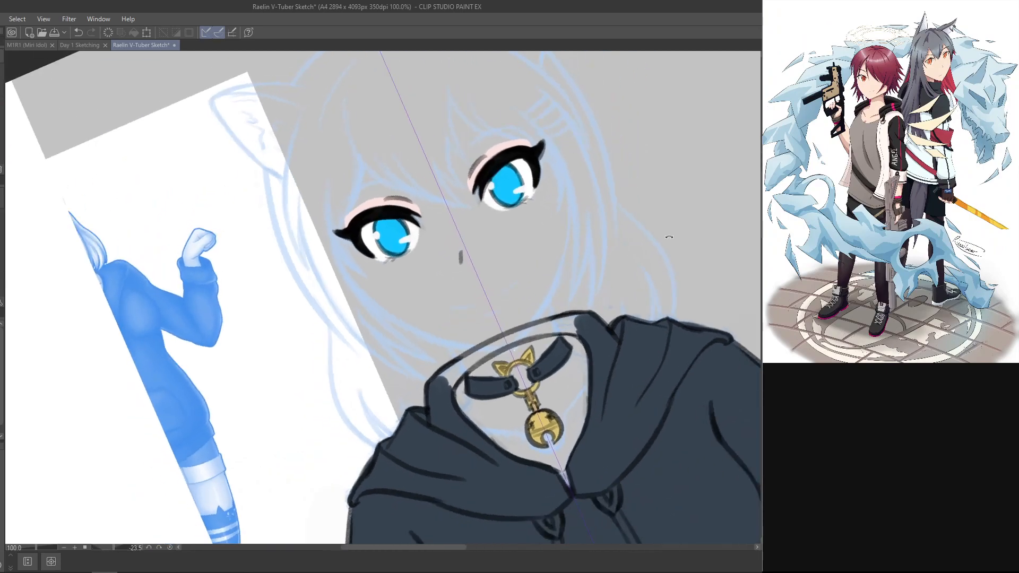
pyautogui.doubleClick(667, 237)
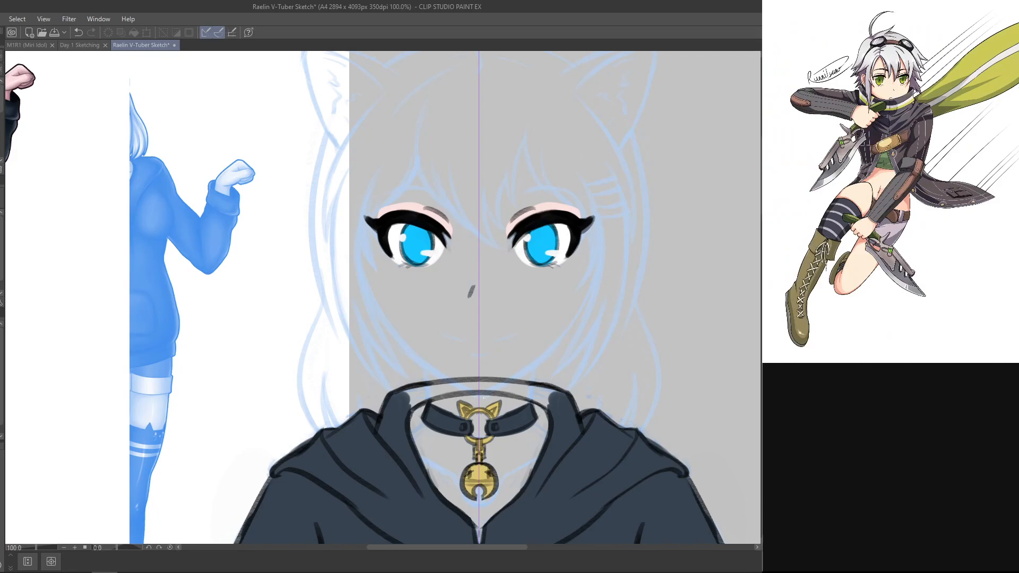
pyautogui.moveTo(519, 228); pyautogui.dragTo(423, 149)
pyautogui.moveTo(422, 149); pyautogui.dragTo(461, 302)
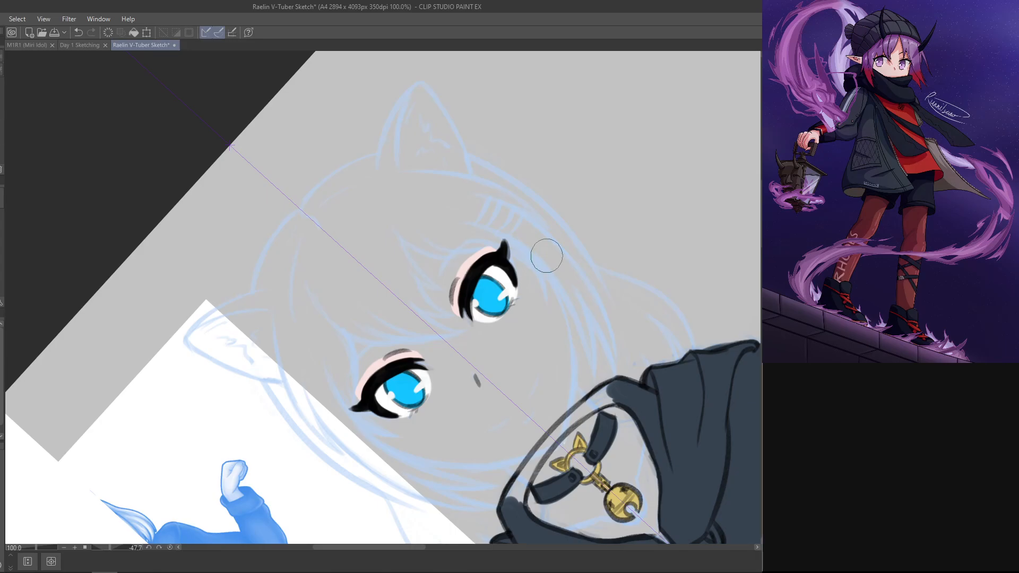
pyautogui.moveTo(440, 288)
pyautogui.mouseDown()
pyautogui.moveTo(491, 231)
pyautogui.moveTo(469, 249)
pyautogui.moveTo(487, 239)
pyautogui.mouseUp()
pyautogui.hotkey('ctrl', 'z')
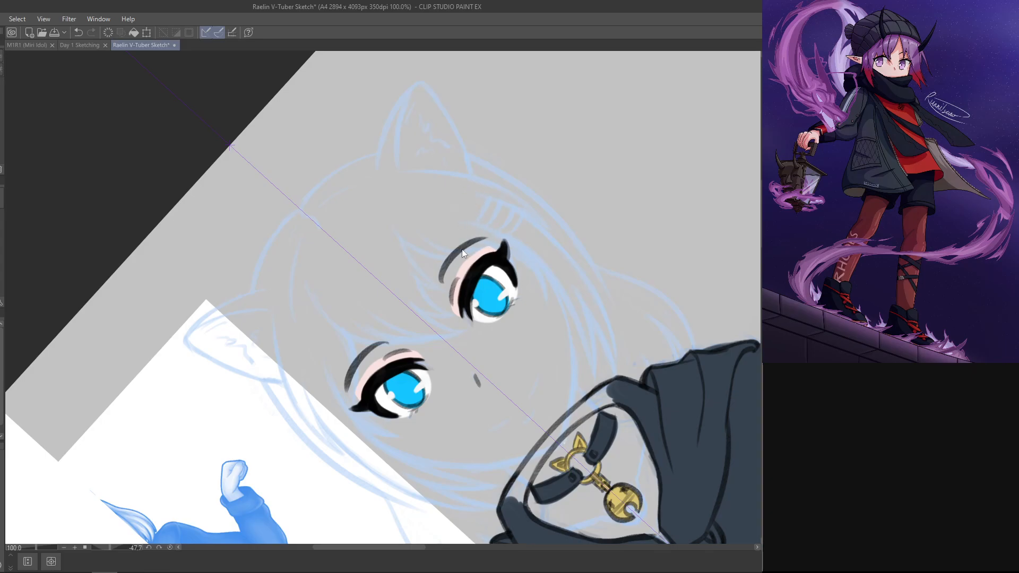
pyautogui.hotkey('ctrl', 'z')
pyautogui.moveTo(439, 288); pyautogui.dragTo(485, 237)
pyautogui.hotkey('ctrl', 'z')
pyautogui.moveTo(436, 291)
pyautogui.mouseDown()
pyautogui.moveTo(445, 264)
pyautogui.moveTo(480, 240)
pyautogui.mouseUp()
pyautogui.hotkey('ctrl', 'z')
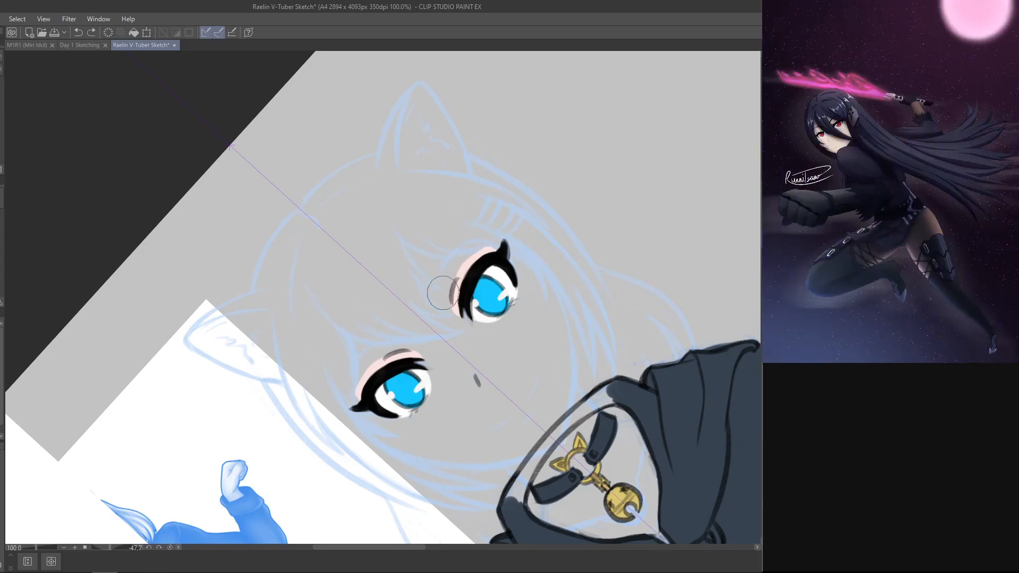
pyautogui.moveTo(439, 289); pyautogui.dragTo(485, 236)
pyautogui.hotkey('ctrl', 'z')
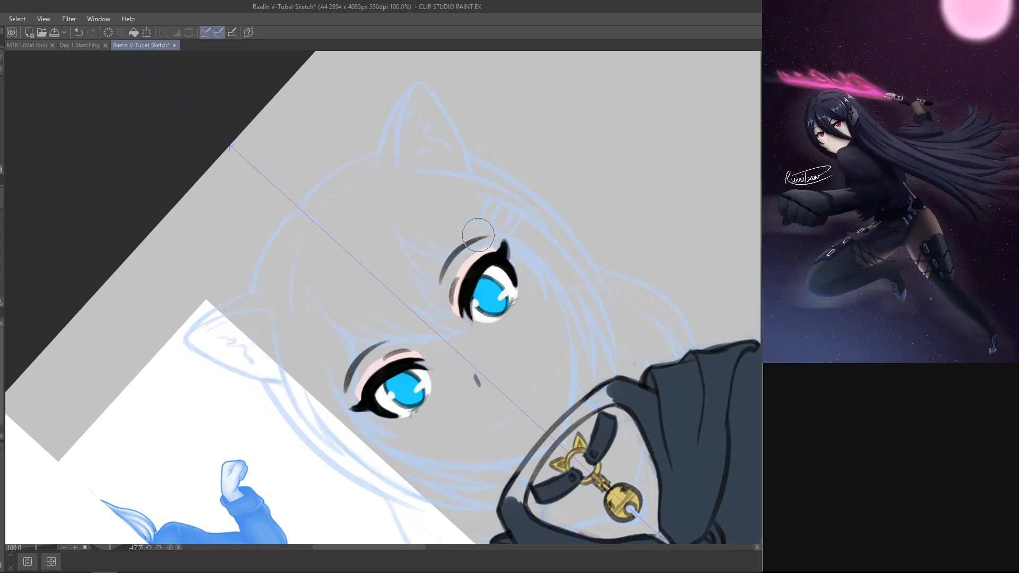
pyautogui.hotkey('ctrl', 'z')
pyautogui.moveTo(439, 280); pyautogui.dragTo(488, 236)
pyautogui.hotkey('ctrl', 'z')
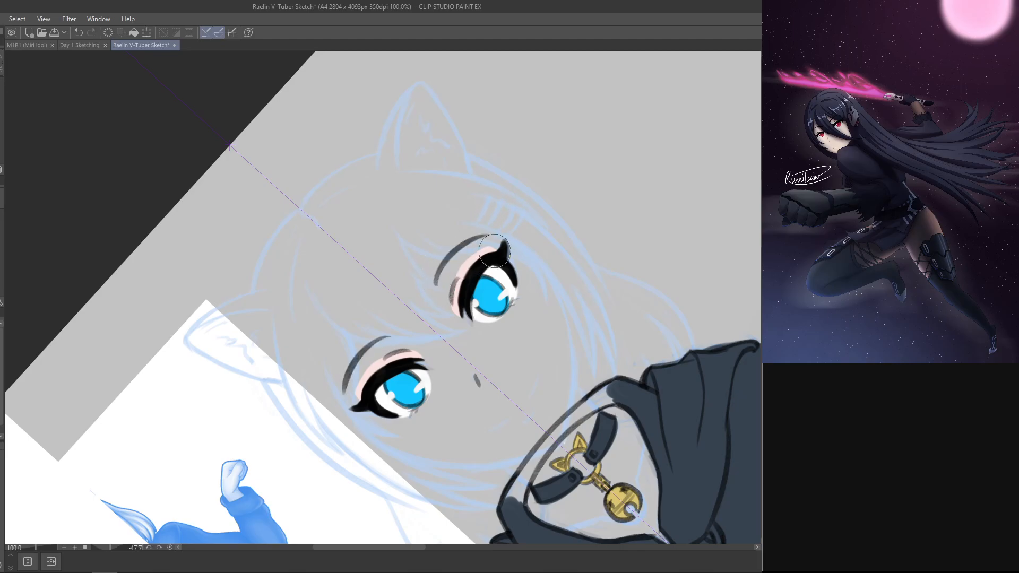
pyautogui.moveTo(661, 291); pyautogui.dragTo(558, 467)
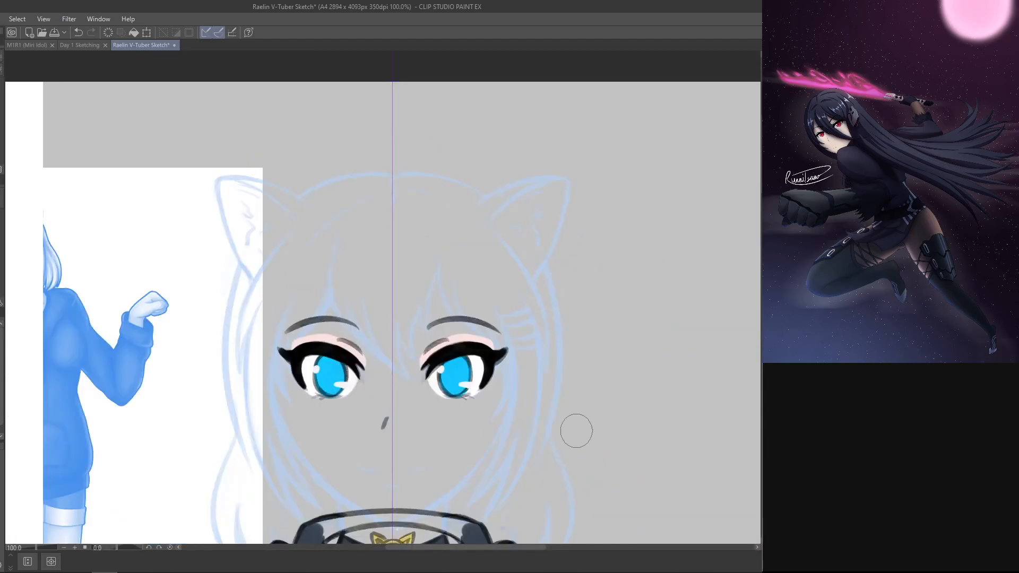
pyautogui.moveTo(576, 428); pyautogui.dragTo(662, 236)
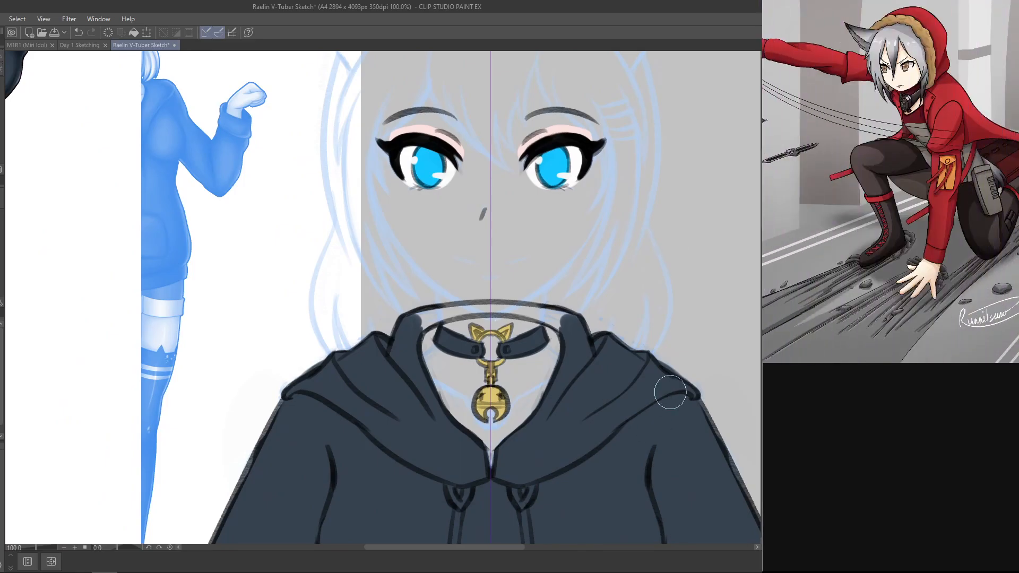
# Step: Show the face outline, skin colour and mouth again, check the eyebrows against the reference character, and save the drawing
pyautogui.moveTo(444, 345); pyautogui.dragTo(633, 537)
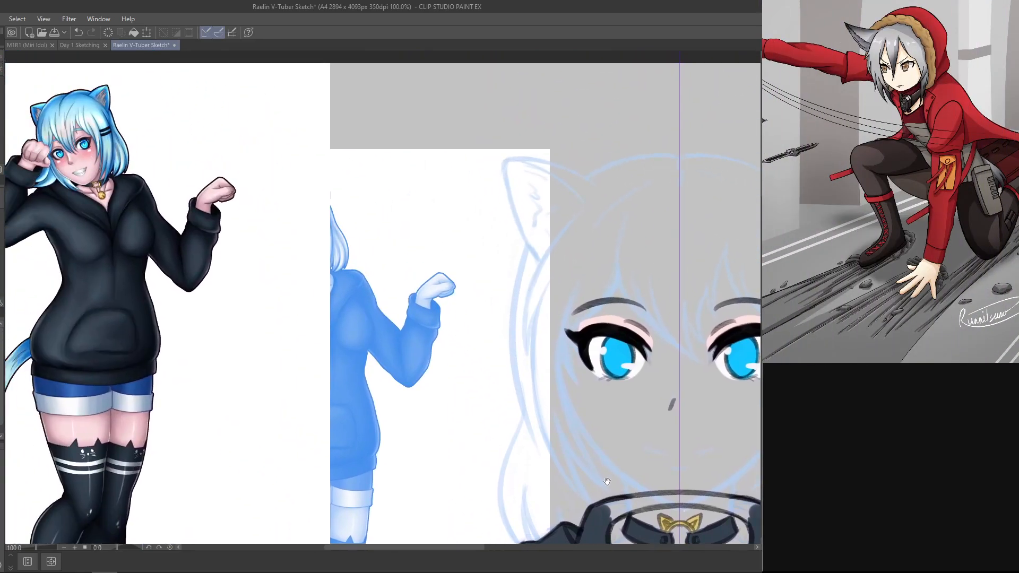
pyautogui.moveTo(607, 482); pyautogui.dragTo(566, 446)
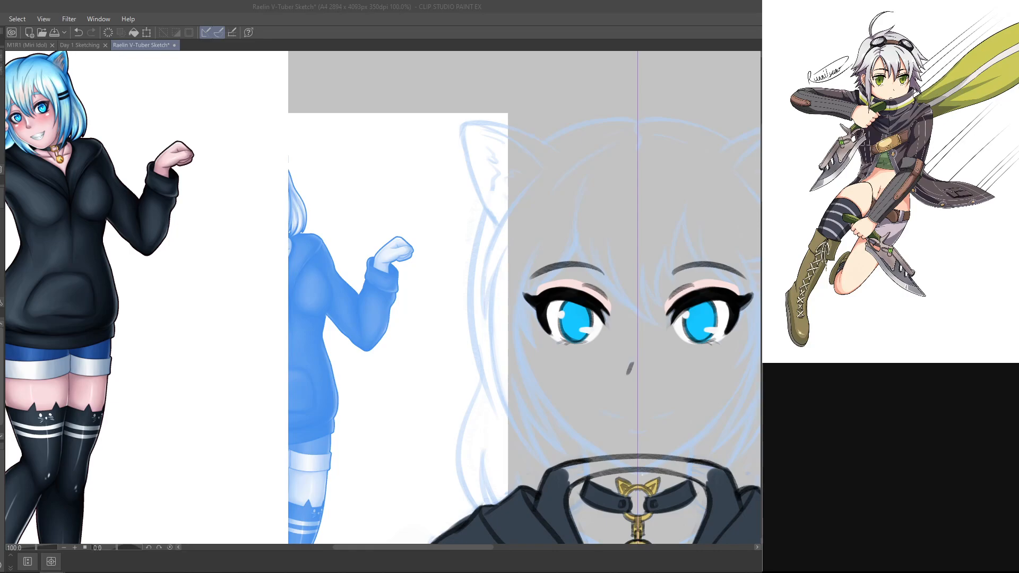
pyautogui.hotkey('ctrl', '-')
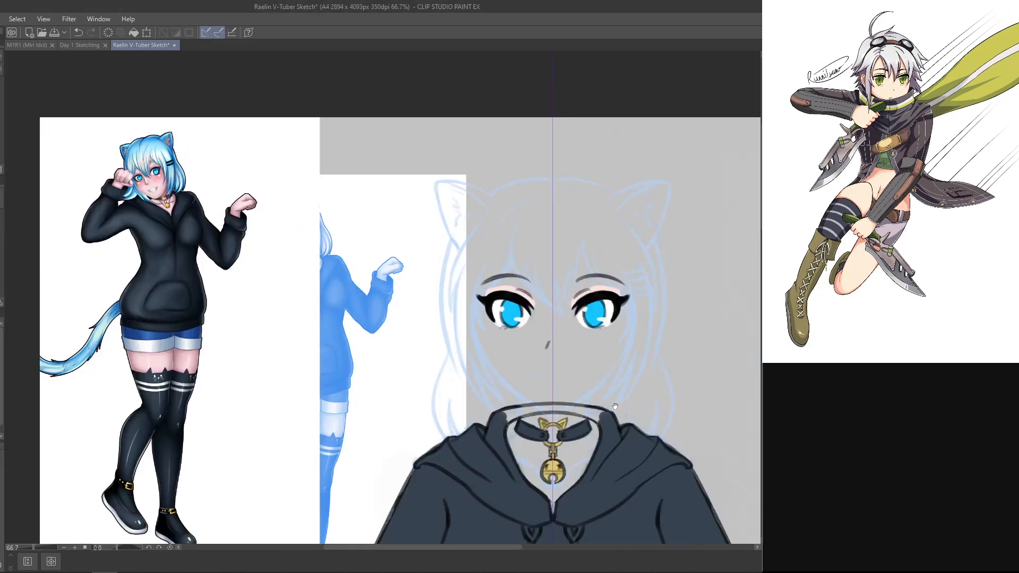
pyautogui.moveTo(621, 425); pyautogui.dragTo(468, 374)
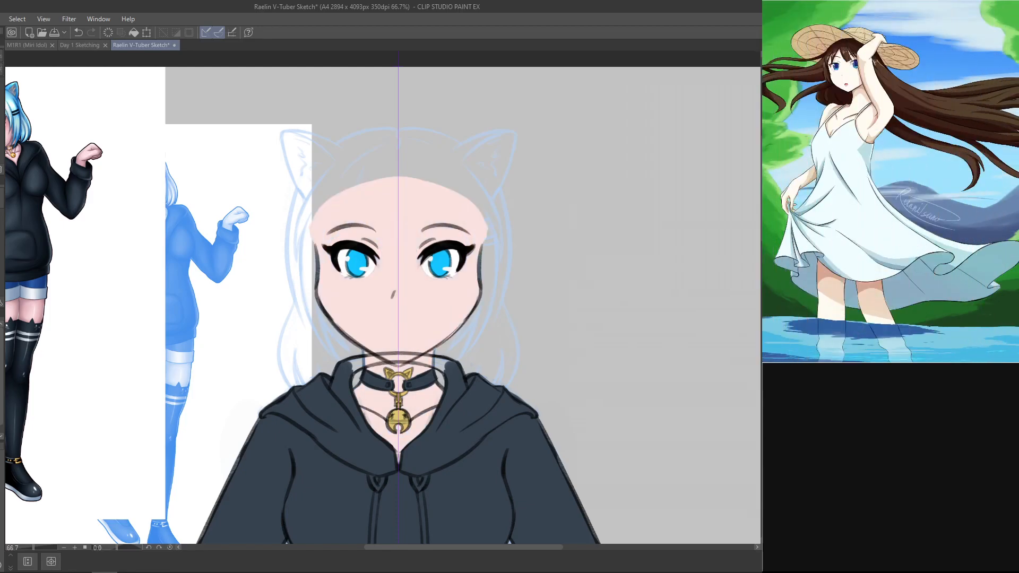
pyautogui.hotkey('ctrl', '-')
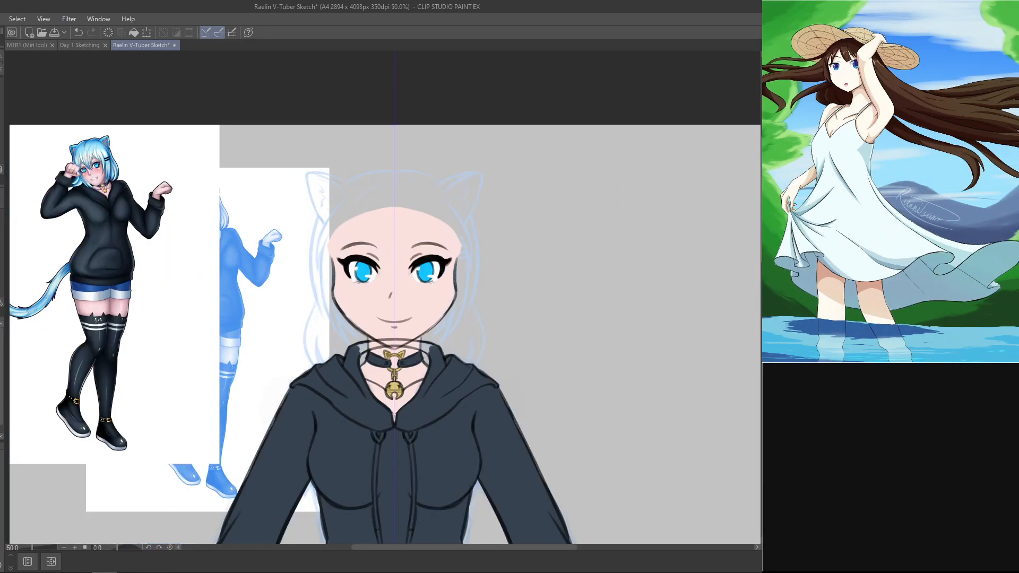
pyautogui.moveTo(570, 497); pyautogui.dragTo(596, 409)
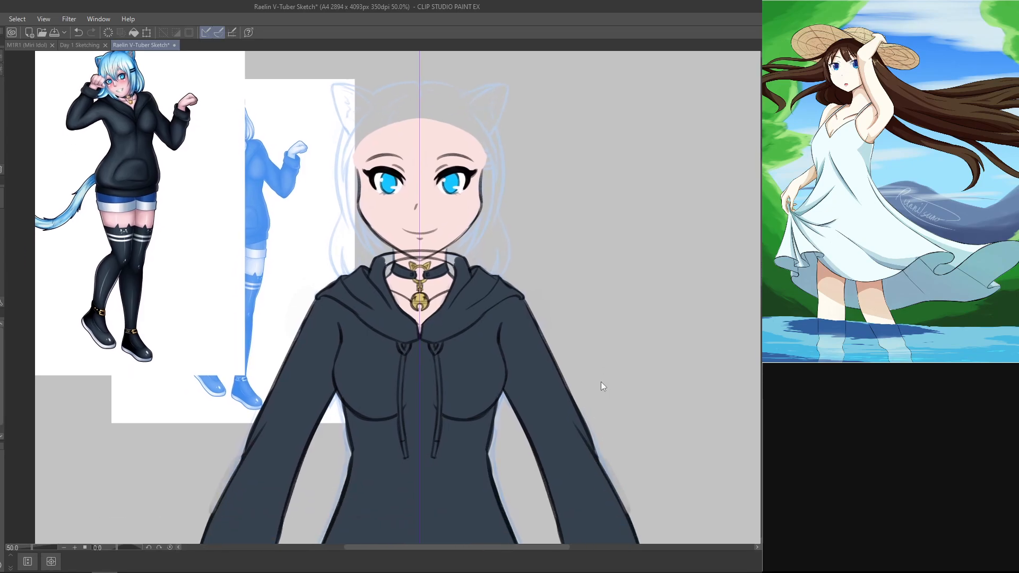
pyautogui.hotkey('ctrl', 's')
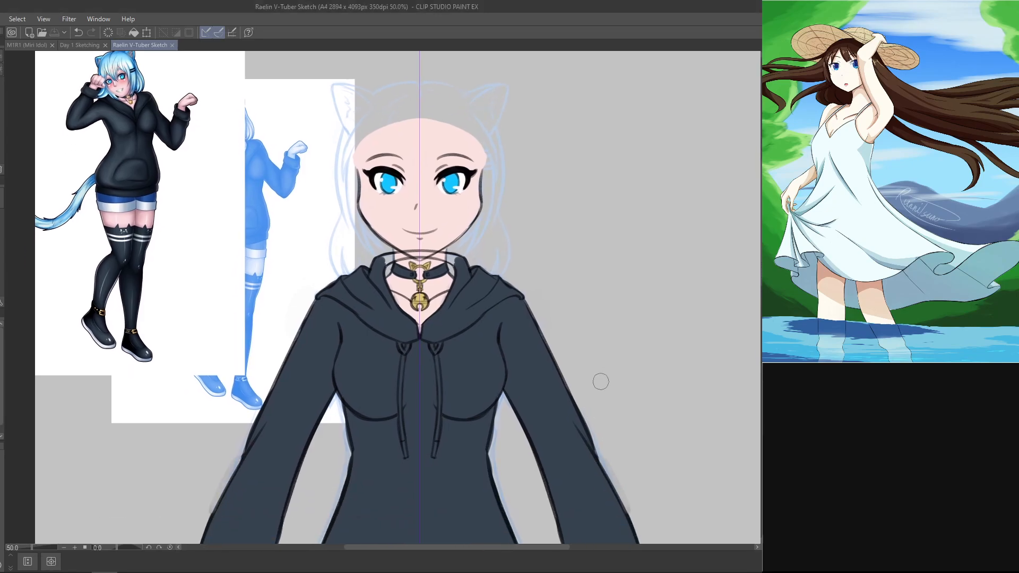